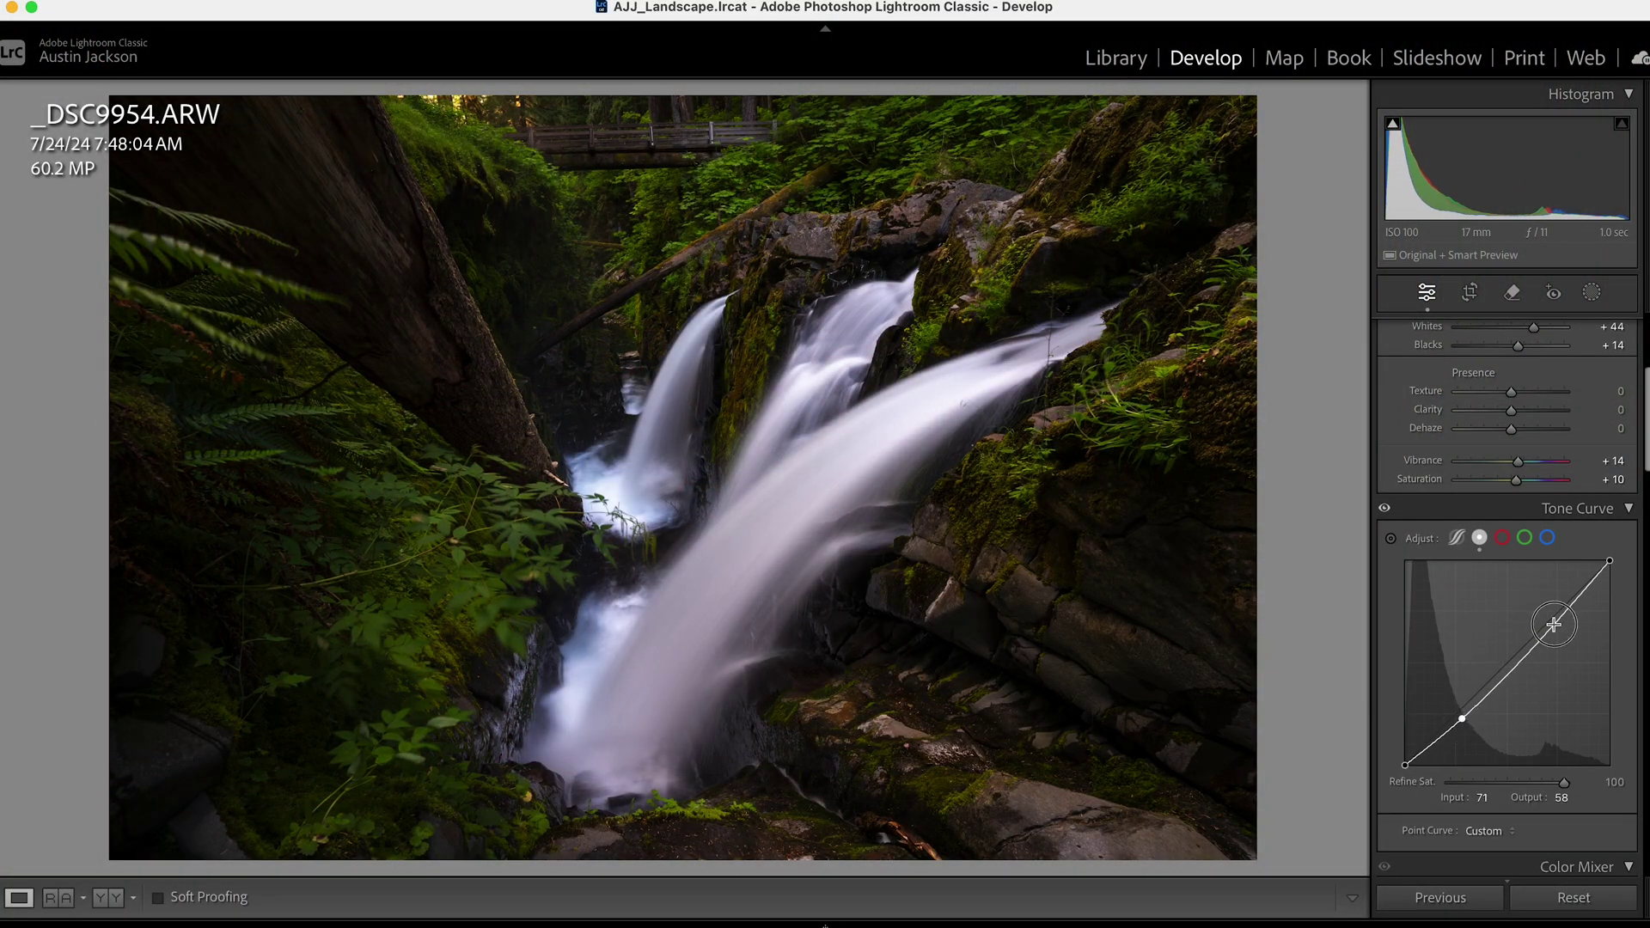
- Scroll down over the mountain sunset photo in Photoshop
{"action": "scroll", "coordinate": [1500, 503], "scroll_direction": "down", "scroll_amount": 10}
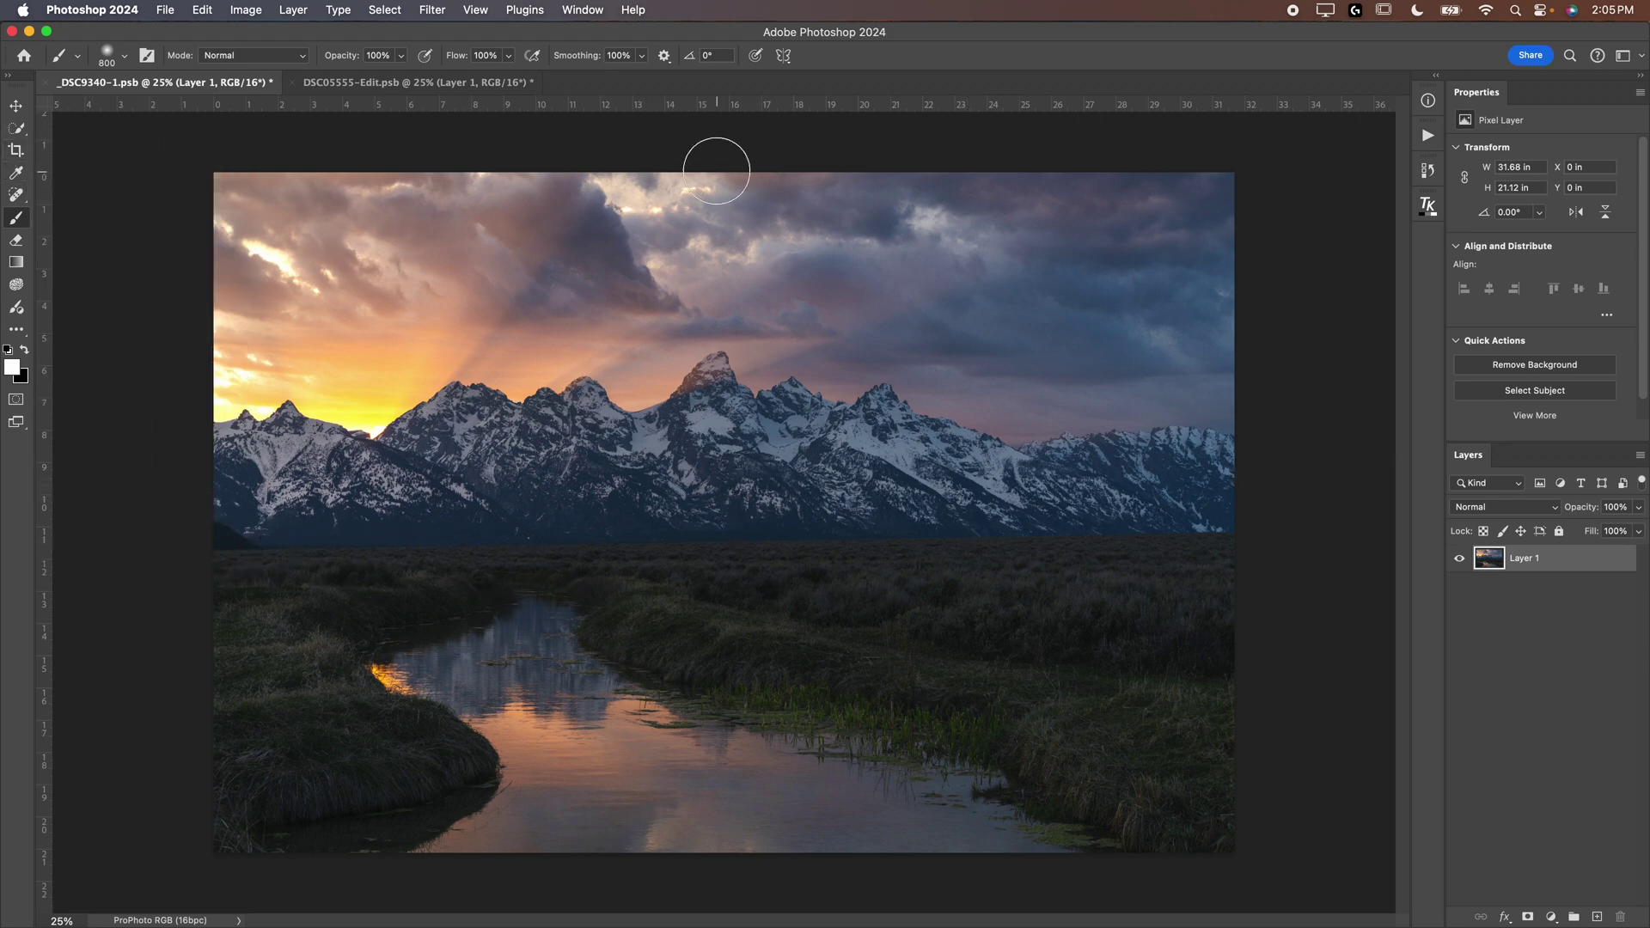
- Drag a horizontal guide to the mountain base, then hide and re-show the guides with Cmd+;
{"action": "left_click_drag", "start_coordinate": [916, 104], "coordinate": [1024, 534]}
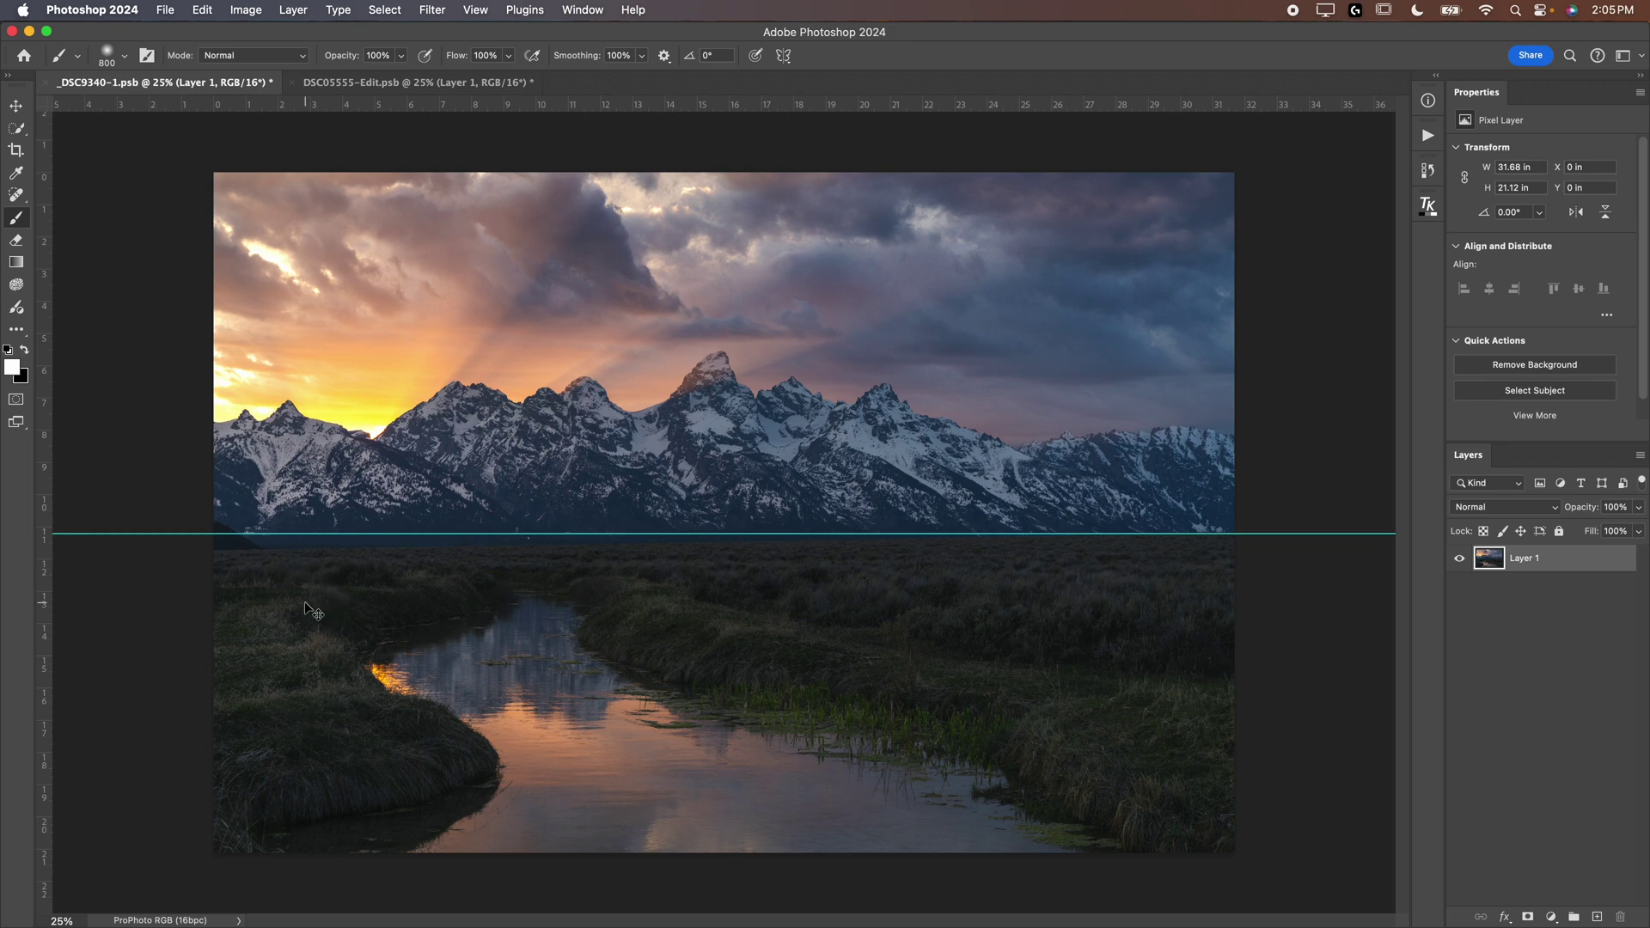
{"action": "key", "text": "super+semicolon"}
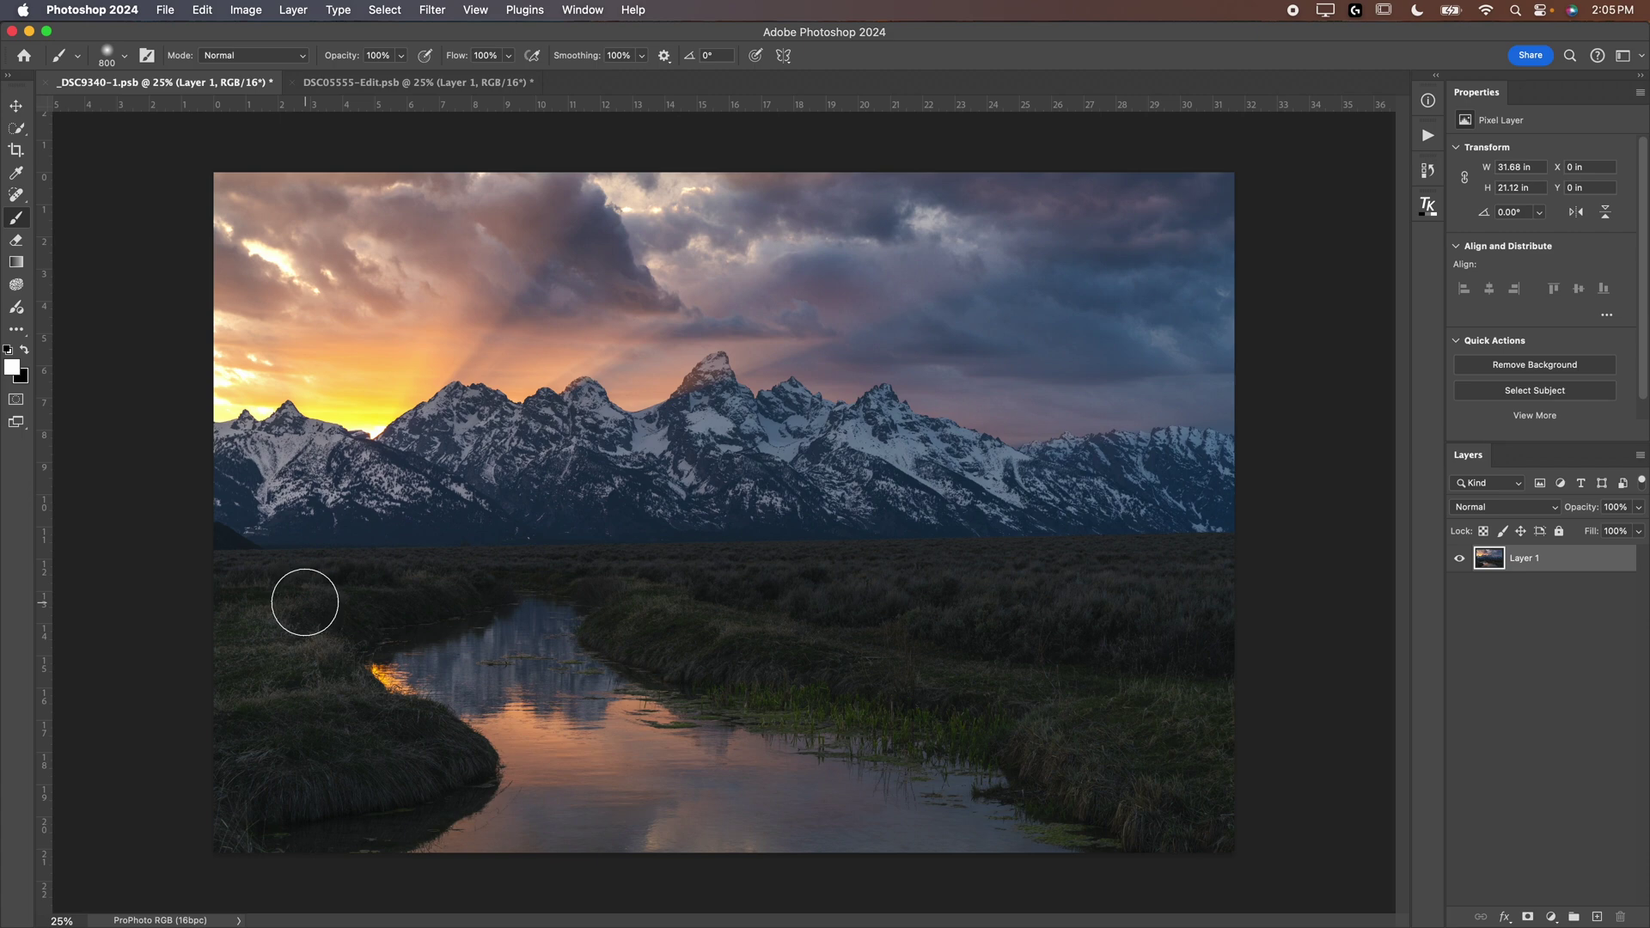
{"action": "key", "text": "super+semicolon"}
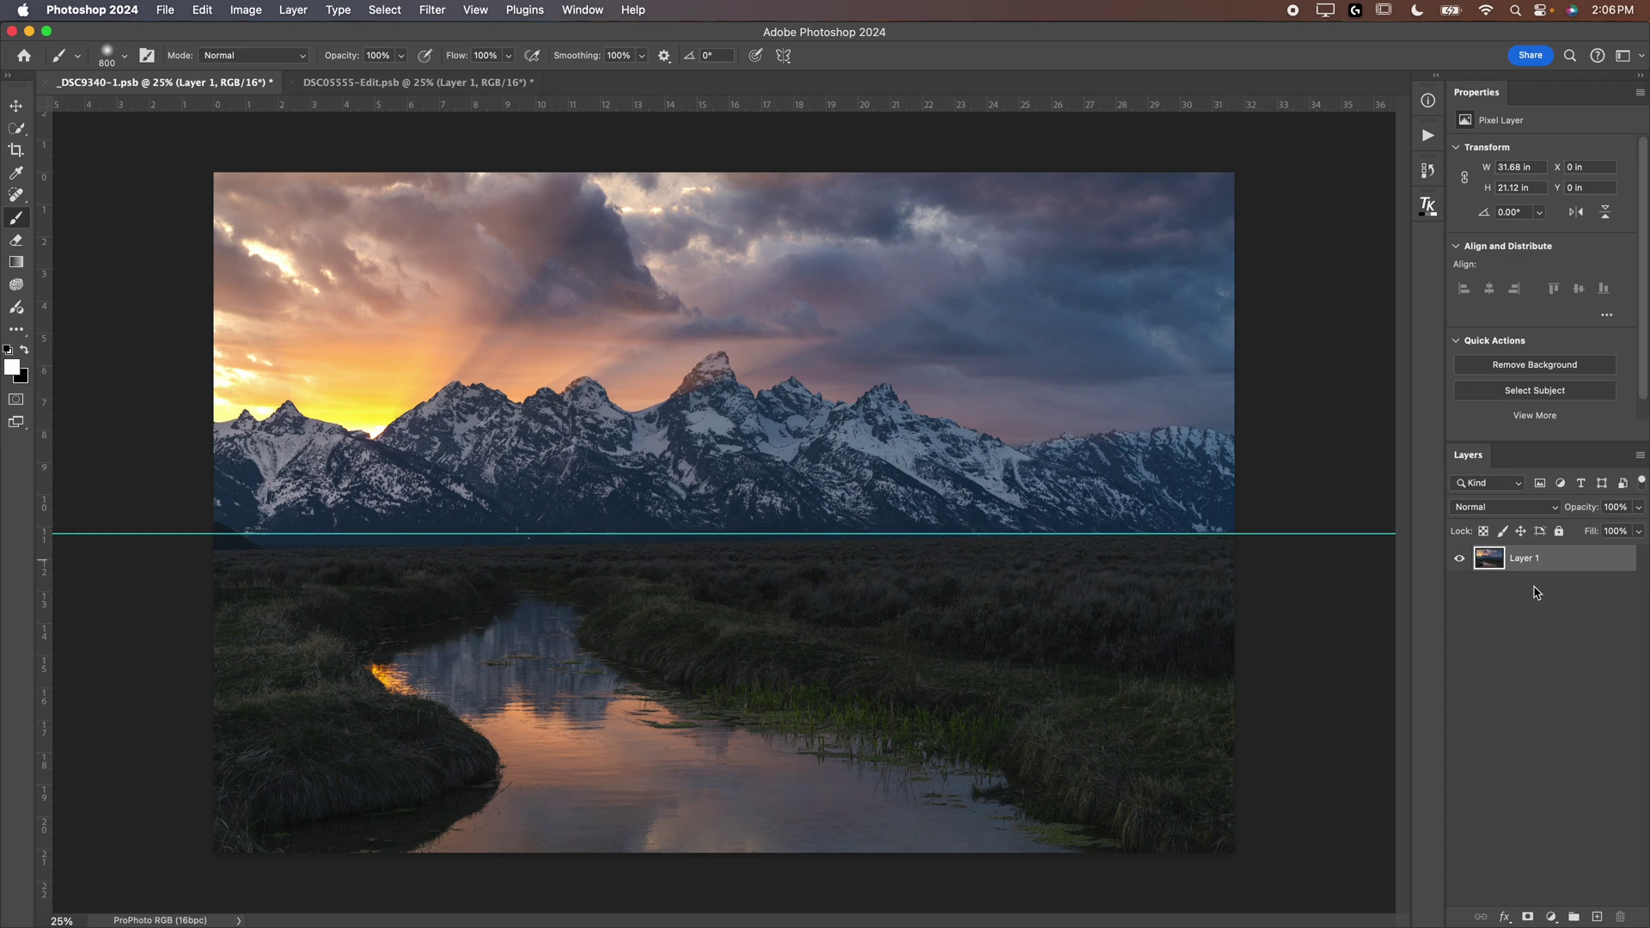
- Duplicate Layer 1 and rename the copy 'Warp'
{"action": "left_click_drag", "start_coordinate": [1528, 563], "coordinate": [1596, 917]}
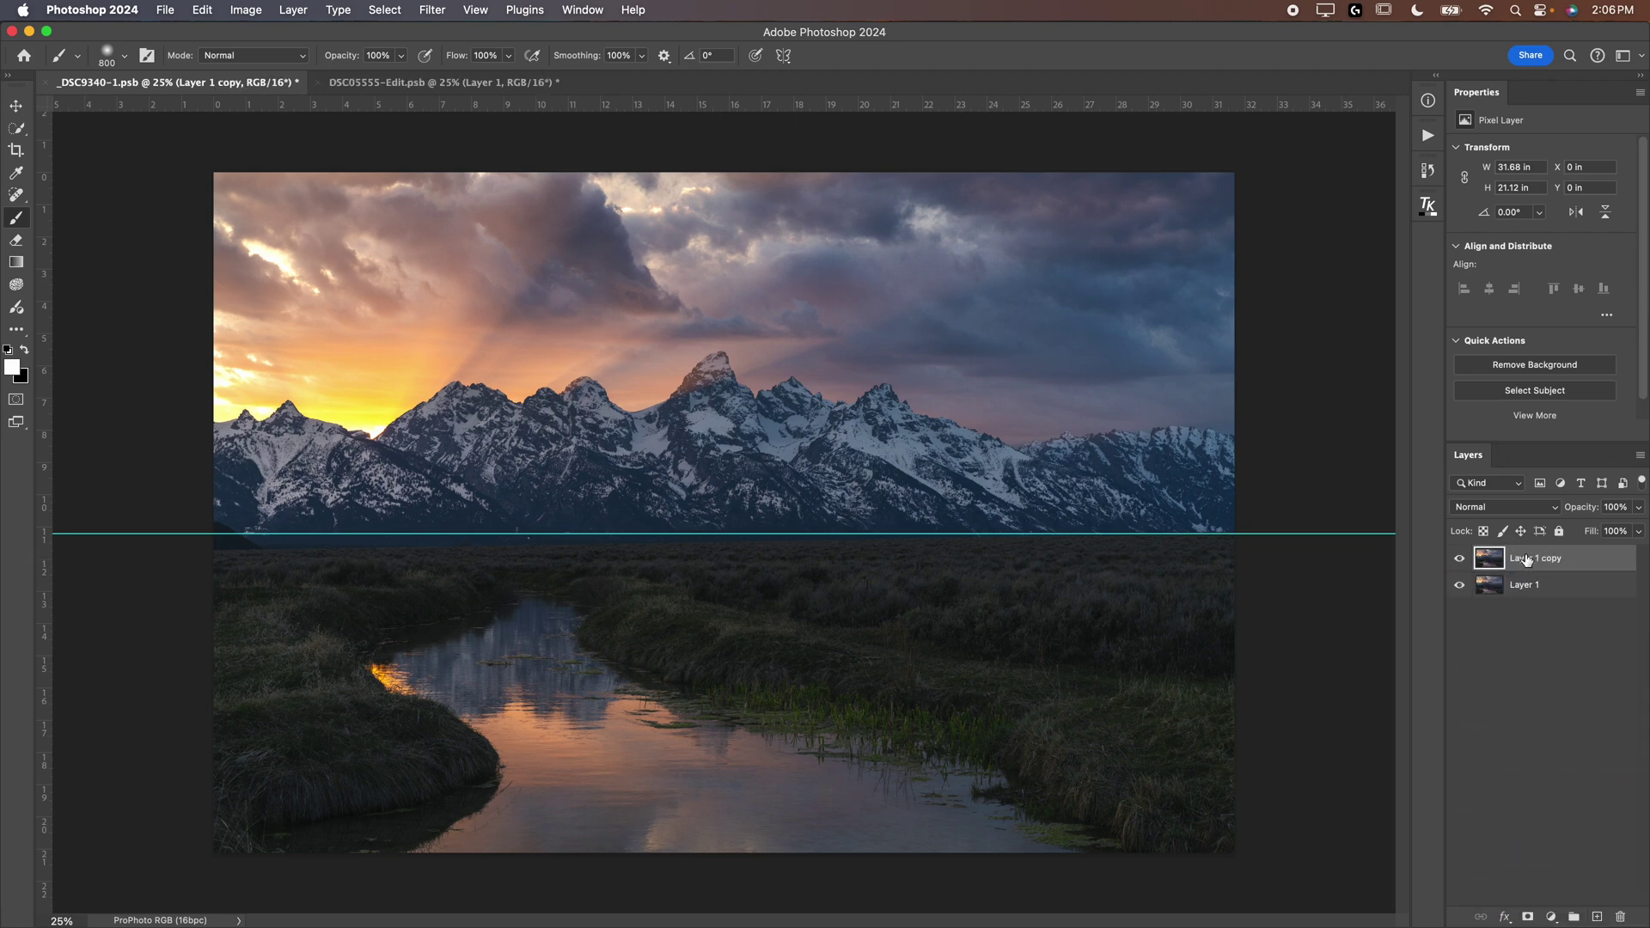
{"action": "left_click_drag", "start_coordinate": [1442, 537], "coordinate": [1385, 533]}
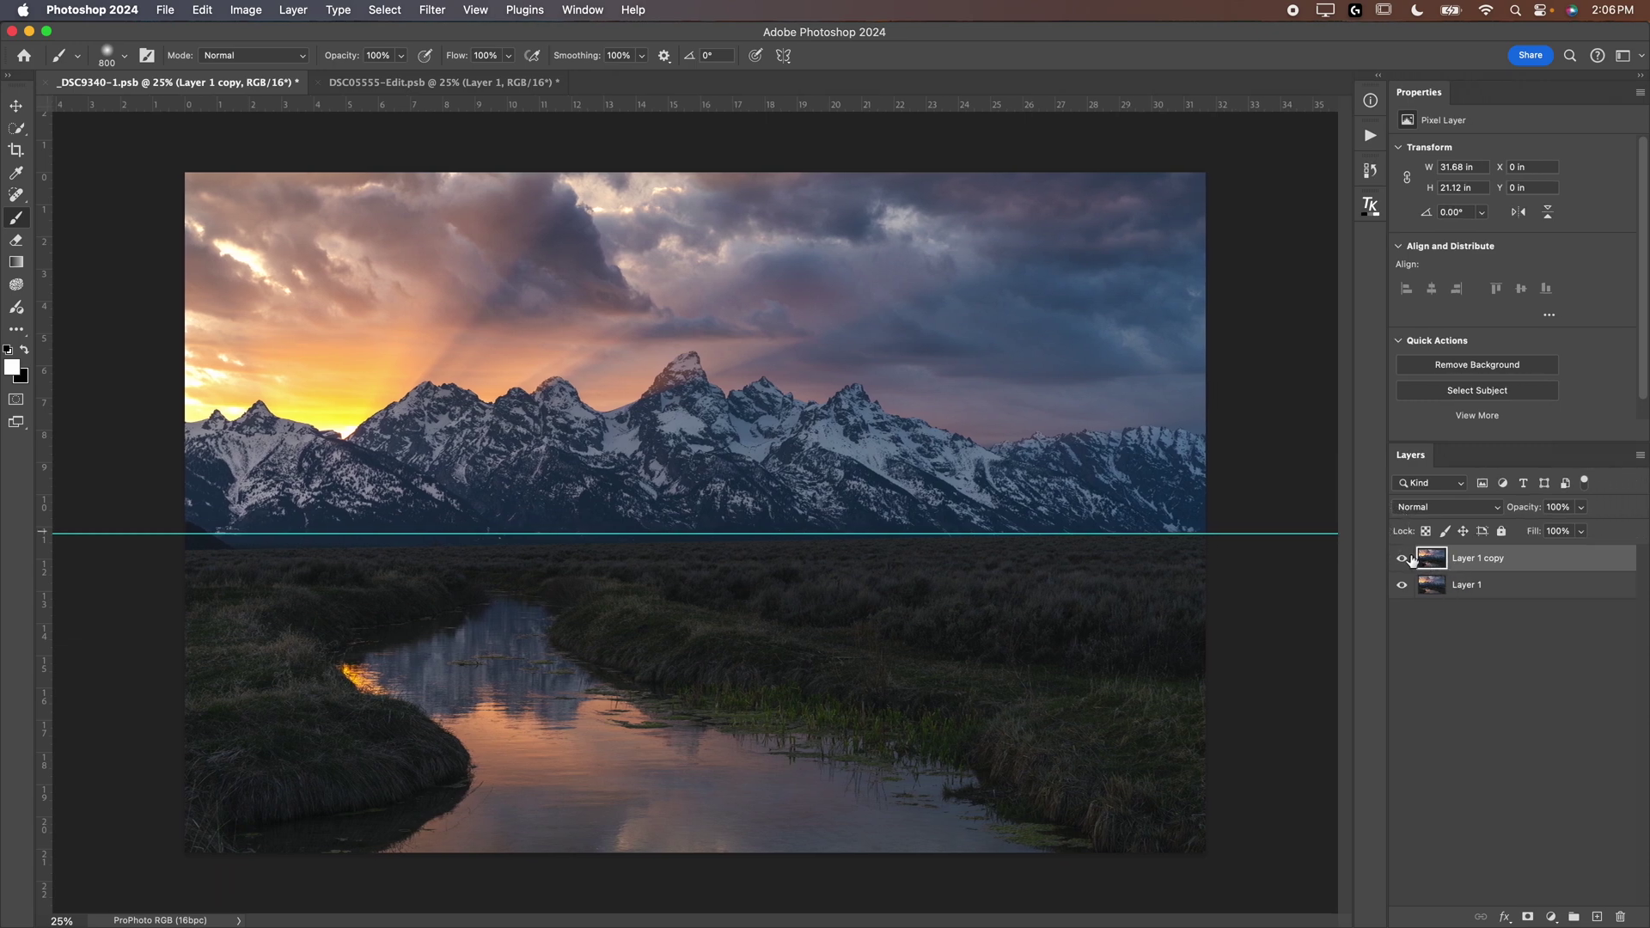
{"action": "double_click", "coordinate": [1461, 558]}
{"action": "type", "text": "Warp"}
{"action": "key", "text": "Return"}
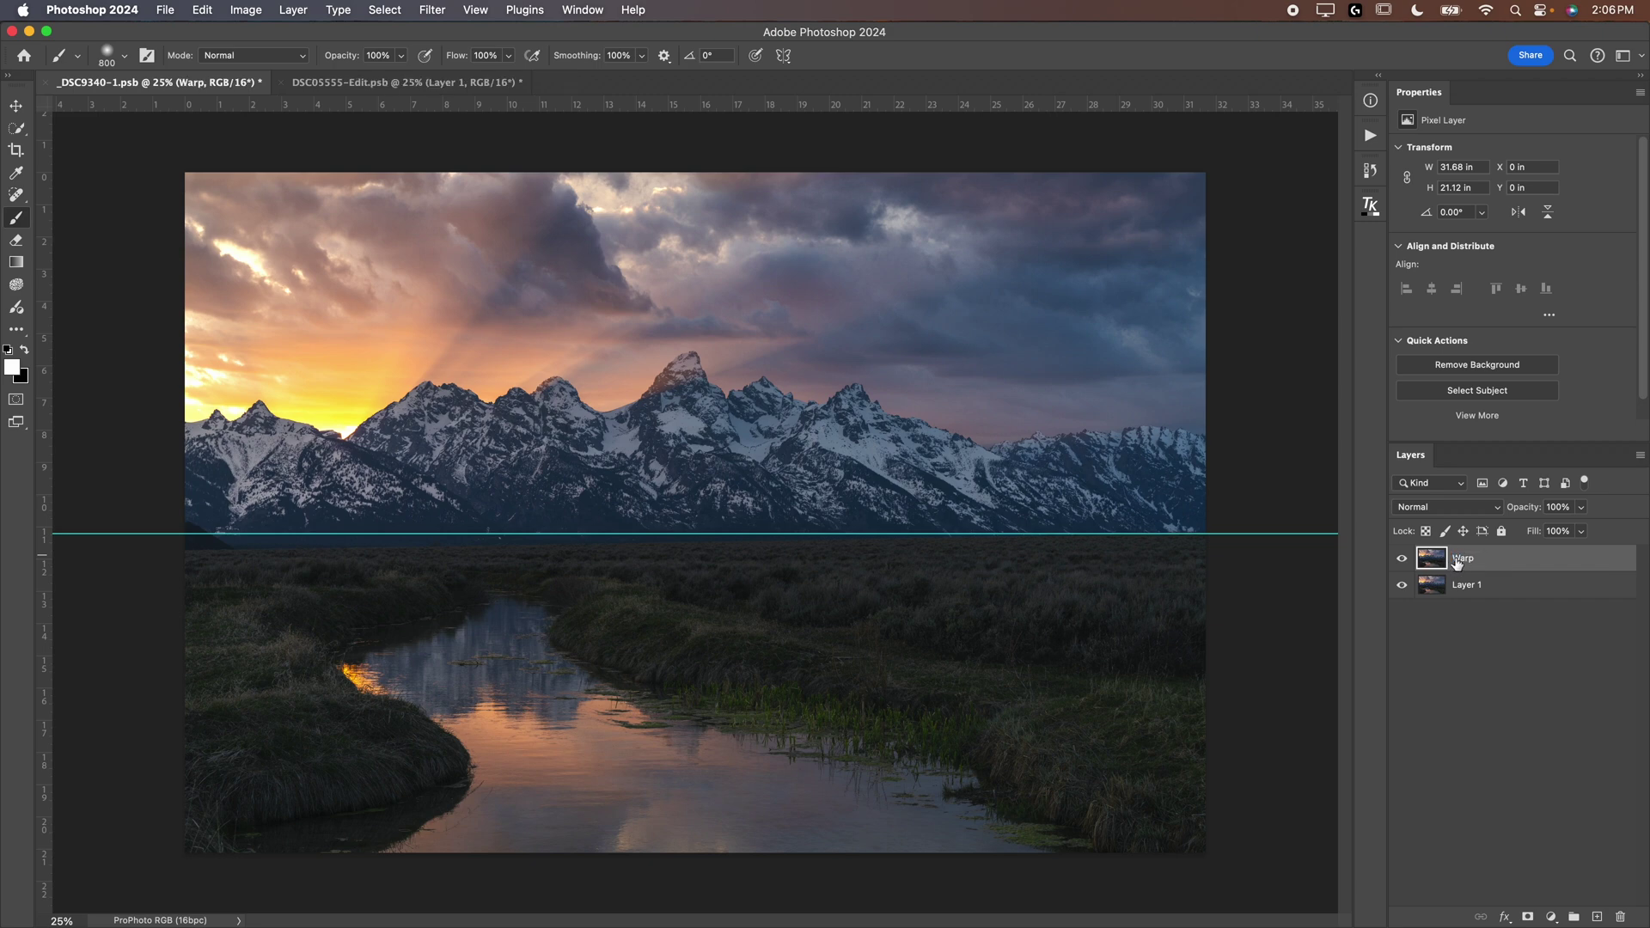
- Put the Warp layer into free transform and switch it to Warp mode
{"action": "key", "text": "super+t"}
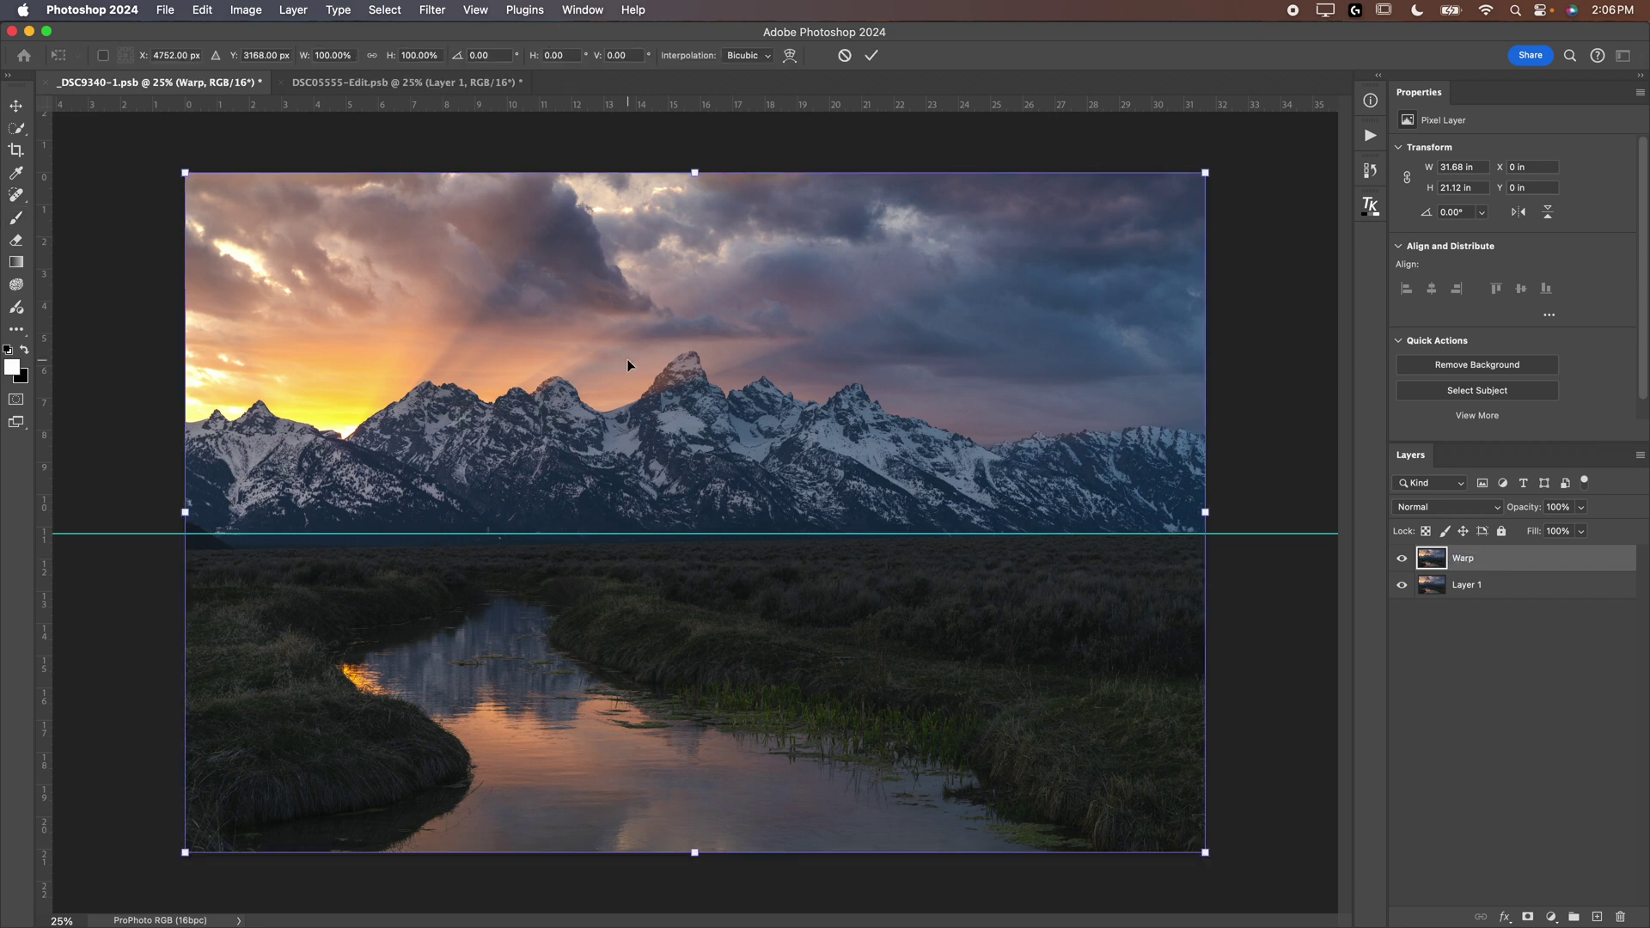
{"action": "right_click", "coordinate": [633, 360]}
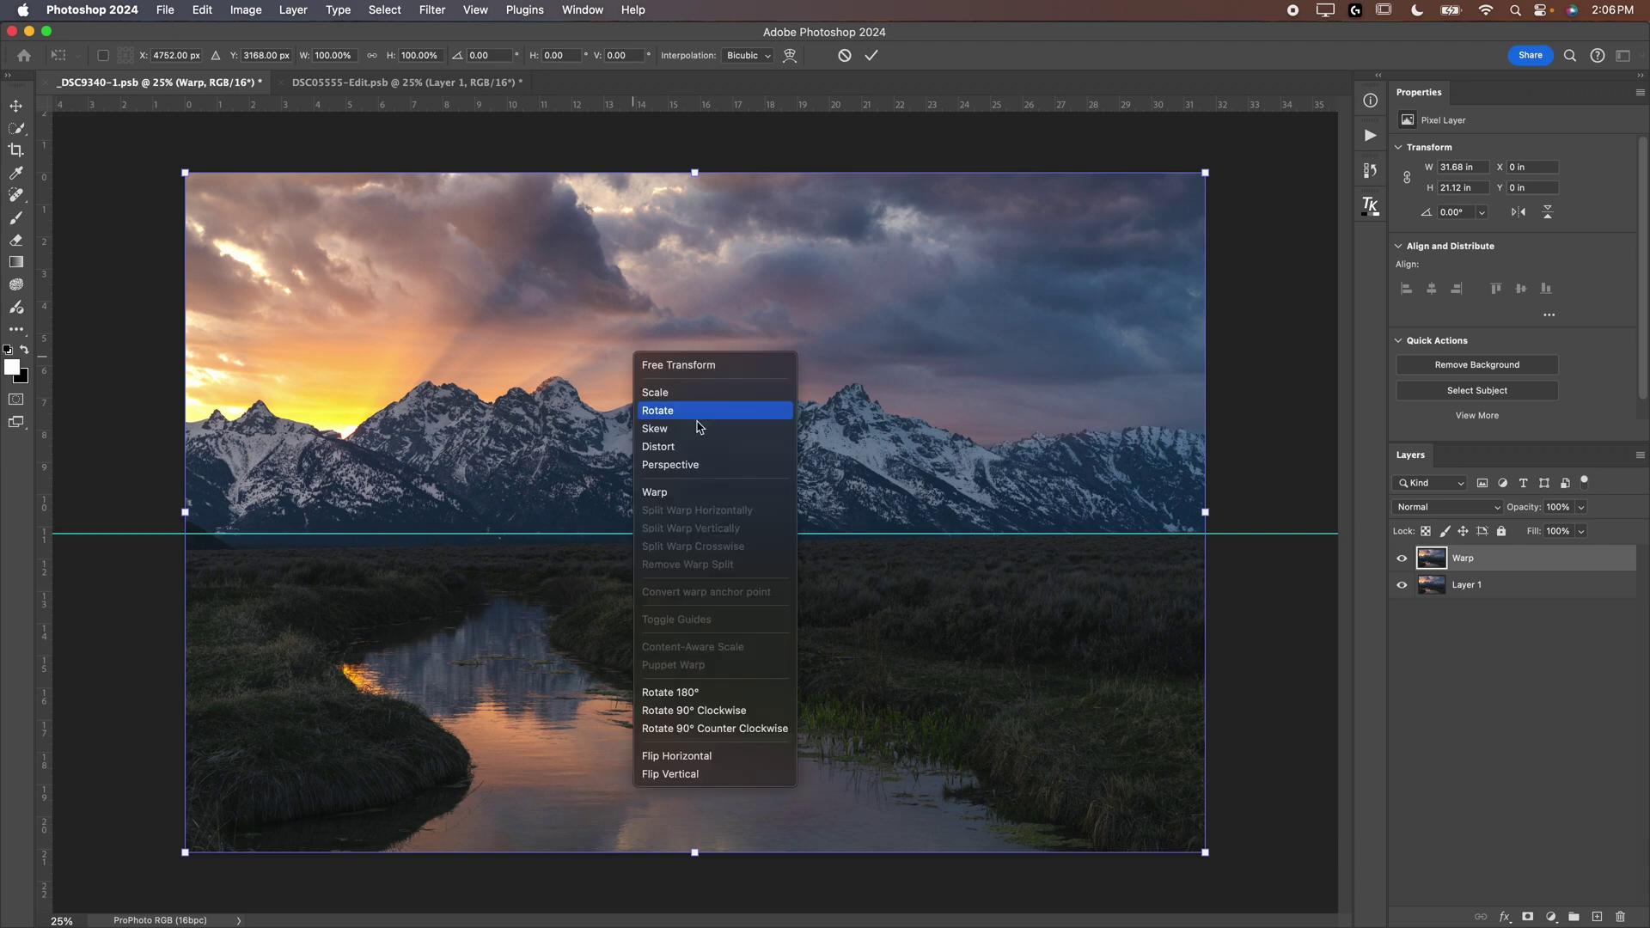
{"action": "left_click", "coordinate": [673, 492]}
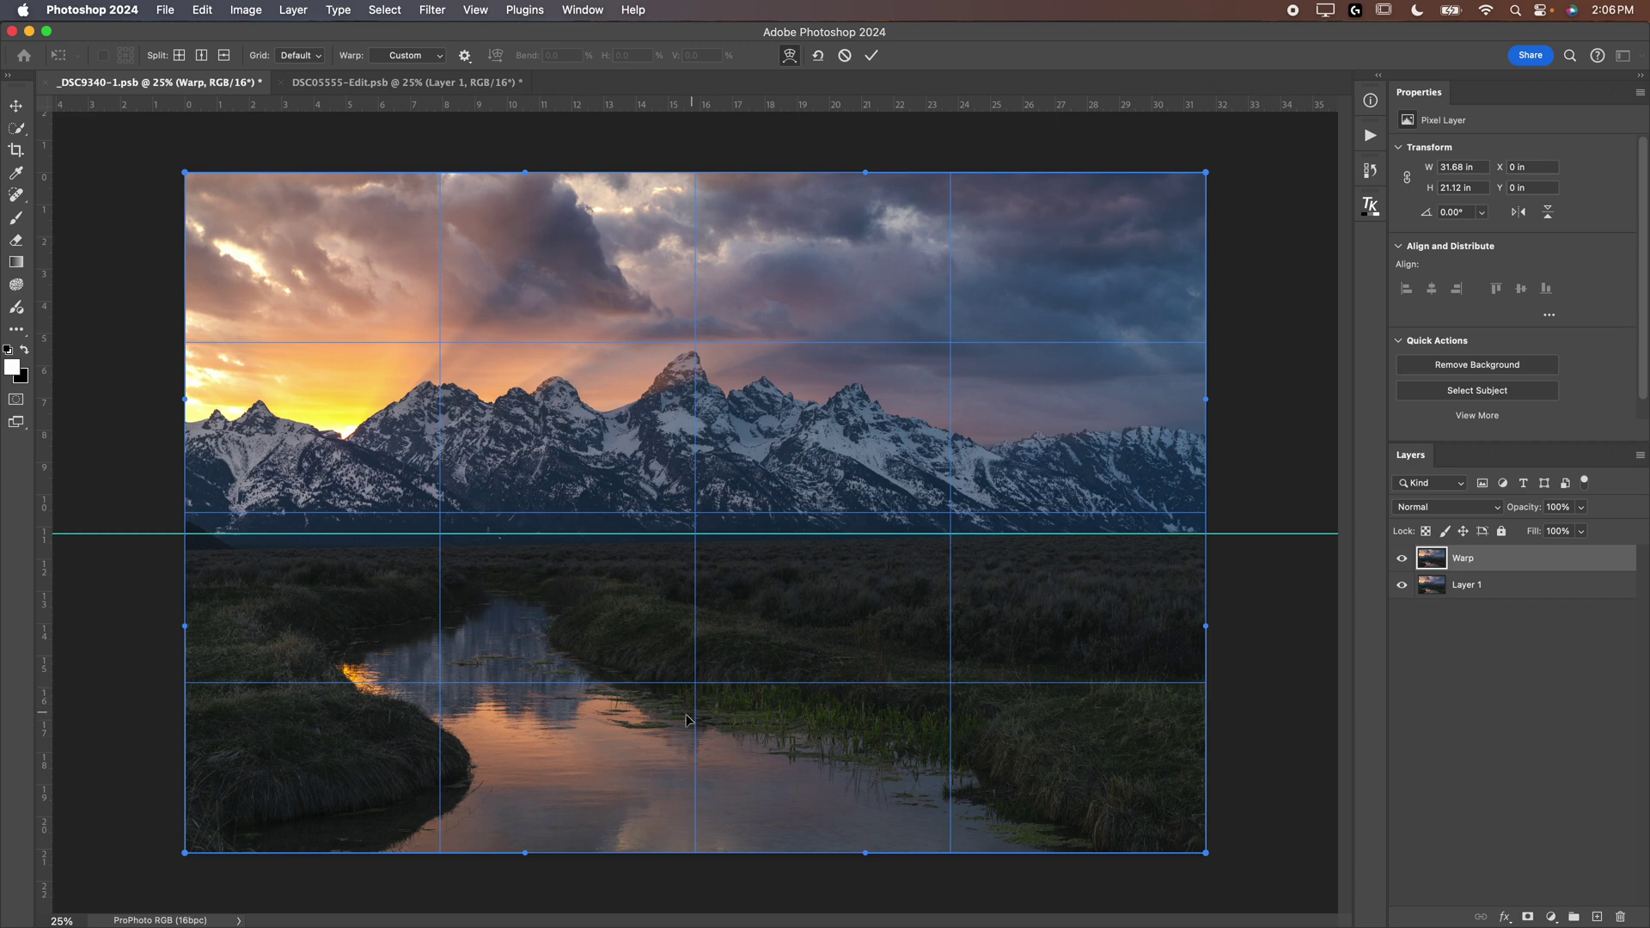
- Undo a trial warp, then bend the lower image rightward and pull it upward
{"action": "left_click_drag", "start_coordinate": [673, 662], "coordinate": [802, 691]}
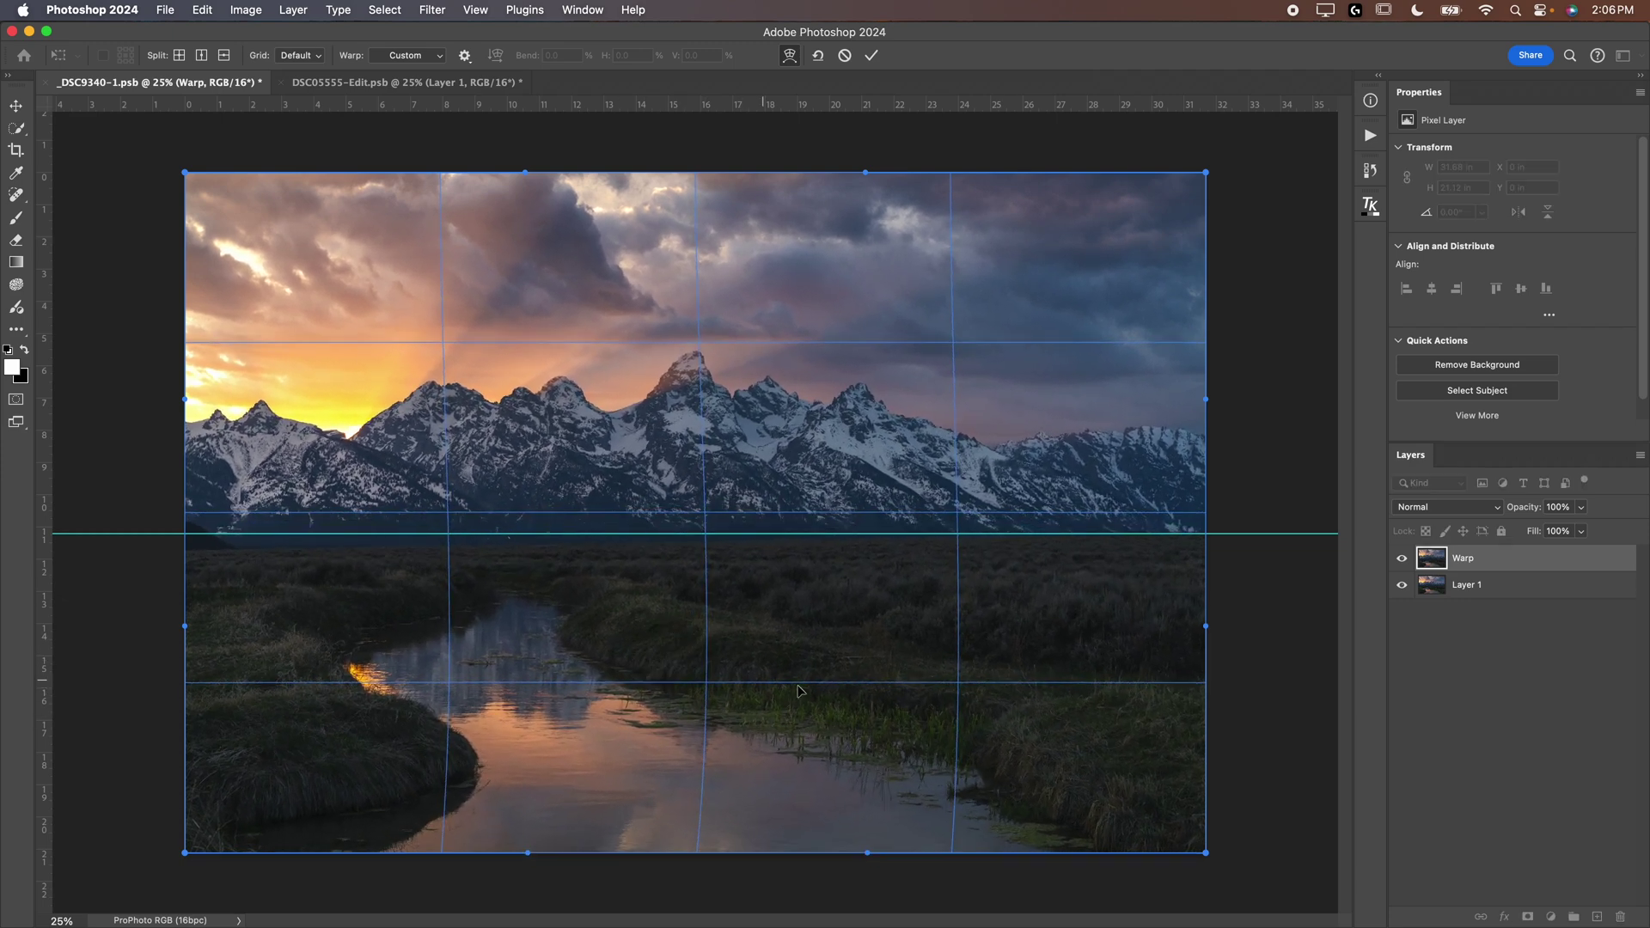
{"action": "left_click", "coordinate": [1064, 735], "text": "alt"}
{"action": "key", "text": "super+z"}
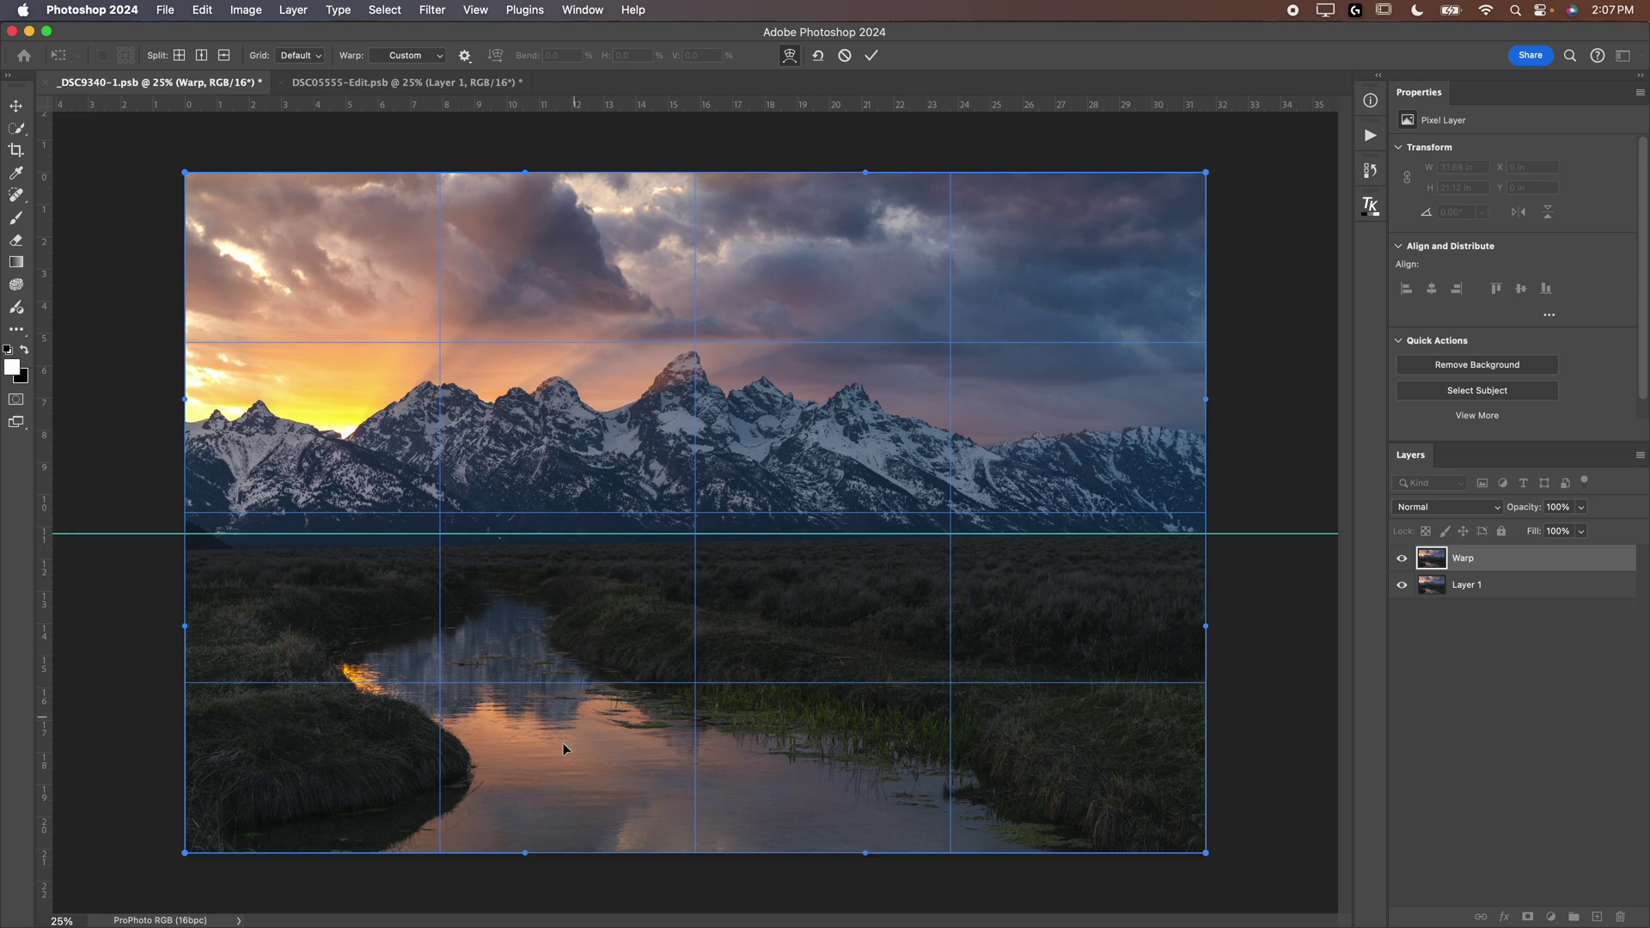
{"action": "left_click_drag", "start_coordinate": [527, 855], "coordinate": [527, 862]}
{"action": "left_click_drag", "start_coordinate": [530, 774], "coordinate": [520, 746]}
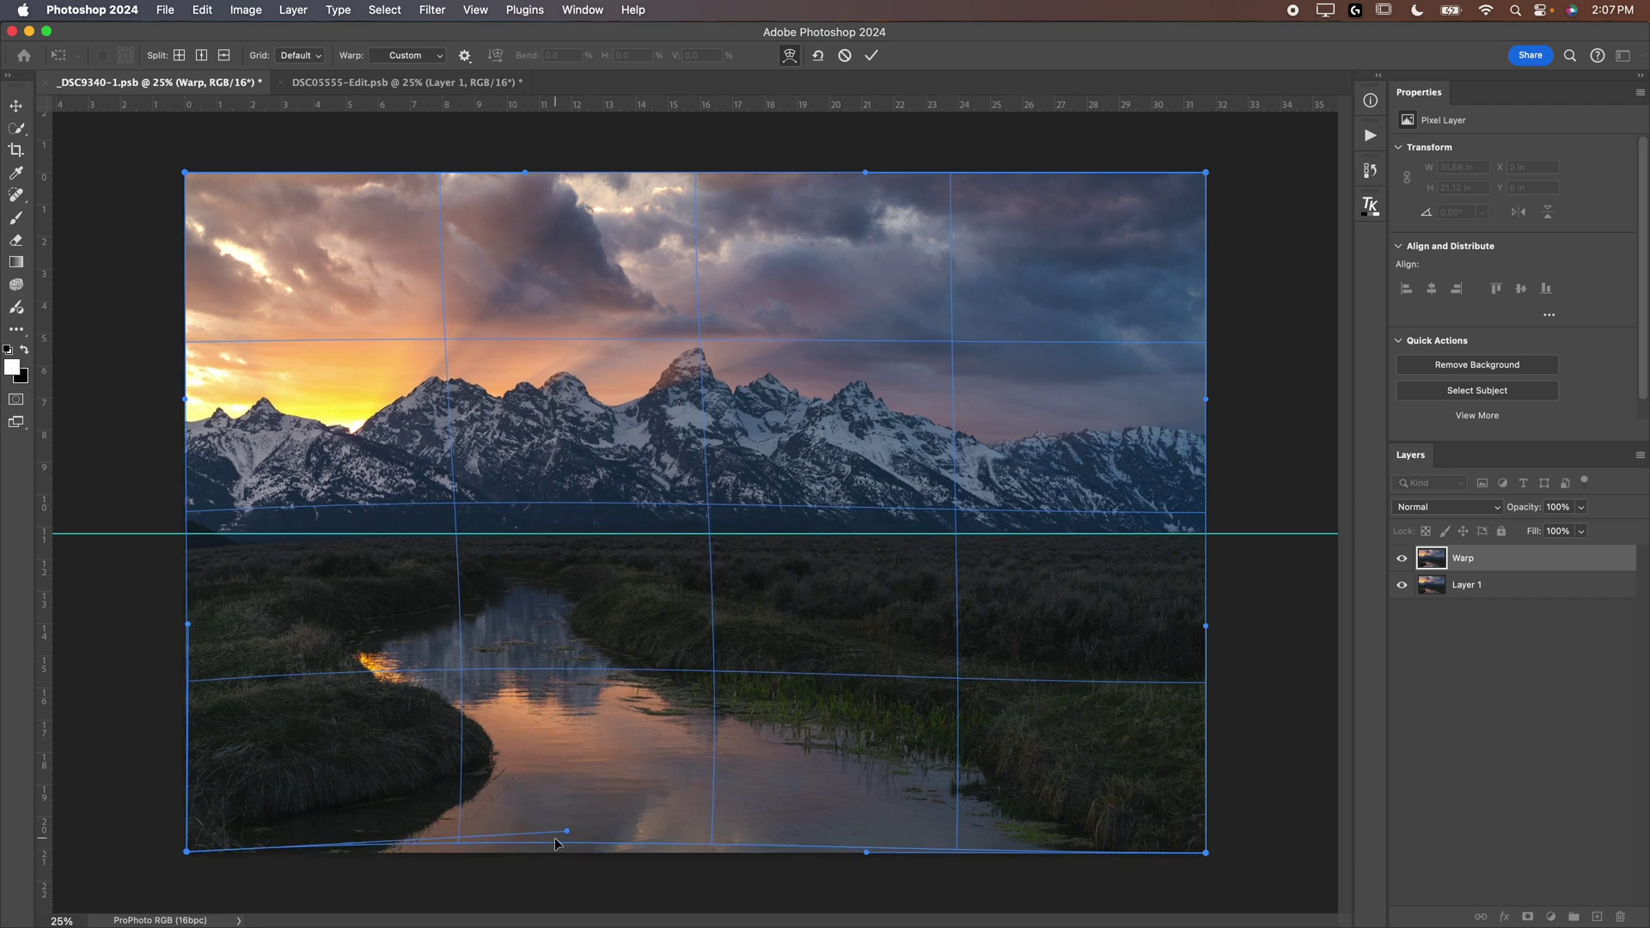
{"action": "left_click_drag", "start_coordinate": [556, 843], "coordinate": [700, 871]}
- Bow the bottom edge downward, reshape the river's curve, and shift the stream and grass rightward
{"action": "left_click_drag", "start_coordinate": [865, 856], "coordinate": [827, 867]}
{"action": "left_click_drag", "start_coordinate": [709, 881], "coordinate": [614, 876]}
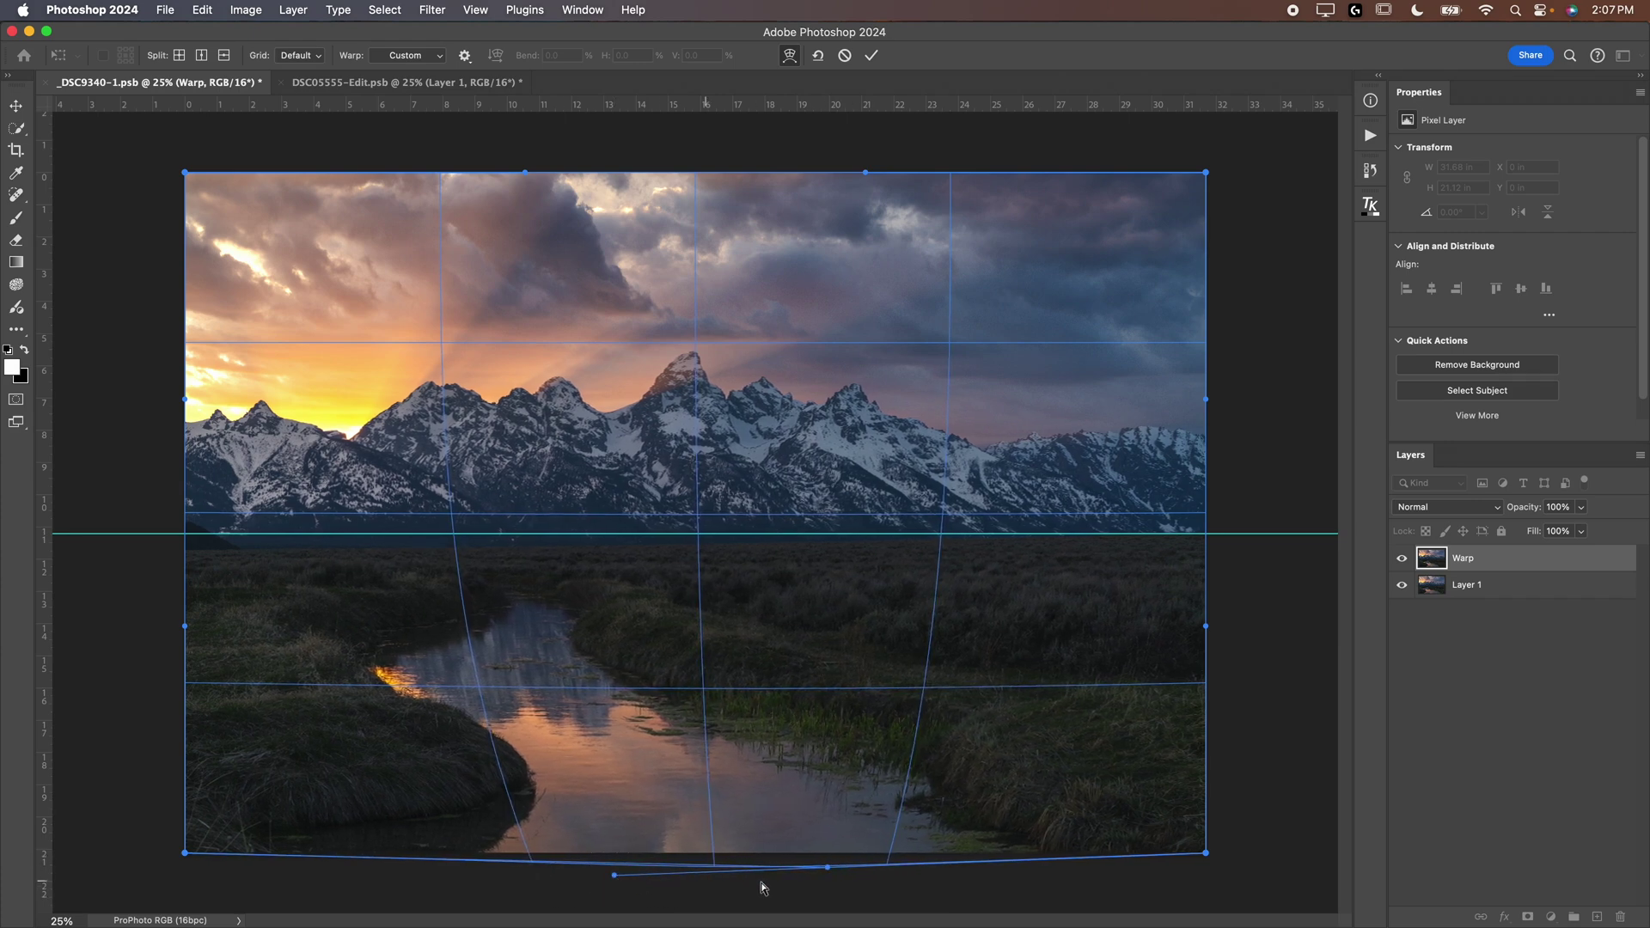
{"action": "left_click_drag", "start_coordinate": [825, 881], "coordinate": [881, 873]}
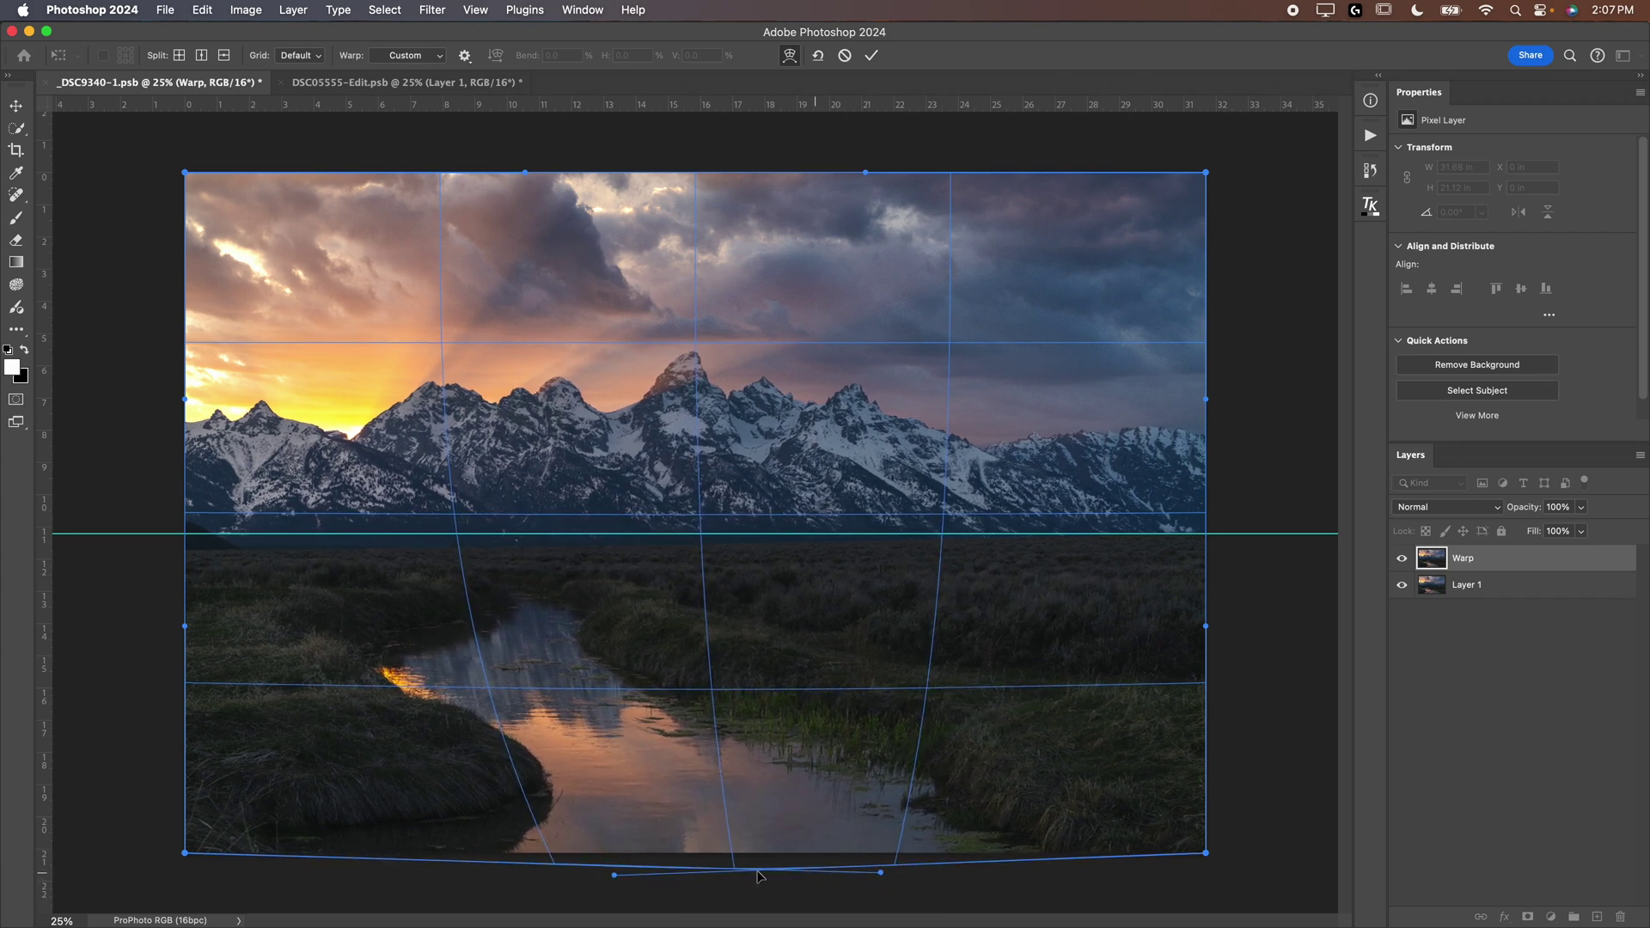
{"action": "mouse_move", "coordinate": [217, 848]}
{"action": "left_mouse_down"}
{"action": "mouse_move", "coordinate": [190, 894]}
{"action": "mouse_move", "coordinate": [191, 868]}
{"action": "left_mouse_up"}
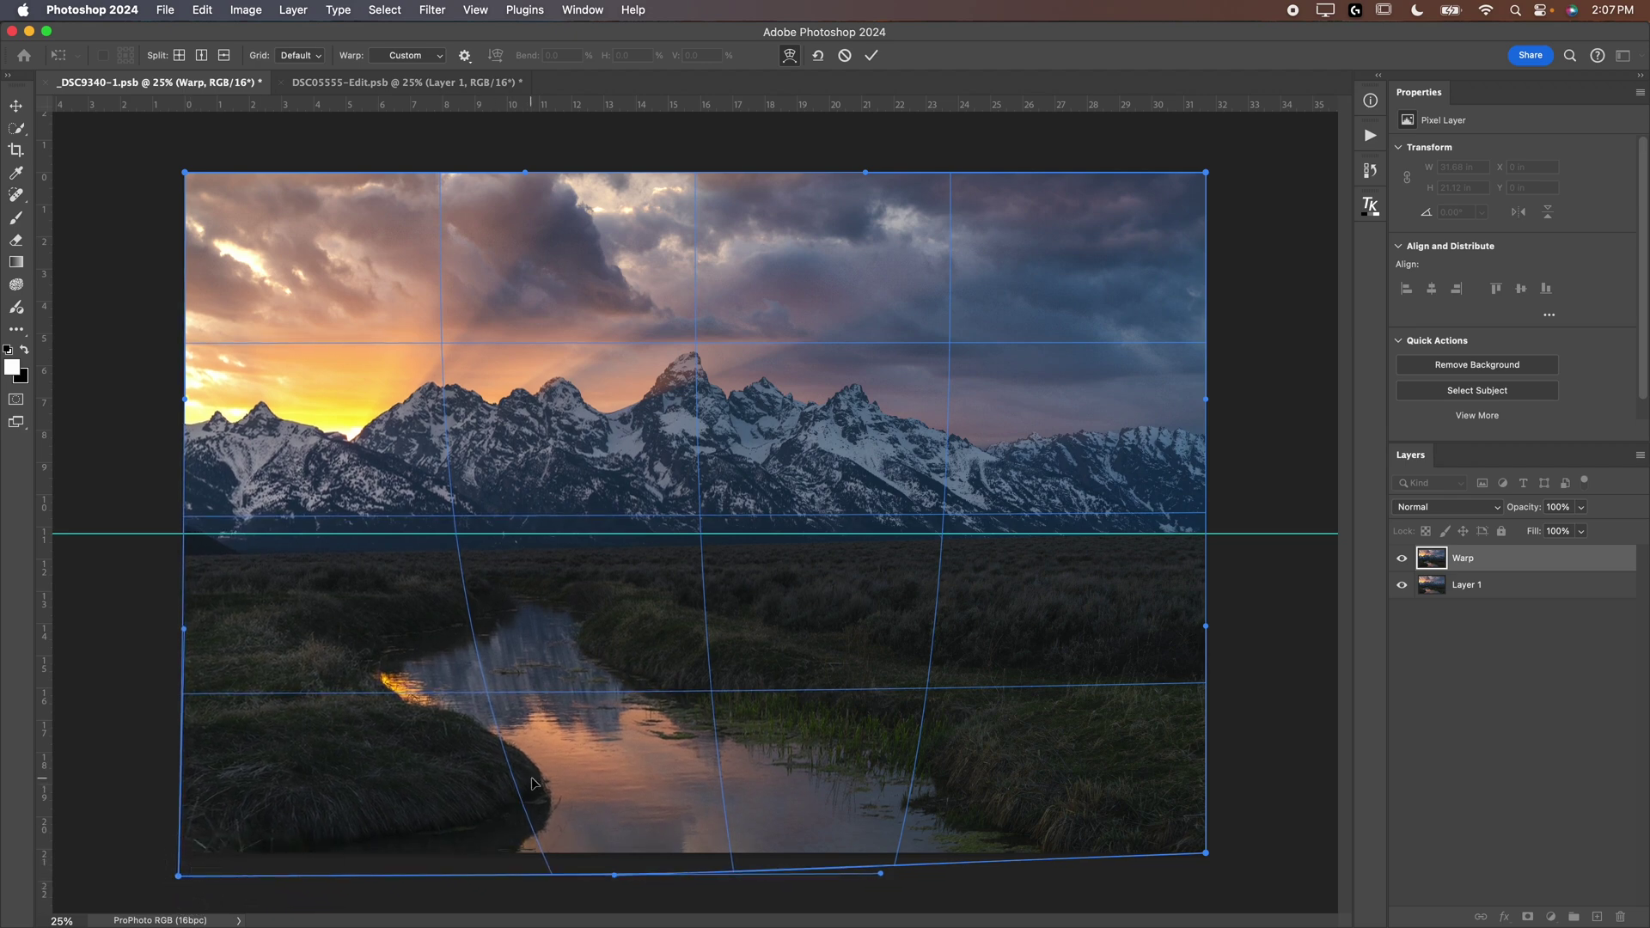
{"action": "left_click_drag", "start_coordinate": [548, 768], "coordinate": [756, 765]}
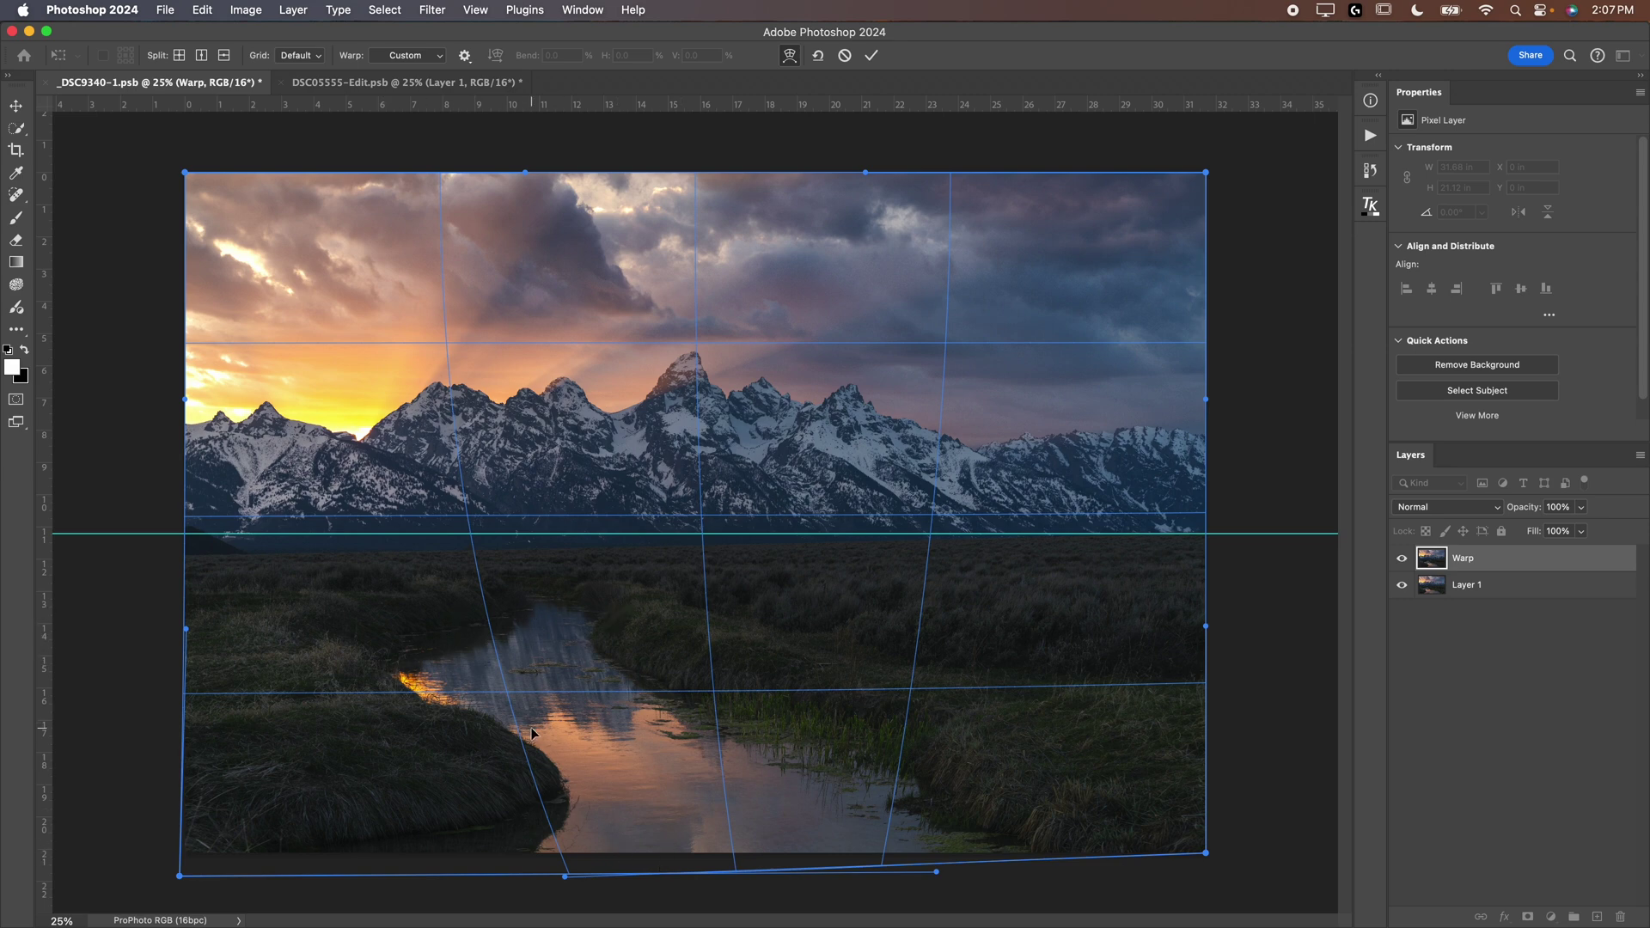
{"action": "key", "text": "super+minus"}
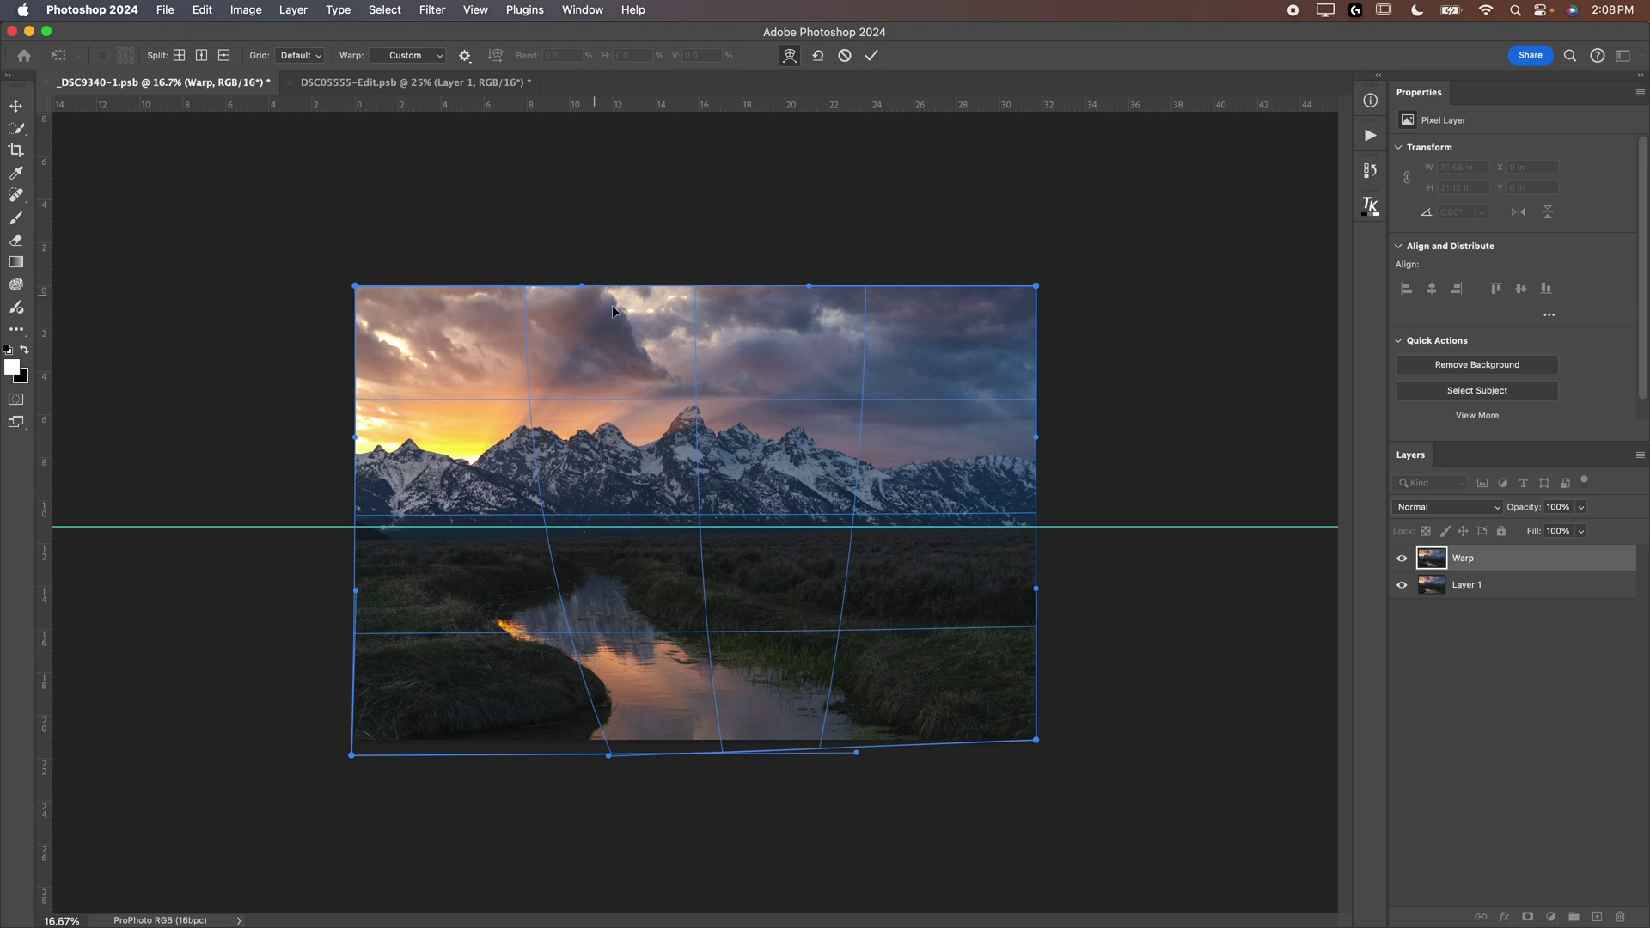
- Raise the top-left and top-right warp points so the top edge arches upward above the peaks
{"action": "left_click_drag", "start_coordinate": [612, 306], "coordinate": [685, 335]}
{"action": "key", "text": "super+z"}
{"action": "left_click_drag", "start_coordinate": [582, 289], "coordinate": [579, 251]}
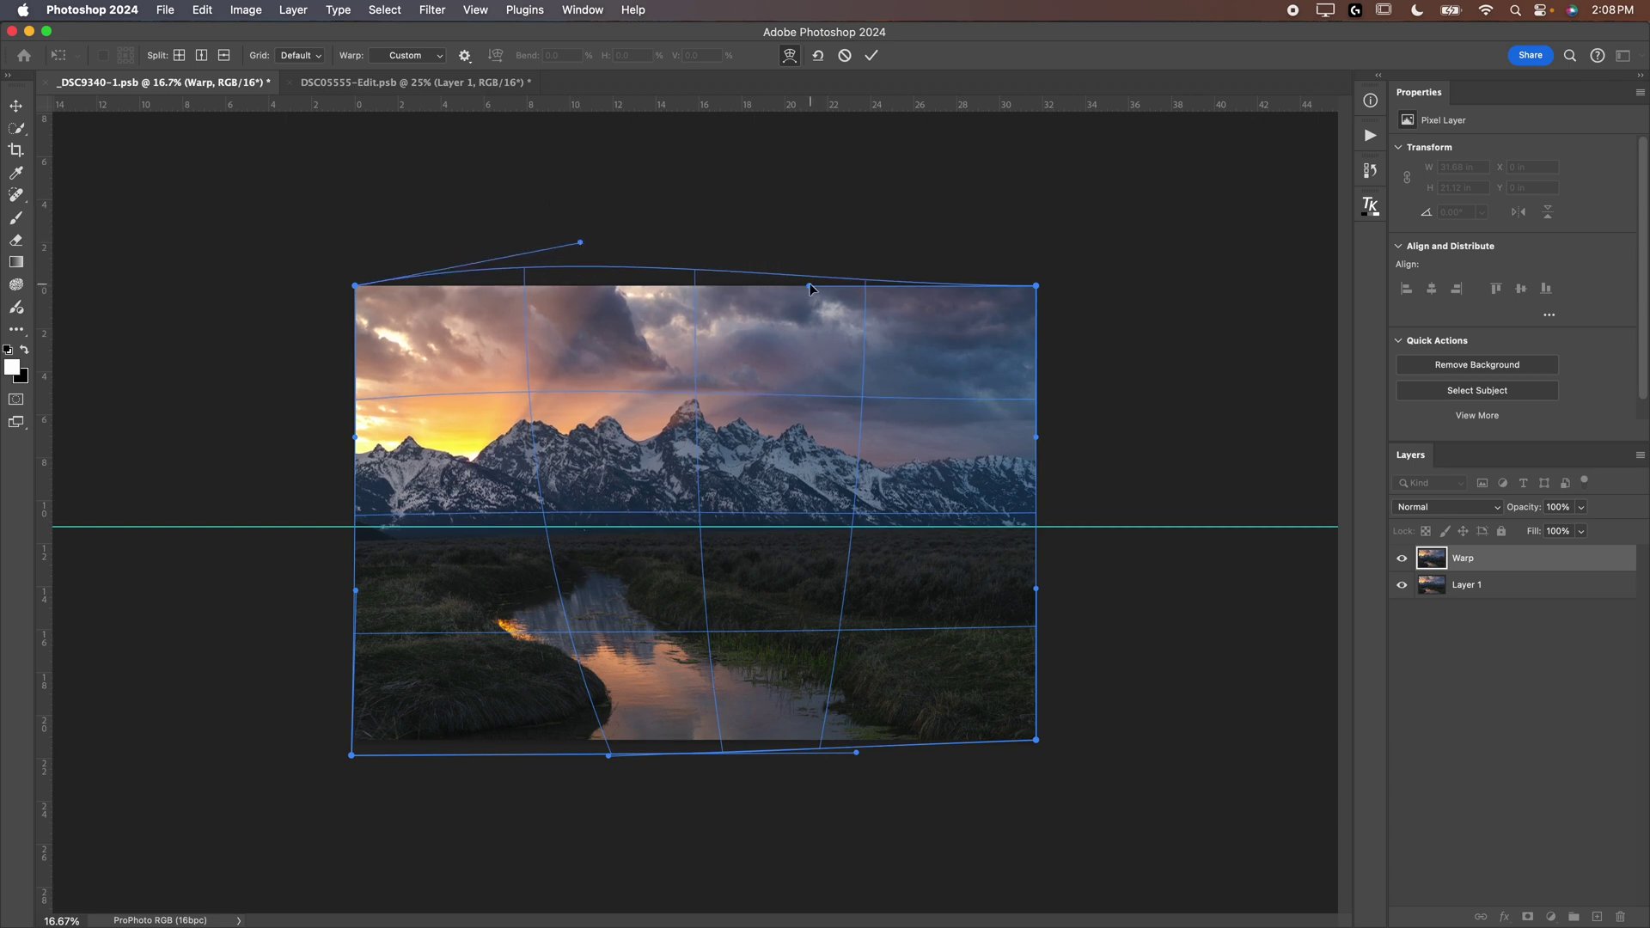
{"action": "left_click_drag", "start_coordinate": [809, 289], "coordinate": [821, 243]}
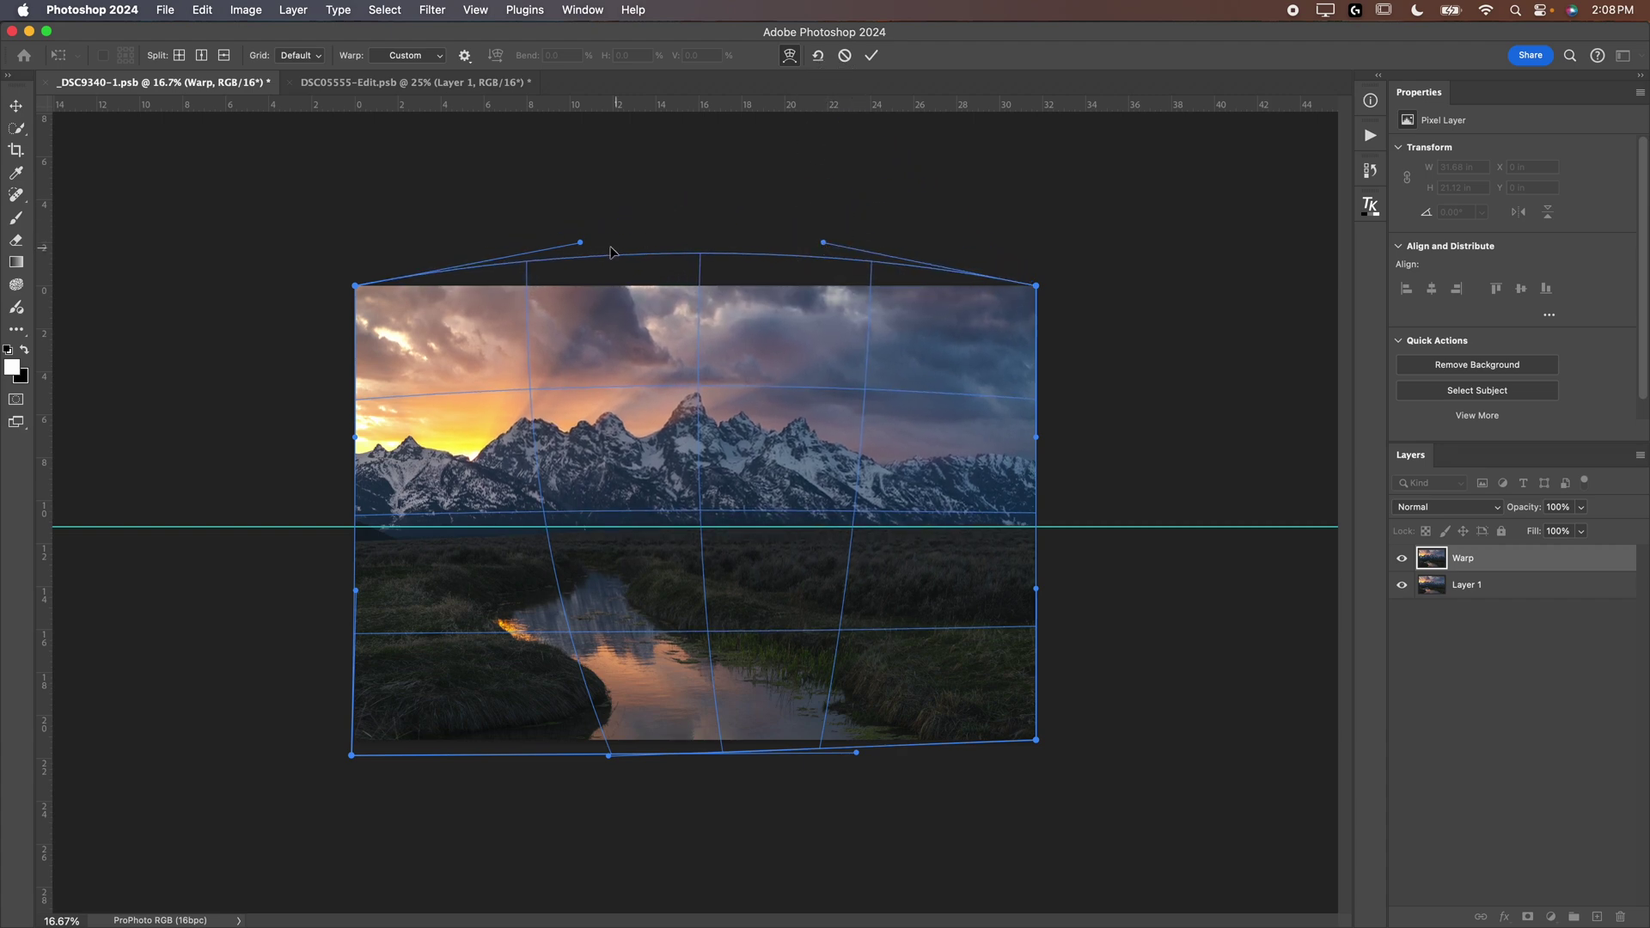
{"action": "left_click_drag", "start_coordinate": [580, 242], "coordinate": [573, 237]}
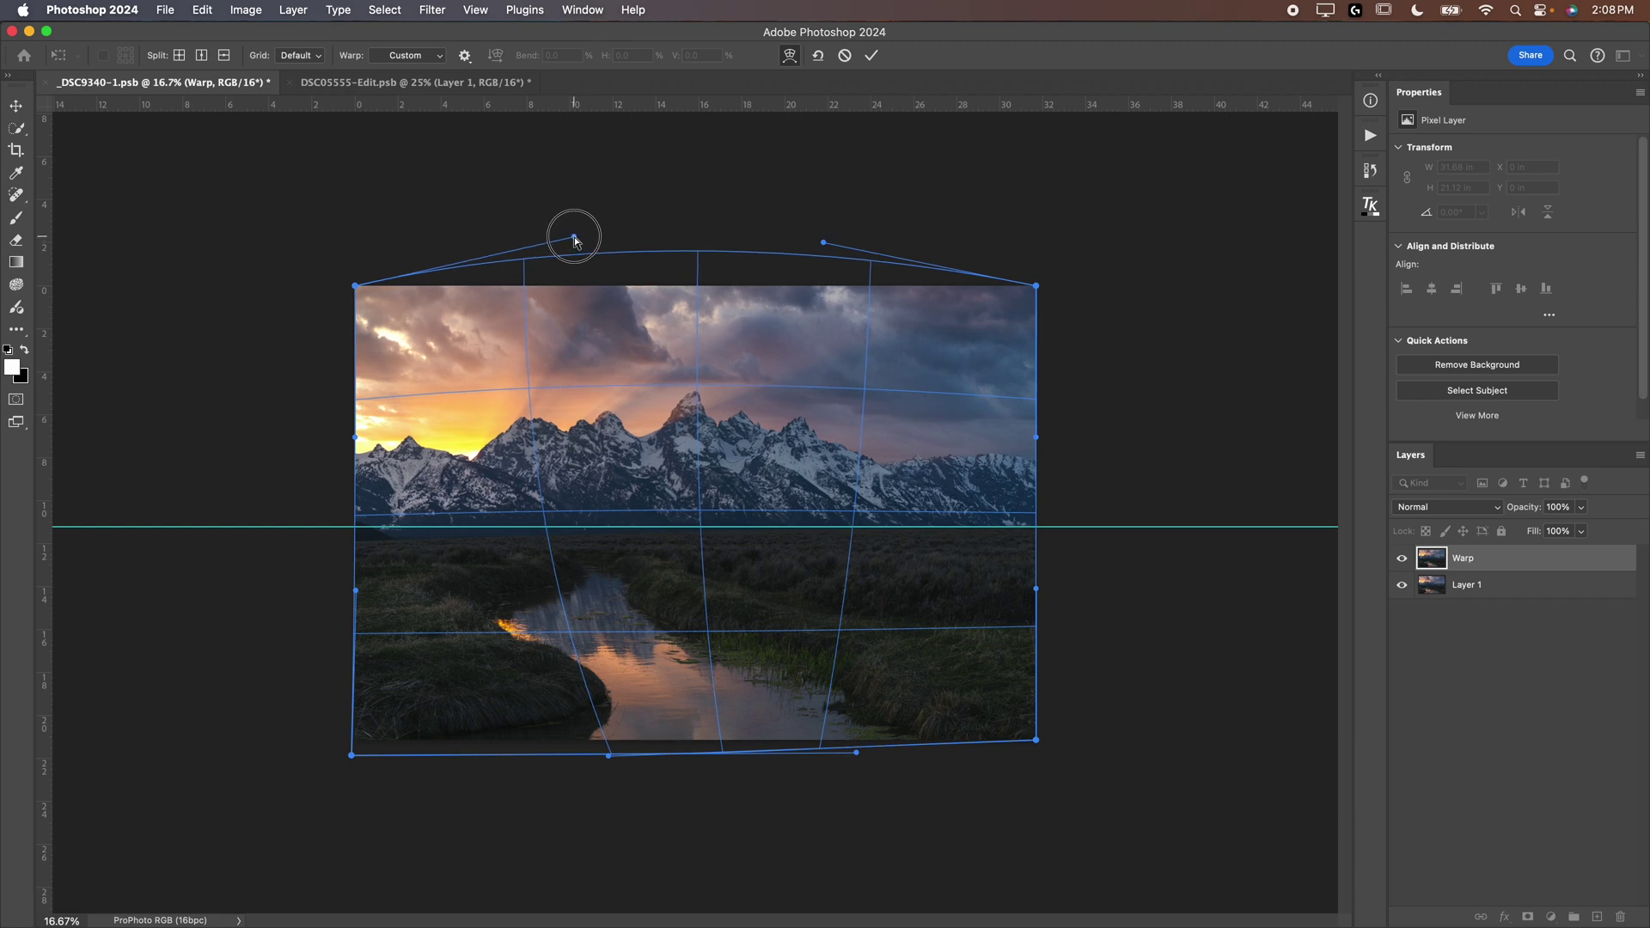
{"action": "left_click_drag", "start_coordinate": [823, 242], "coordinate": [824, 225]}
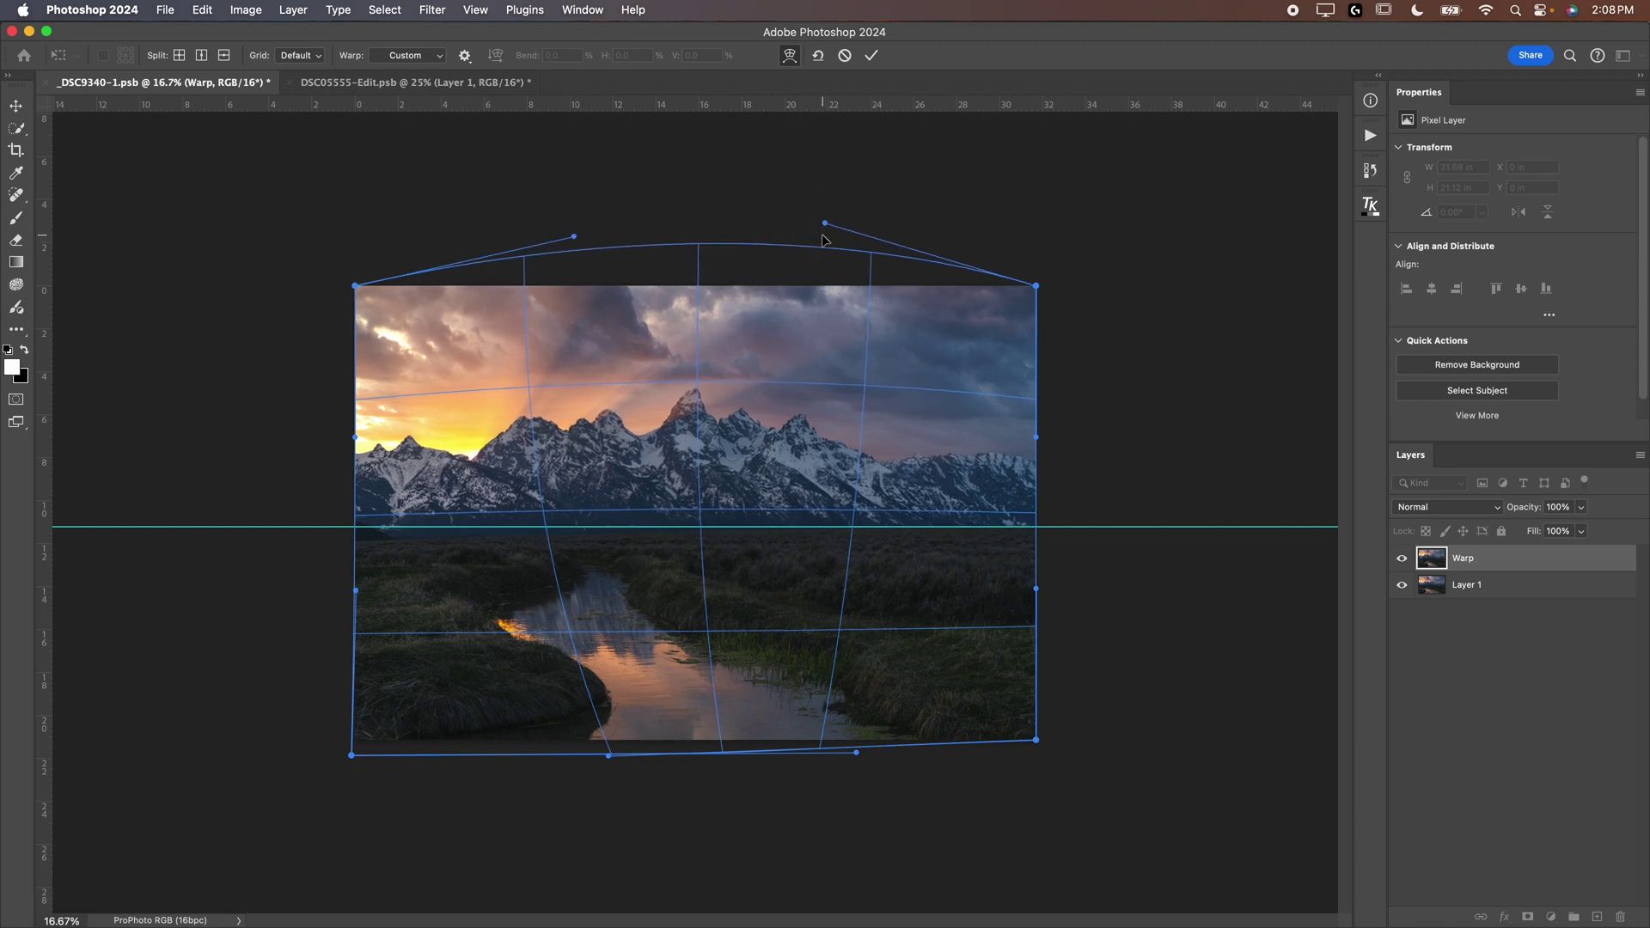
{"action": "key", "text": "super+equal"}
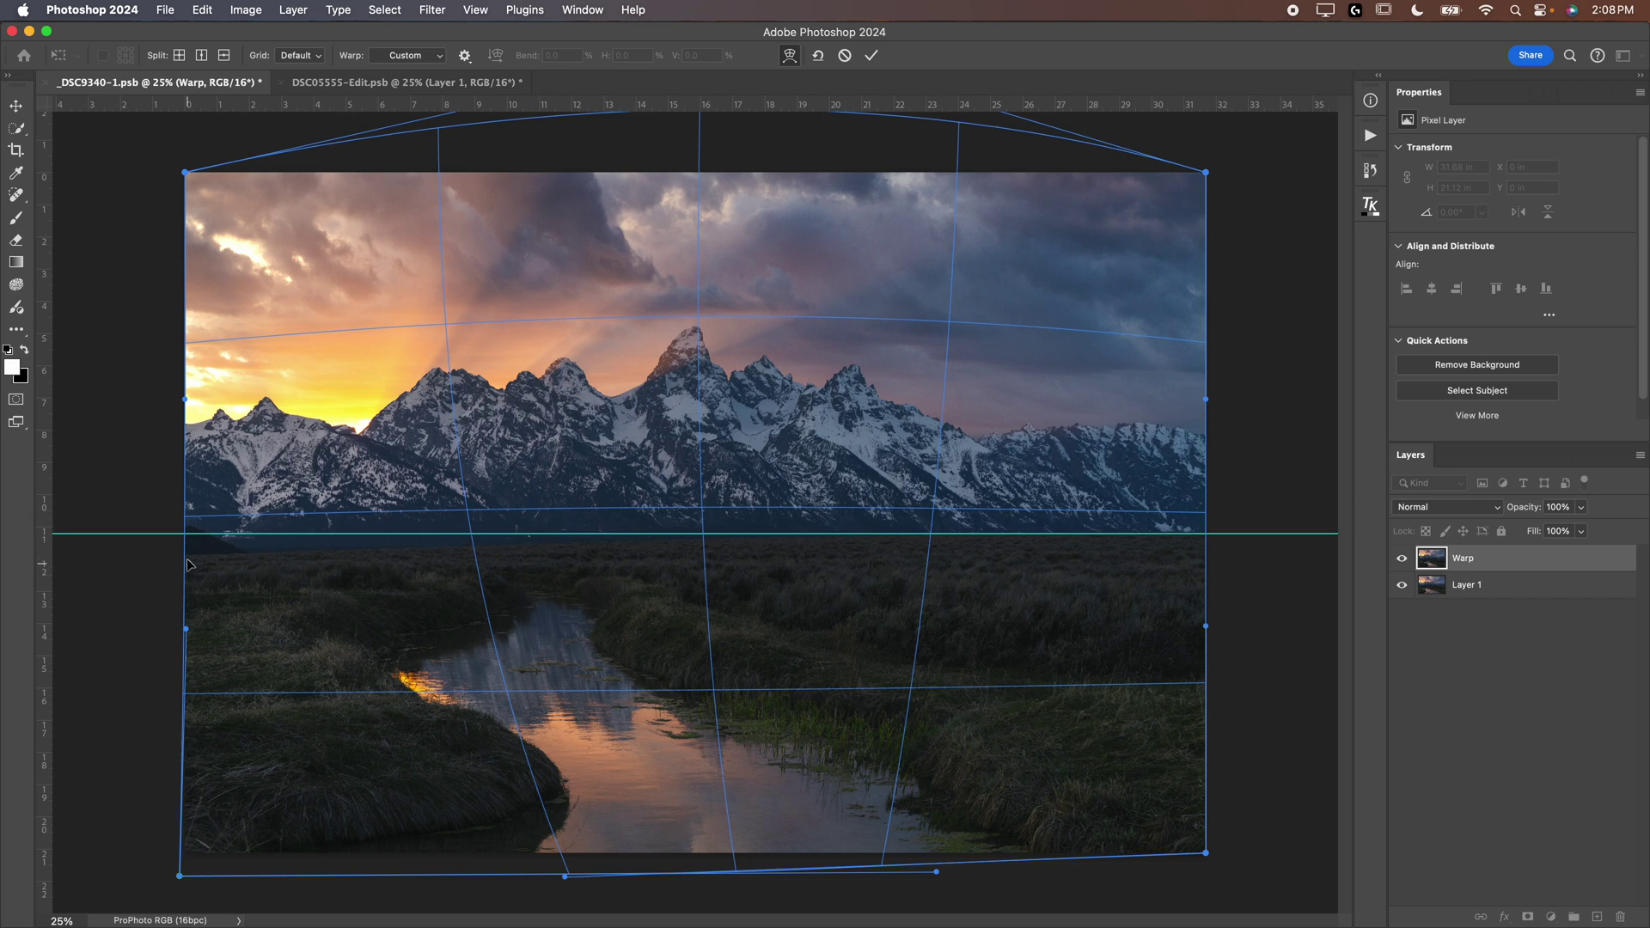
- Bulge the warp's left side outward, trying then undoing an extra guide and a grid split
{"action": "left_click_drag", "start_coordinate": [188, 632], "coordinate": [178, 604]}
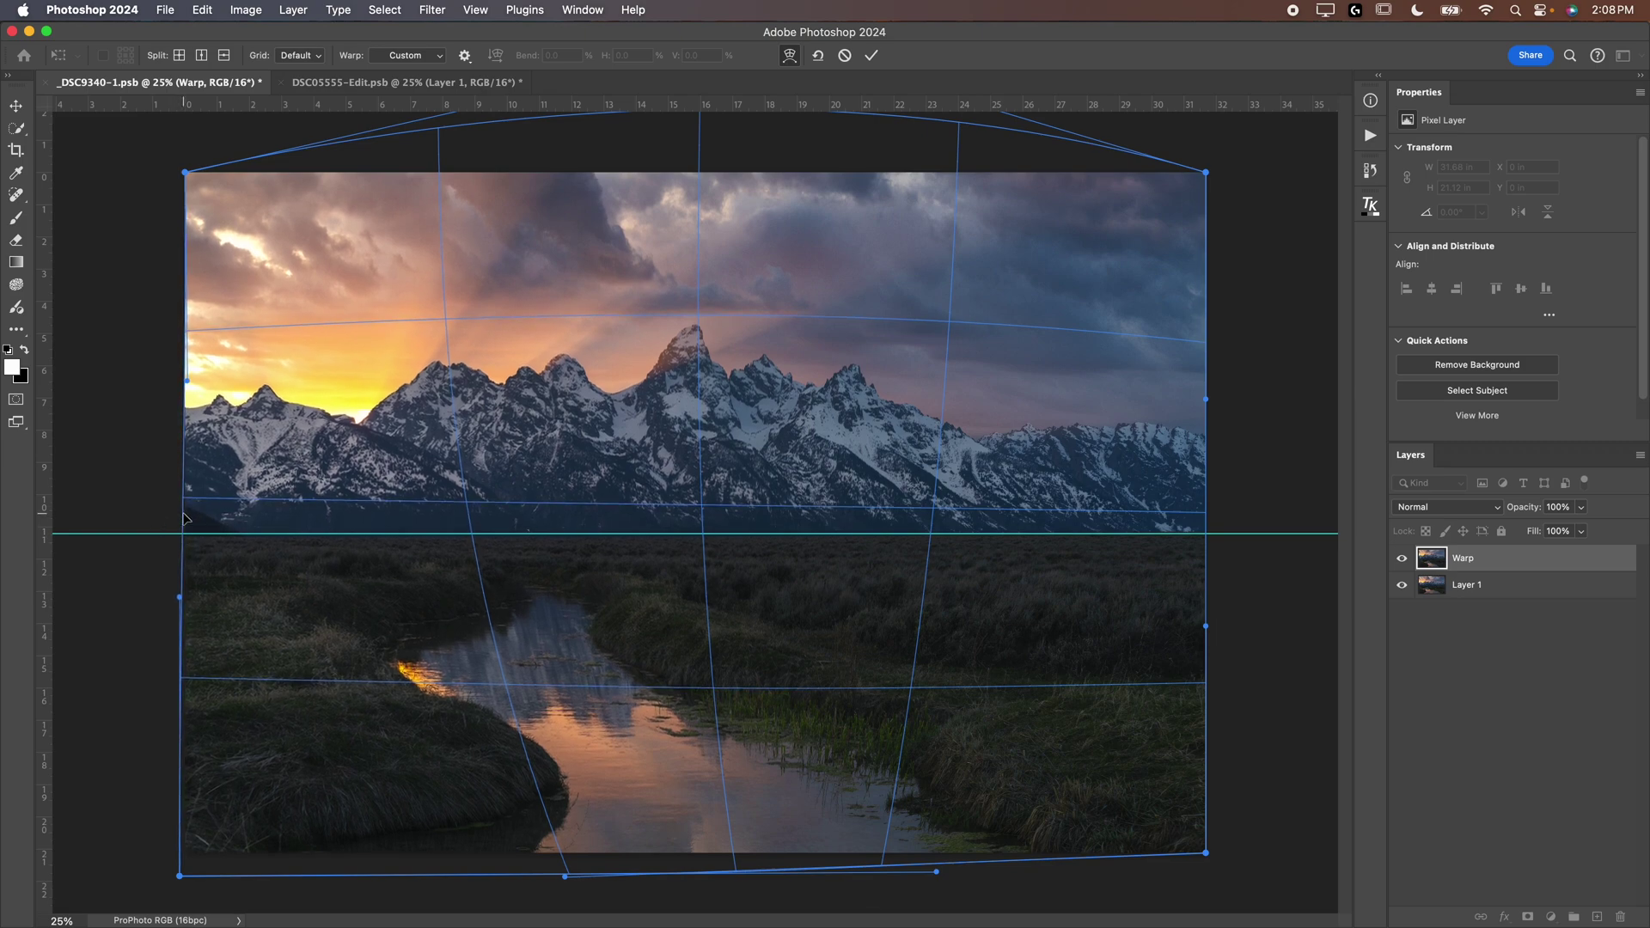
{"action": "key", "text": "super+equal"}
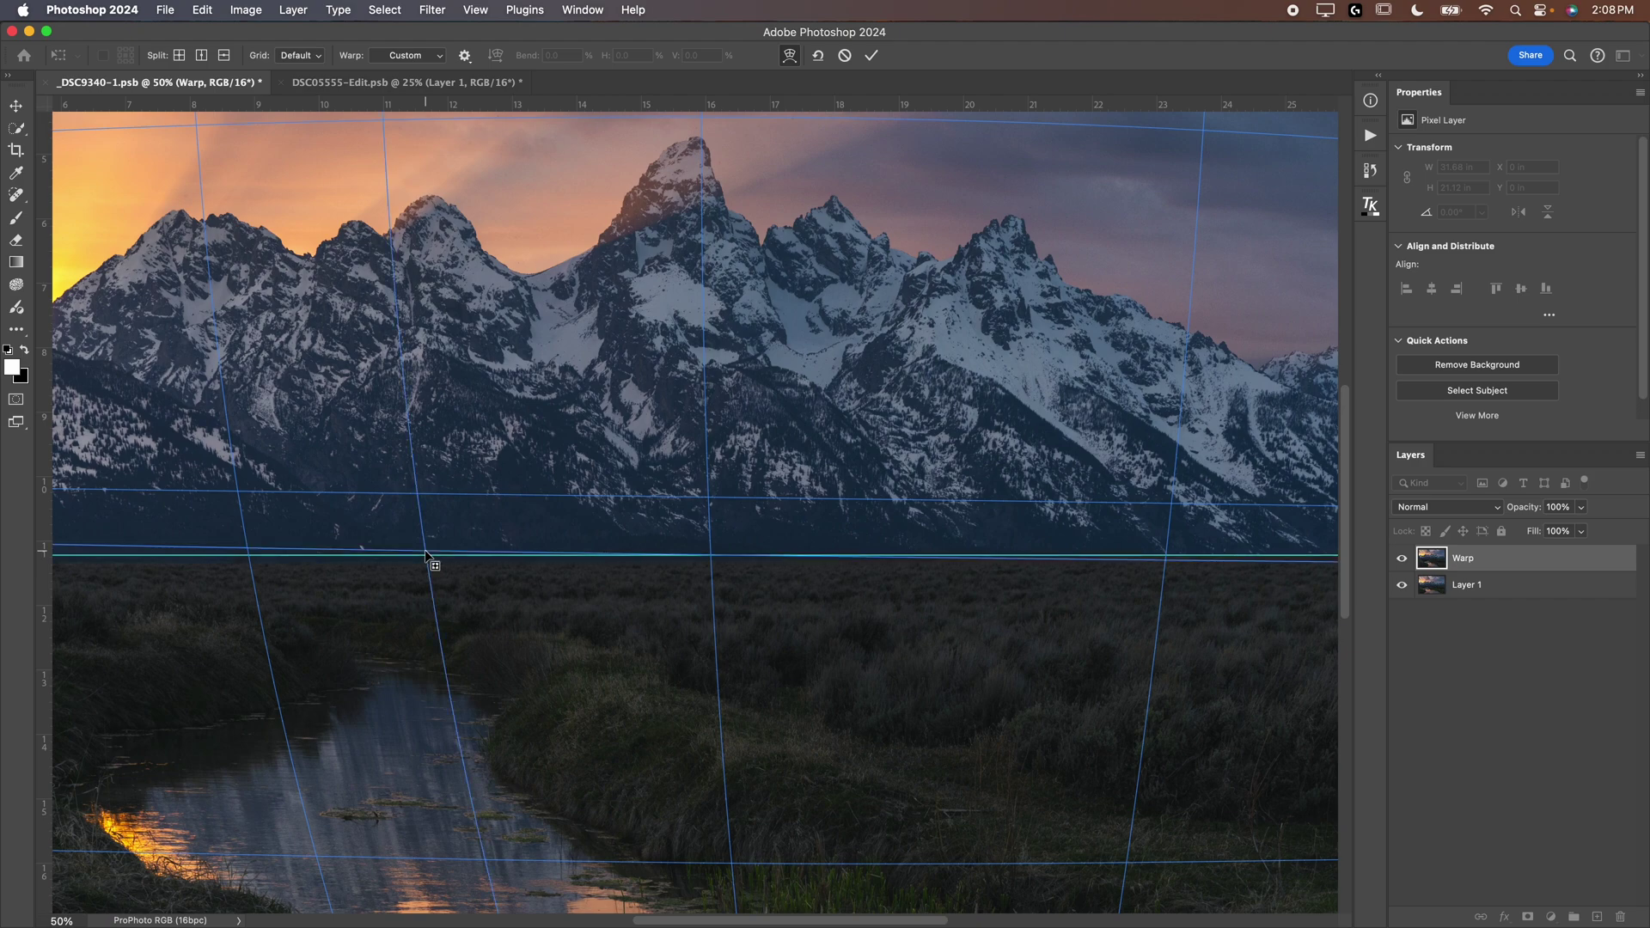
{"action": "key", "text": "super+r"}
{"action": "key", "text": "super+r"}
{"action": "key", "text": "super+r"}
{"action": "key", "text": "super+r"}
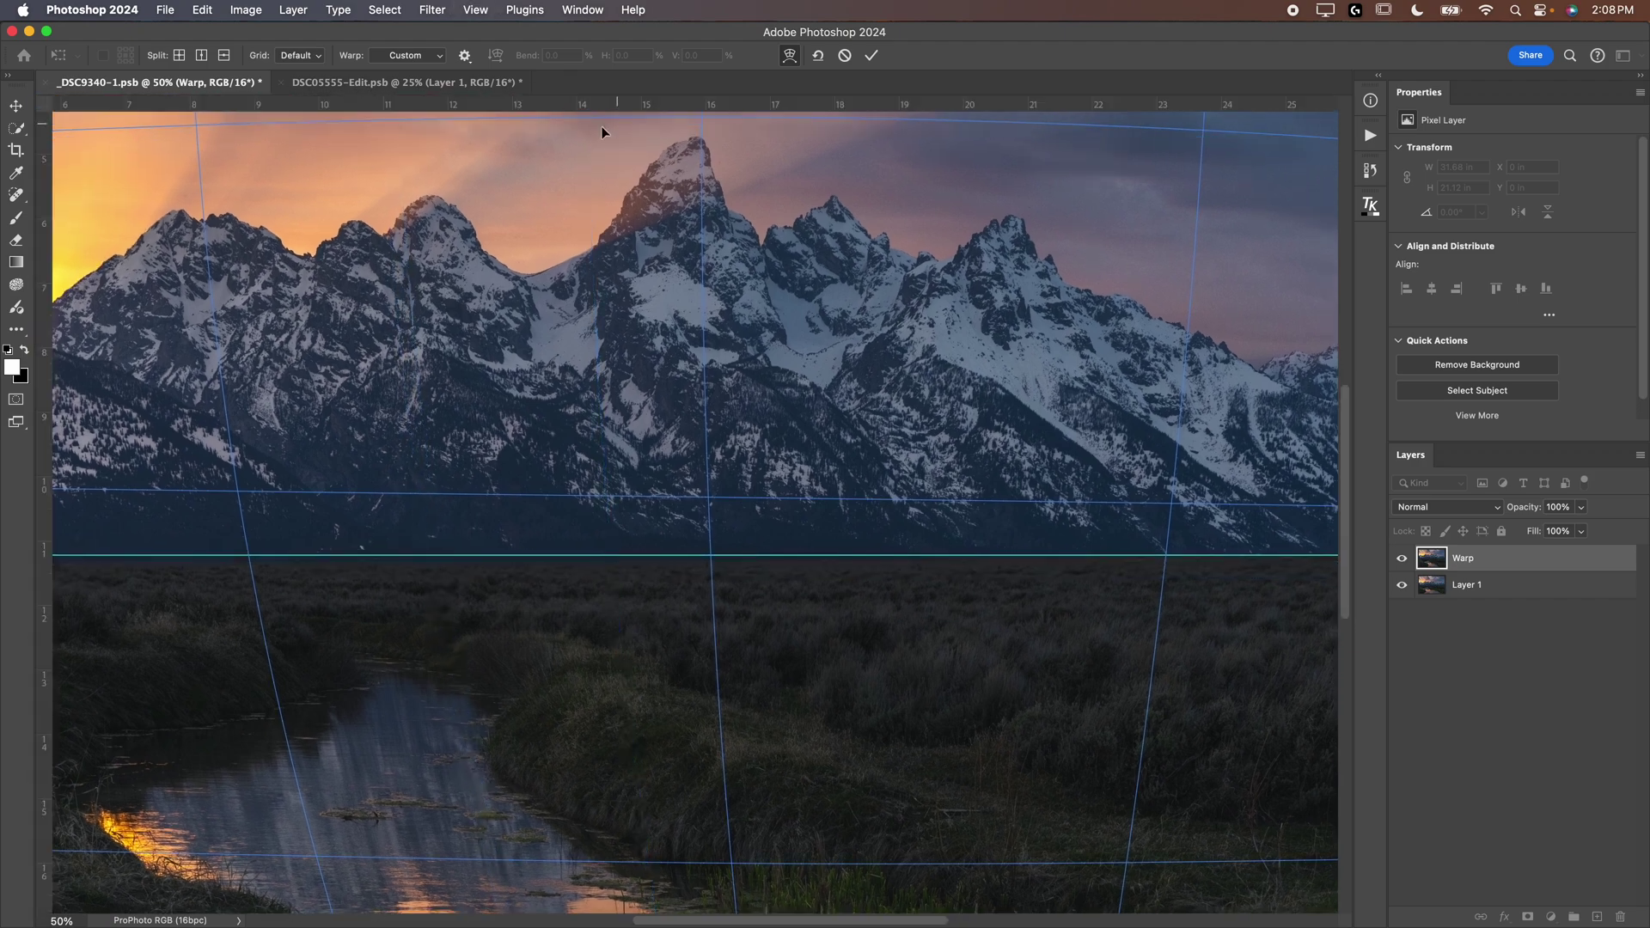
{"action": "left_click_drag", "start_coordinate": [591, 107], "coordinate": [667, 430]}
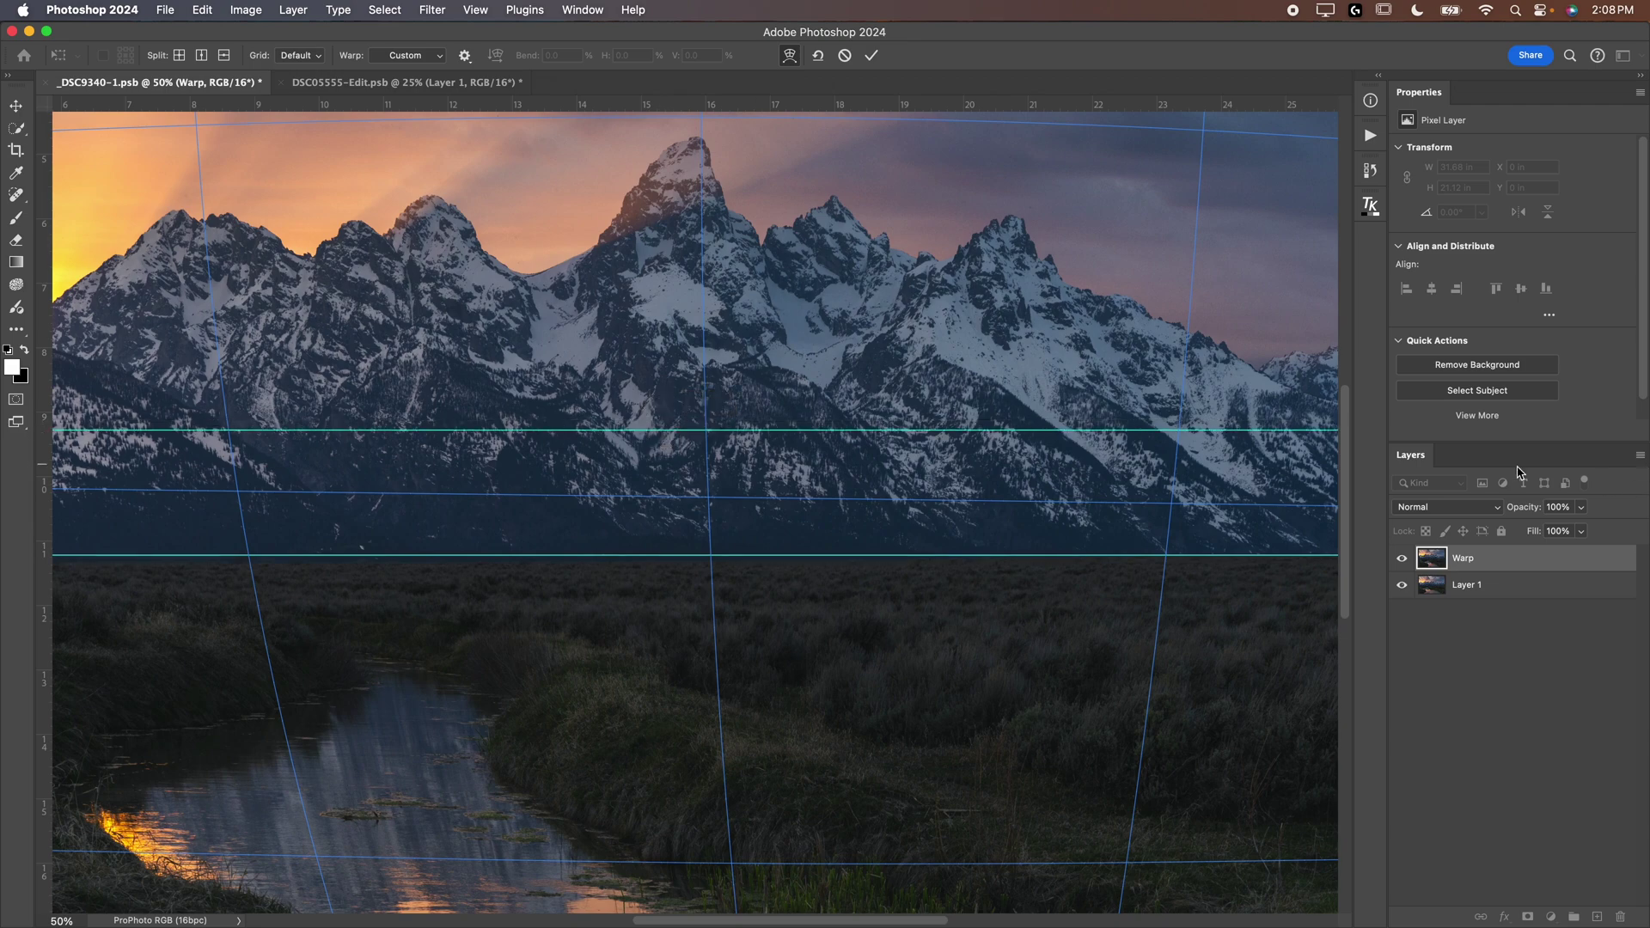
{"action": "key", "text": "super+z"}
{"action": "left_click", "coordinate": [1048, 397], "text": "alt"}
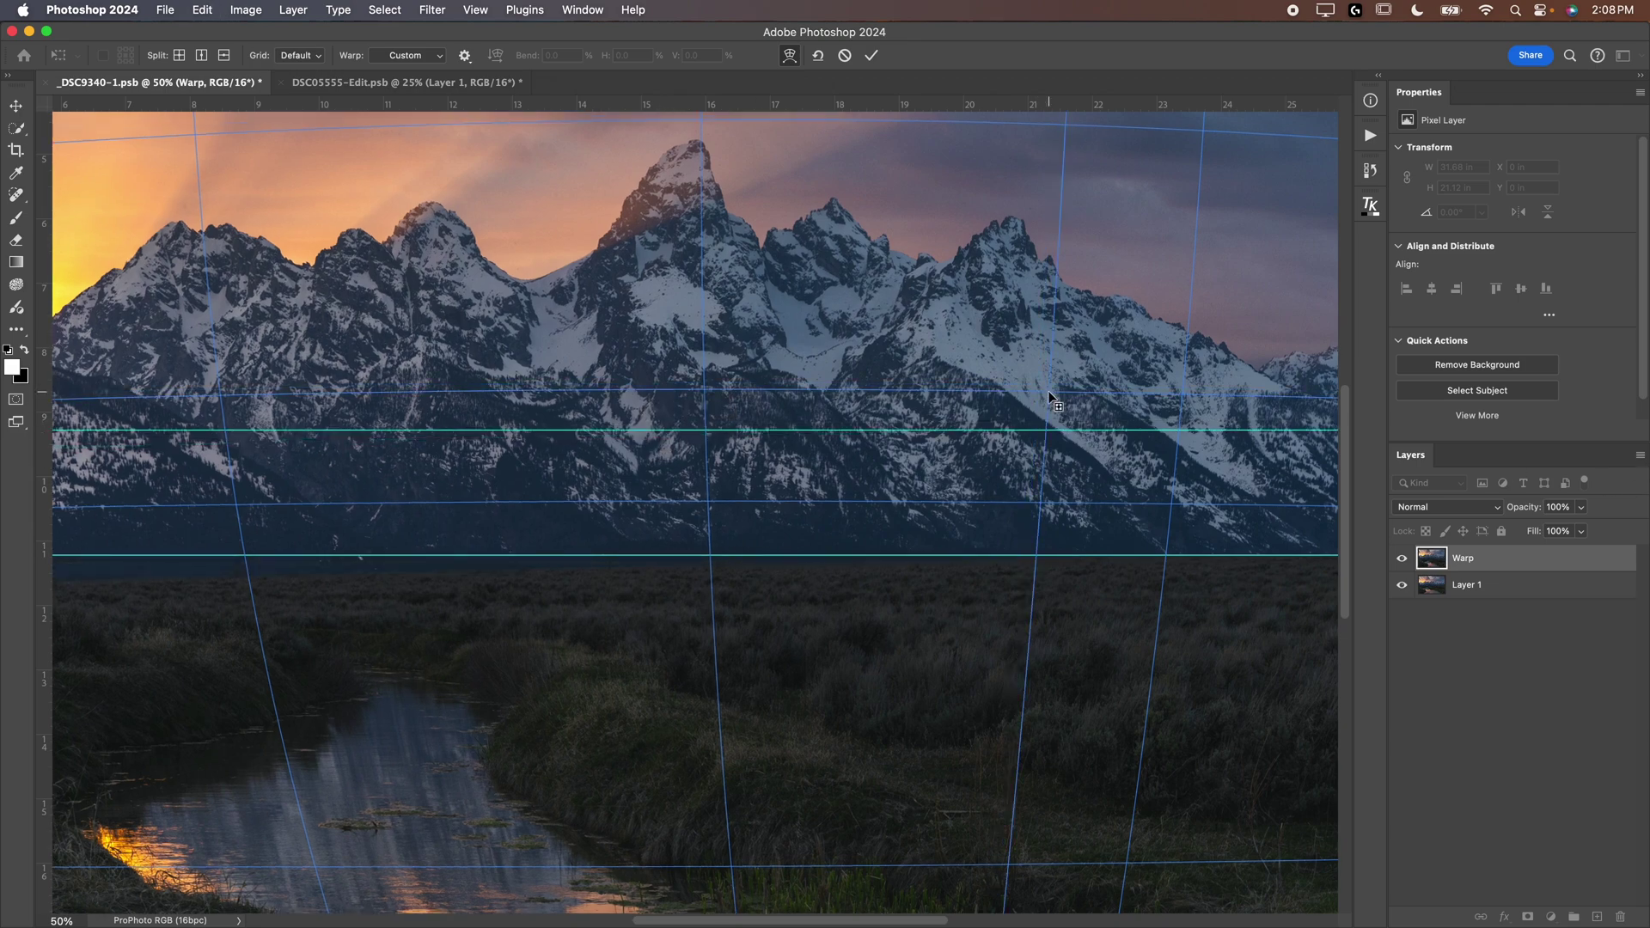
{"action": "key", "text": "super+z"}
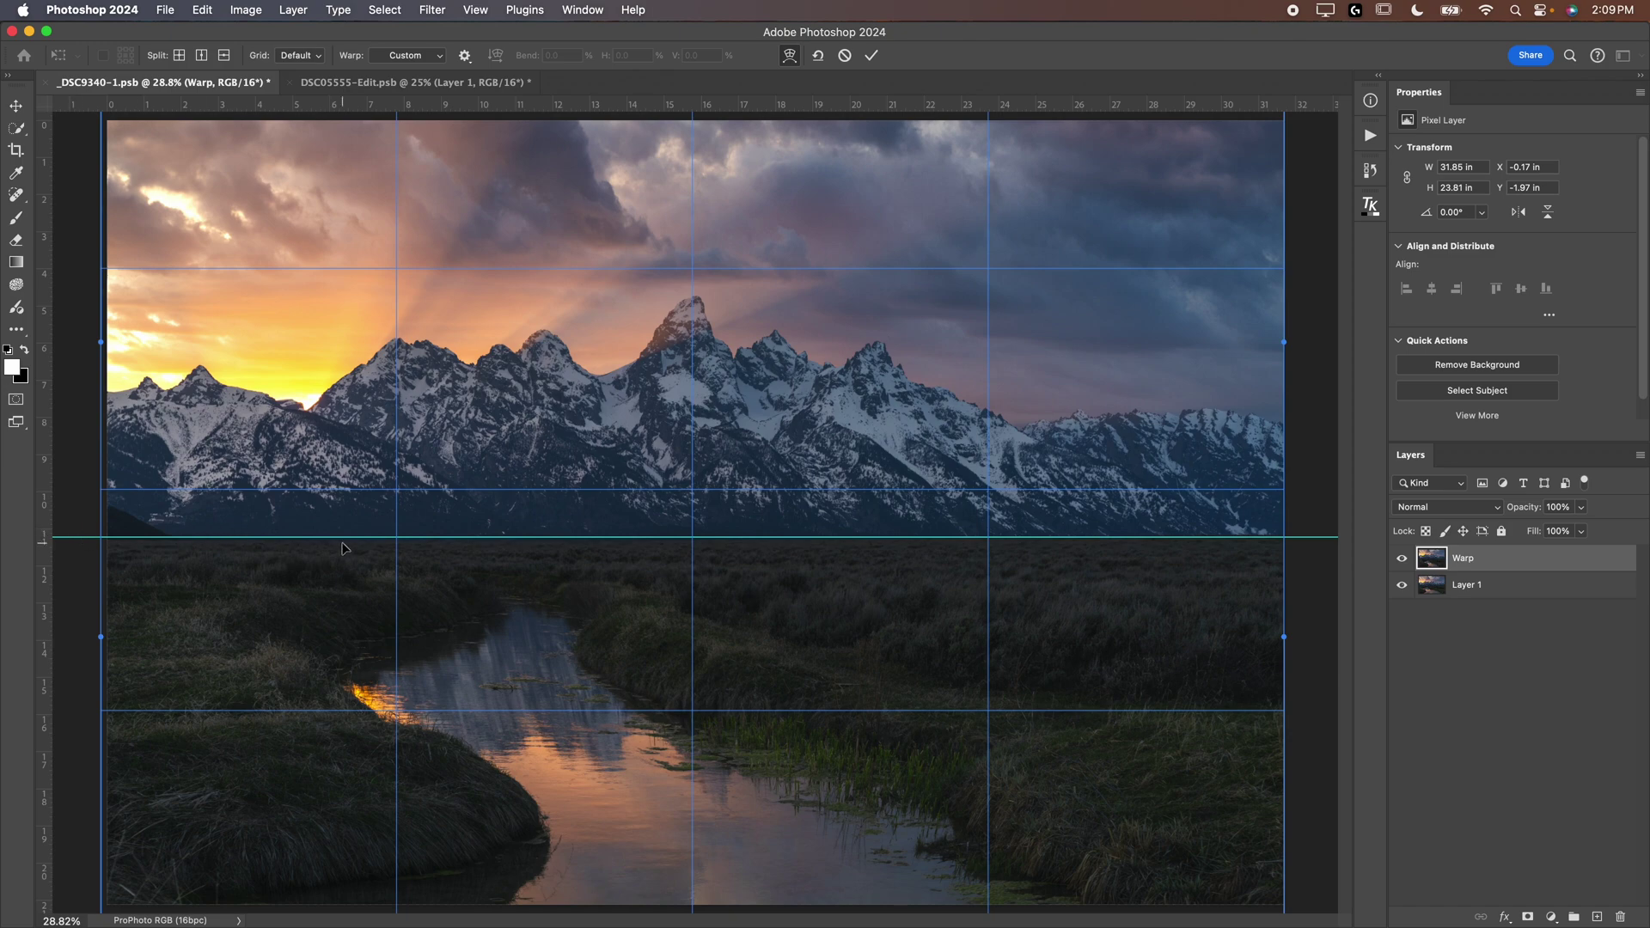
- Nudge the warp's right edge slightly outward, then fit the whole image on screen
{"action": "key", "text": "super+plus"}
{"action": "key", "text": "super+plus"}
{"action": "key", "text": "super+plus"}
{"action": "left_click_drag", "start_coordinate": [339, 545], "coordinate": [755, 446]}
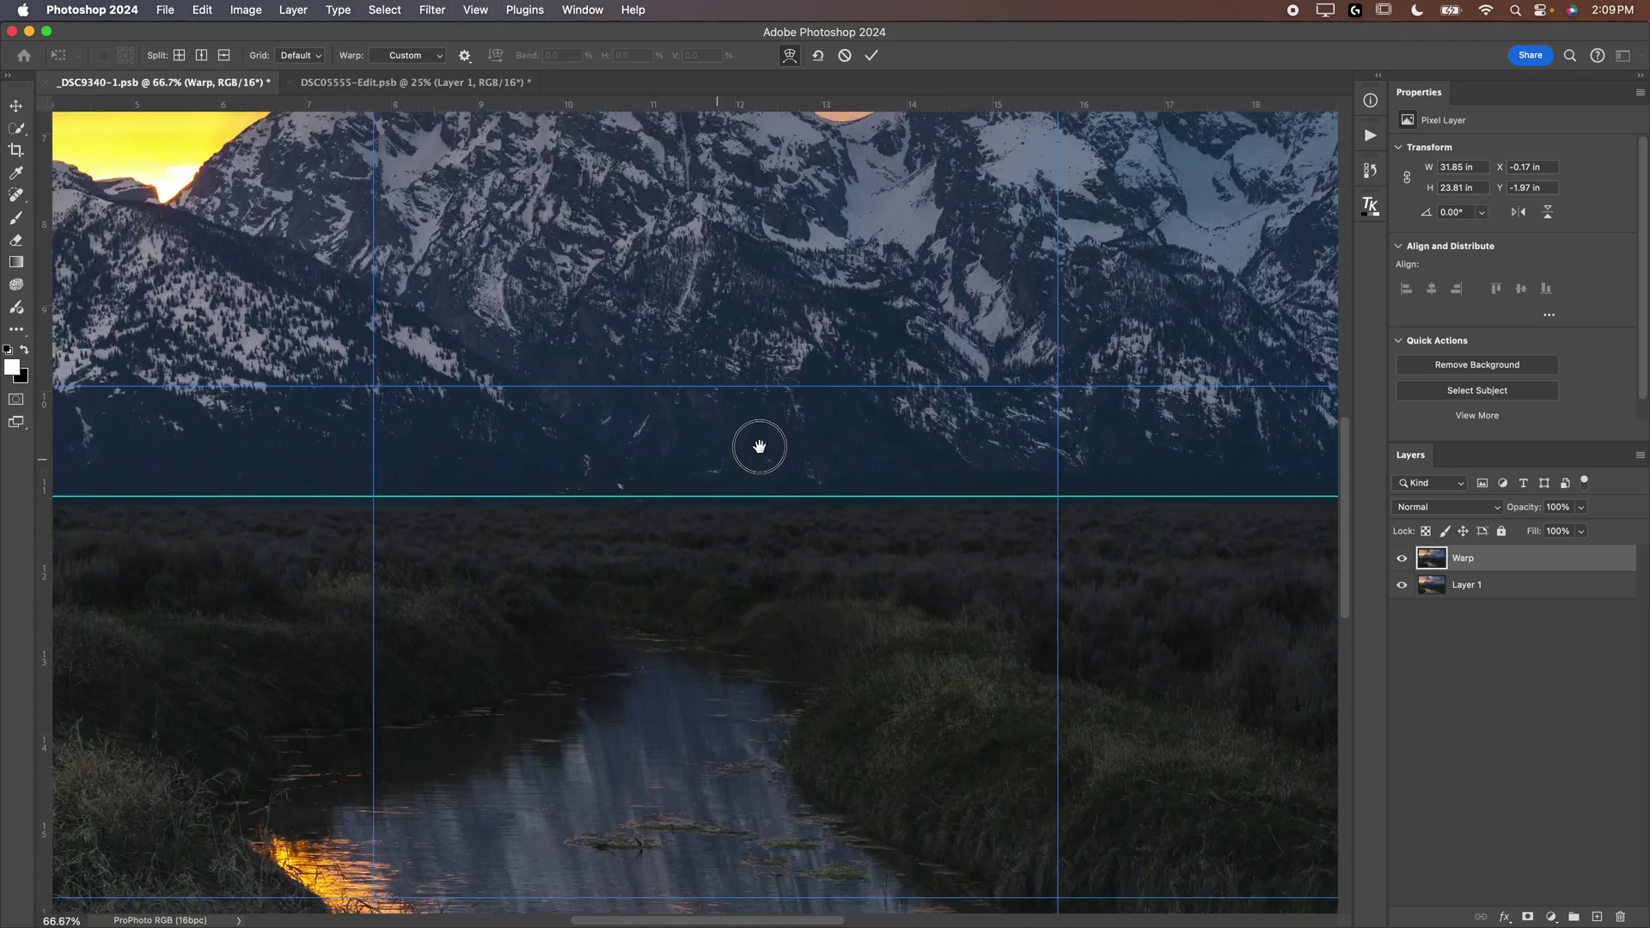
{"action": "left_click_drag", "start_coordinate": [530, 545], "coordinate": [1015, 578]}
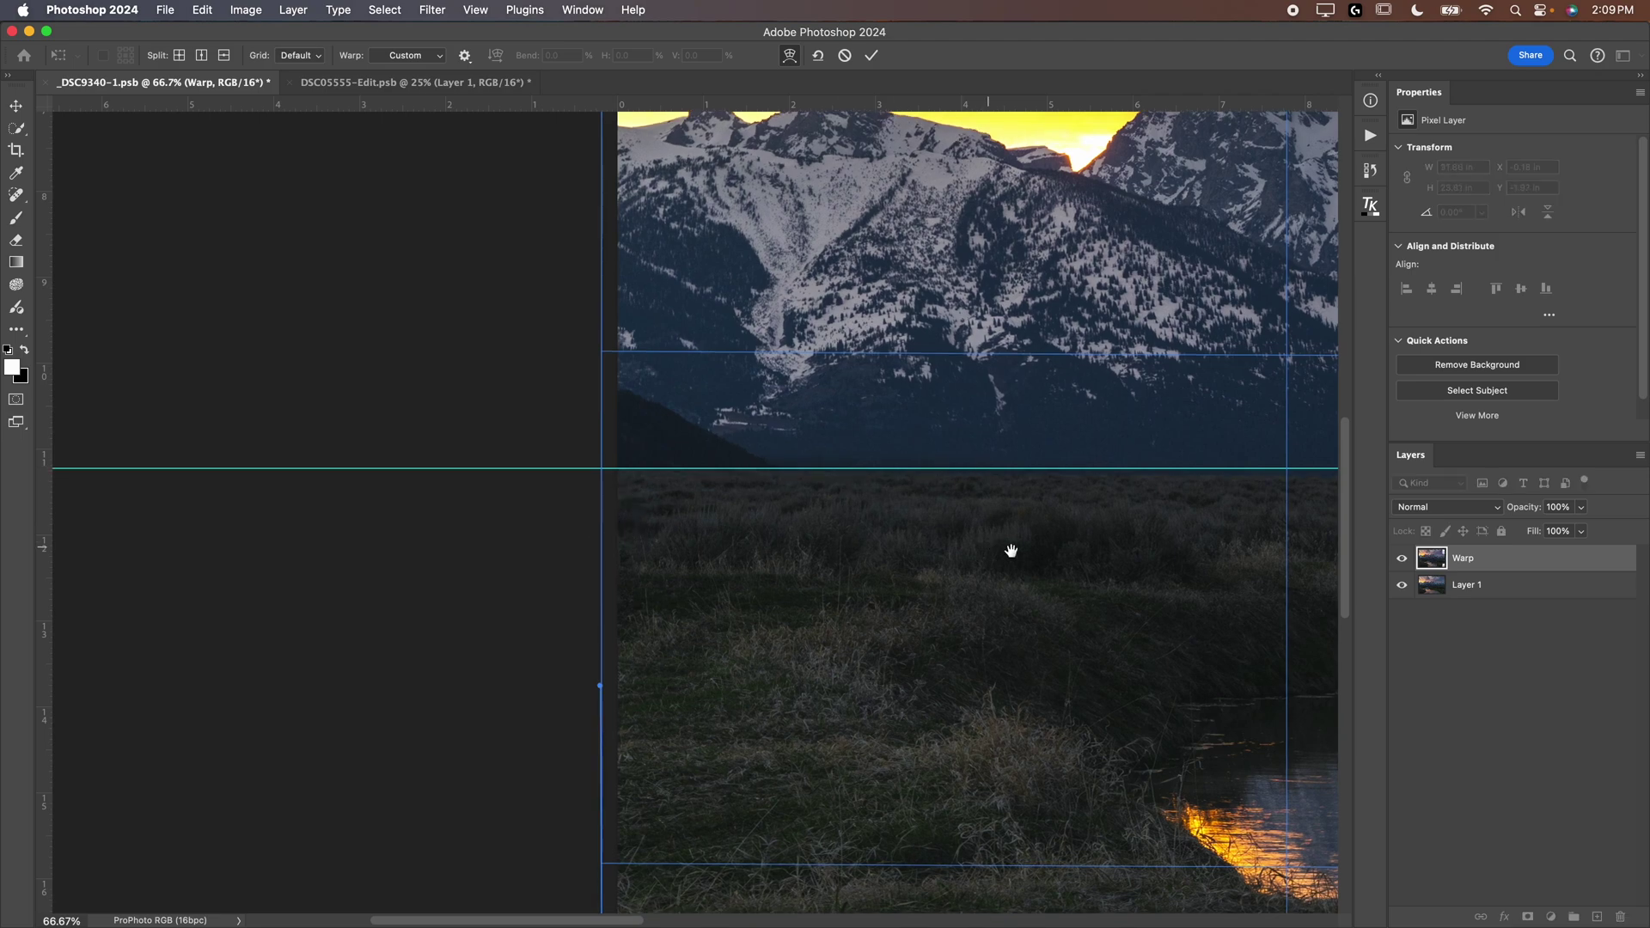
{"action": "left_click_drag", "start_coordinate": [1009, 549], "coordinate": [339, 519]}
{"action": "left_click_drag", "start_coordinate": [1094, 563], "coordinate": [394, 589]}
{"action": "left_click_drag", "start_coordinate": [1223, 626], "coordinate": [637, 578]}
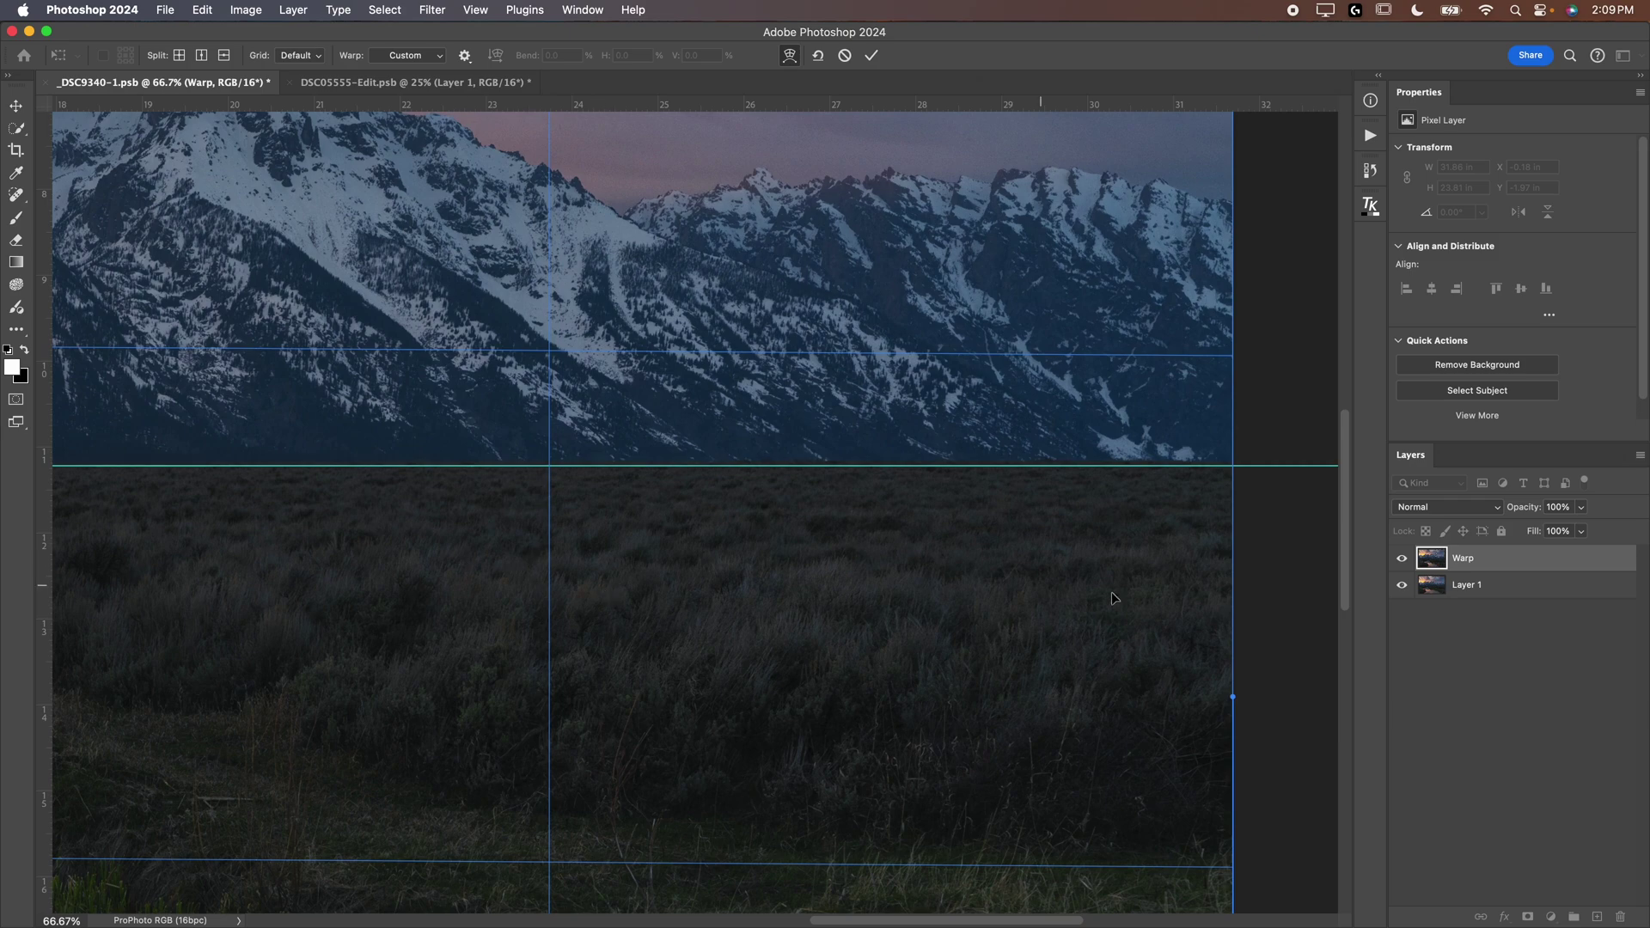
{"action": "left_click_drag", "start_coordinate": [1236, 703], "coordinate": [1235, 713]}
{"action": "scroll", "coordinate": [737, 634], "scroll_direction": "left", "scroll_amount": 10}
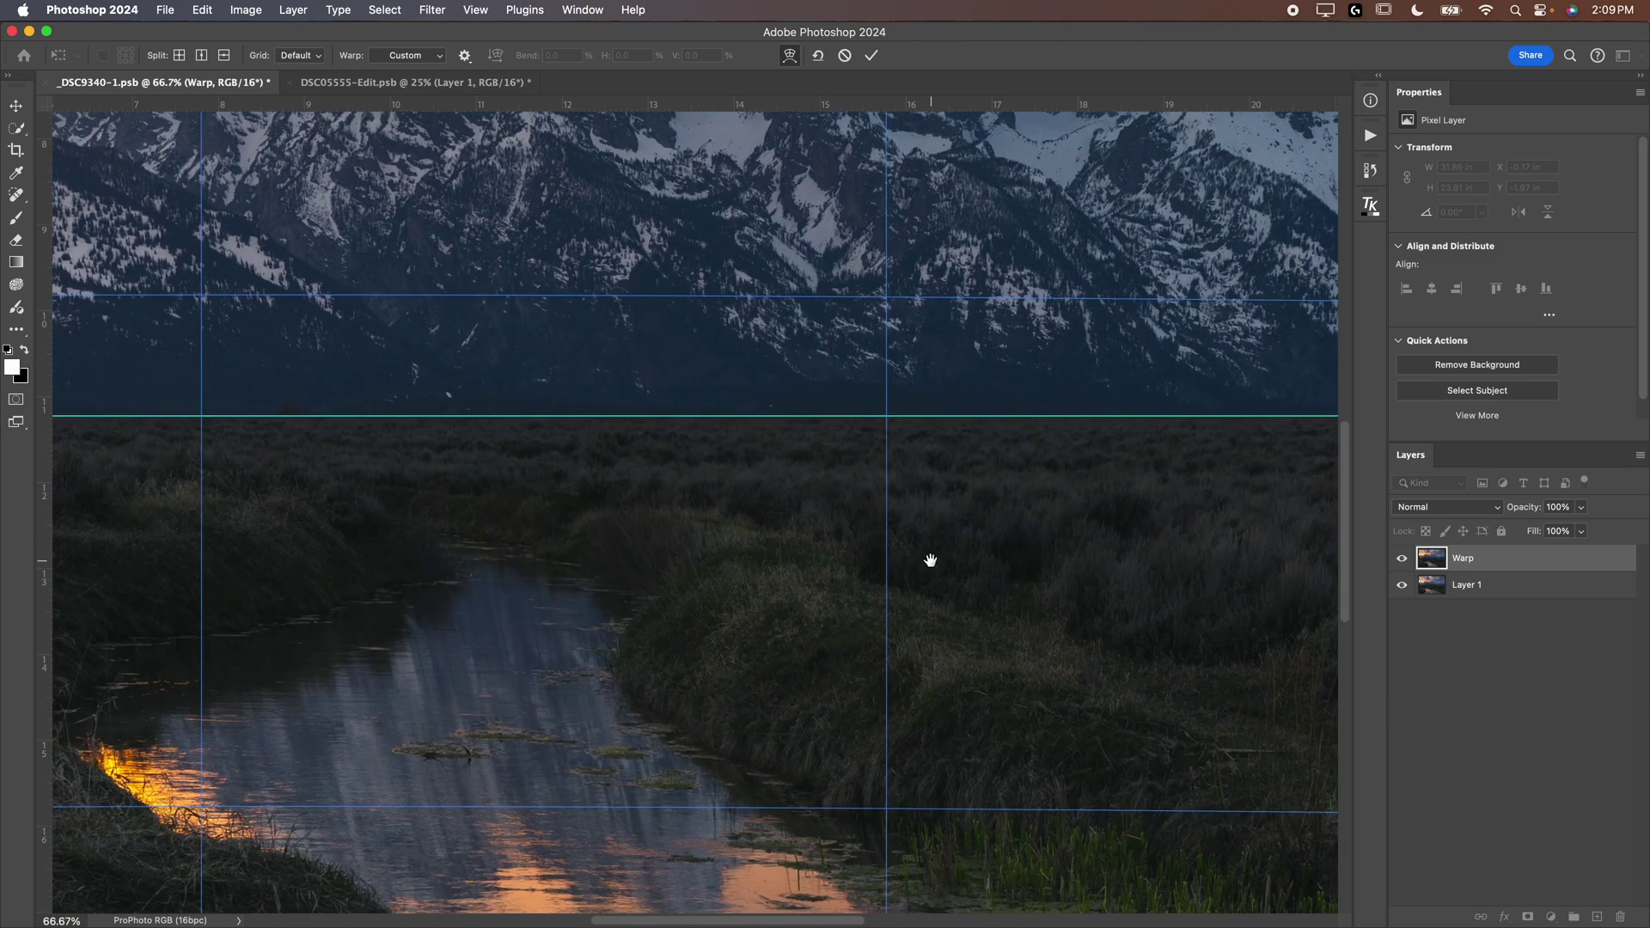
{"action": "left_click_drag", "start_coordinate": [324, 523], "coordinate": [888, 571]}
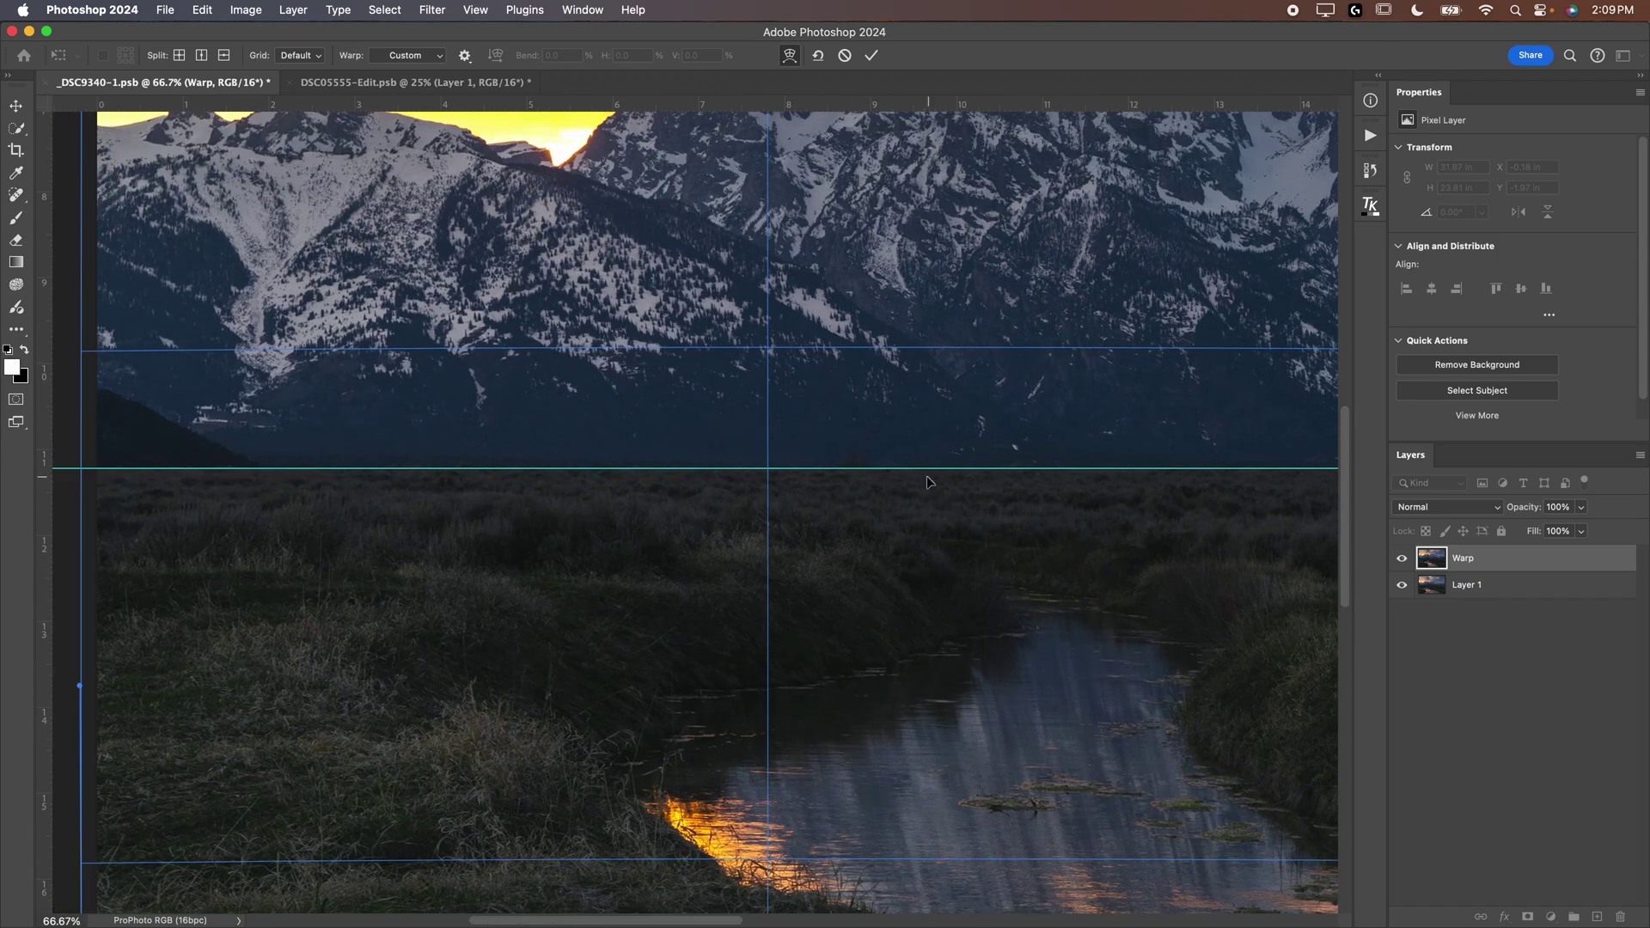
{"action": "left_click_drag", "start_coordinate": [236, 530], "coordinate": [387, 556]}
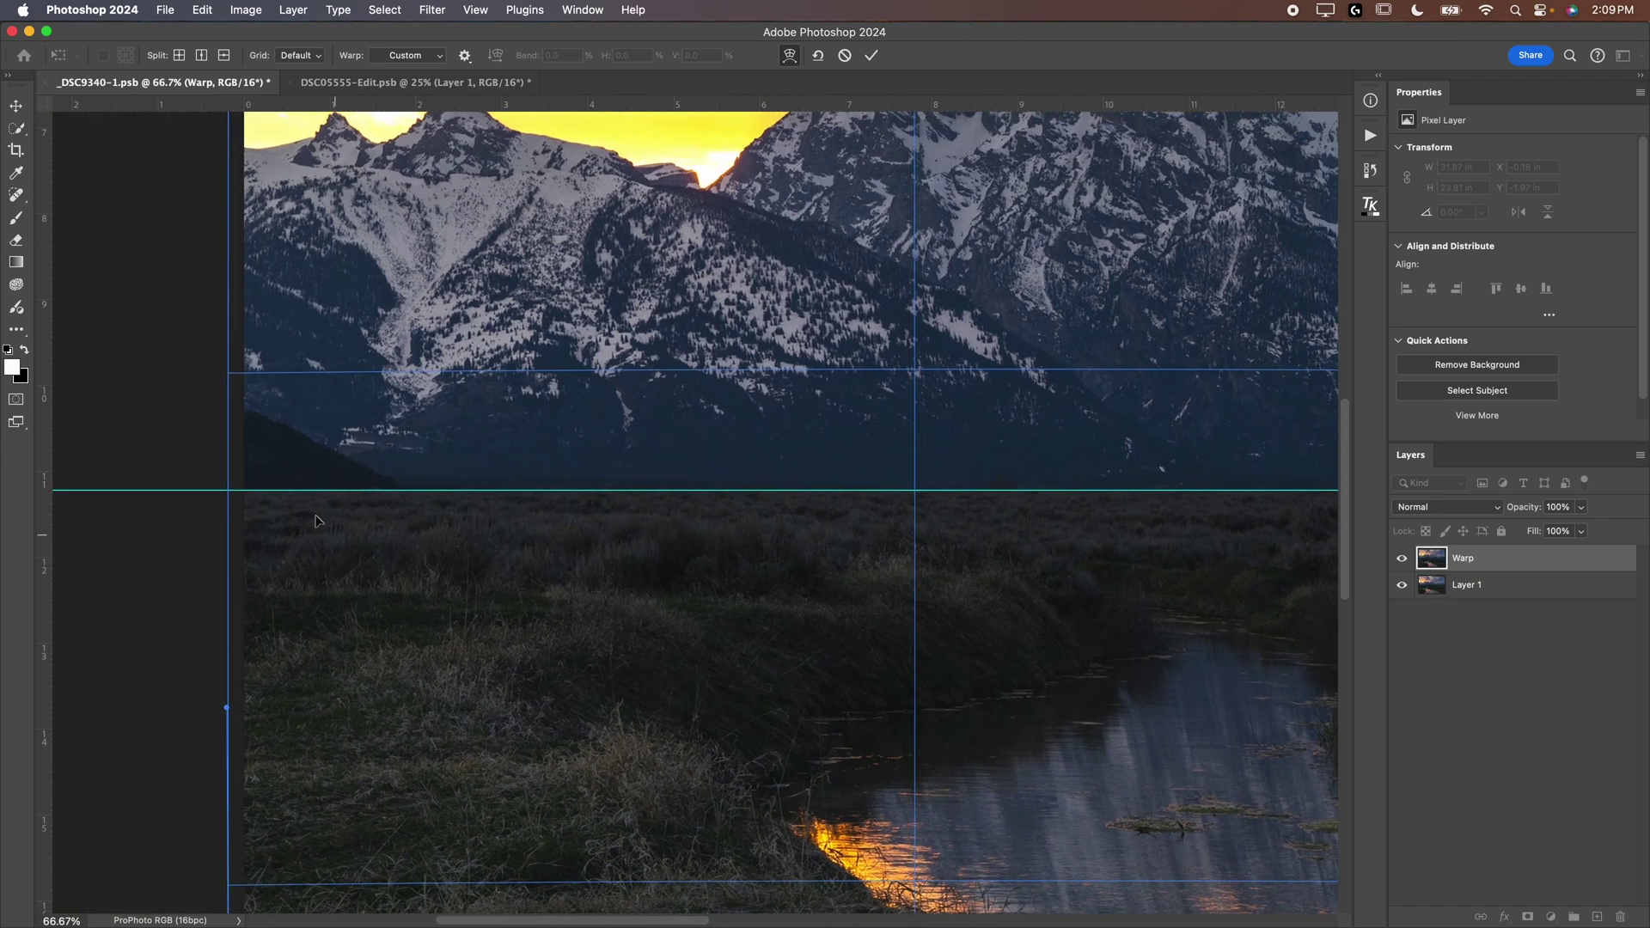
{"action": "key", "text": "super+0"}
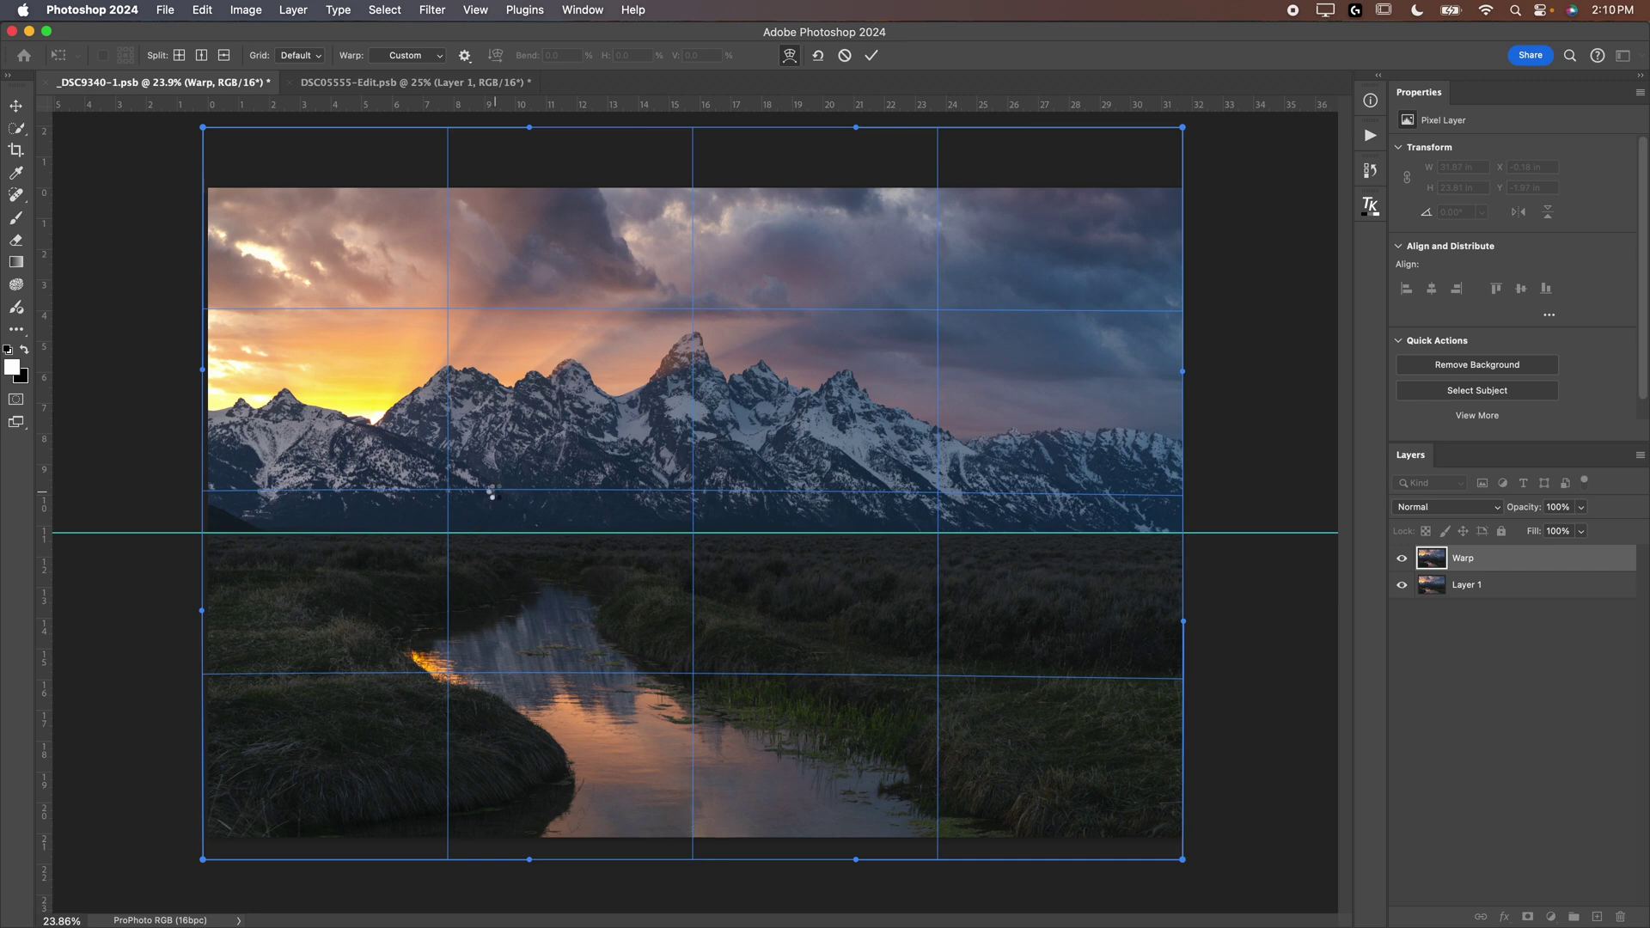
- Commit the warp, hide the guides, and toggle the Warp layer on and off to compare
{"action": "key", "text": "Return"}
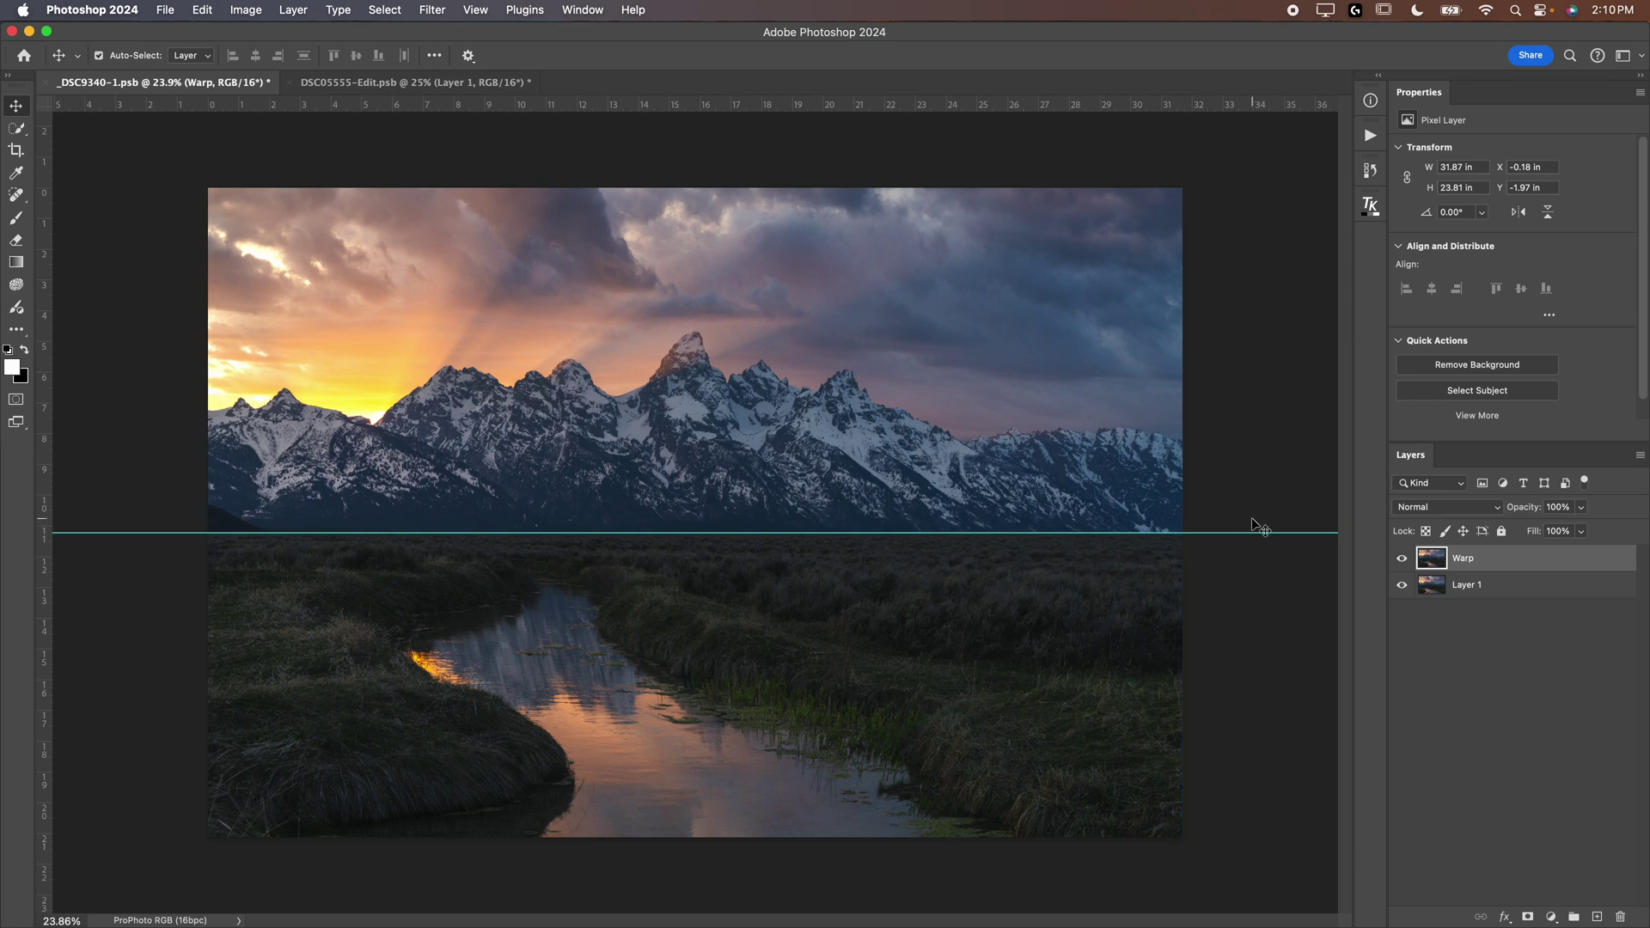
{"action": "key", "text": "super+semicolon"}
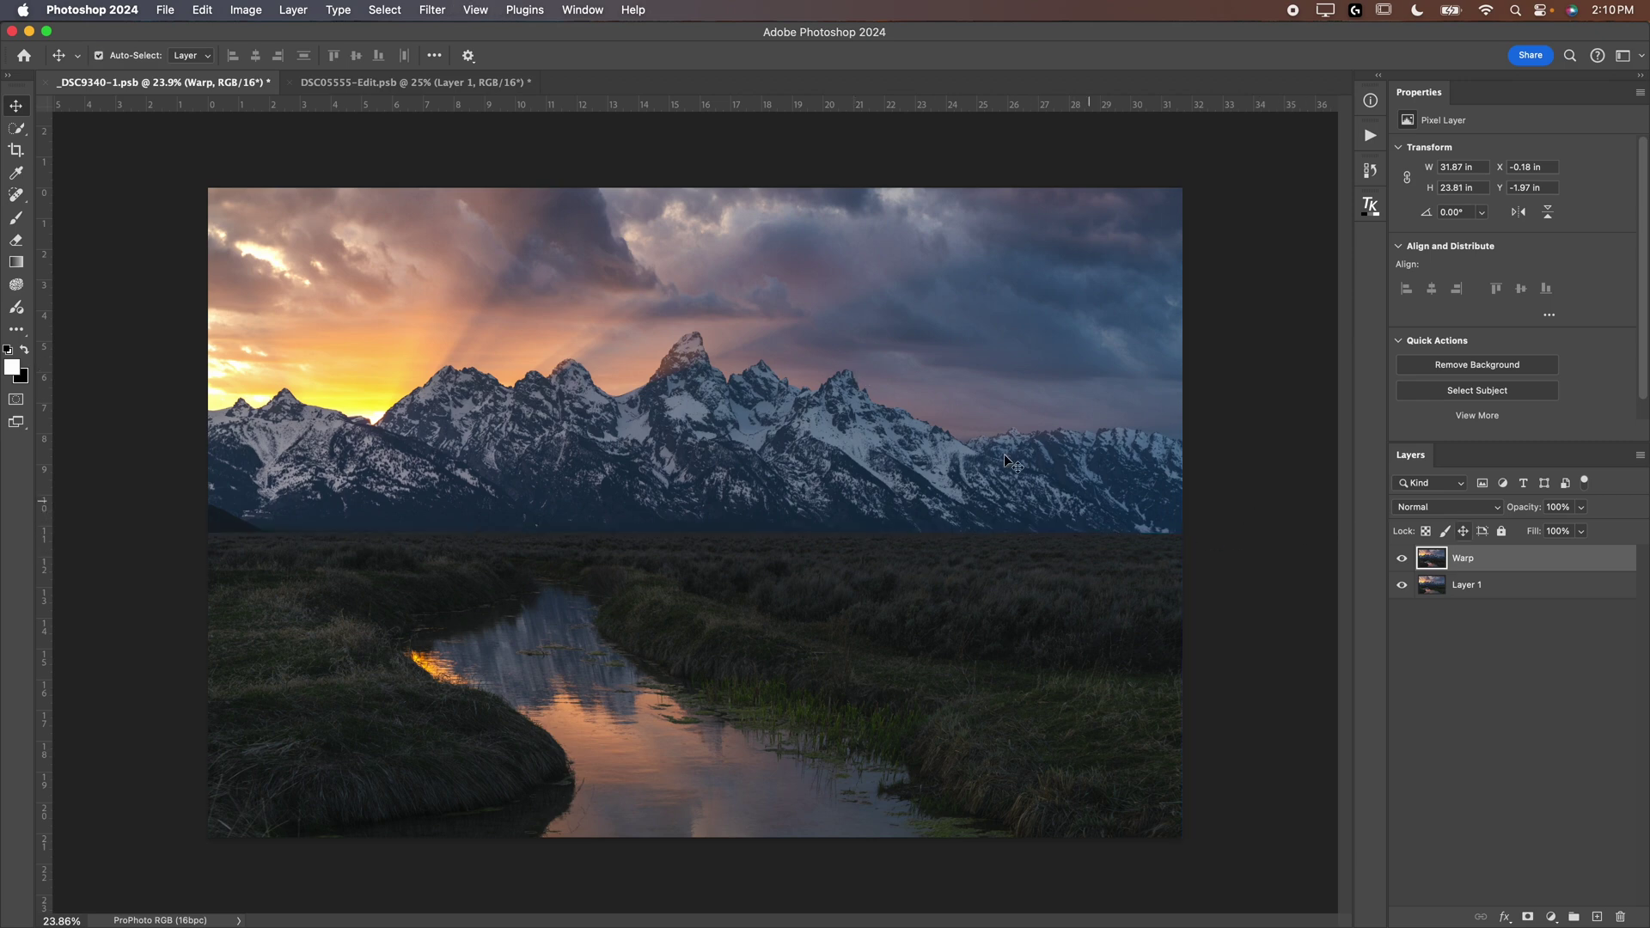
{"action": "left_click", "coordinate": [1402, 560]}
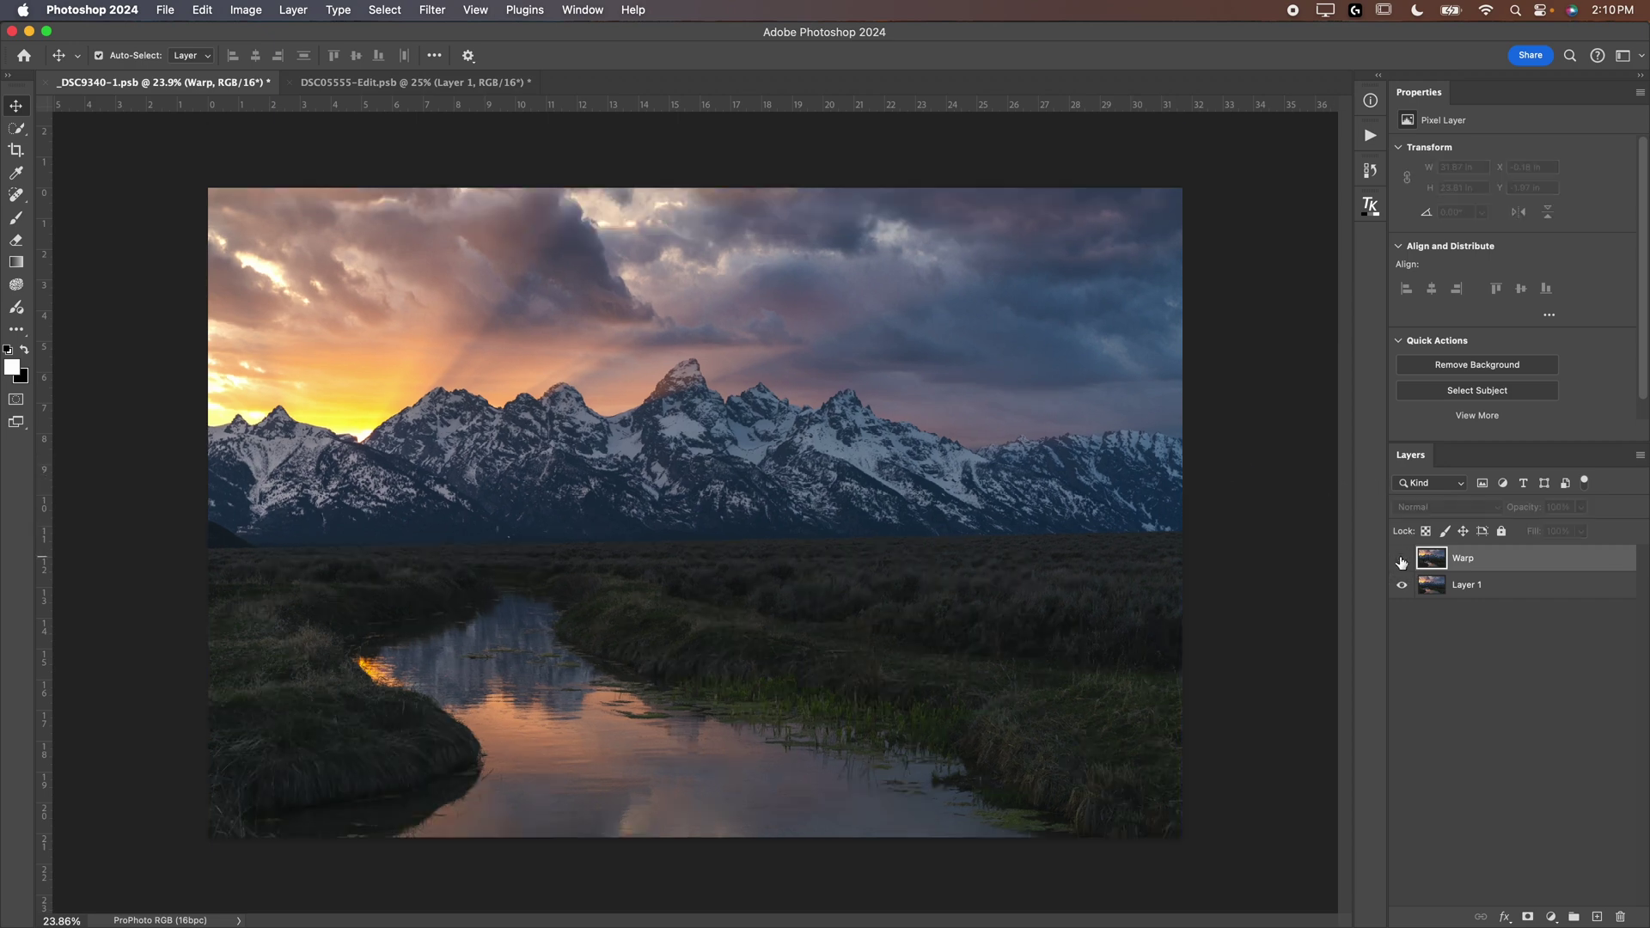
{"action": "left_click", "coordinate": [1402, 560]}
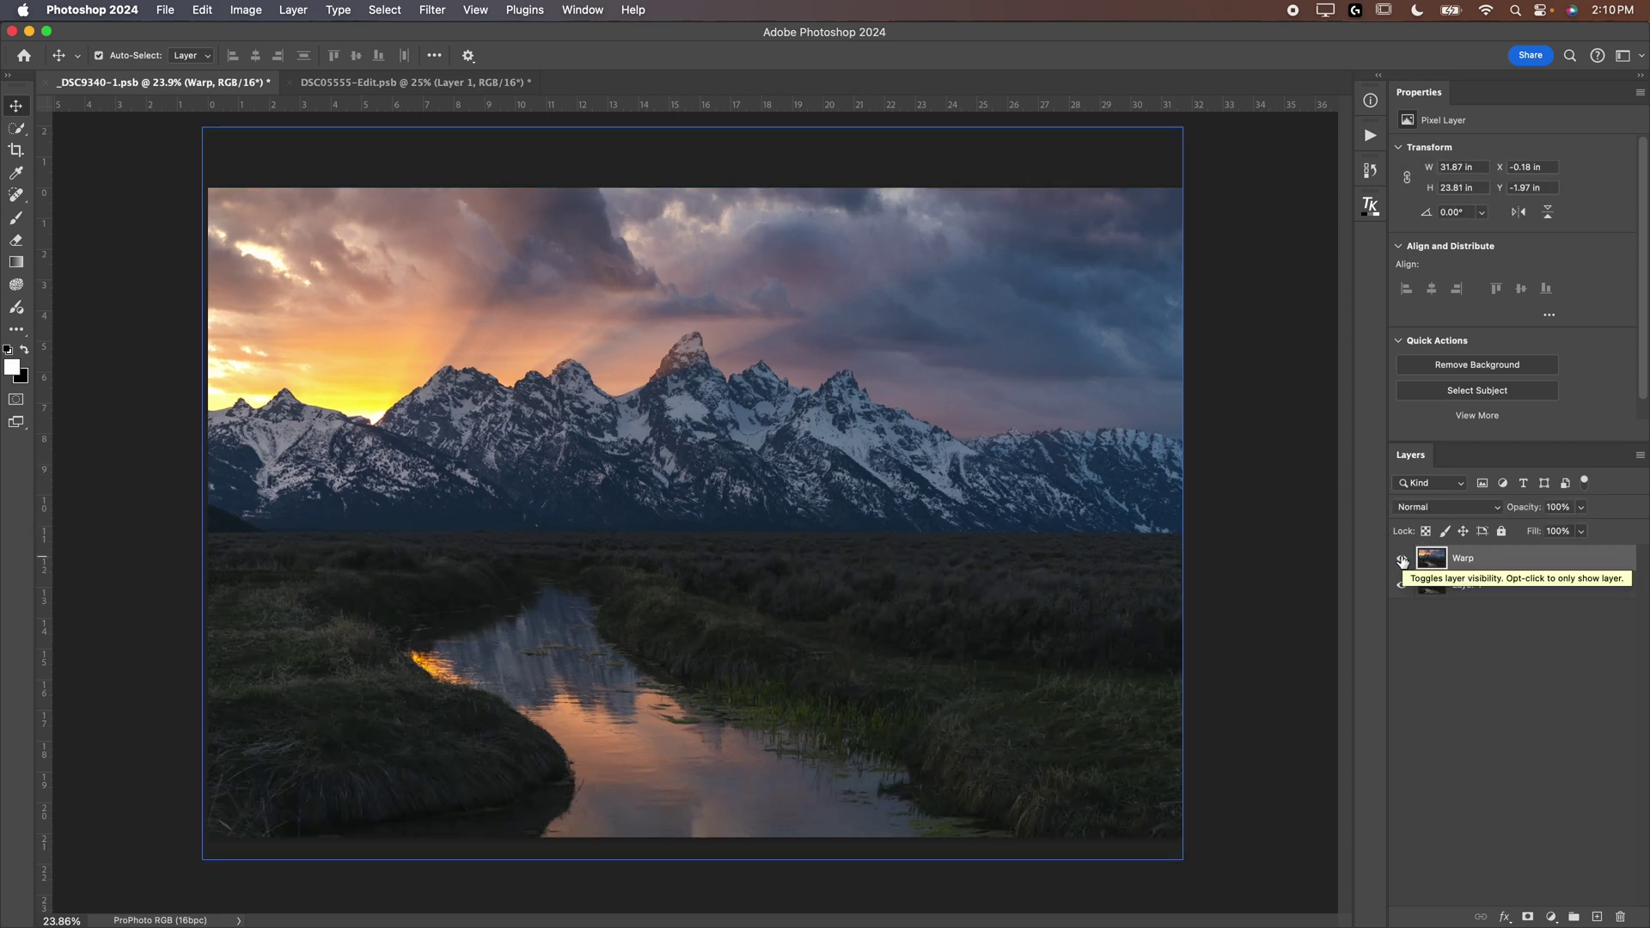
{"action": "left_click", "coordinate": [1402, 561]}
{"action": "left_click", "coordinate": [1402, 561]}
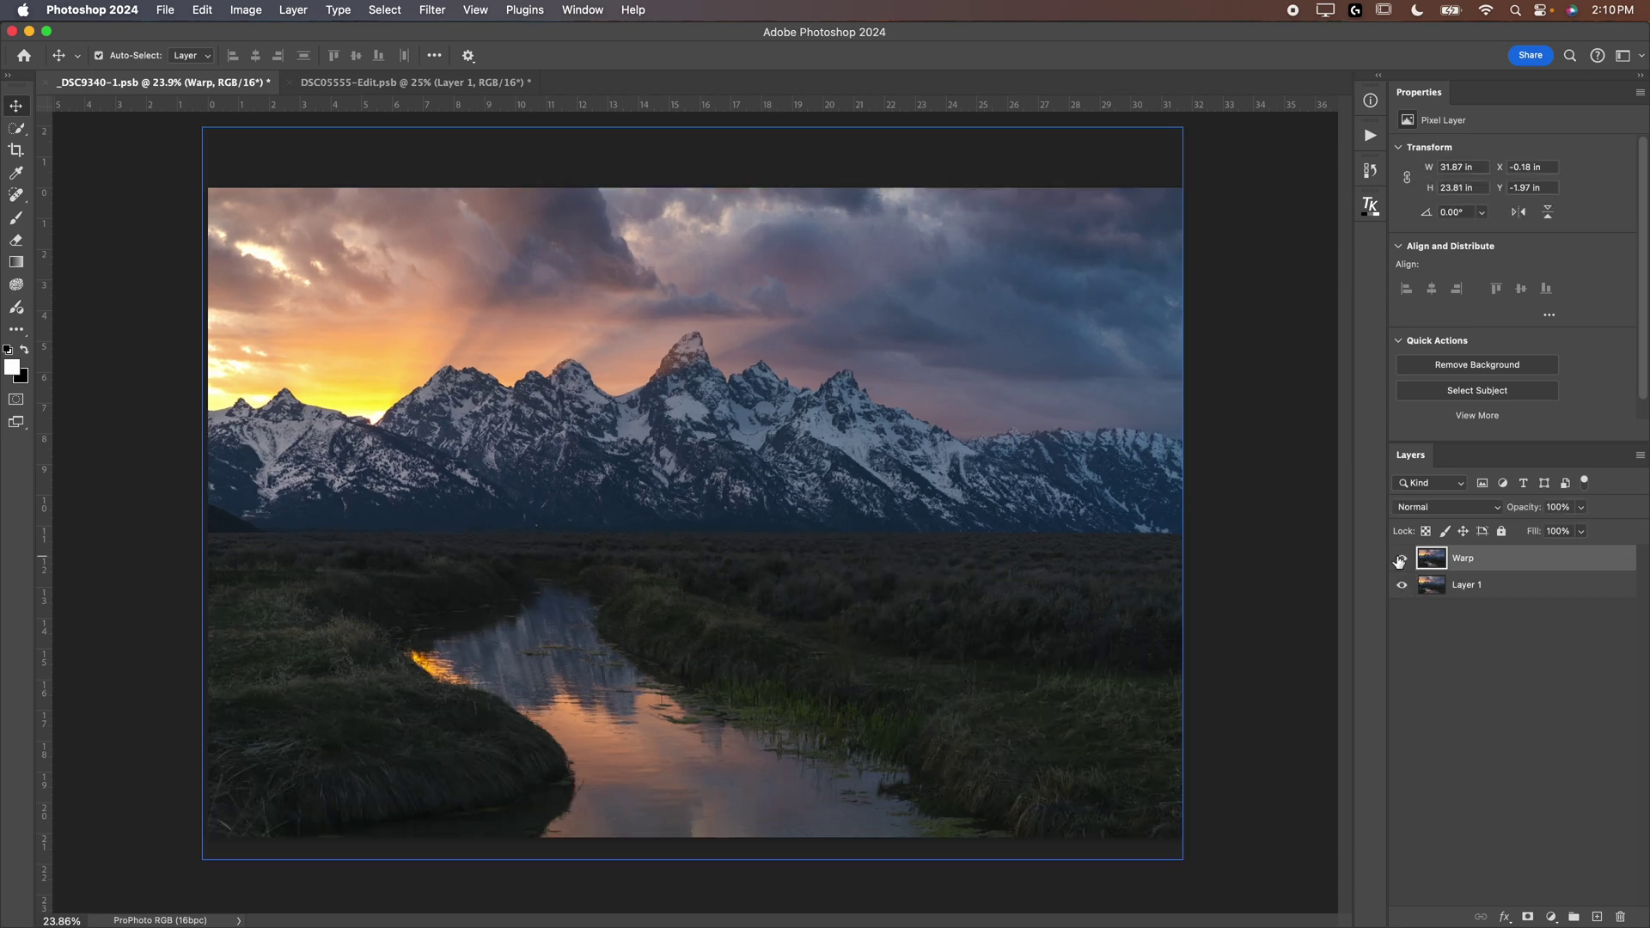
{"action": "left_click", "coordinate": [1401, 561]}
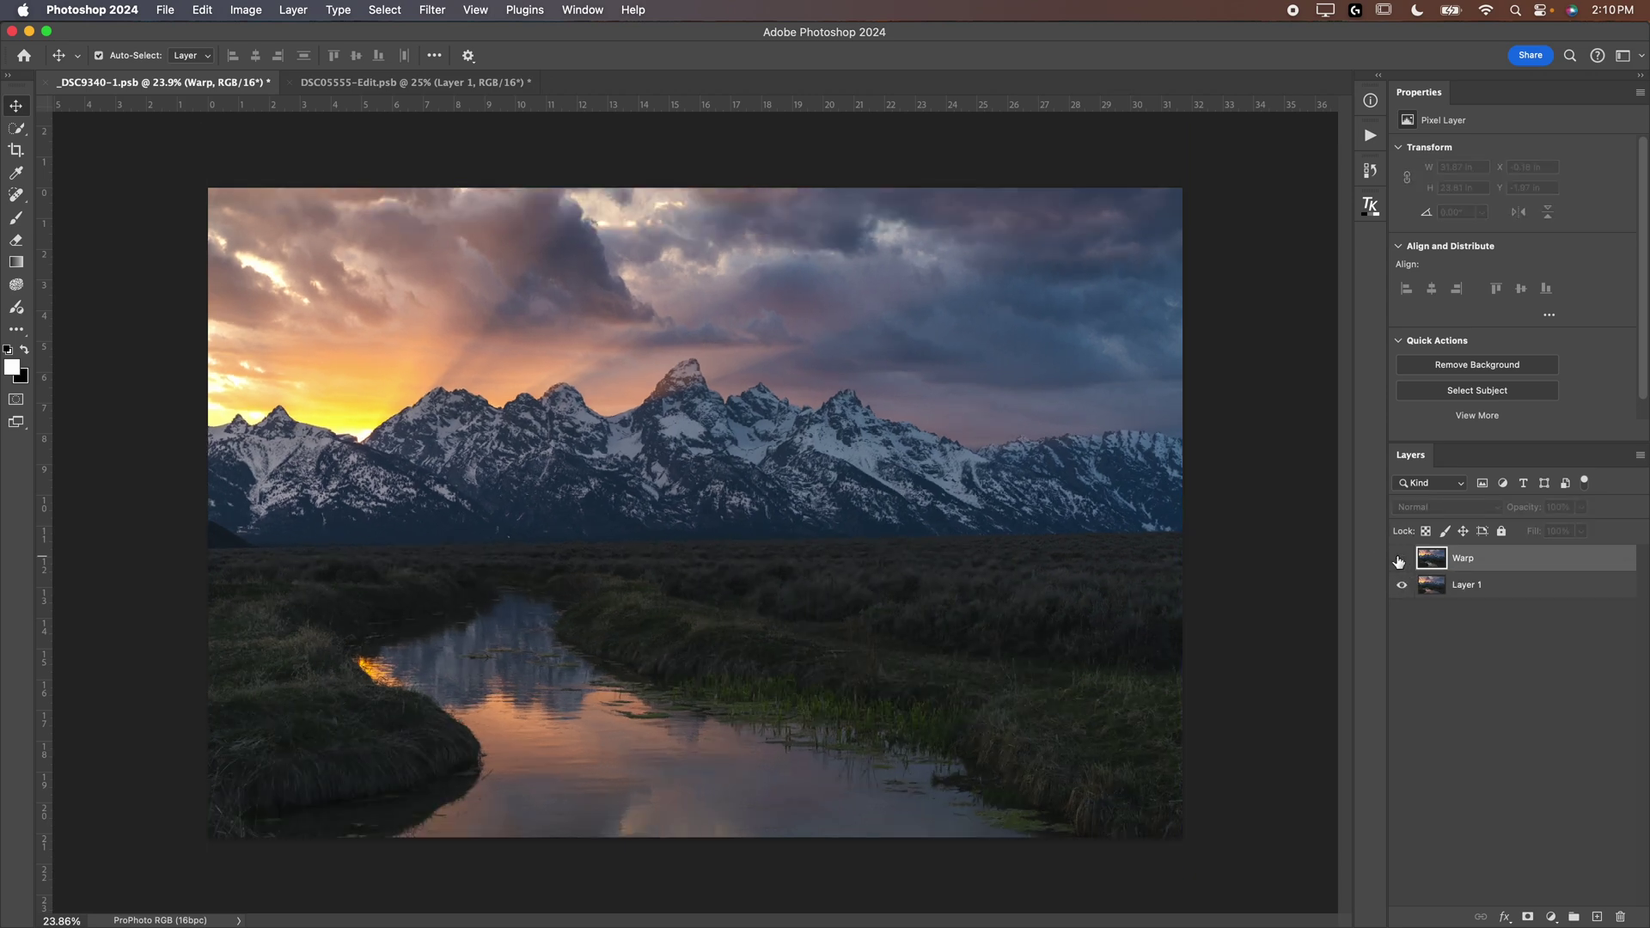
{"action": "left_click", "coordinate": [1401, 561]}
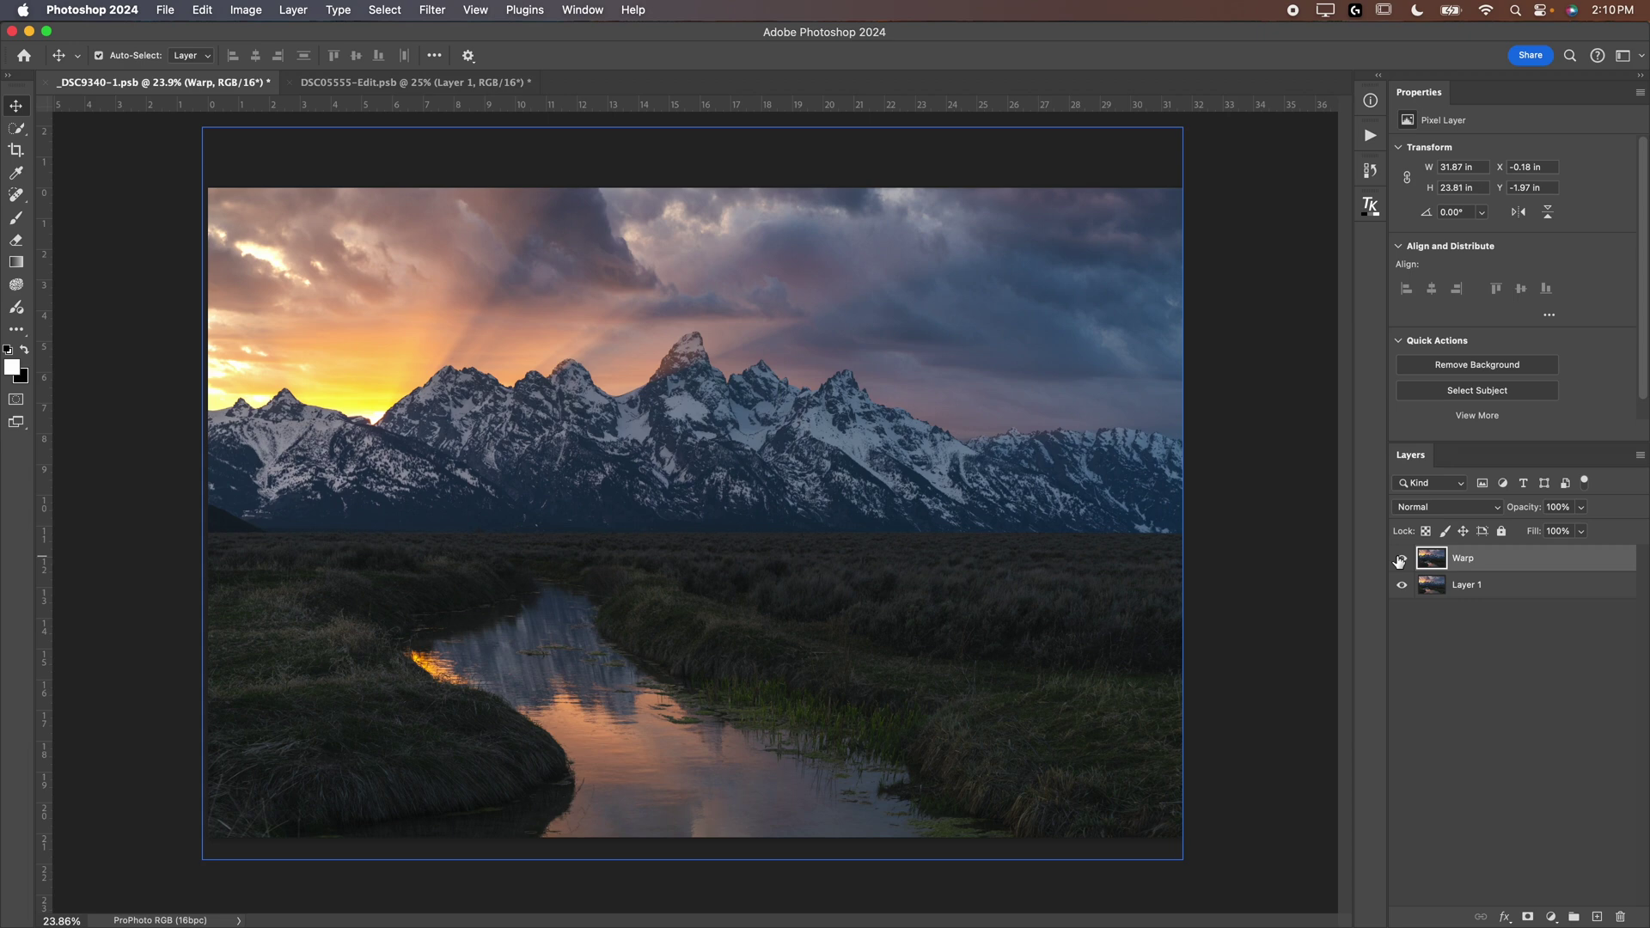
{"action": "left_click", "coordinate": [1401, 561]}
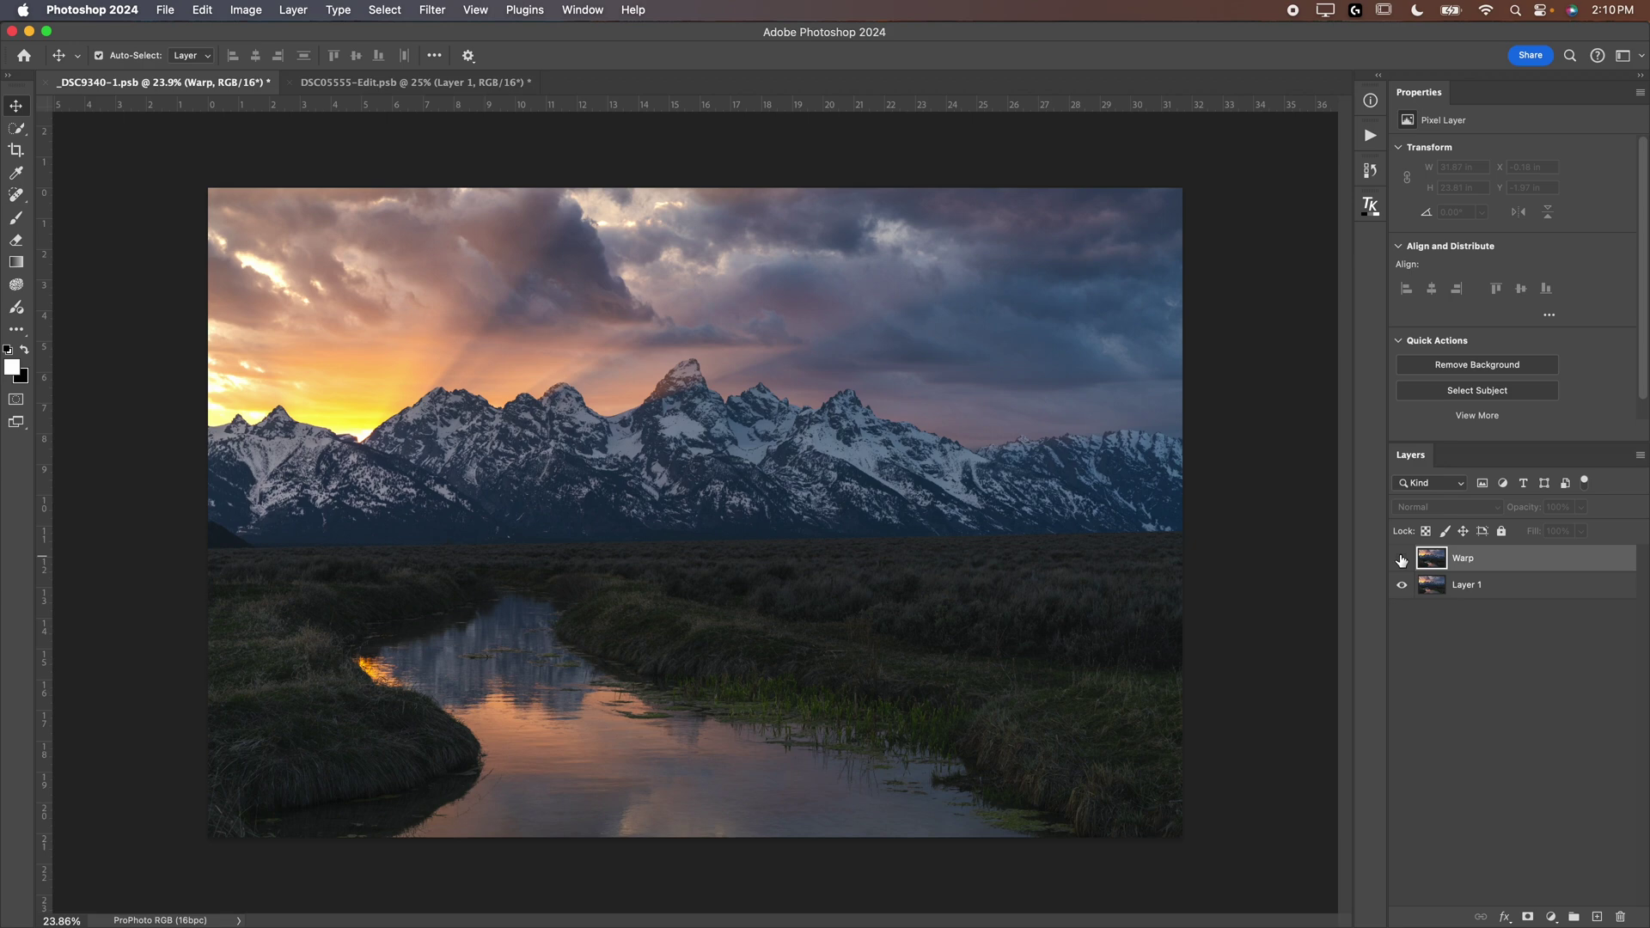
{"action": "left_click", "coordinate": [1401, 560]}
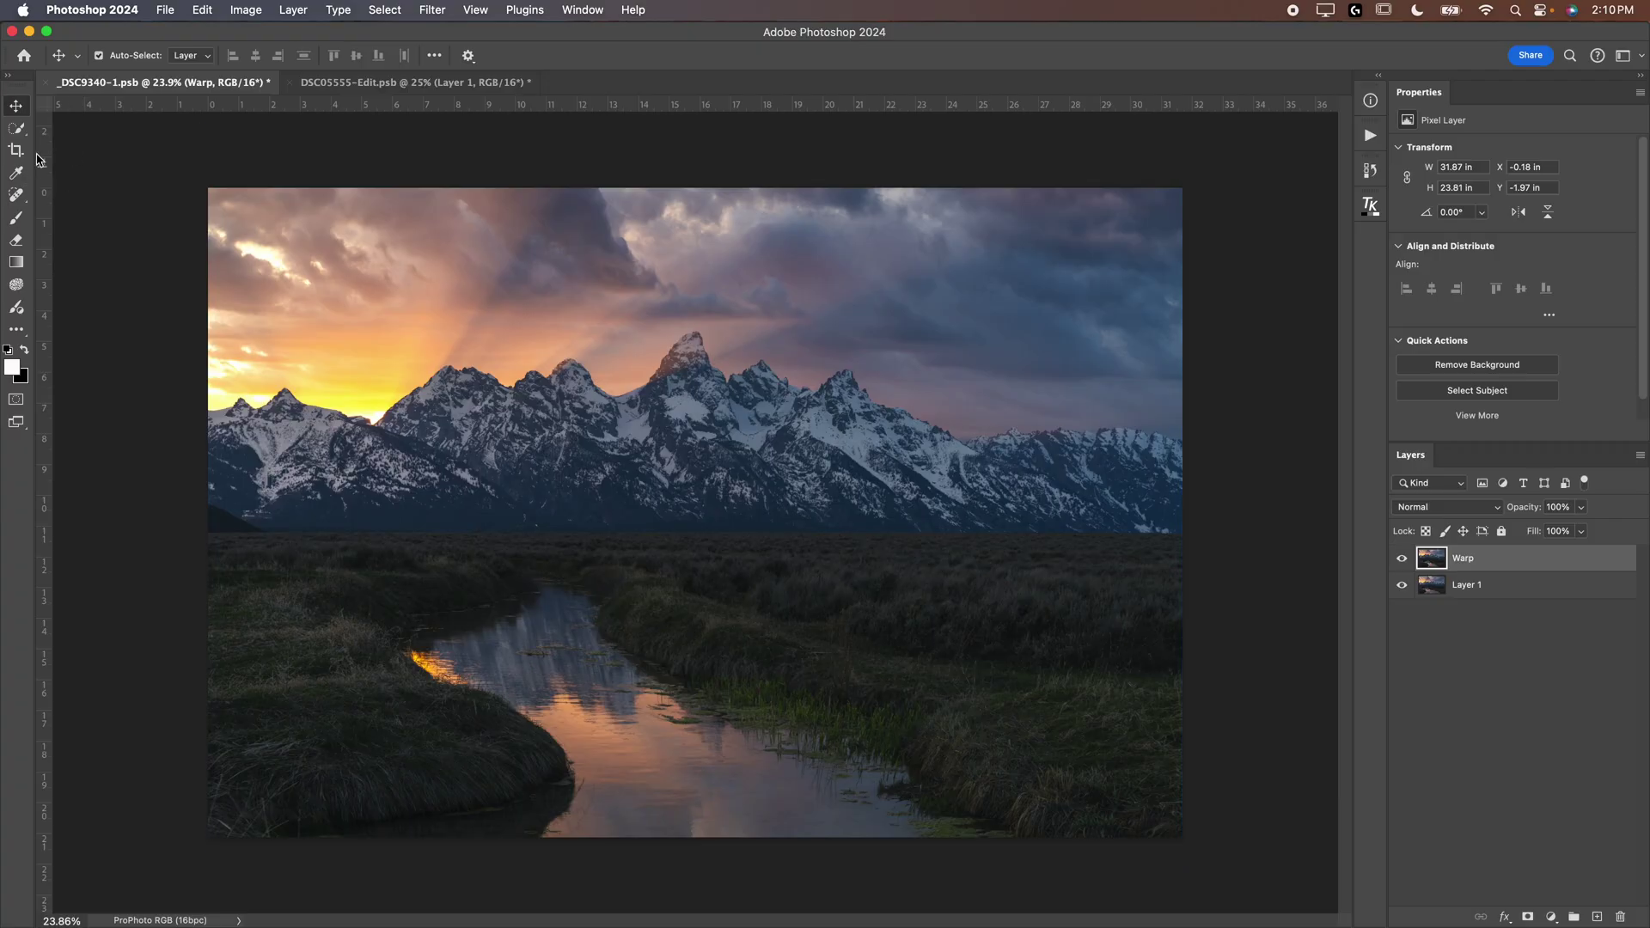
{"action": "left_click", "coordinate": [14, 129]}
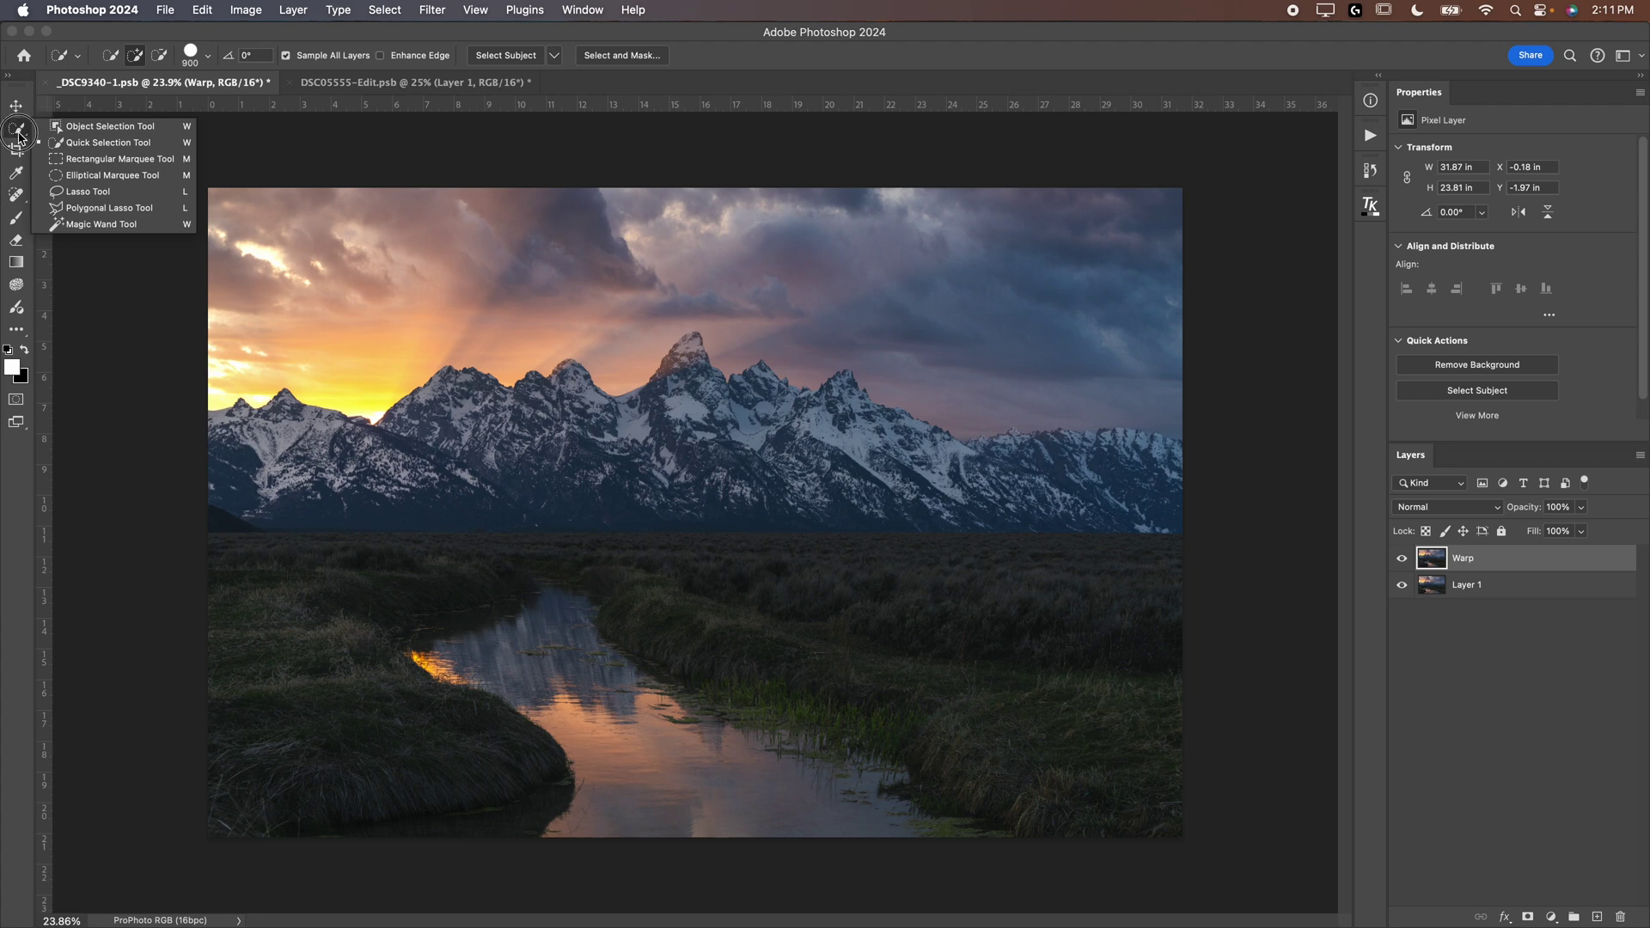
- Draw an elliptical marquee over the central peaks and stream, nudging it slightly left
{"action": "left_click", "coordinate": [101, 175]}
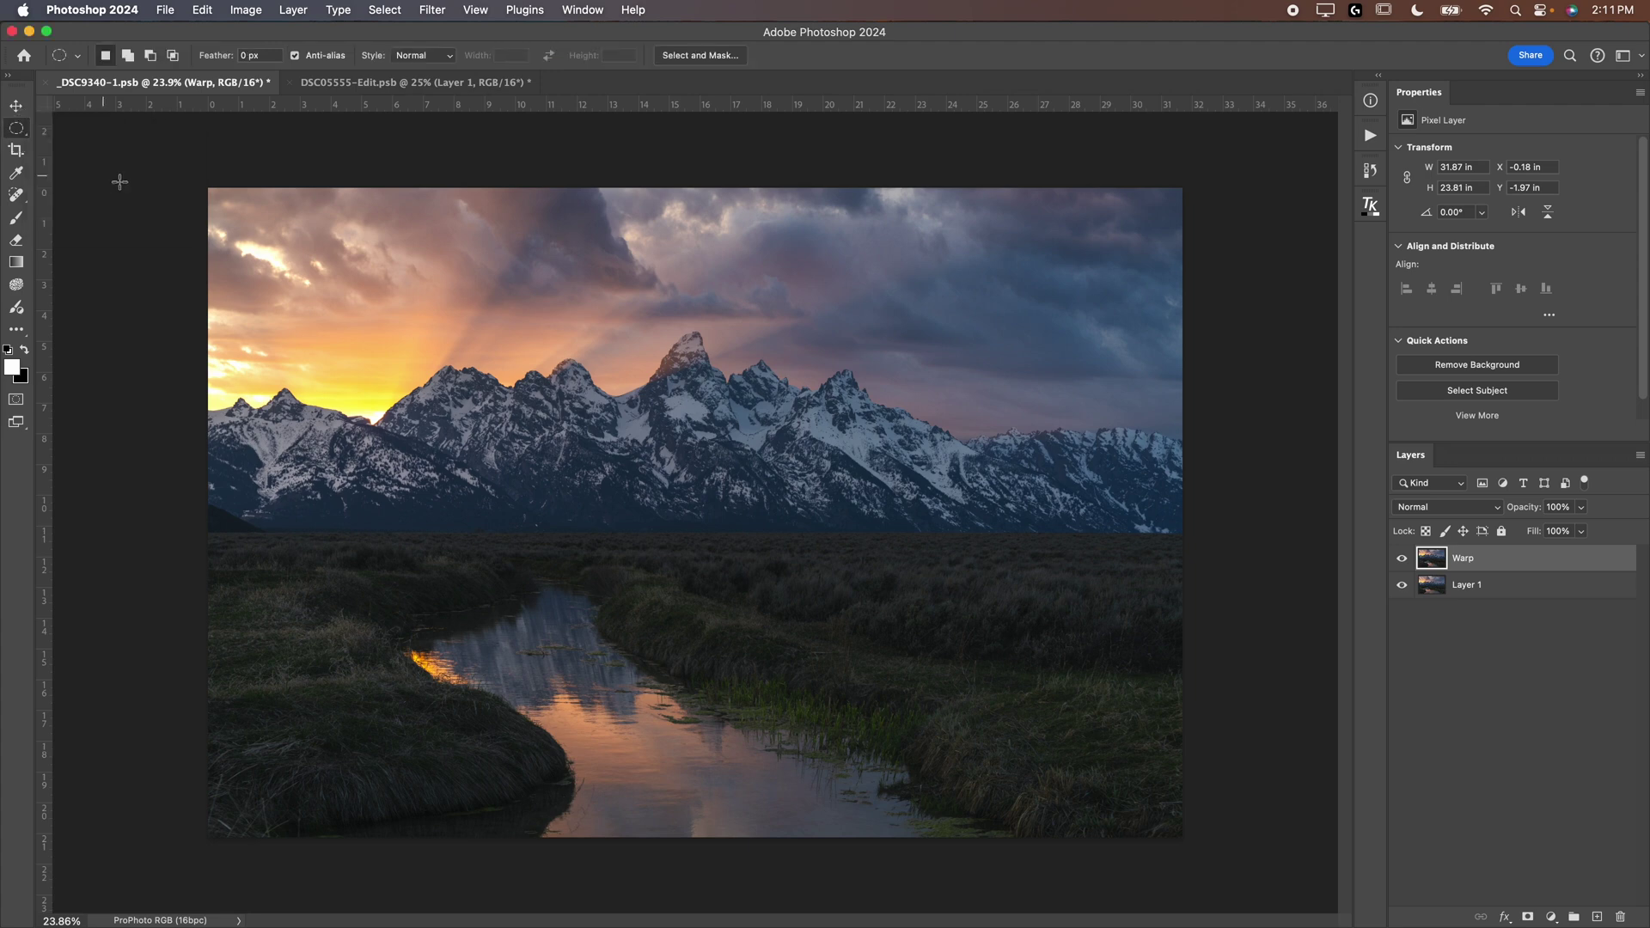
{"action": "left_click", "coordinate": [78, 57]}
{"action": "left_click", "coordinate": [77, 57]}
{"action": "left_click_drag", "start_coordinate": [284, 258], "coordinate": [1169, 774]}
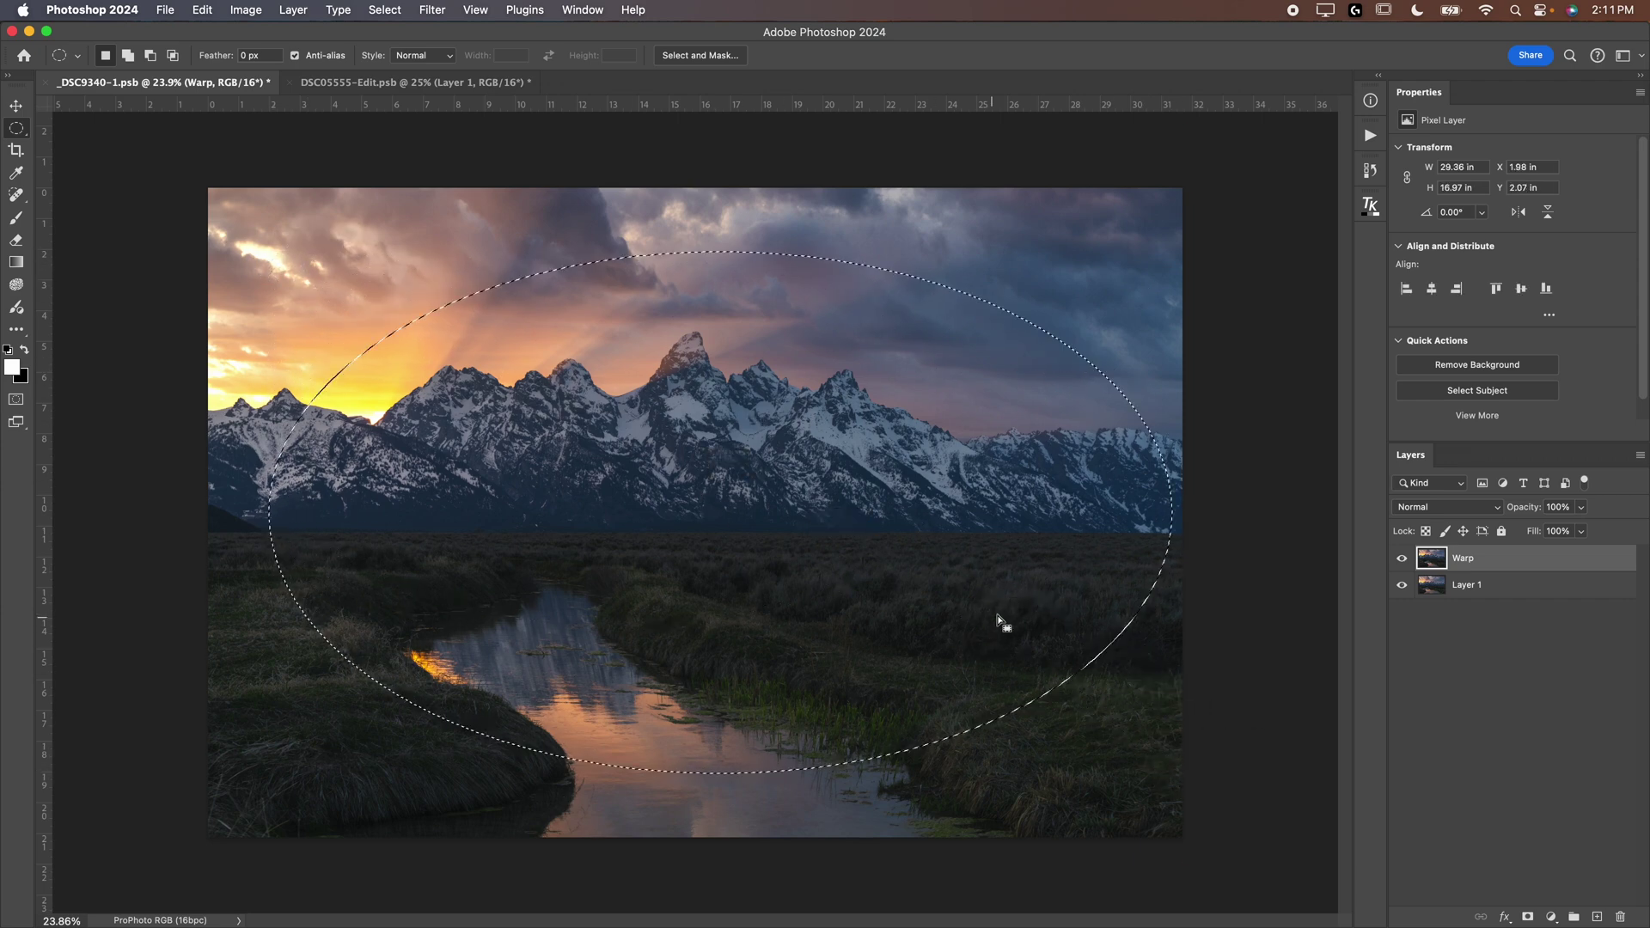
{"action": "left_click_drag", "start_coordinate": [998, 621], "coordinate": [965, 605]}
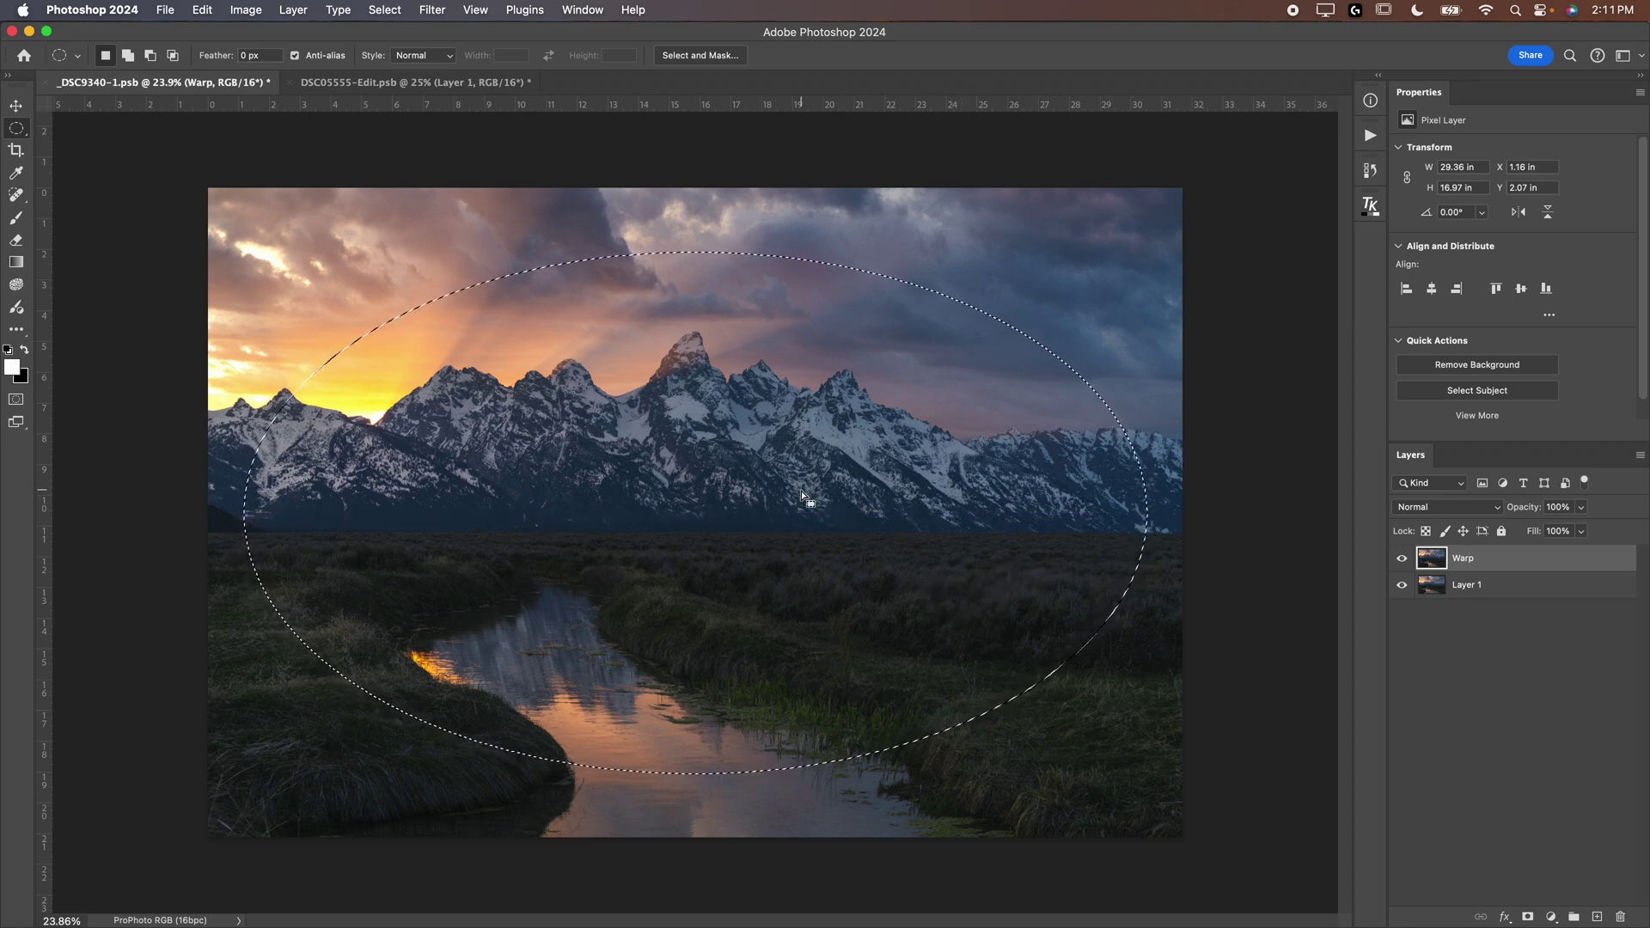
- Feather the ellipse by 100 pixels and add an empty Layer 2 above Warp
{"action": "left_click", "coordinate": [401, 8]}
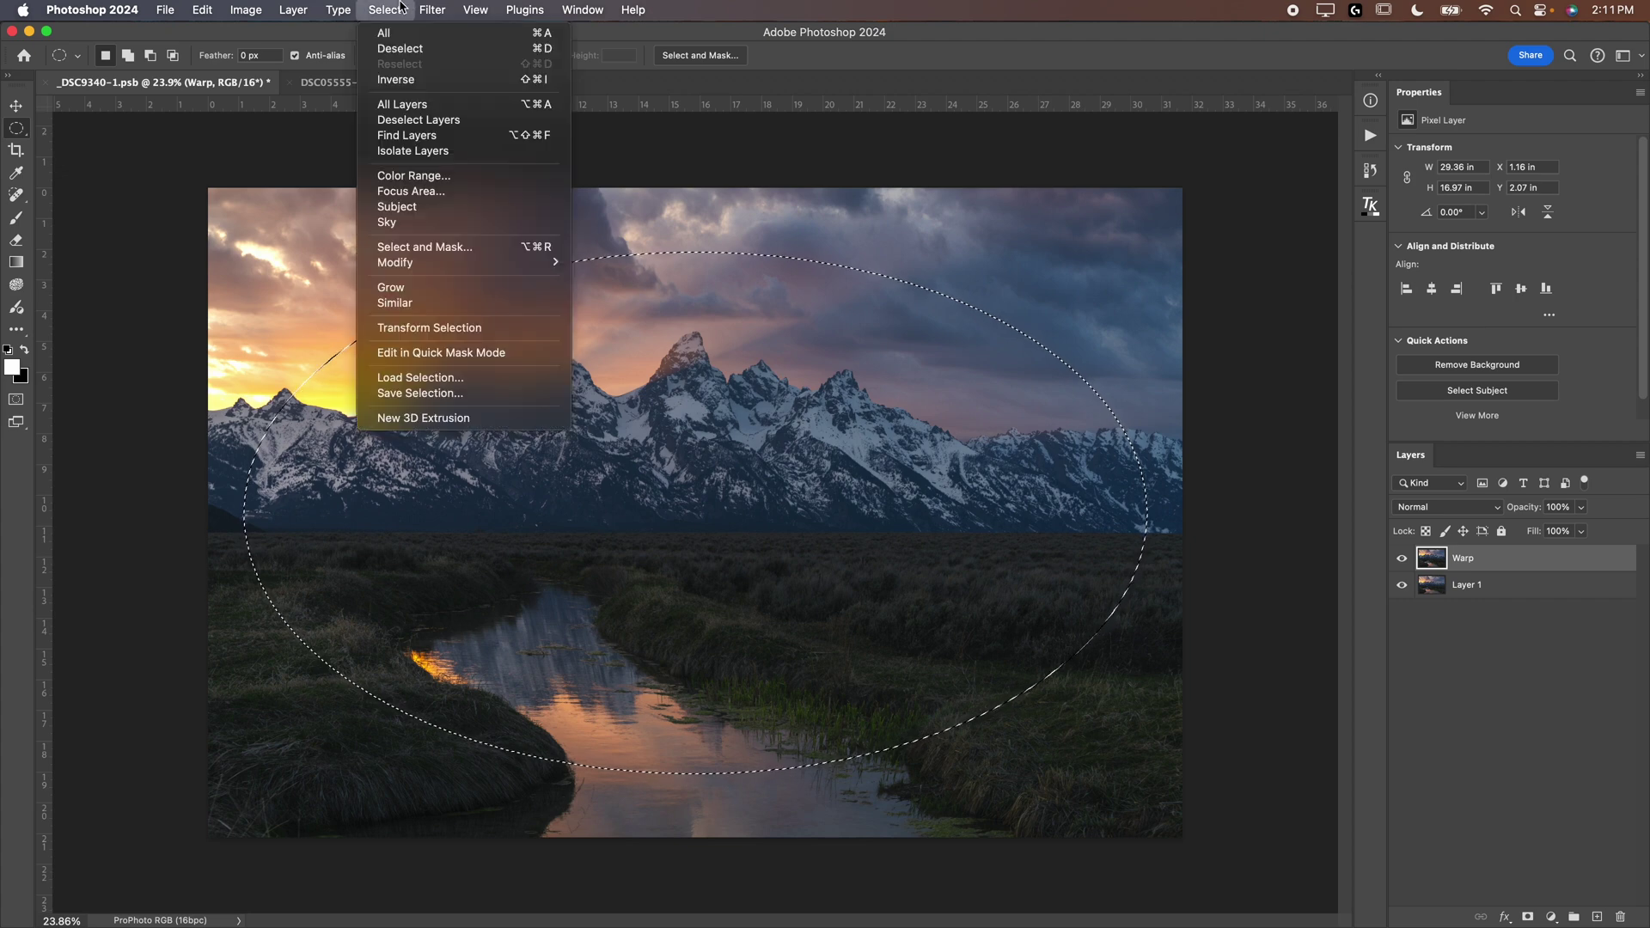
{"action": "mouse_move", "coordinate": [474, 265]}
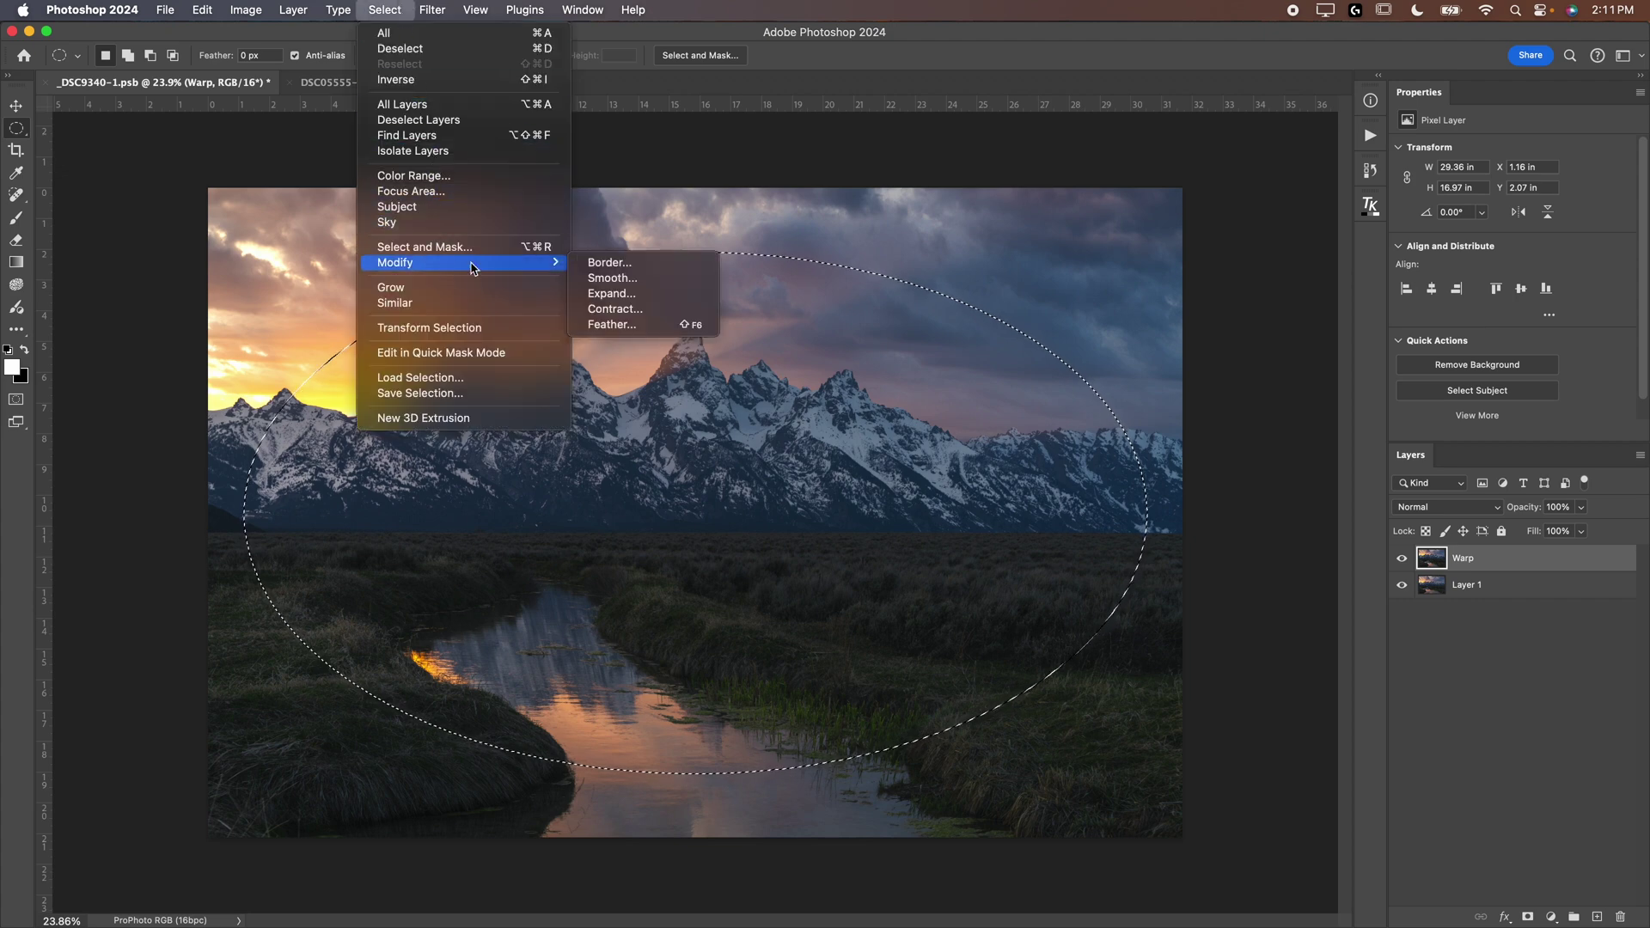
{"action": "left_click", "coordinate": [630, 328]}
{"action": "type", "text": "1000"}
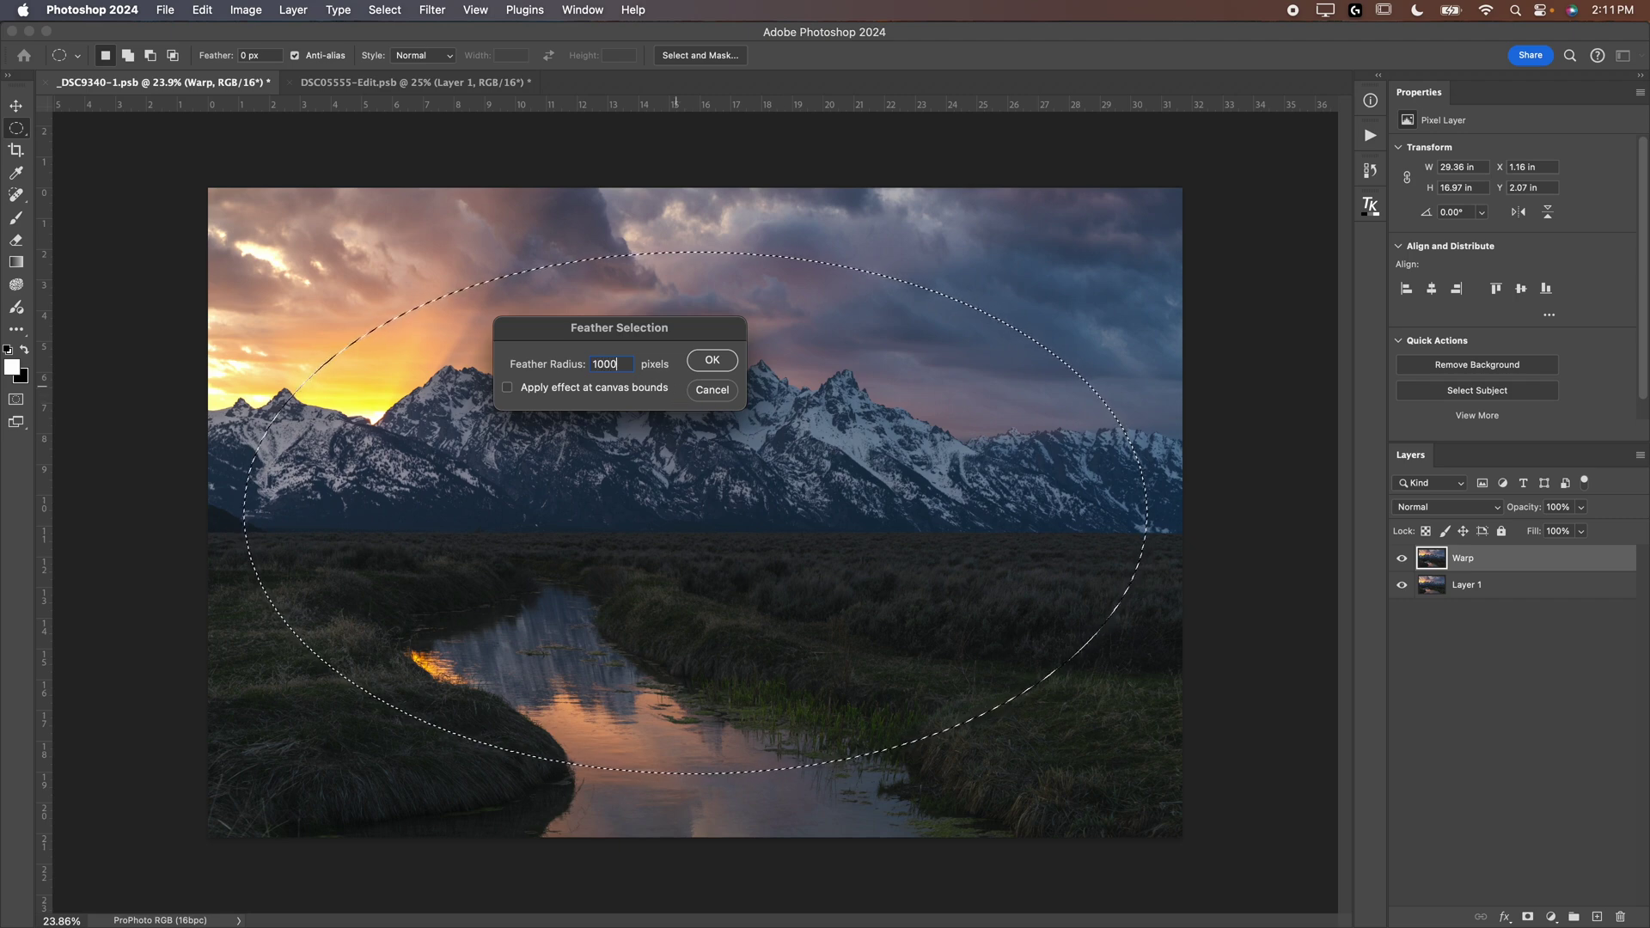
{"action": "key", "text": "Return"}
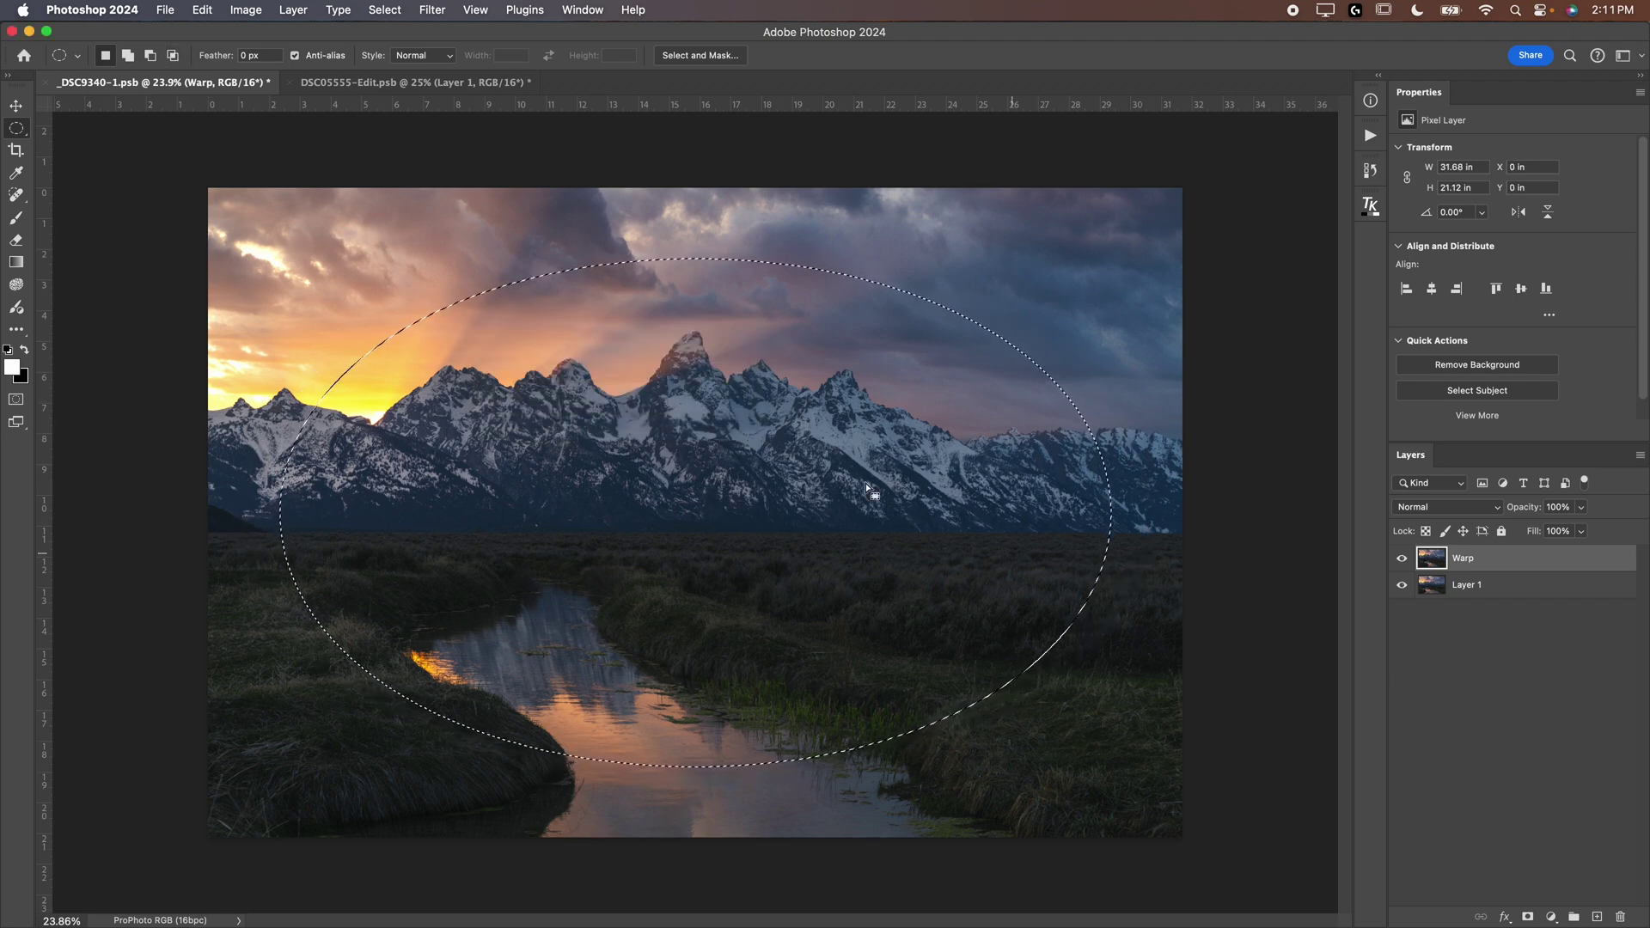
{"action": "left_click", "coordinate": [1596, 918]}
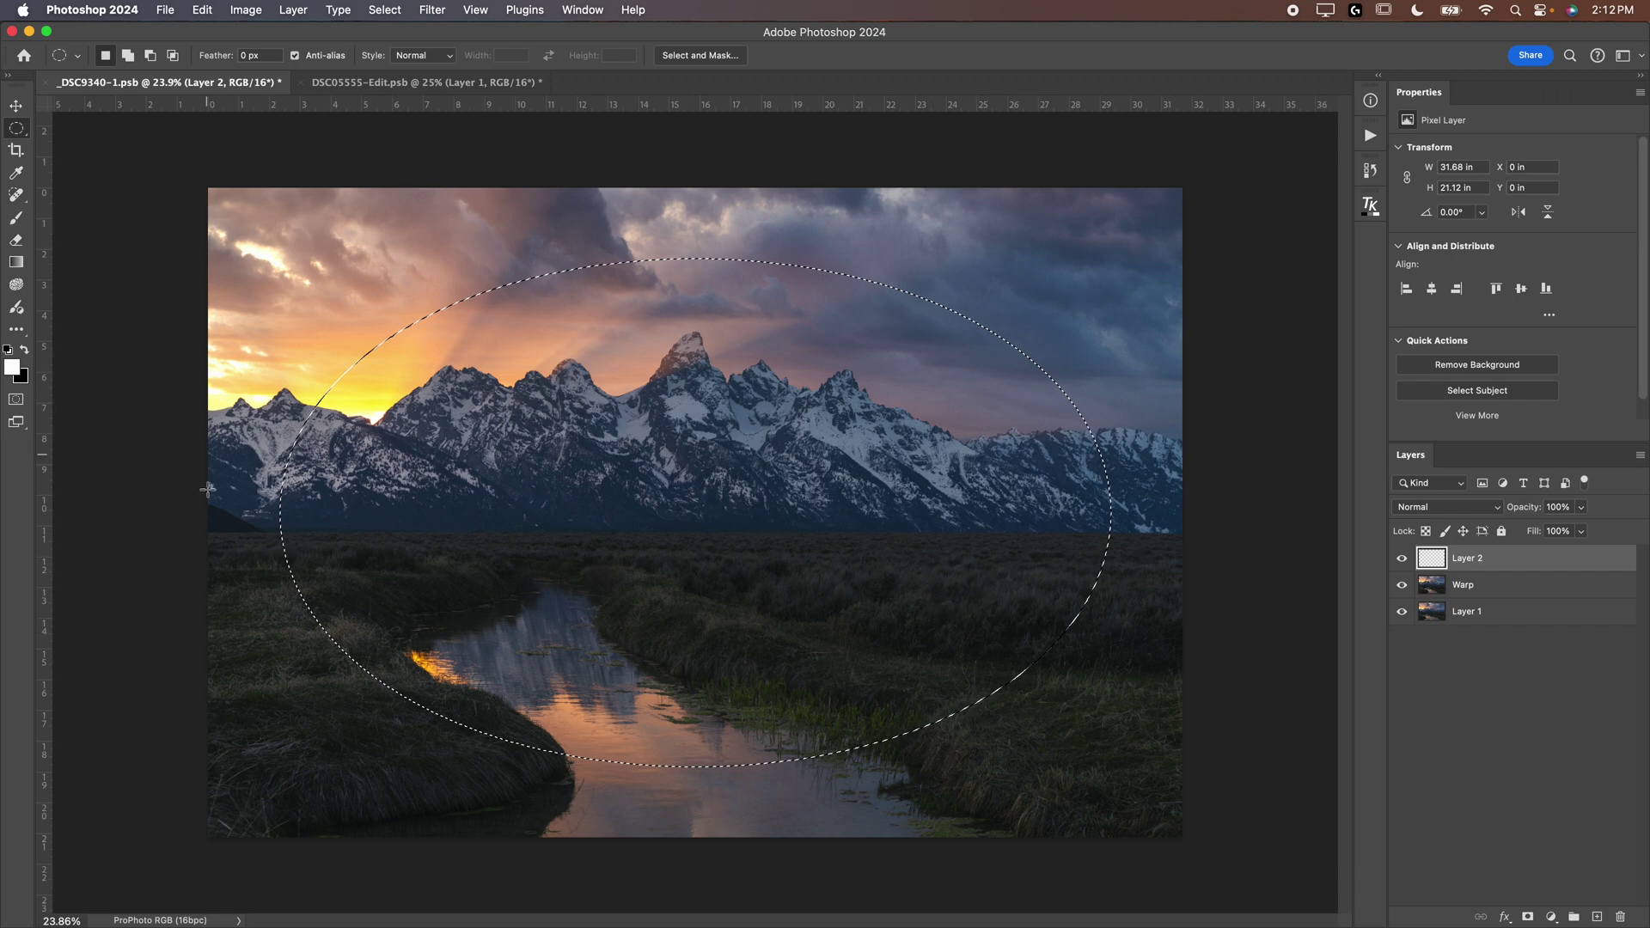
- Invert the selection, fill it with black on Layer 2, and deselect
{"action": "left_click", "coordinate": [383, 10]}
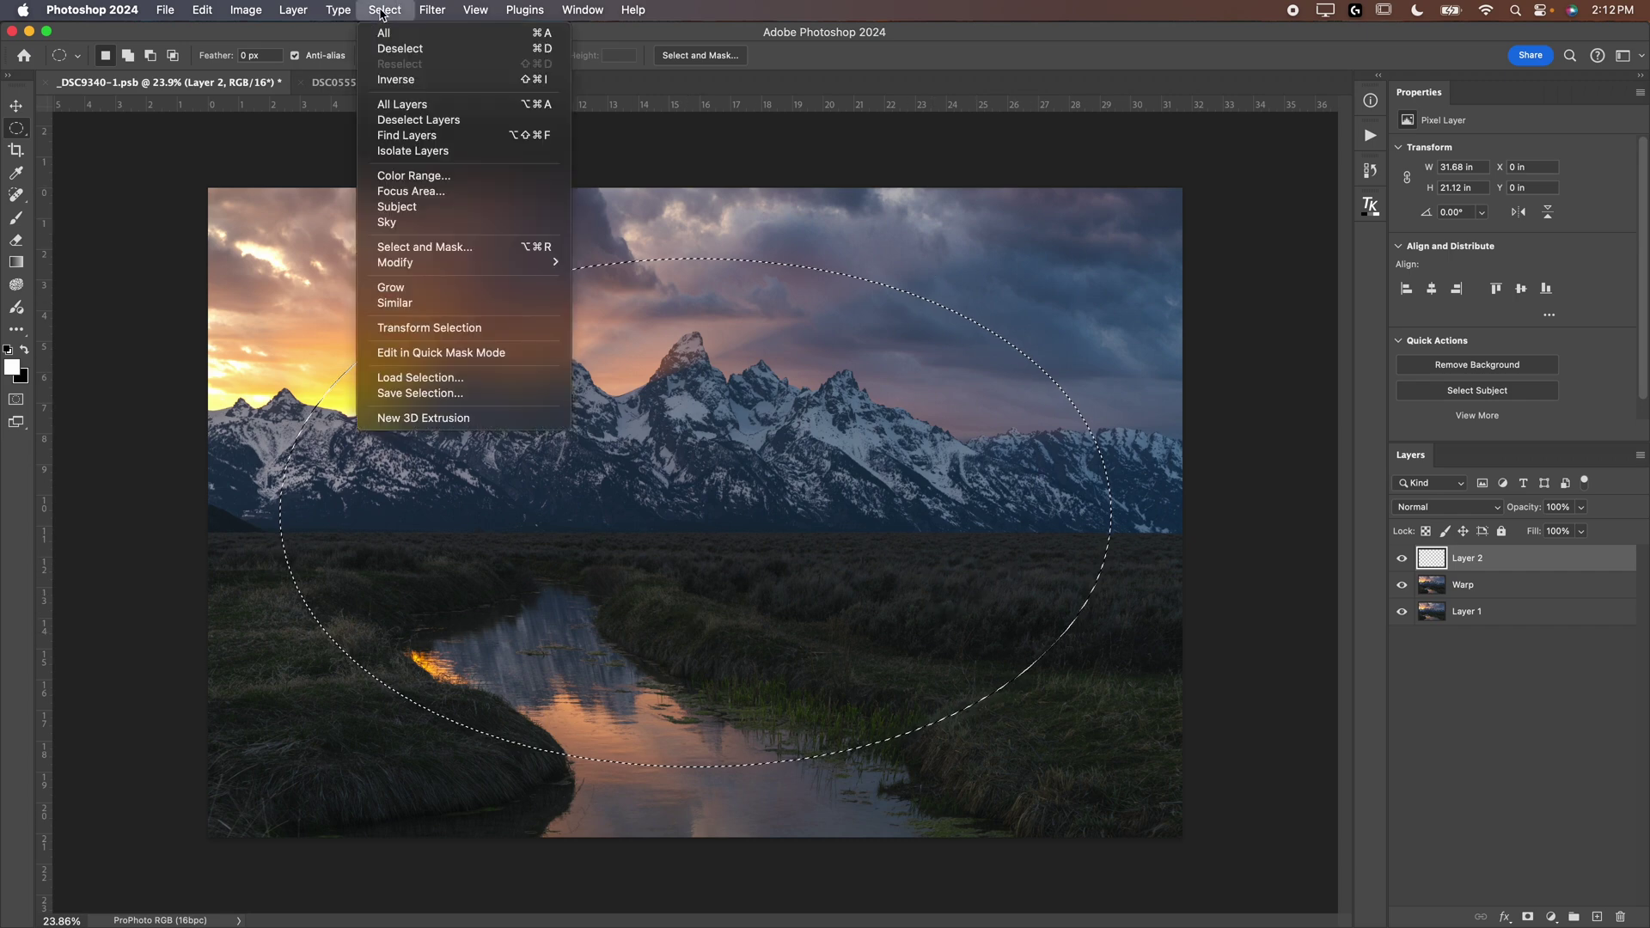
{"action": "left_click", "coordinate": [396, 79]}
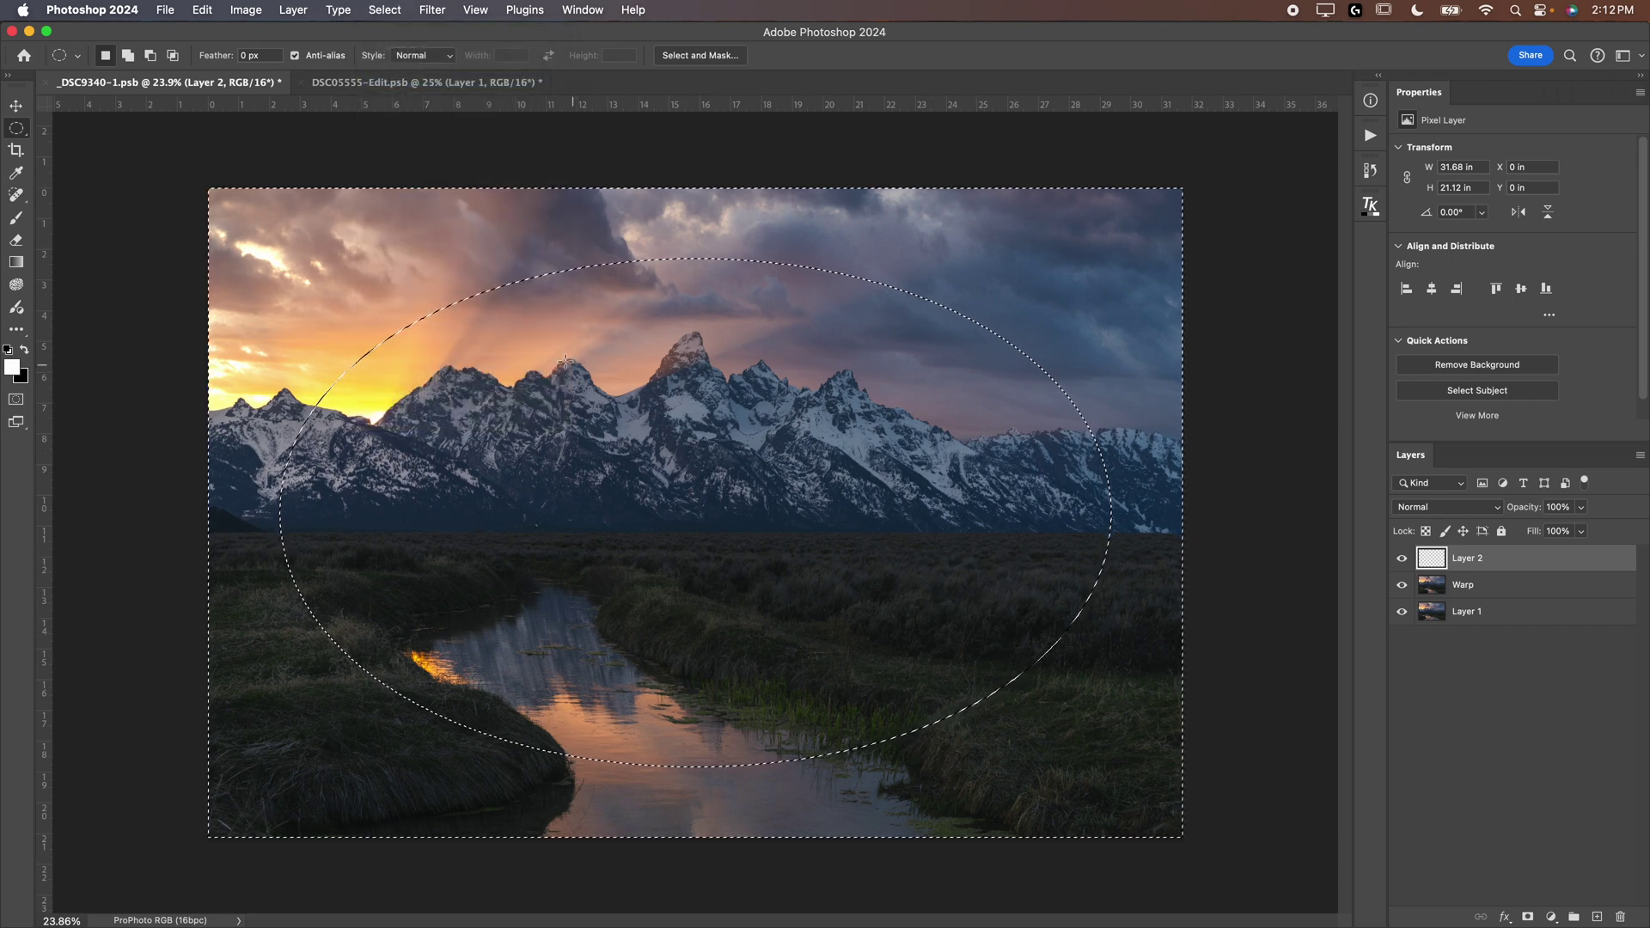
{"action": "left_click", "coordinate": [202, 10]}
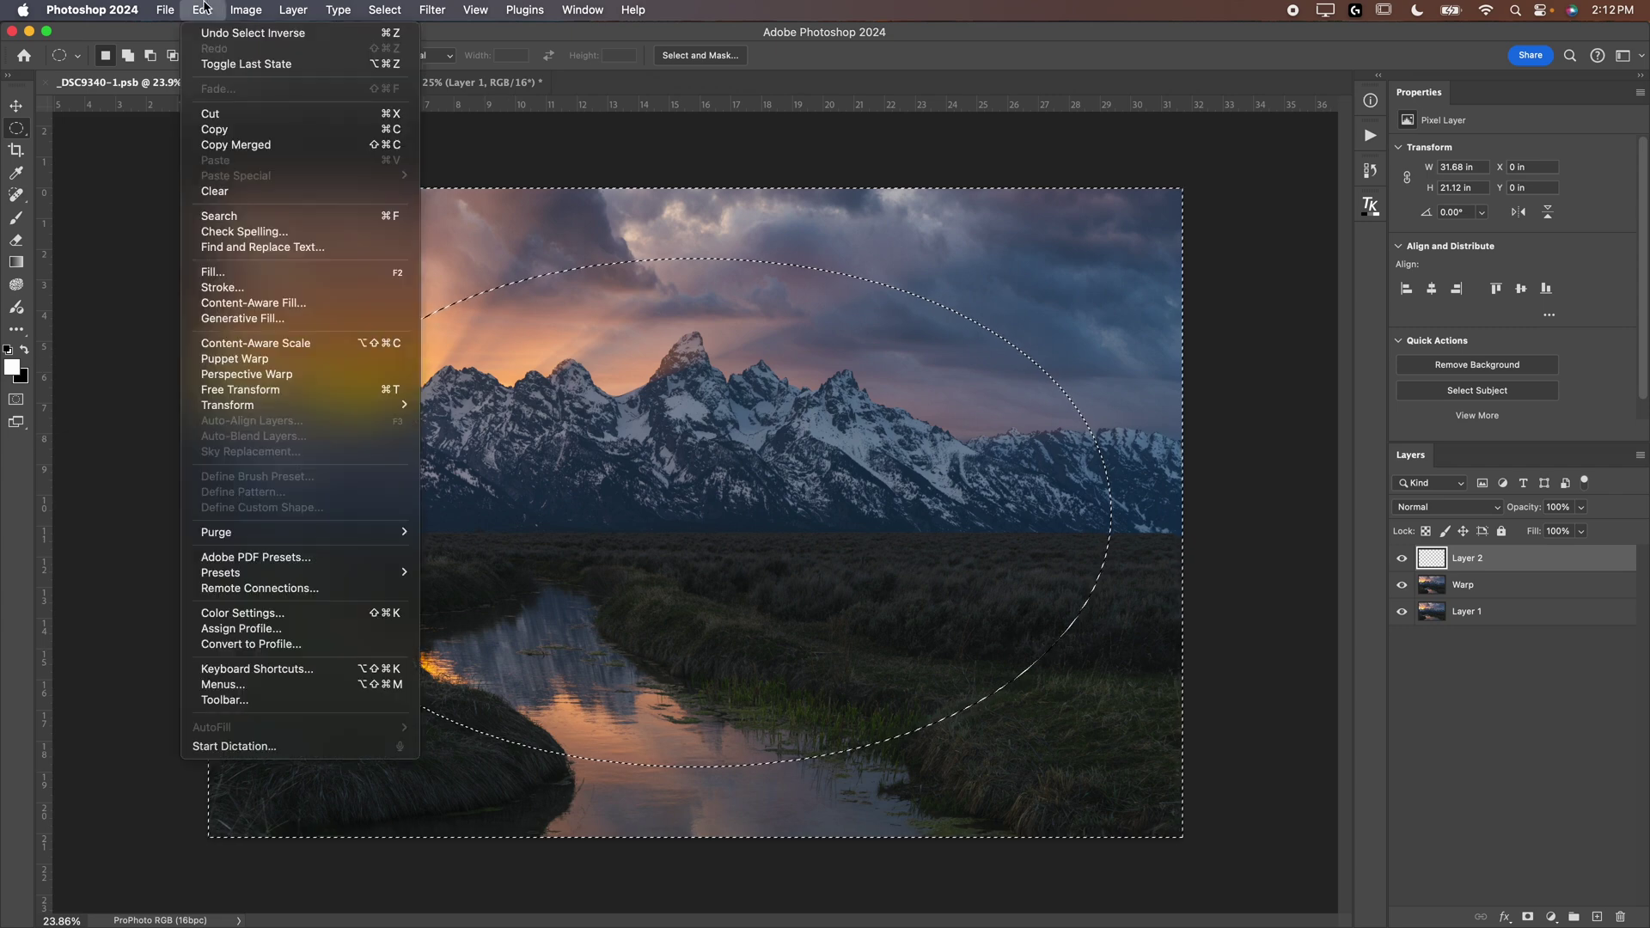
{"action": "left_click", "coordinate": [239, 270]}
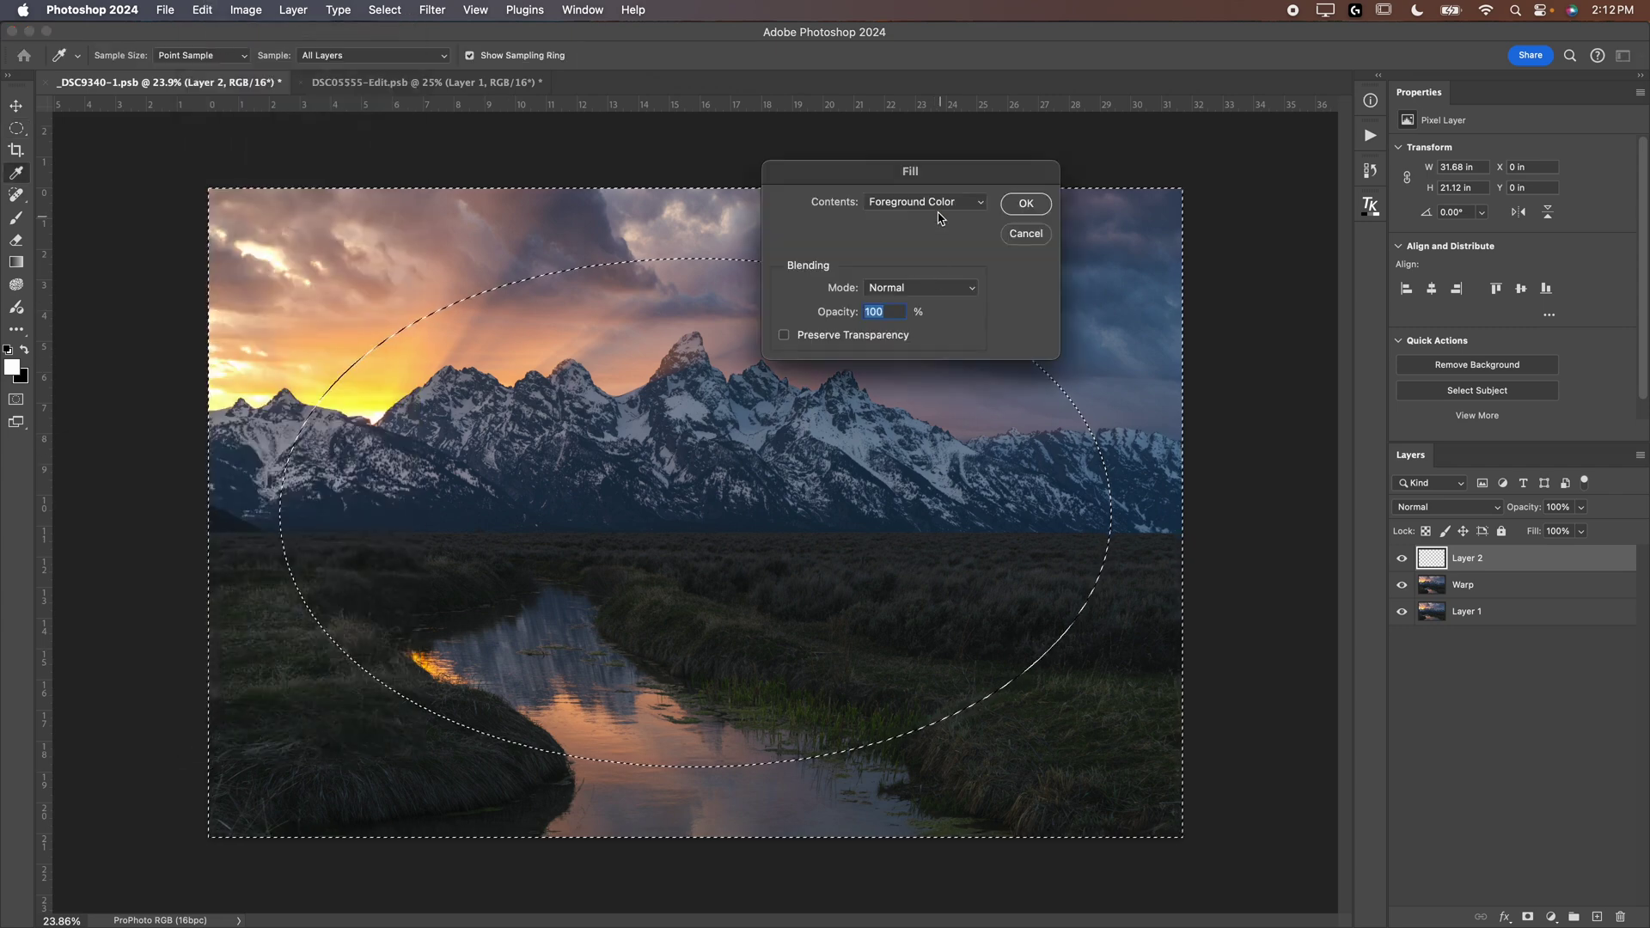
{"action": "left_click", "coordinate": [938, 214]}
{"action": "left_click", "coordinate": [890, 332]}
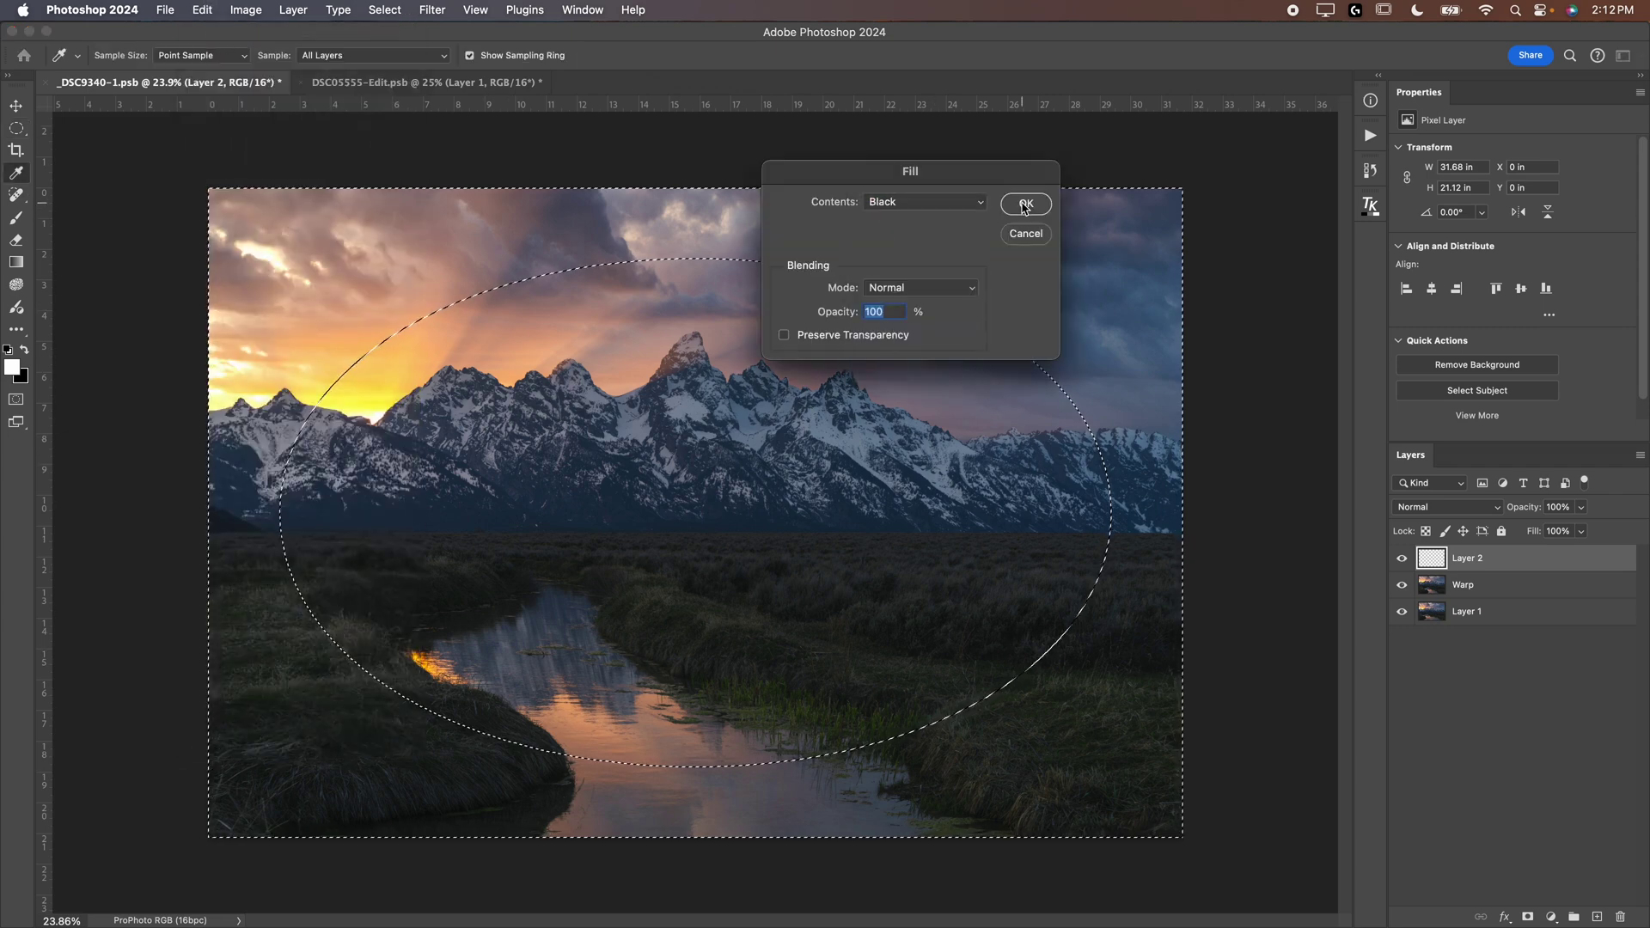
{"action": "left_click", "coordinate": [1026, 203]}
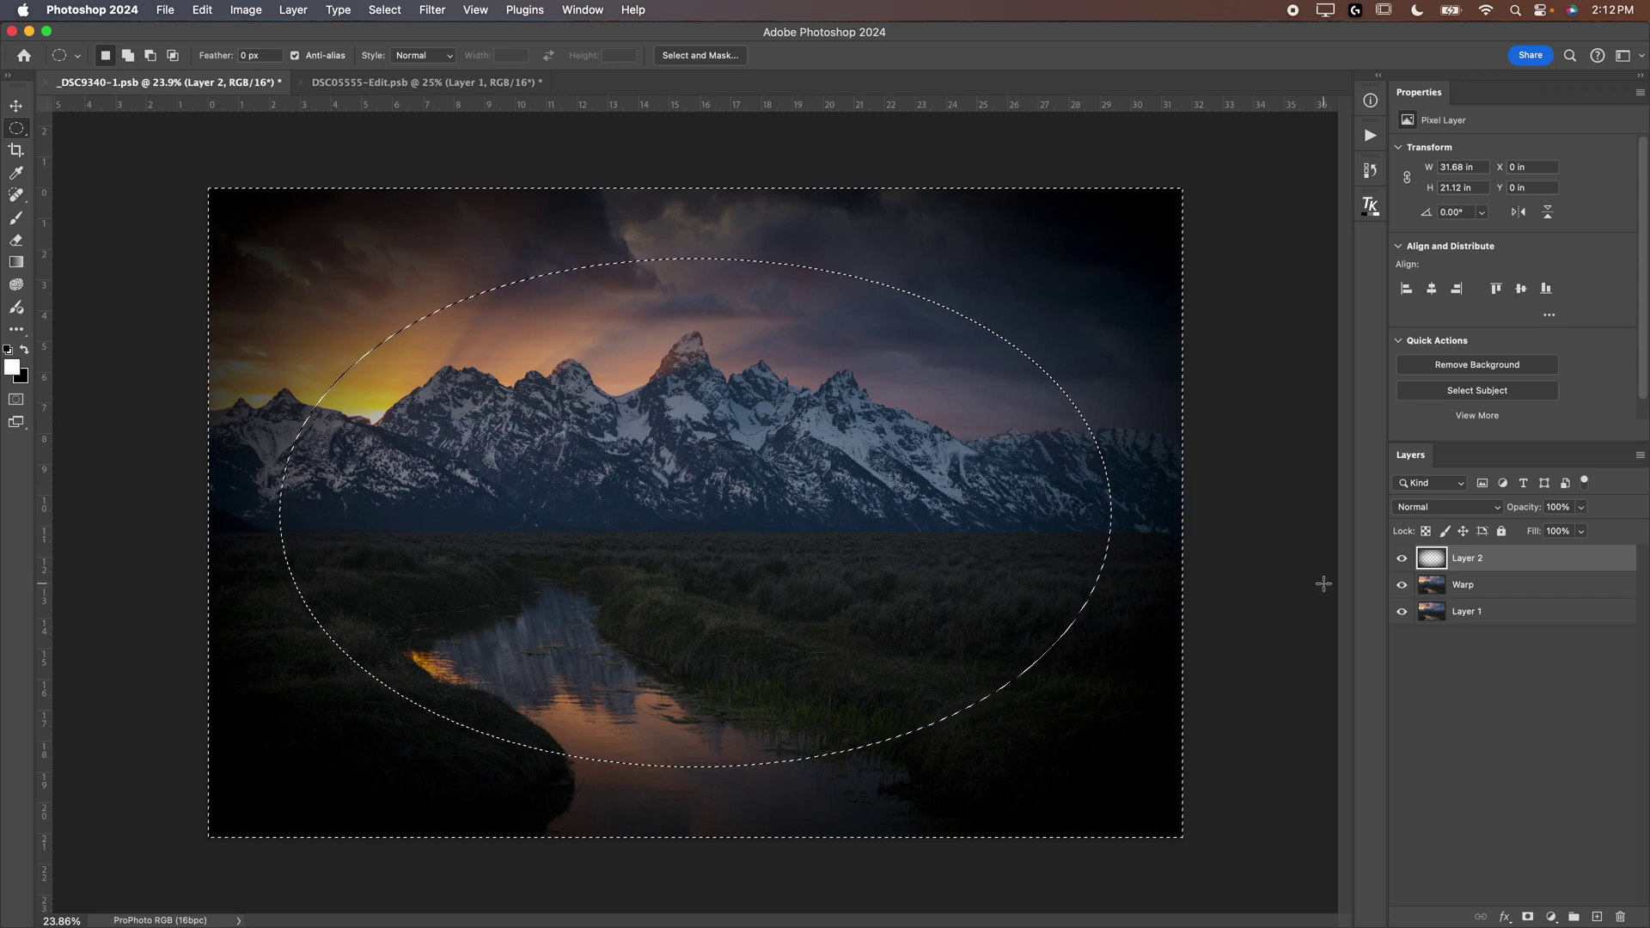
{"action": "key", "text": "super+d"}
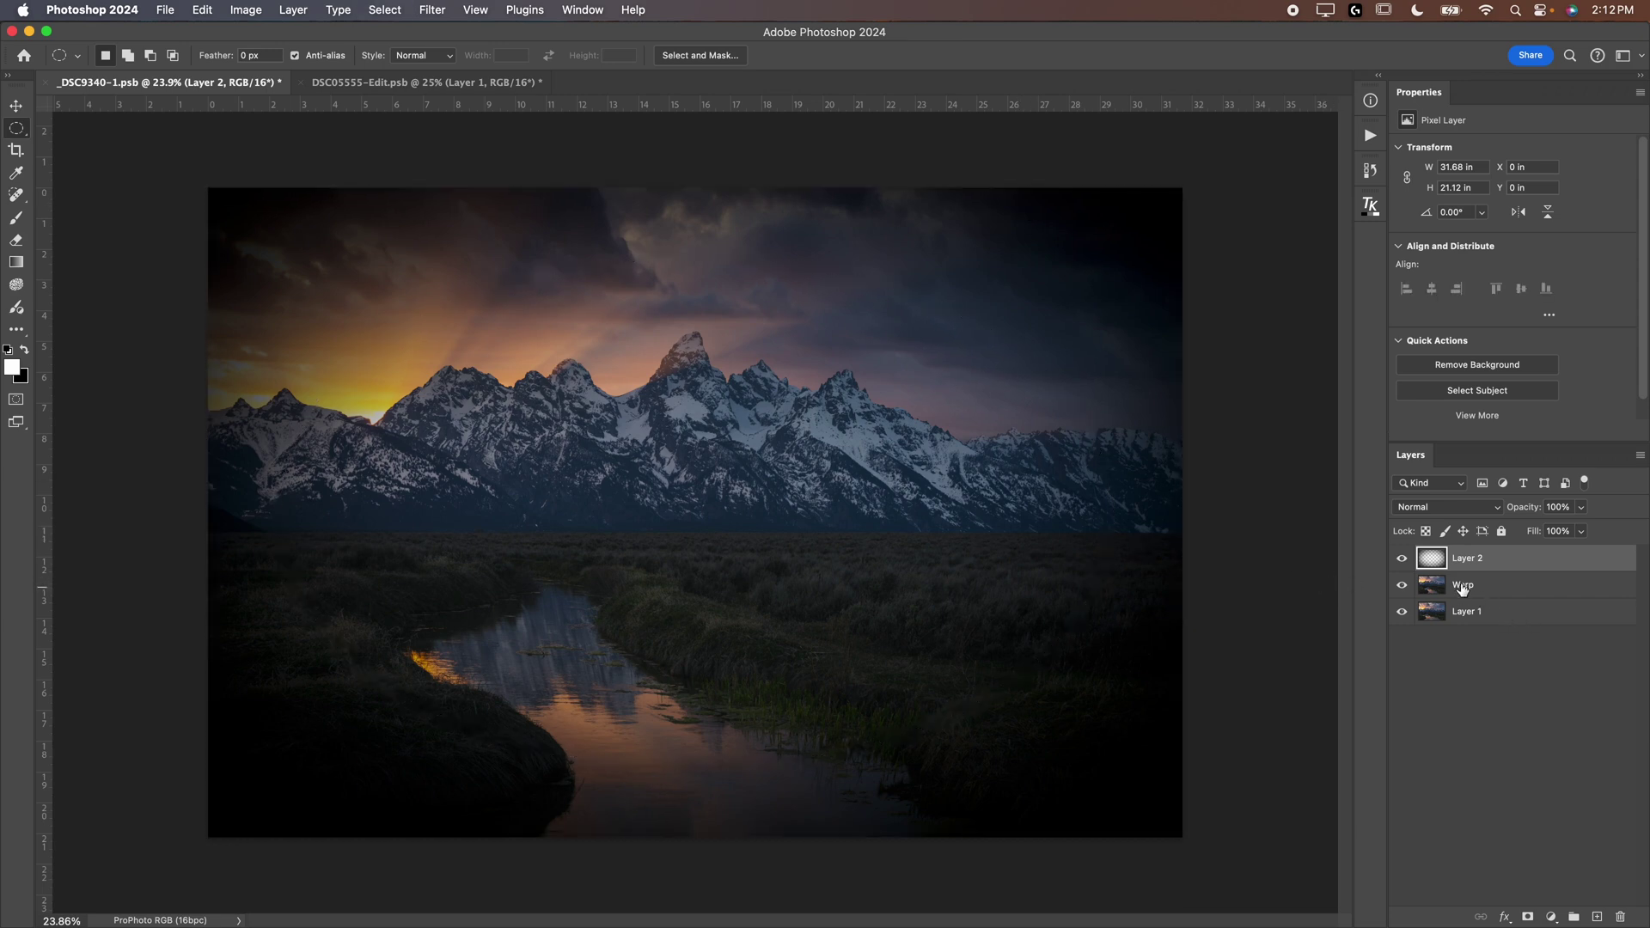
- Set Layer 2's blend mode to Soft Light and zoom out
{"action": "left_click", "coordinate": [1451, 516]}
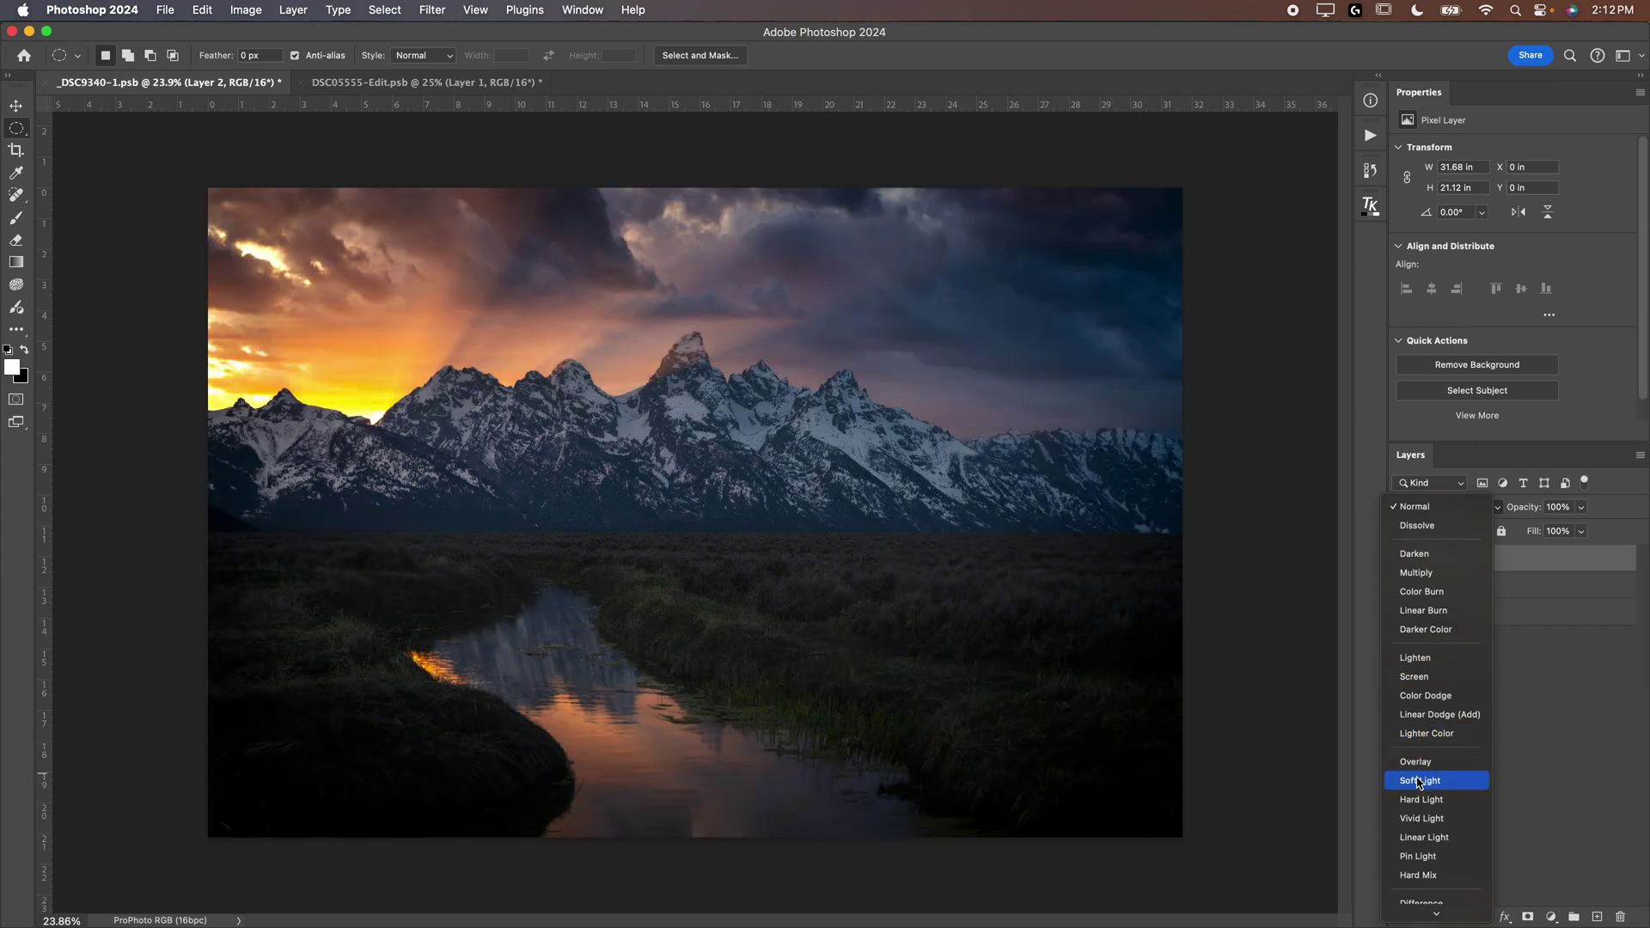
{"action": "left_click", "coordinate": [1420, 781]}
{"action": "key", "text": "super+minus"}
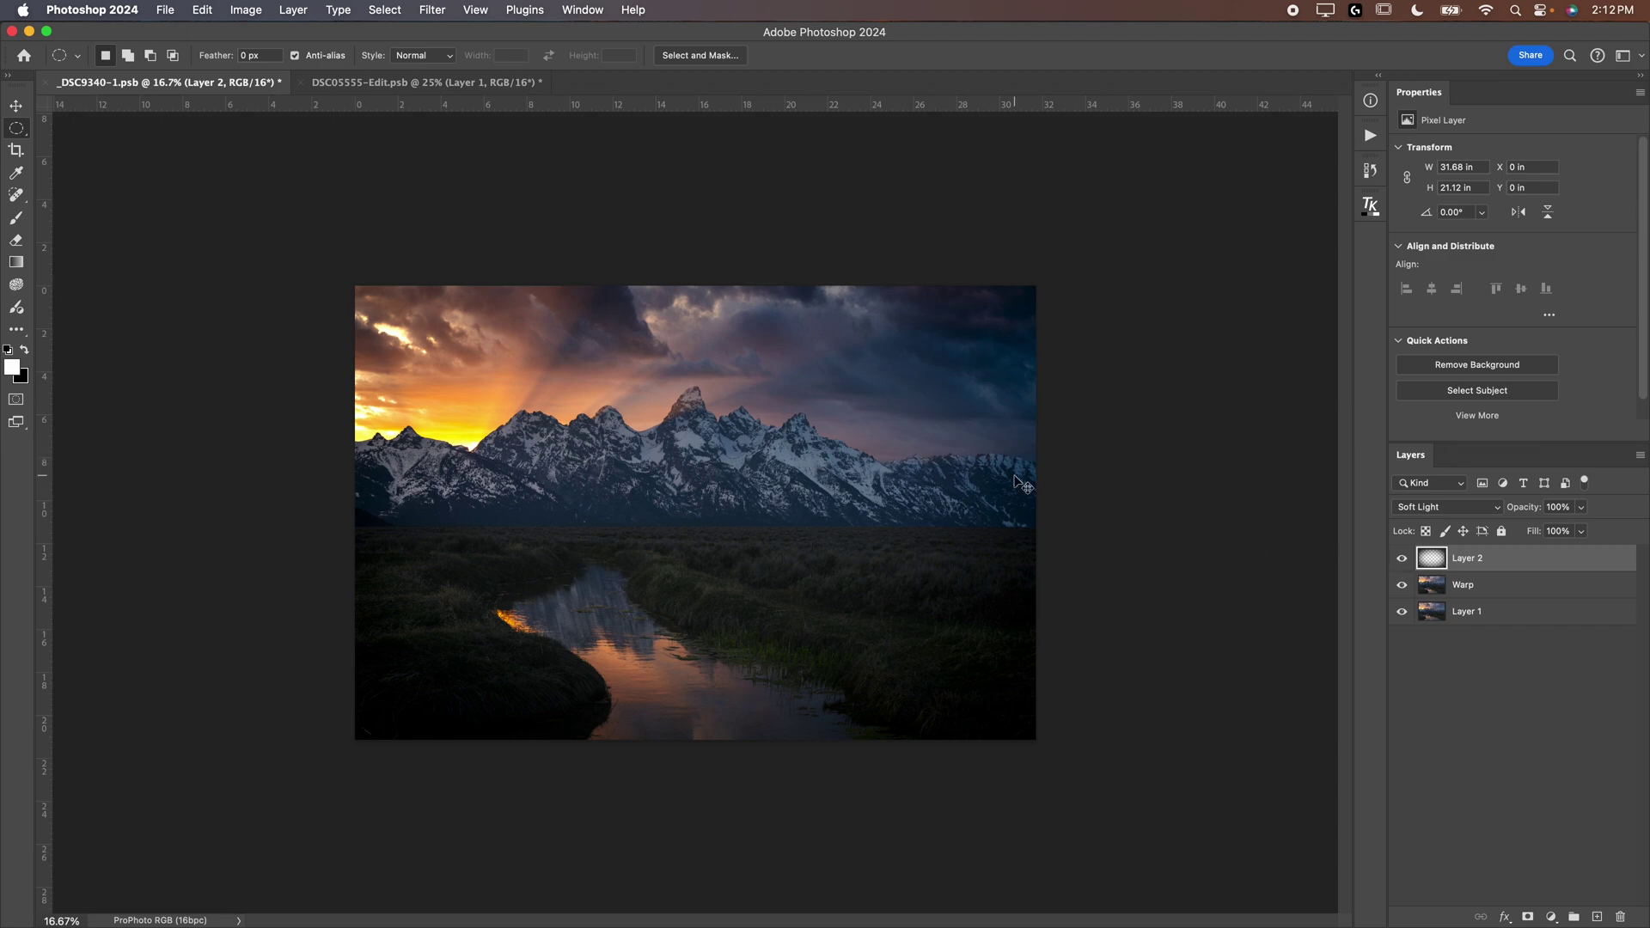
{"action": "key", "text": "super+t"}
- Warp Layer 2, stretching its four corners outward past the canvas edges
{"action": "right_click", "coordinate": [843, 462]}
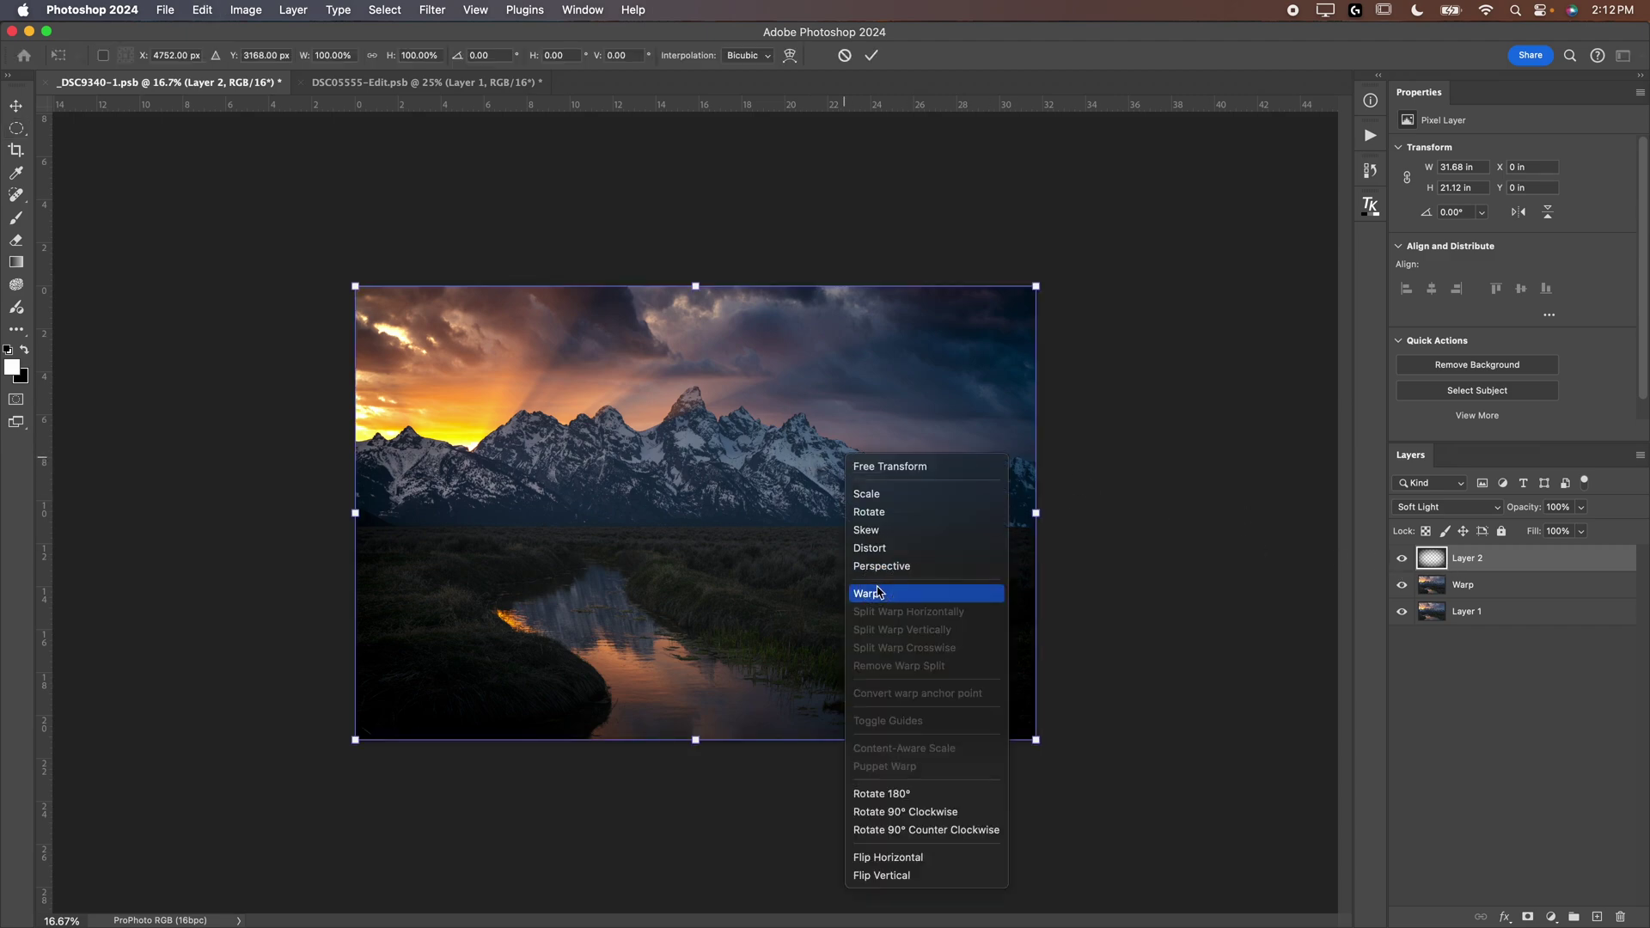
{"action": "left_click", "coordinate": [878, 590]}
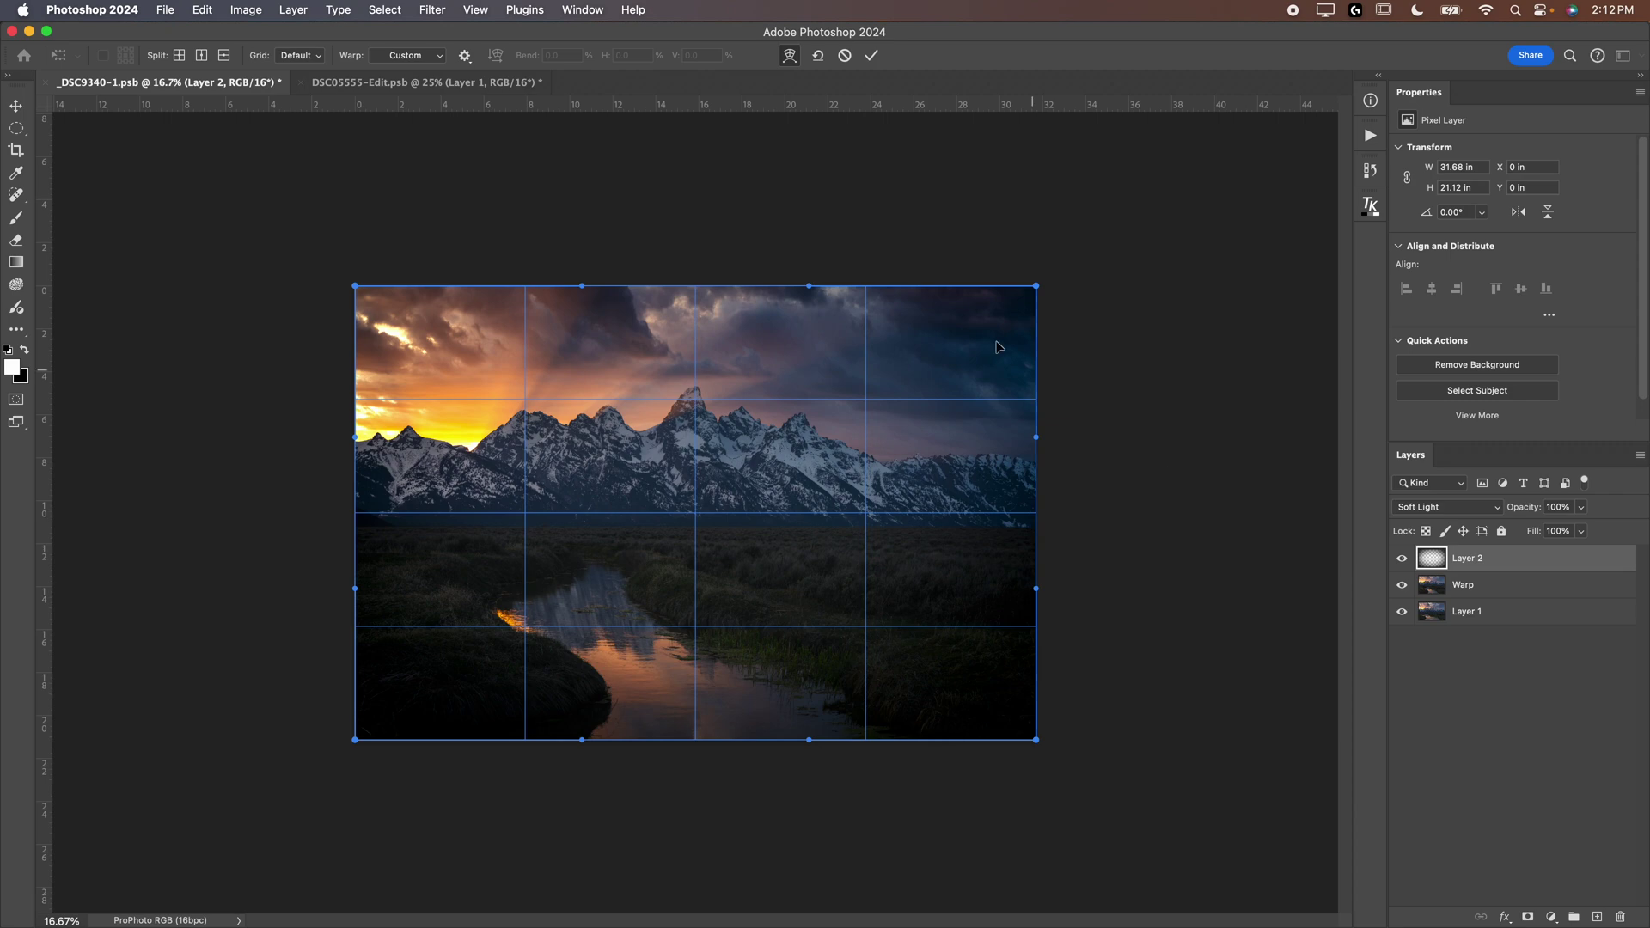
{"action": "left_click_drag", "start_coordinate": [1036, 287], "coordinate": [1120, 199]}
{"action": "left_click_drag", "start_coordinate": [1031, 730], "coordinate": [1106, 785]}
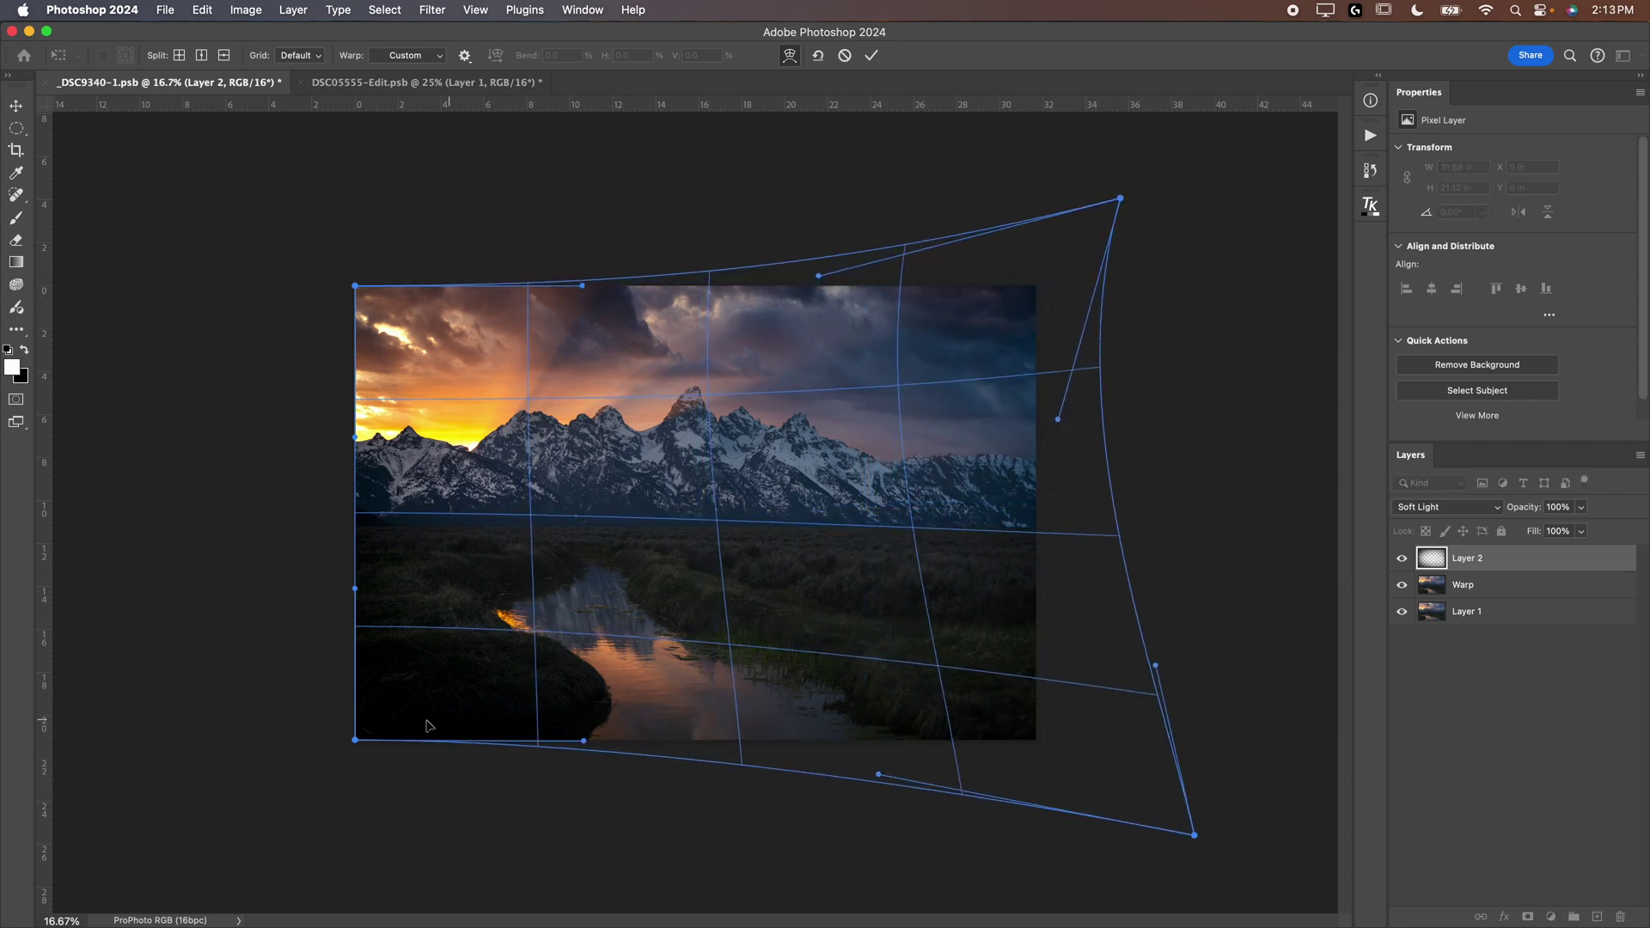
{"action": "left_click_drag", "start_coordinate": [355, 739], "coordinate": [286, 795]}
{"action": "left_click_drag", "start_coordinate": [405, 720], "coordinate": [310, 785]}
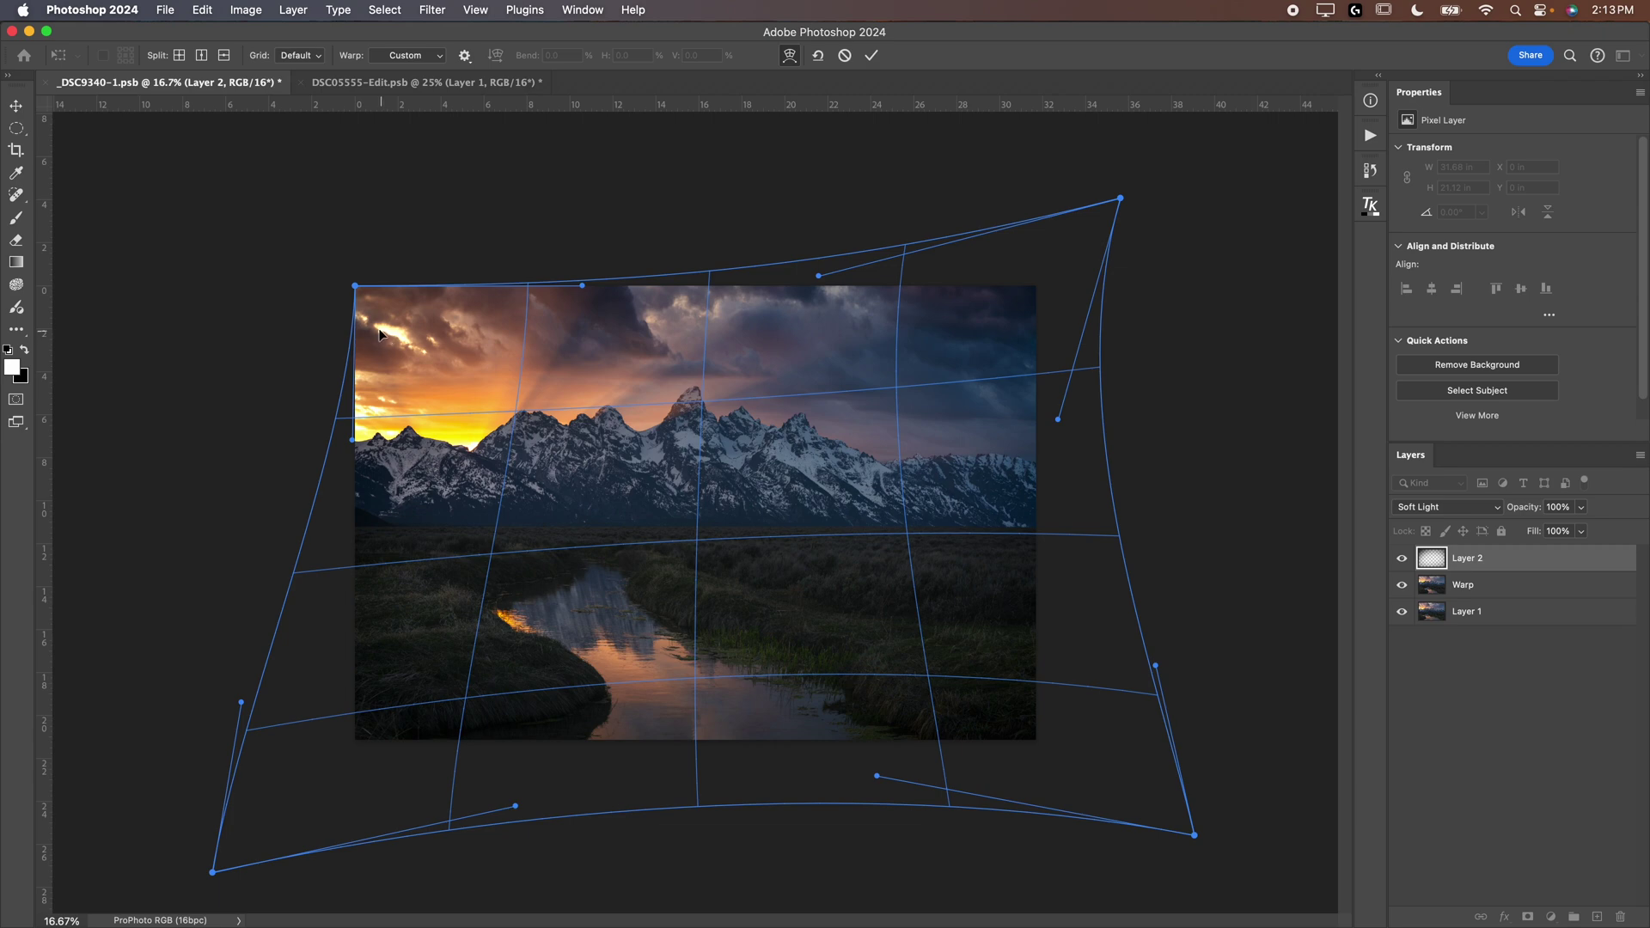
{"action": "left_click_drag", "start_coordinate": [379, 334], "coordinate": [314, 241]}
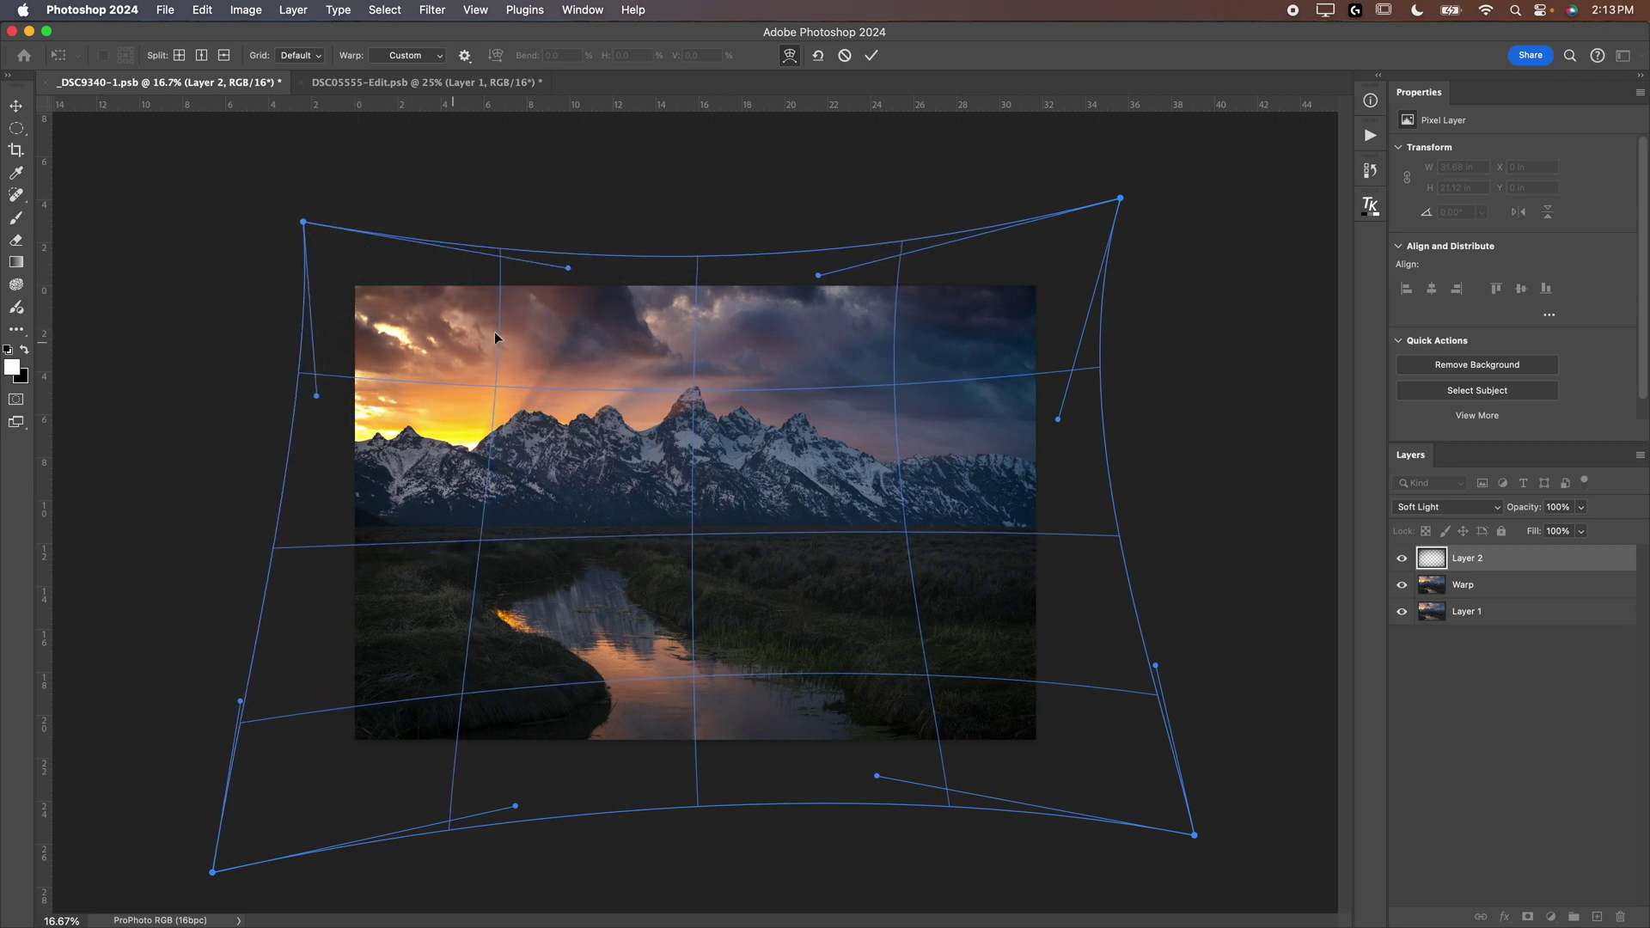
{"action": "left_click_drag", "start_coordinate": [381, 449], "coordinate": [366, 449]}
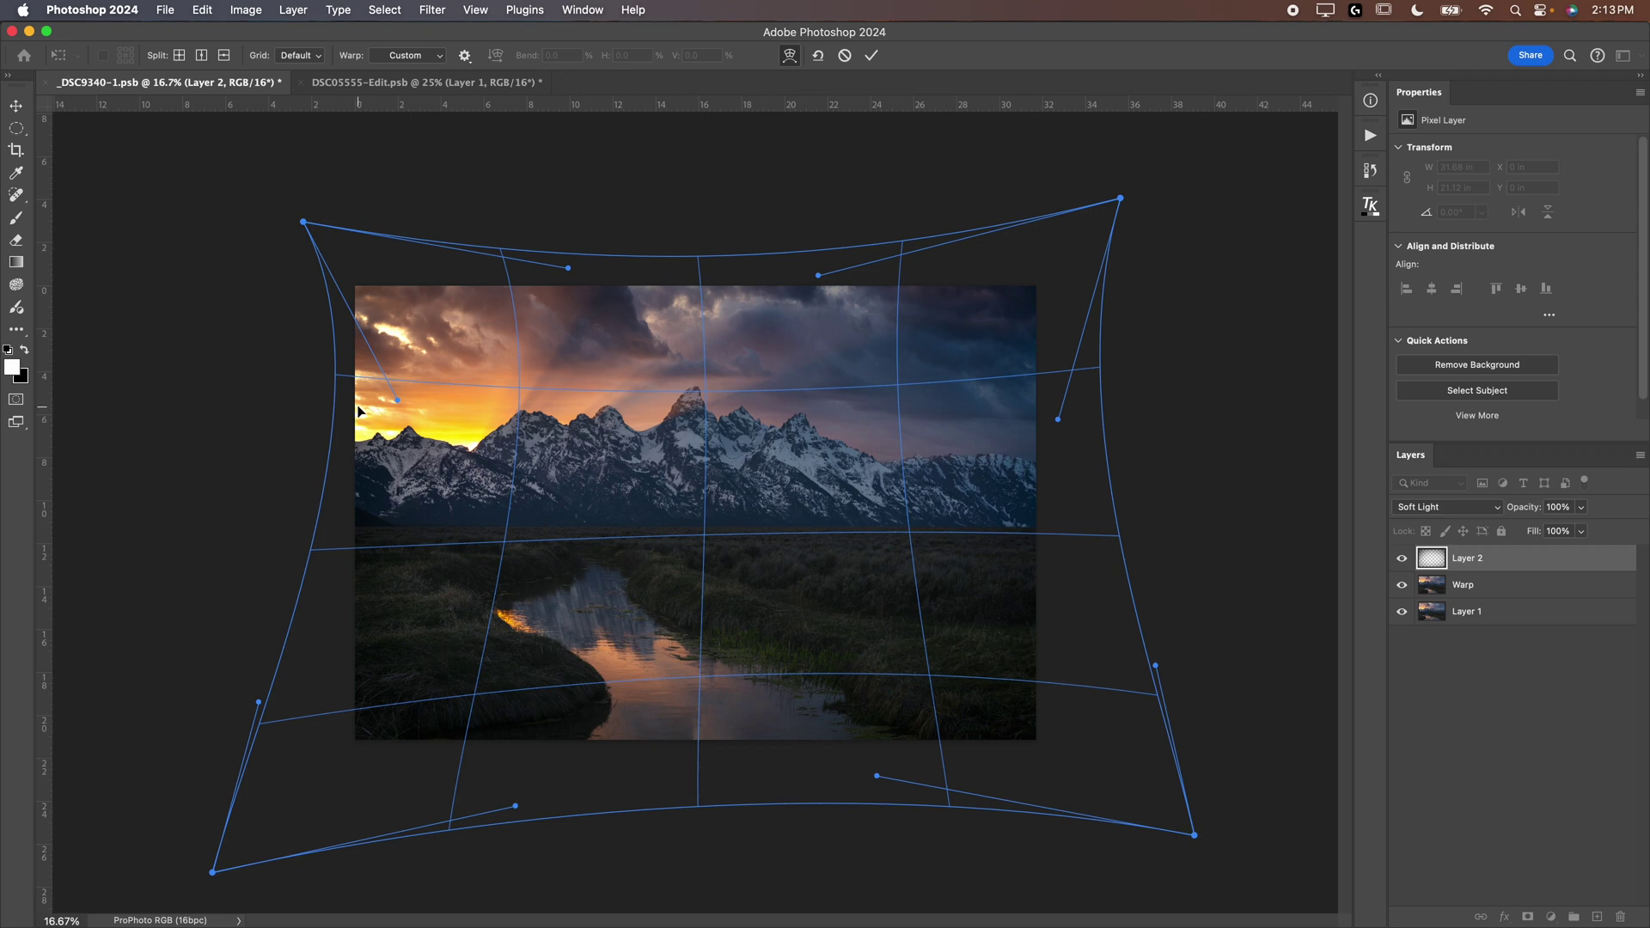
{"action": "left_click_drag", "start_coordinate": [359, 412], "coordinate": [346, 418]}
{"action": "left_click_drag", "start_coordinate": [313, 220], "coordinate": [341, 260]}
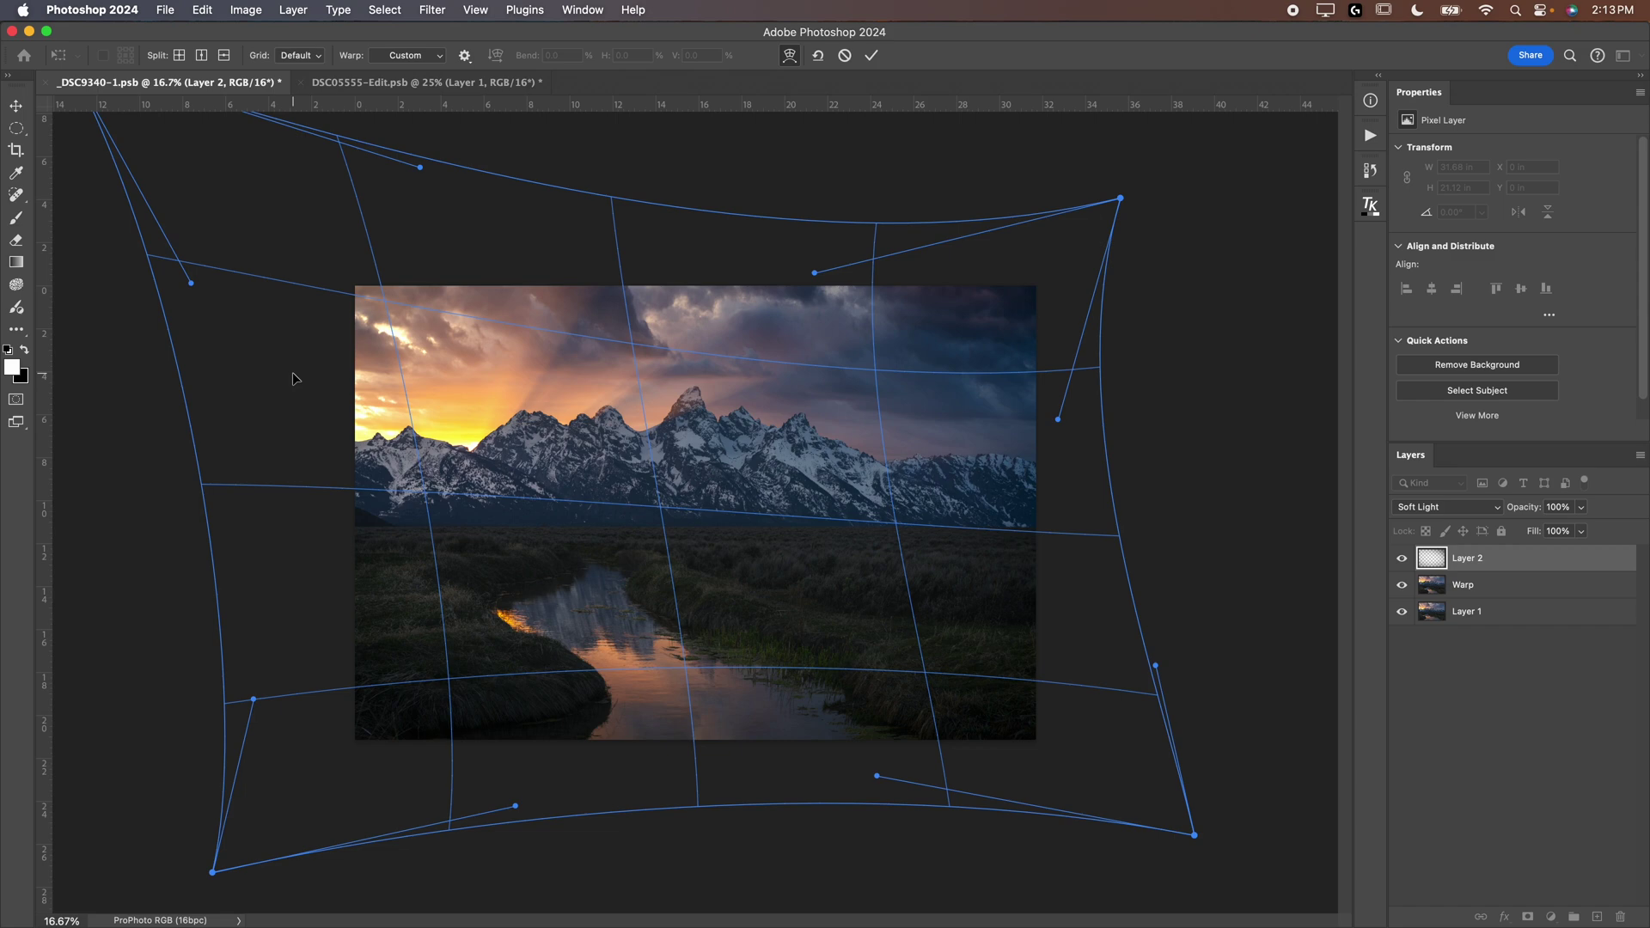
- Refine the warp's corners and edges further outward, then commit it
{"action": "key", "text": "super+minus"}
{"action": "left_click_drag", "start_coordinate": [301, 246], "coordinate": [351, 265]}
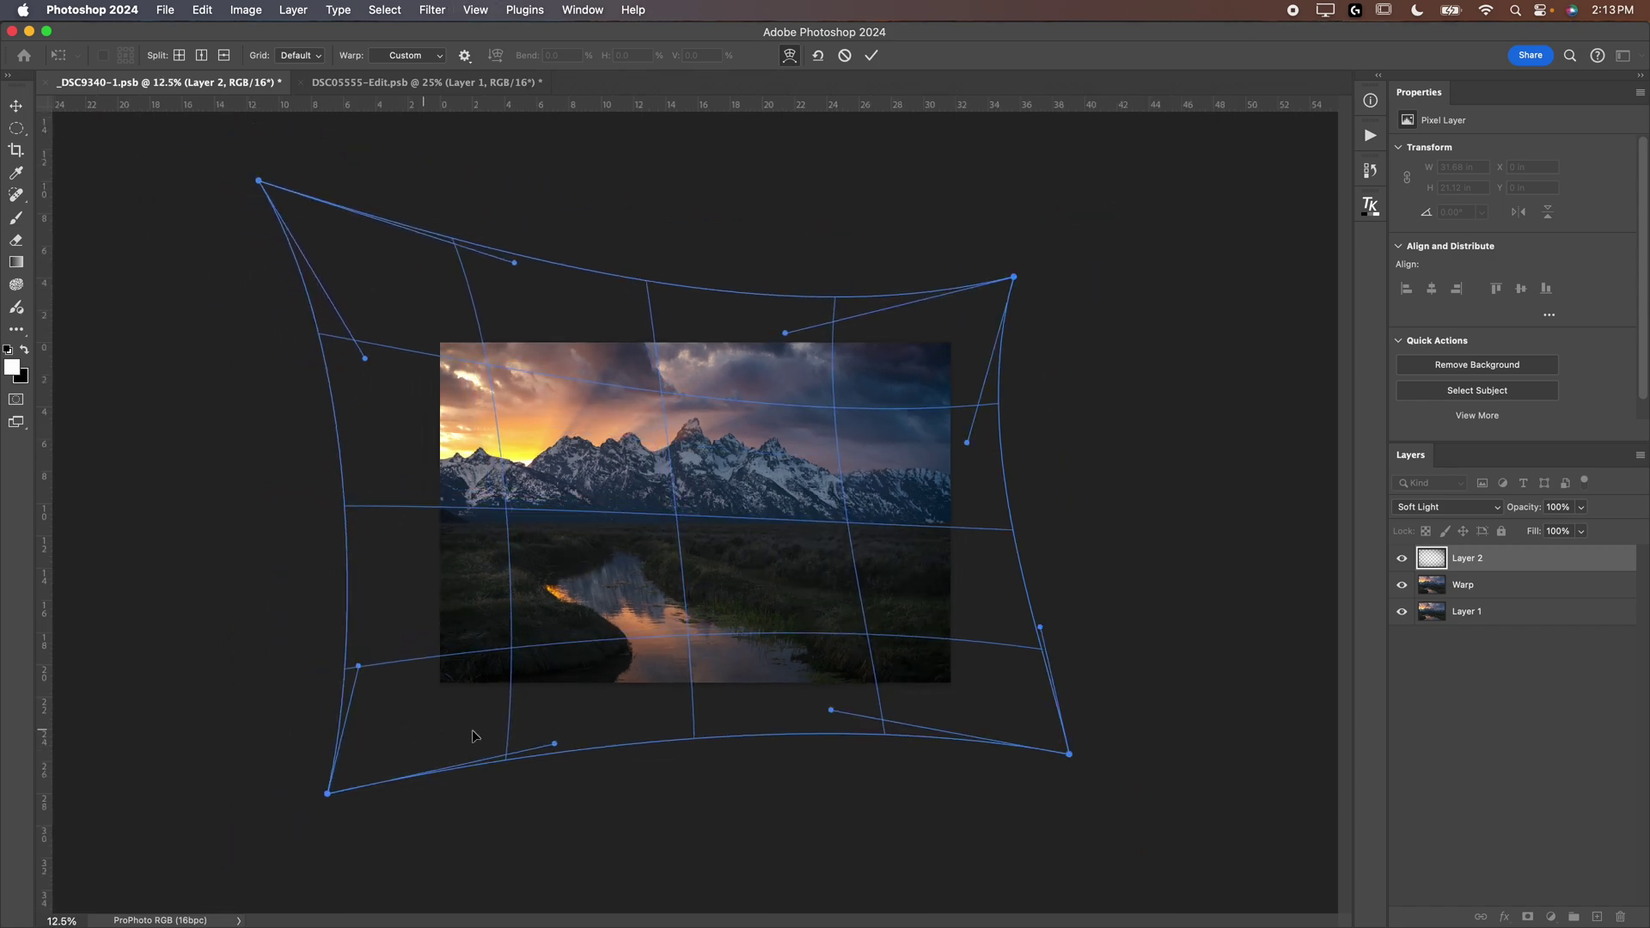
{"action": "left_click_drag", "start_coordinate": [706, 694], "coordinate": [1080, 776]}
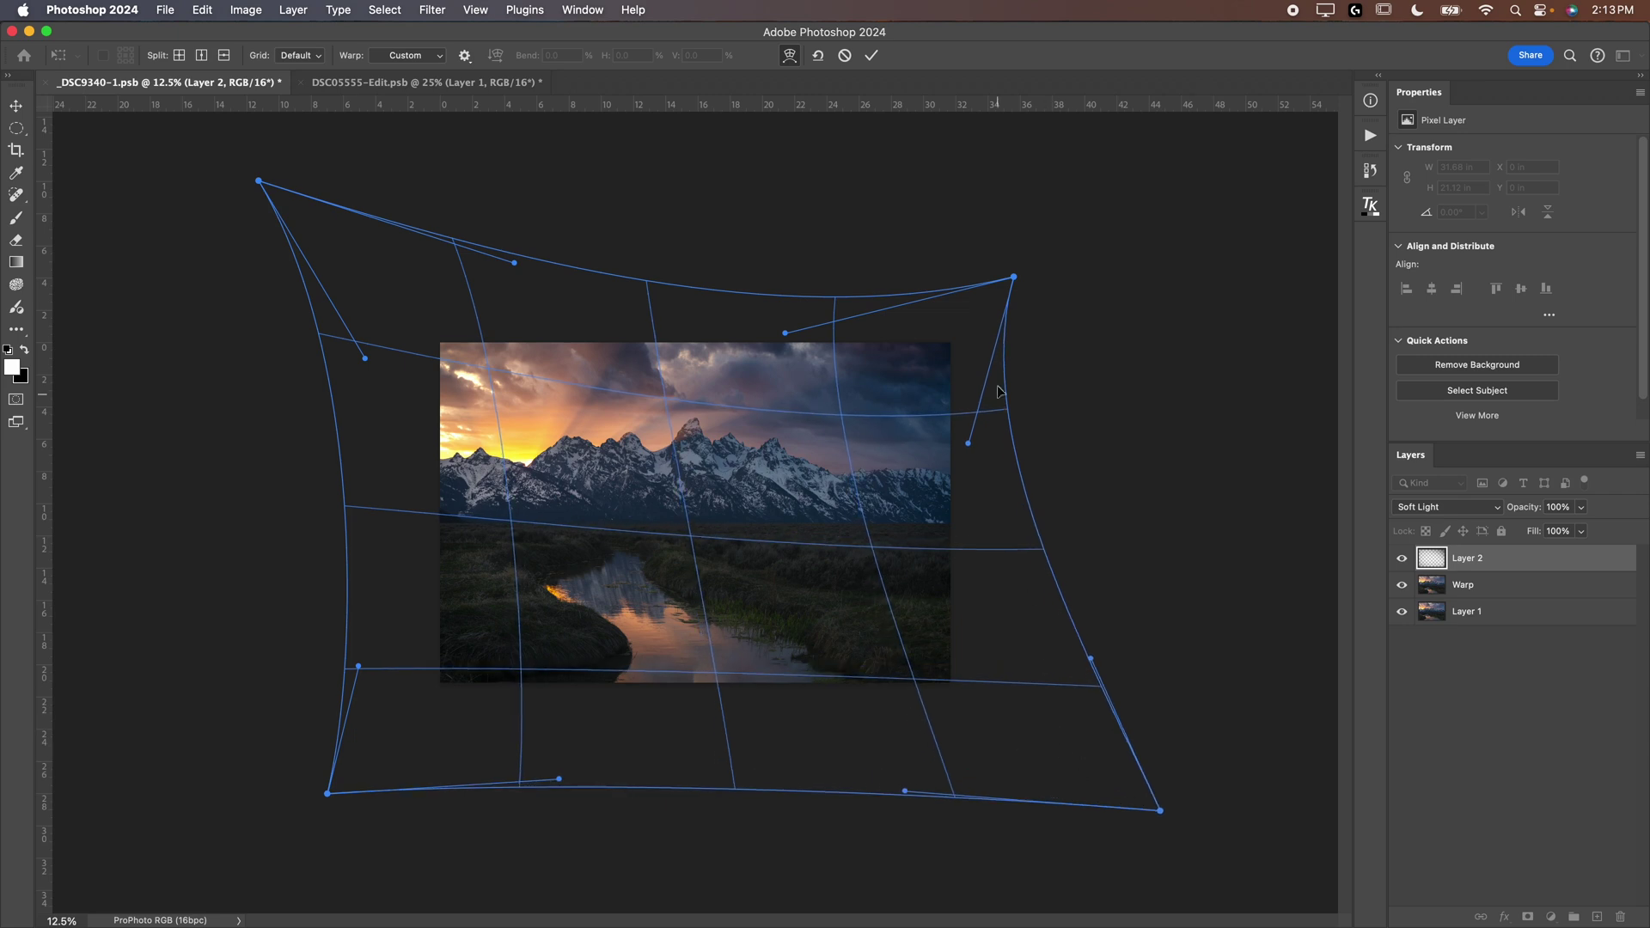
{"action": "left_click_drag", "start_coordinate": [1013, 276], "coordinate": [1156, 149]}
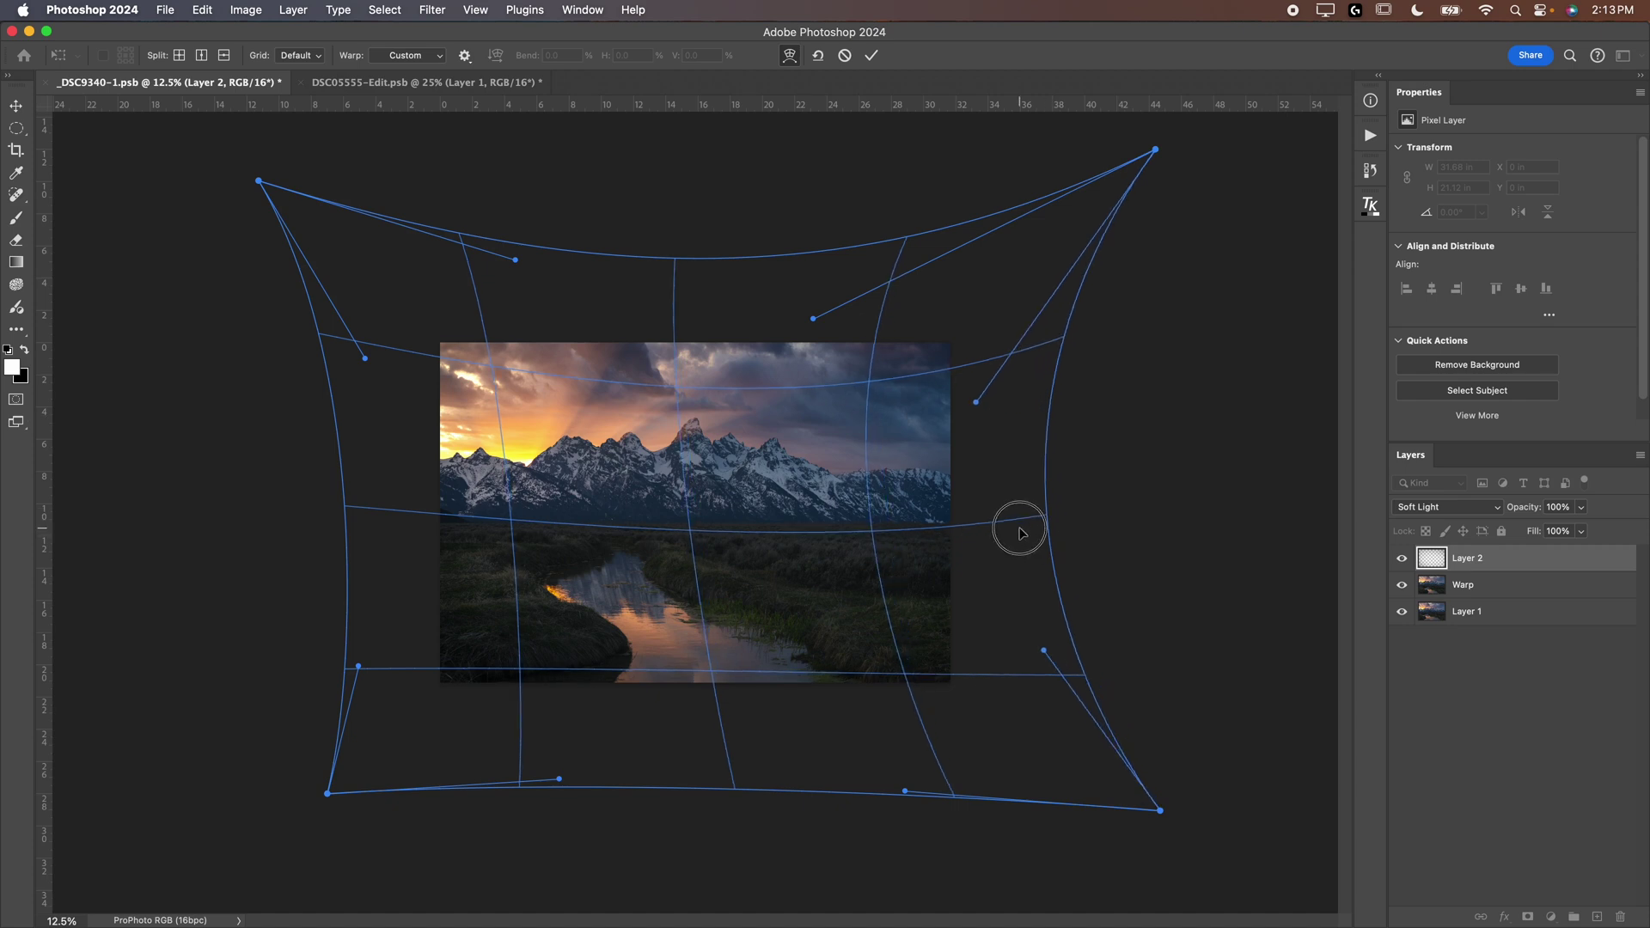
{"action": "left_click_drag", "start_coordinate": [1020, 533], "coordinate": [1034, 538]}
{"action": "left_click_drag", "start_coordinate": [1116, 803], "coordinate": [1009, 745]}
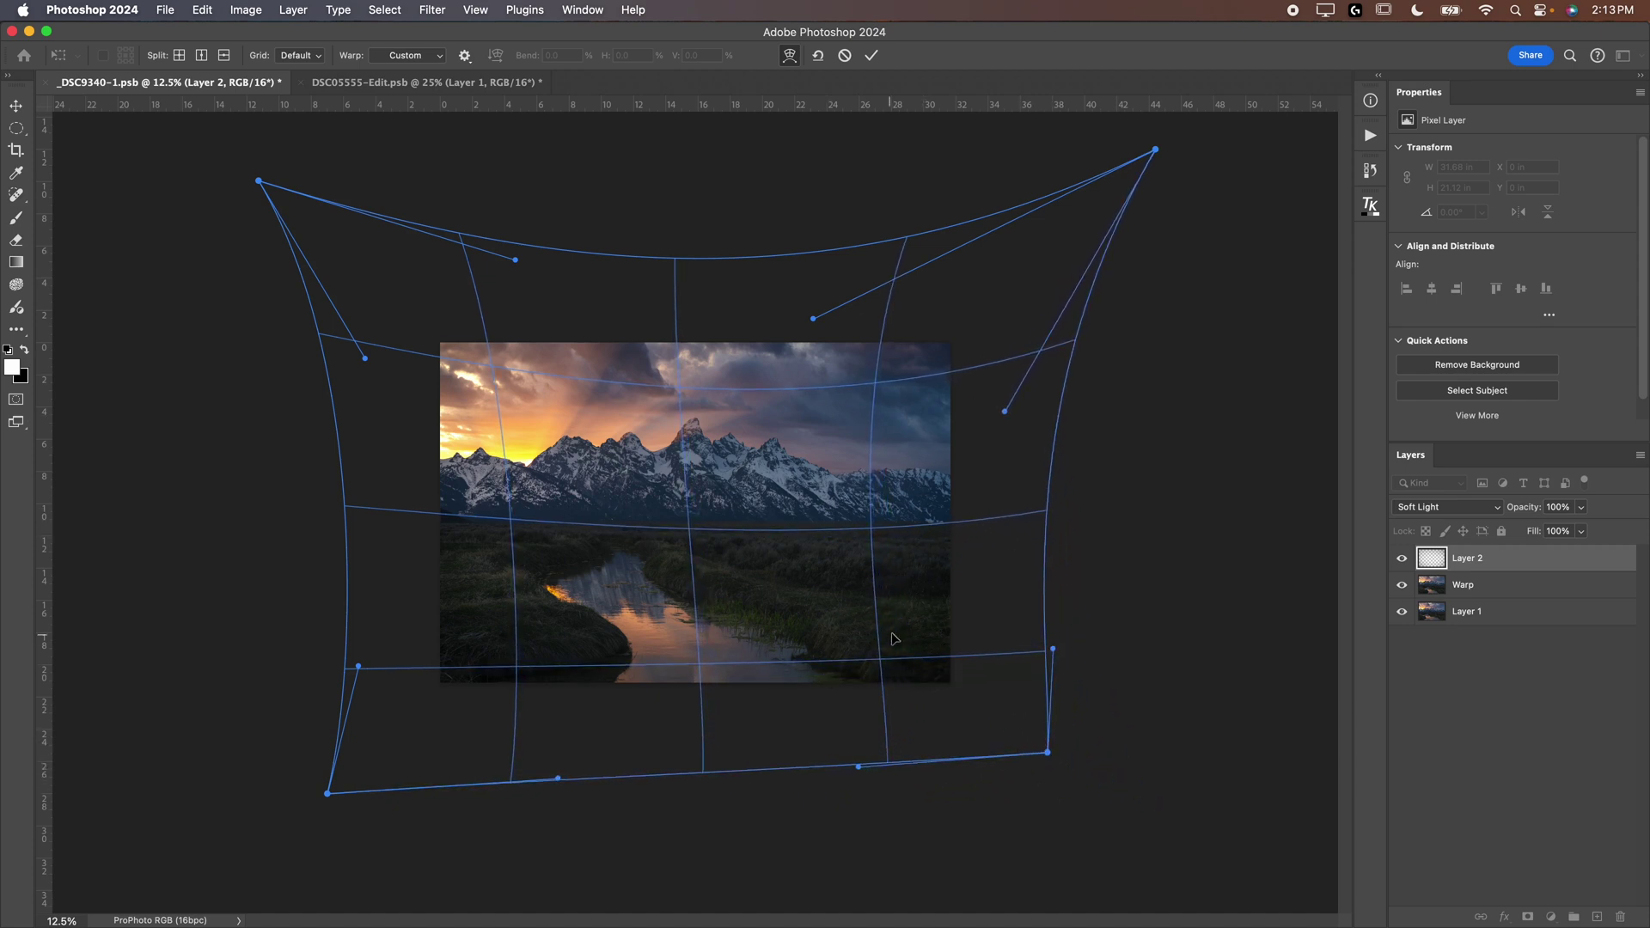
{"action": "left_click_drag", "start_coordinate": [1002, 722], "coordinate": [1034, 743]}
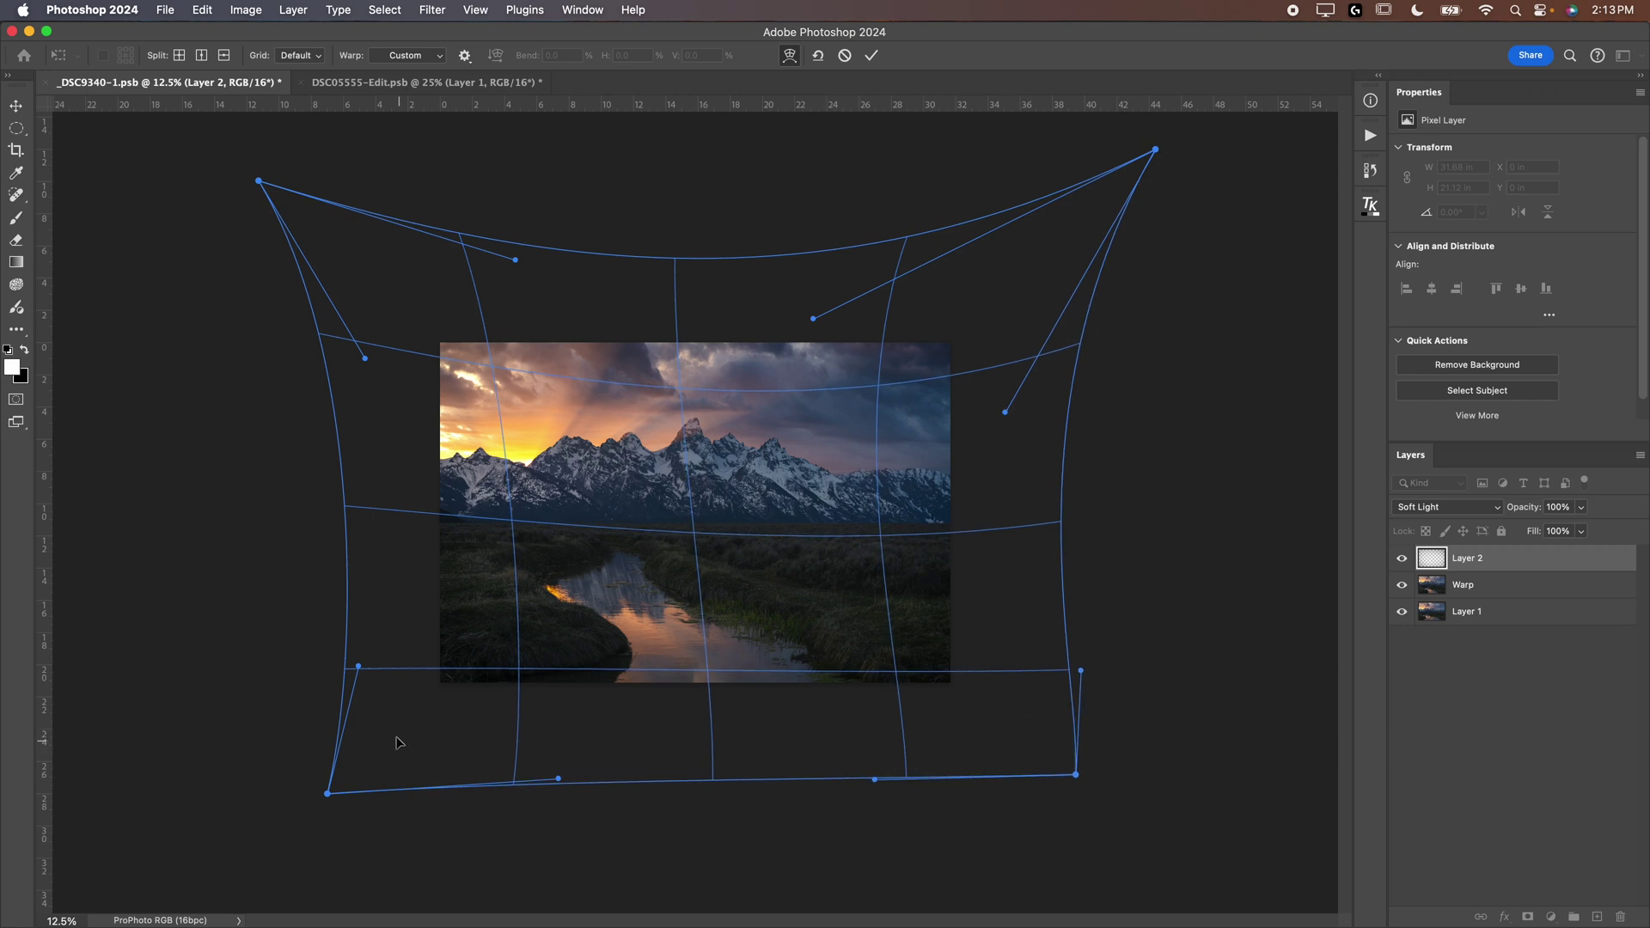
{"action": "left_click_drag", "start_coordinate": [434, 742], "coordinate": [427, 733]}
{"action": "mouse_move", "coordinate": [674, 733]}
{"action": "left_mouse_down"}
{"action": "mouse_move", "coordinate": [667, 700]}
{"action": "mouse_move", "coordinate": [733, 696]}
{"action": "mouse_move", "coordinate": [647, 713]}
{"action": "left_mouse_up"}
{"action": "mouse_move", "coordinate": [696, 292]}
{"action": "left_mouse_down"}
{"action": "mouse_move", "coordinate": [700, 325]}
{"action": "mouse_move", "coordinate": [696, 269]}
{"action": "mouse_move", "coordinate": [698, 303]}
{"action": "left_mouse_up"}
{"action": "left_click_drag", "start_coordinate": [1006, 412], "coordinate": [1057, 417]}
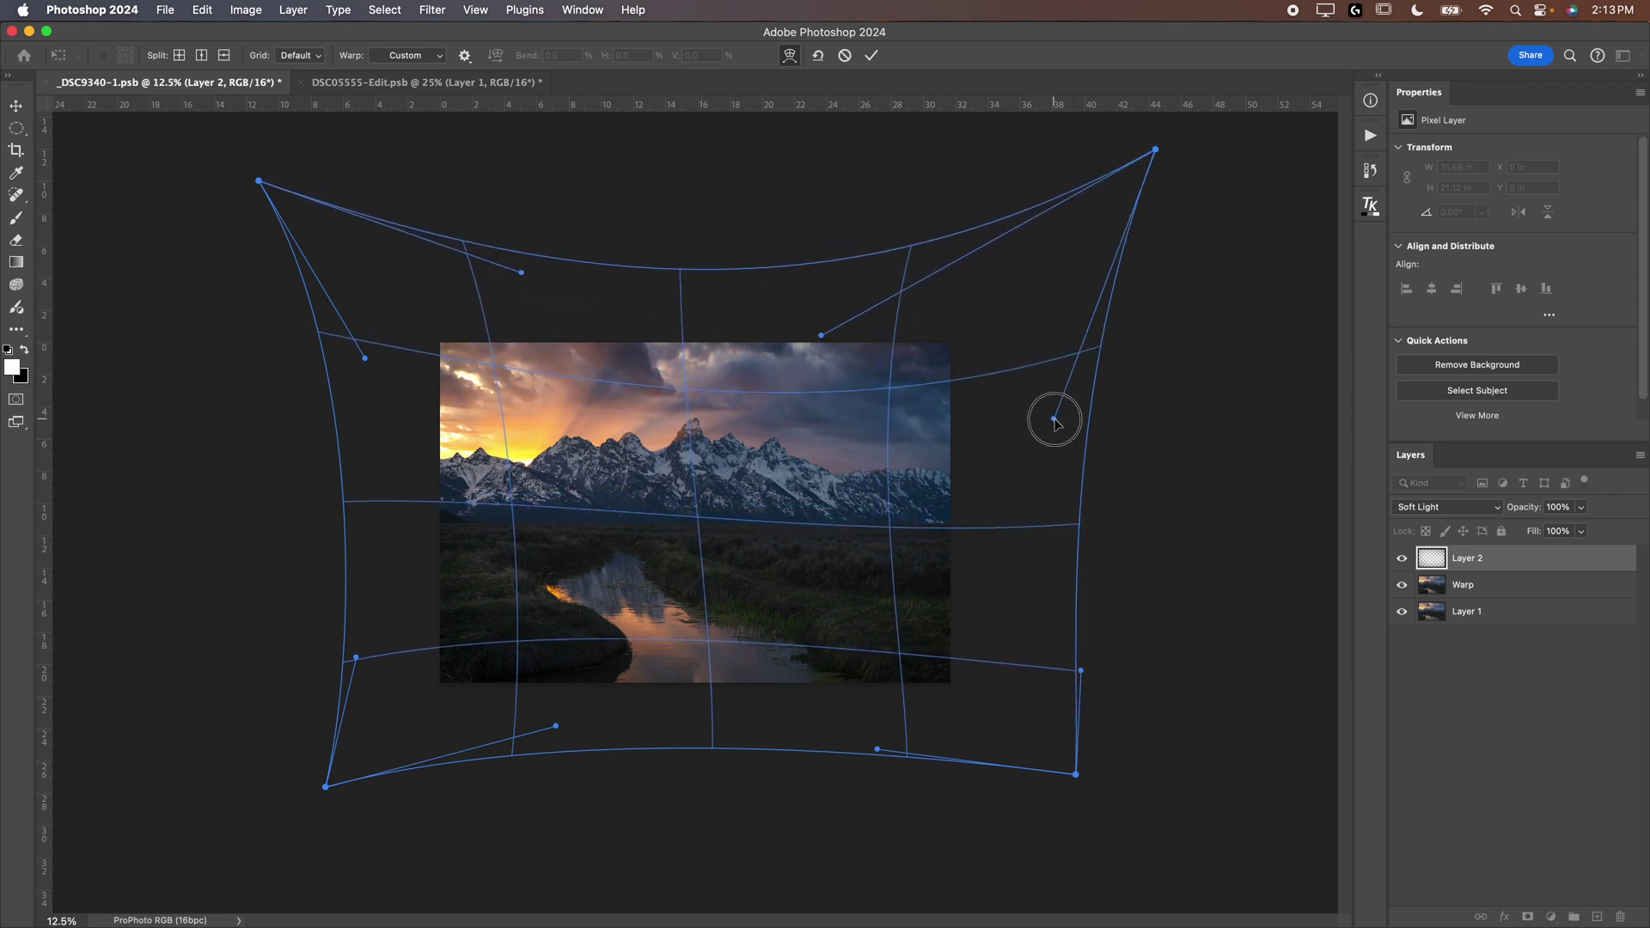
{"action": "left_click_drag", "start_coordinate": [1157, 150], "coordinate": [1187, 124]}
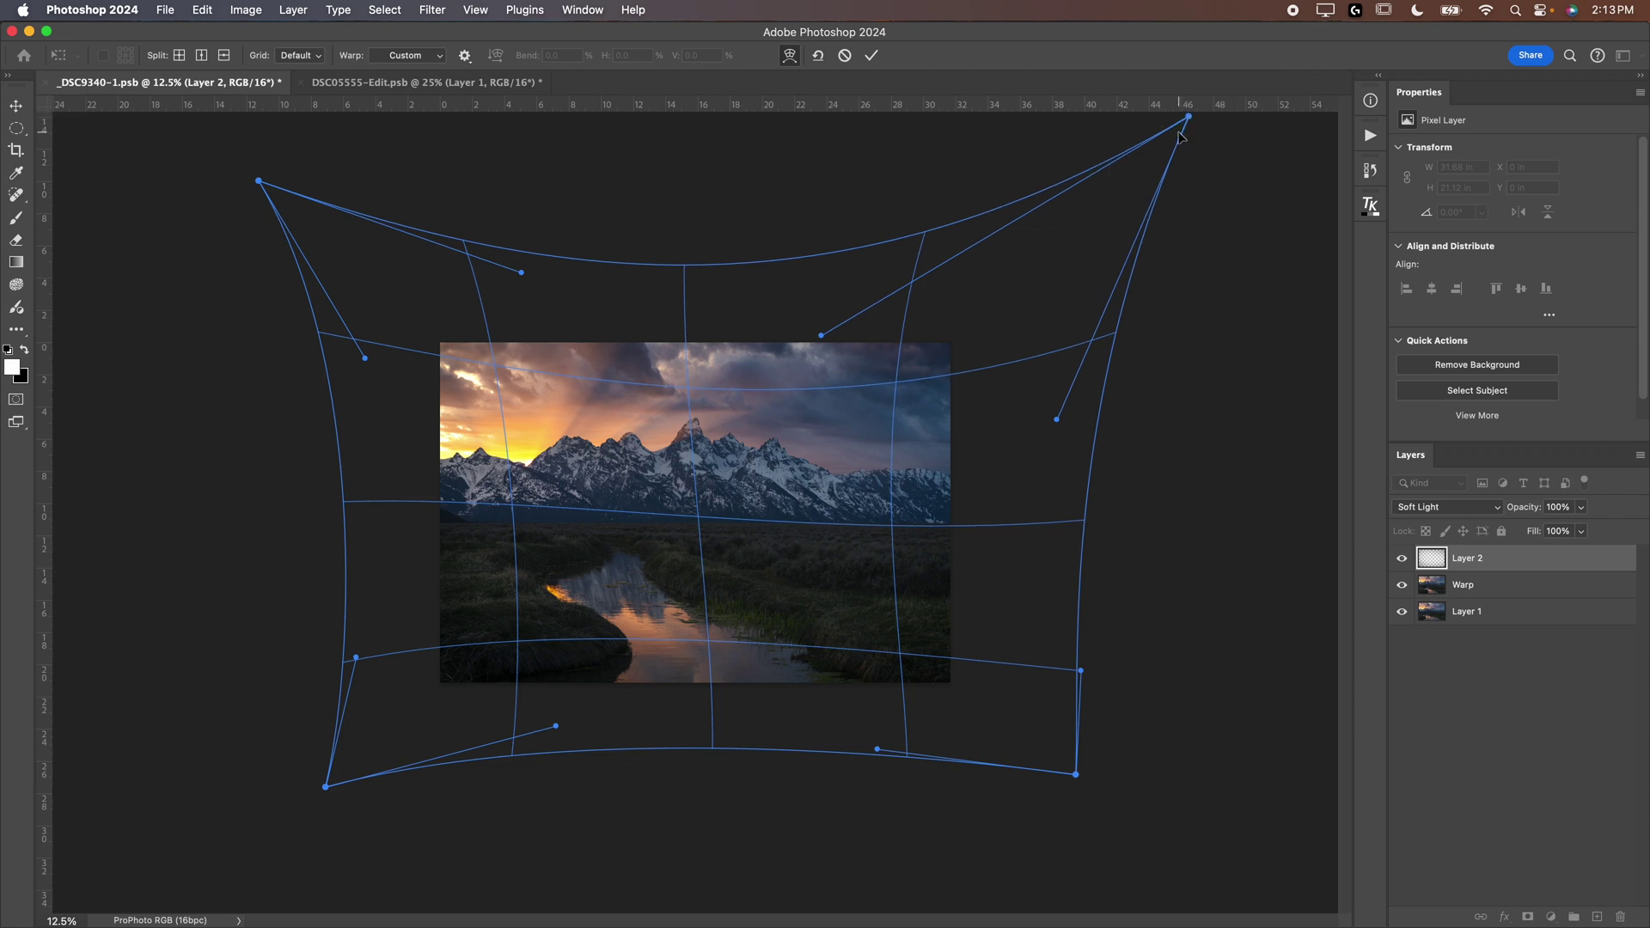
{"action": "key", "text": "super+minus"}
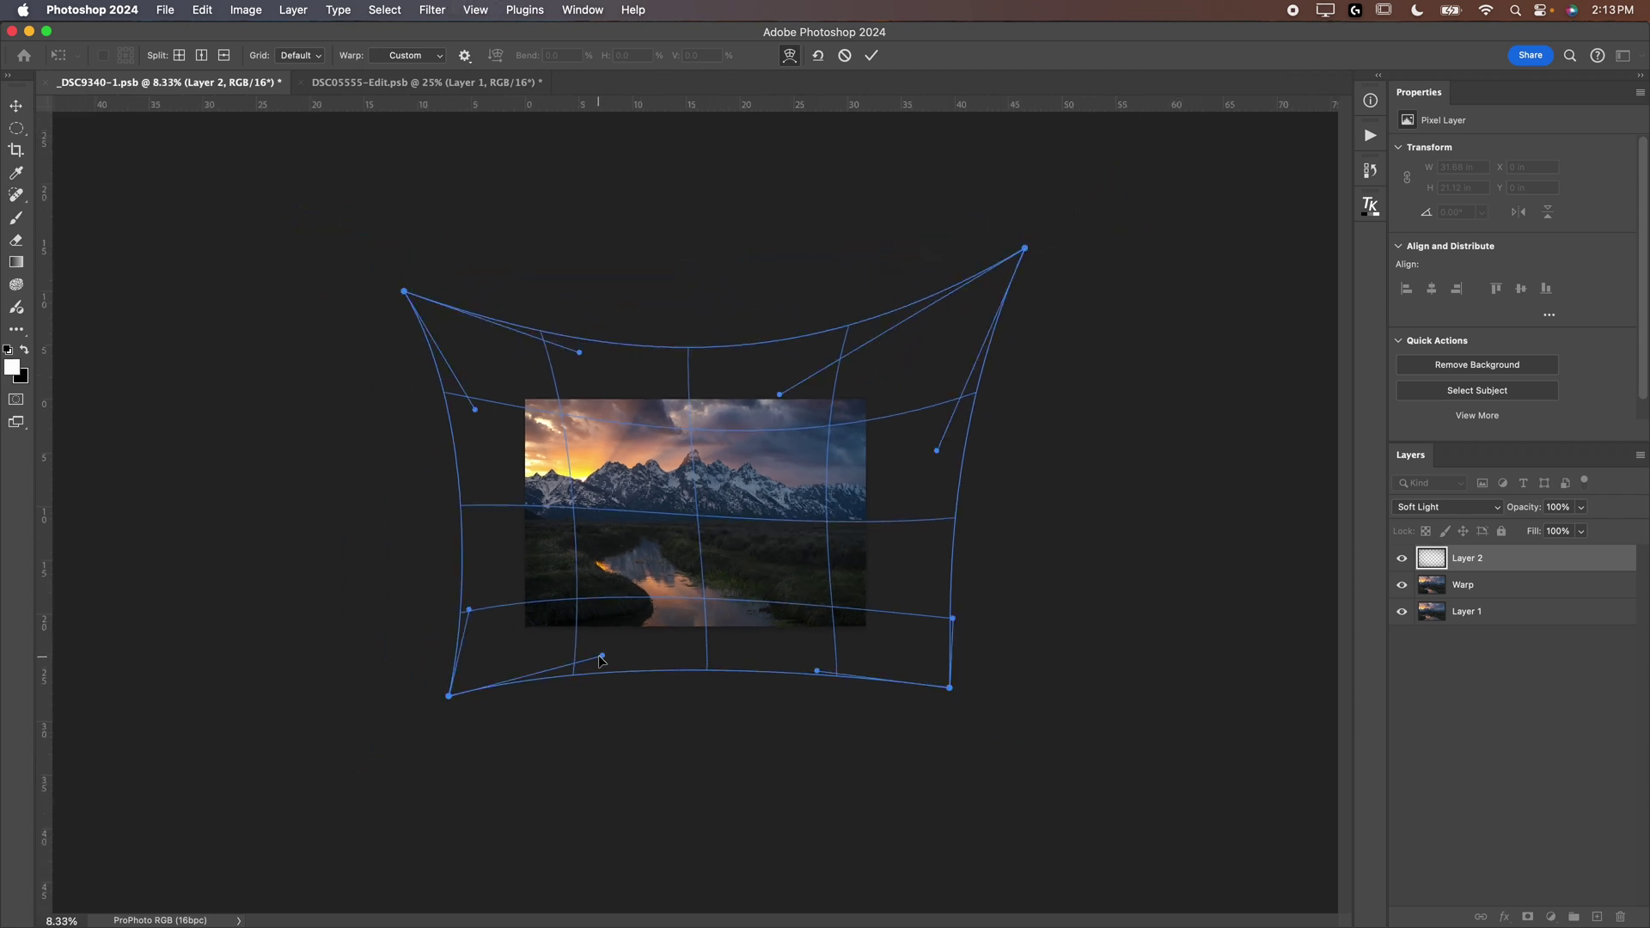
{"action": "left_click_drag", "start_coordinate": [602, 659], "coordinate": [667, 656]}
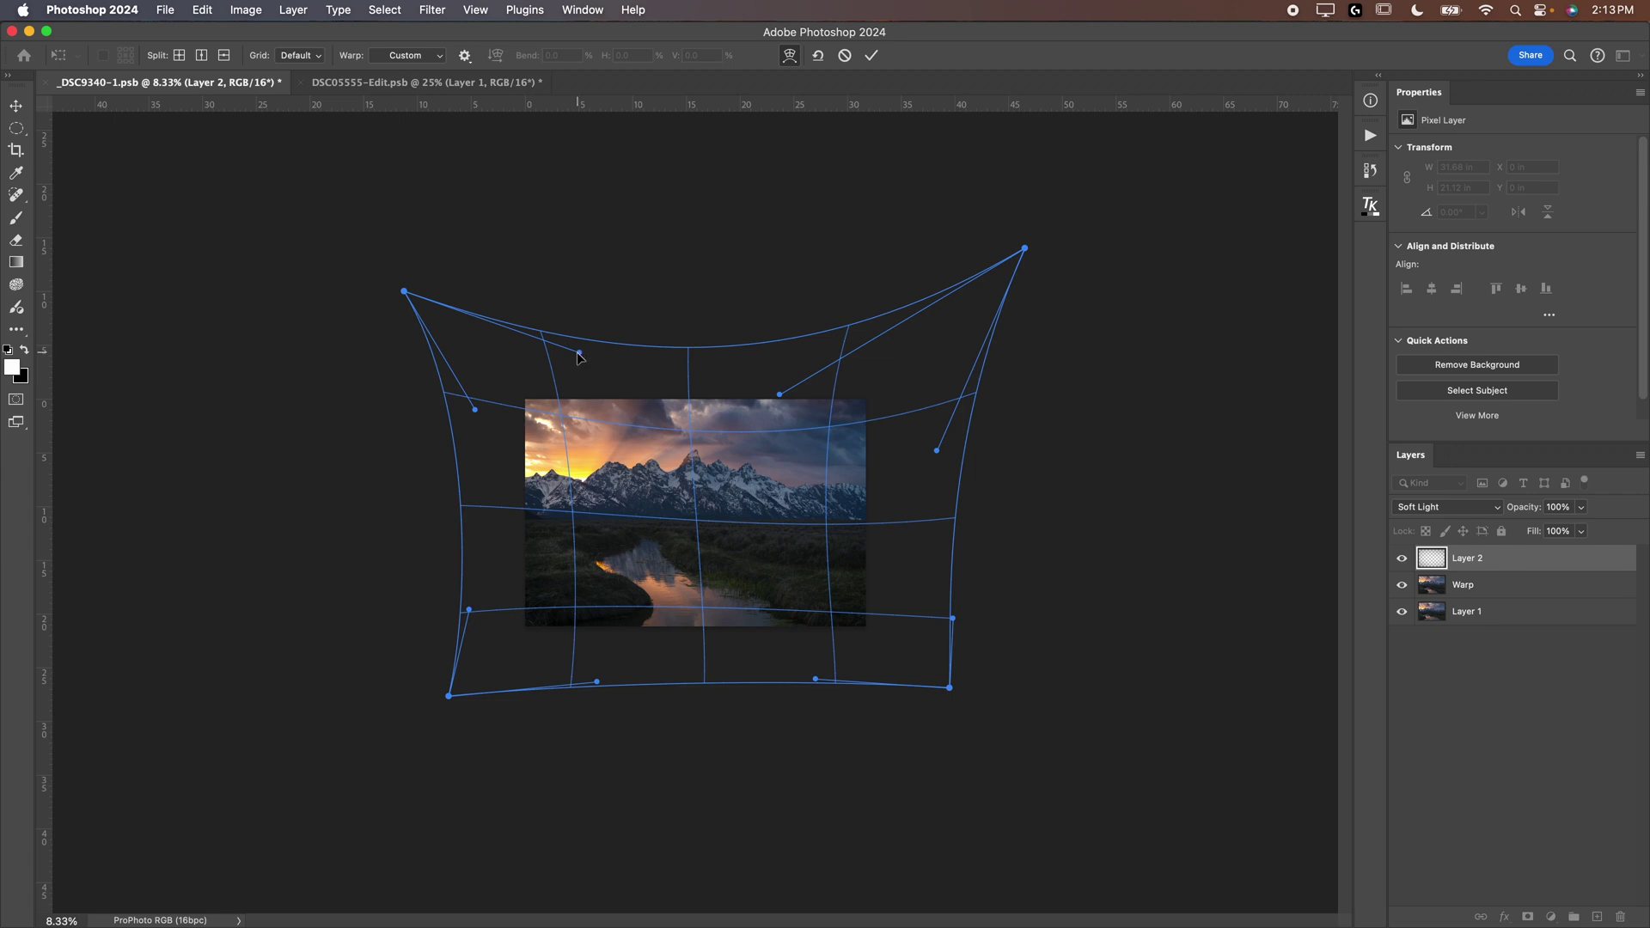
{"action": "mouse_move", "coordinate": [715, 357]}
{"action": "left_mouse_down"}
{"action": "mouse_move", "coordinate": [719, 332]}
{"action": "mouse_move", "coordinate": [719, 351]}
{"action": "left_mouse_up"}
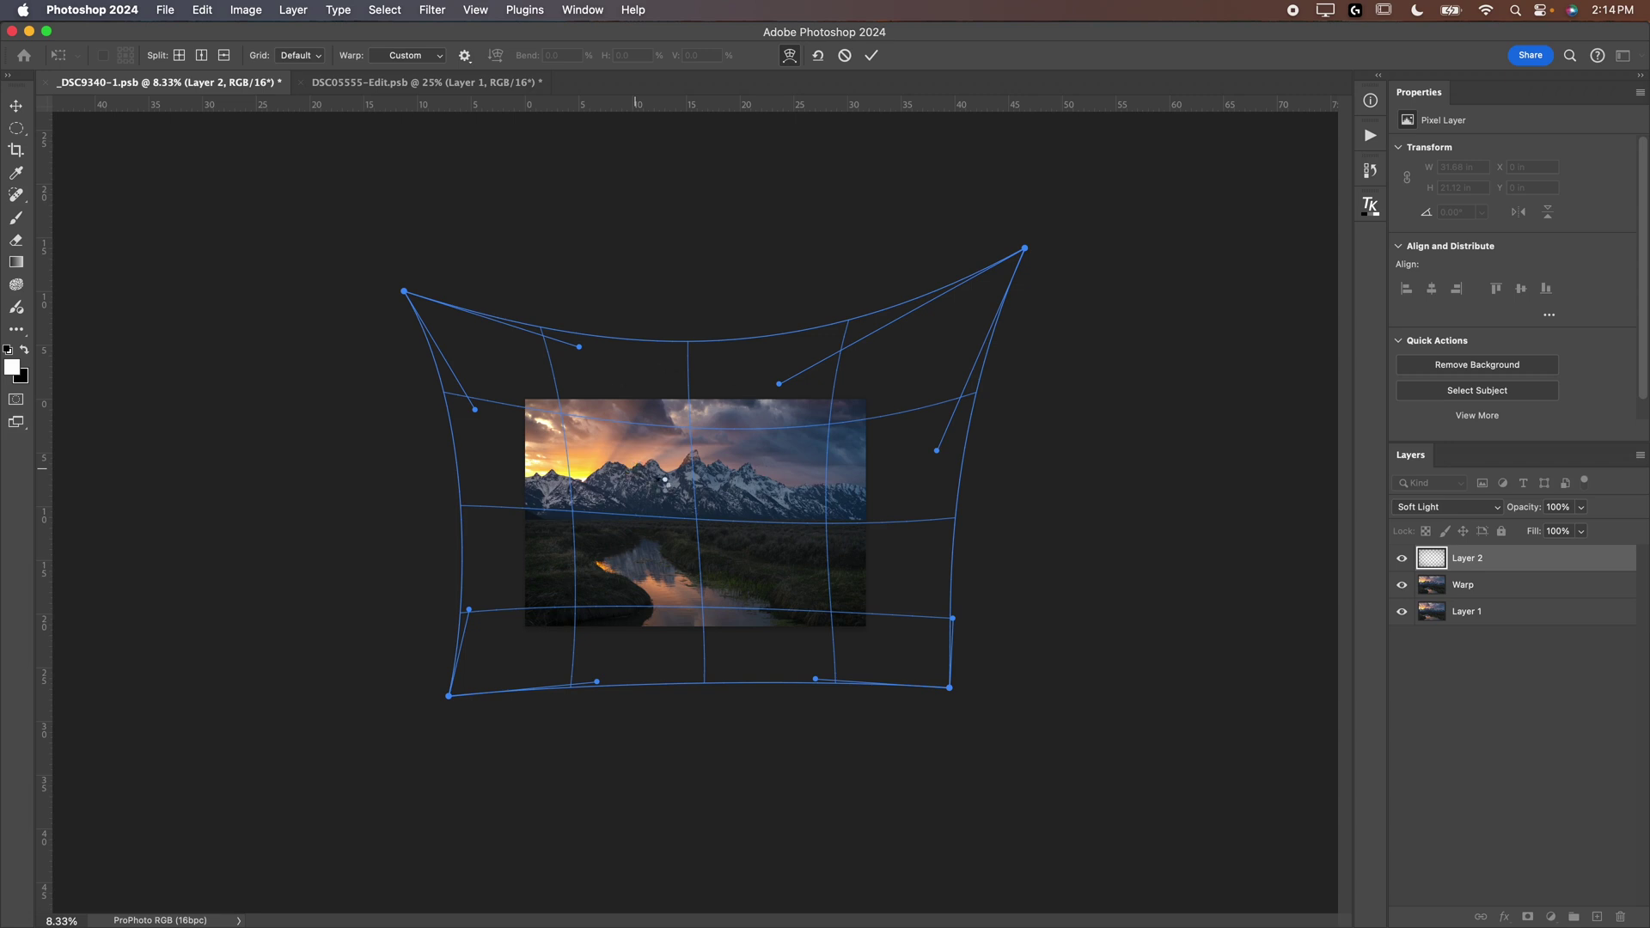
{"action": "key", "text": "Return"}
- Toggle Layer 2 off and on to compare, then bring up the DSC05555-Edit.psb sunset
{"action": "key", "text": "super+0"}
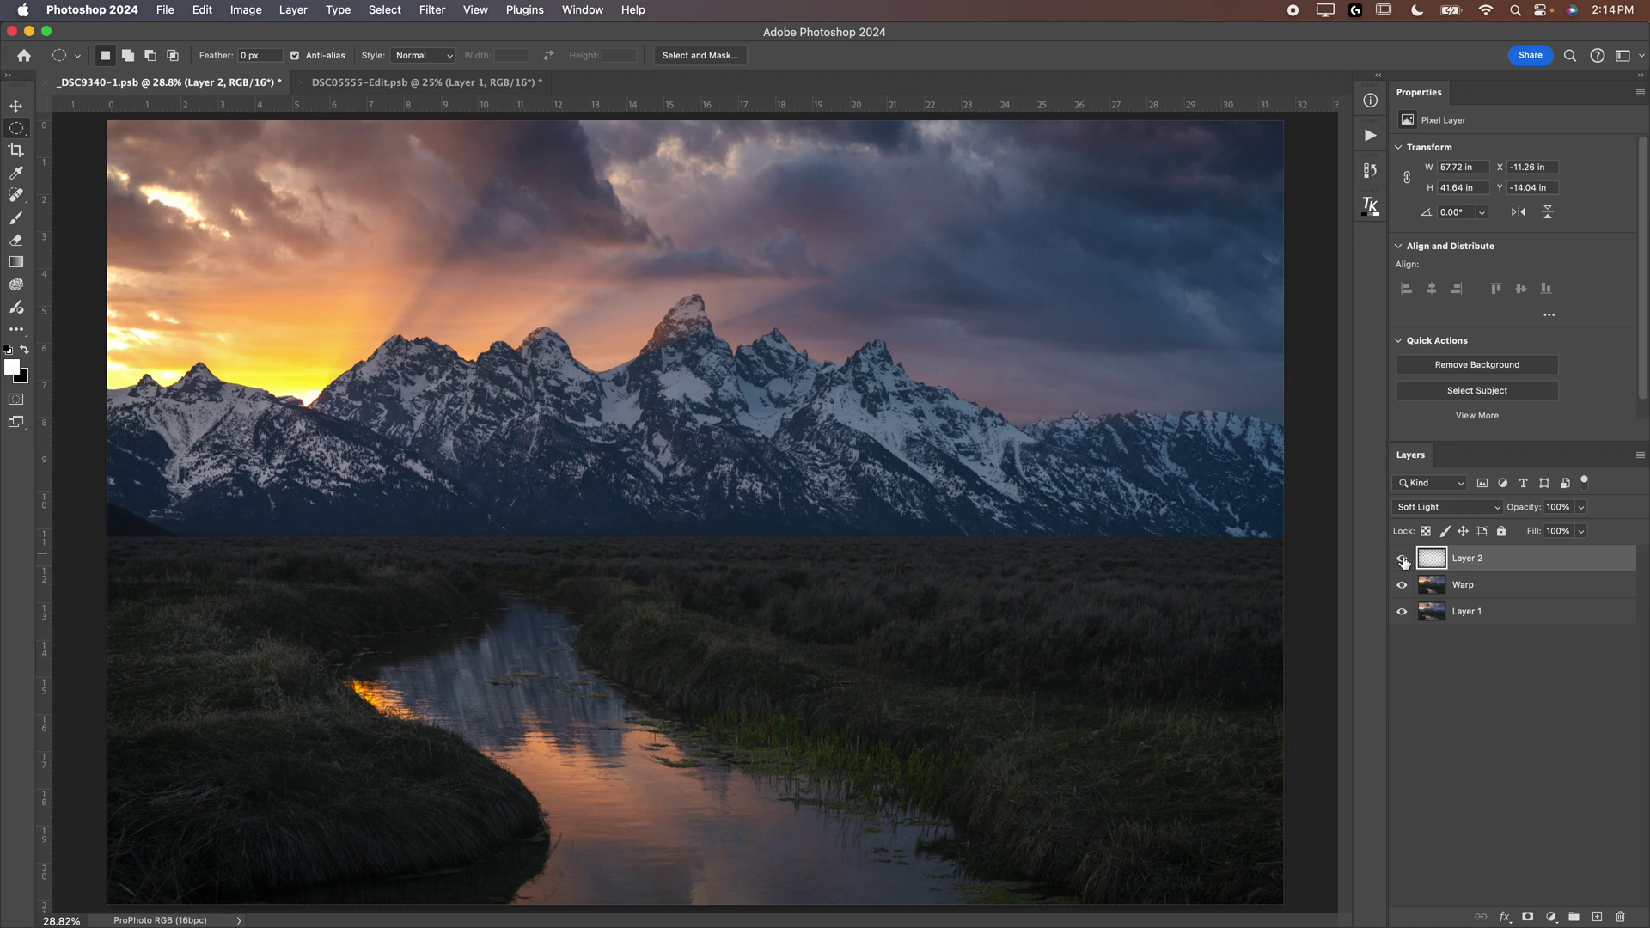
{"action": "left_click", "coordinate": [1402, 560]}
{"action": "left_click", "coordinate": [1401, 560]}
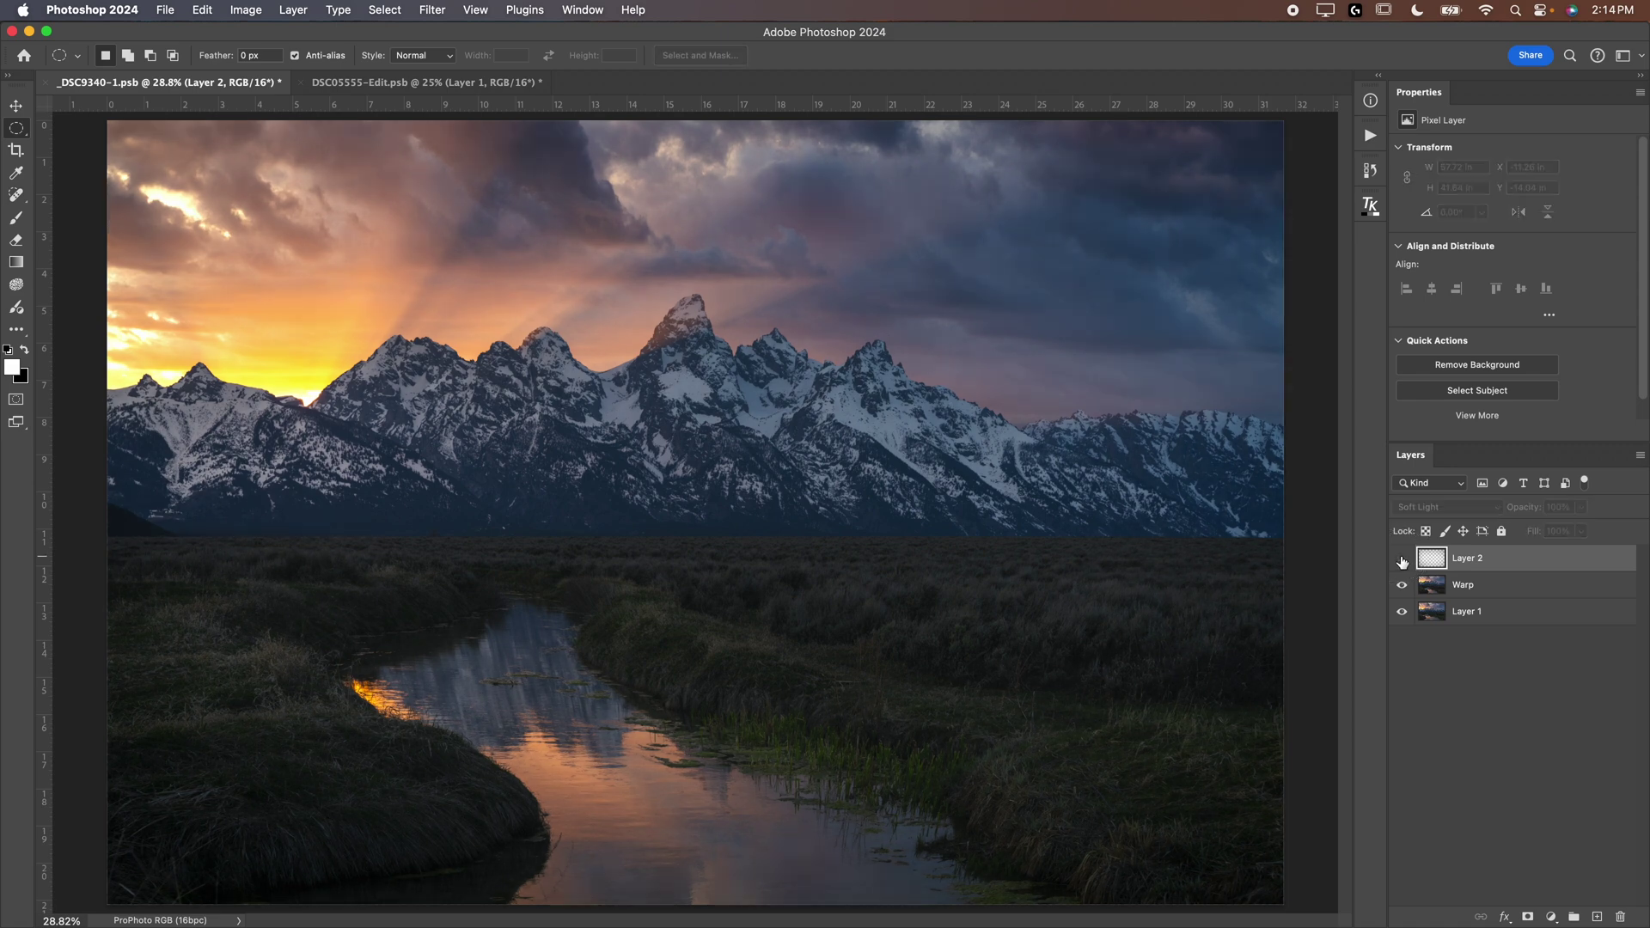
{"action": "left_click", "coordinate": [1402, 560]}
{"action": "left_click", "coordinate": [1401, 560]}
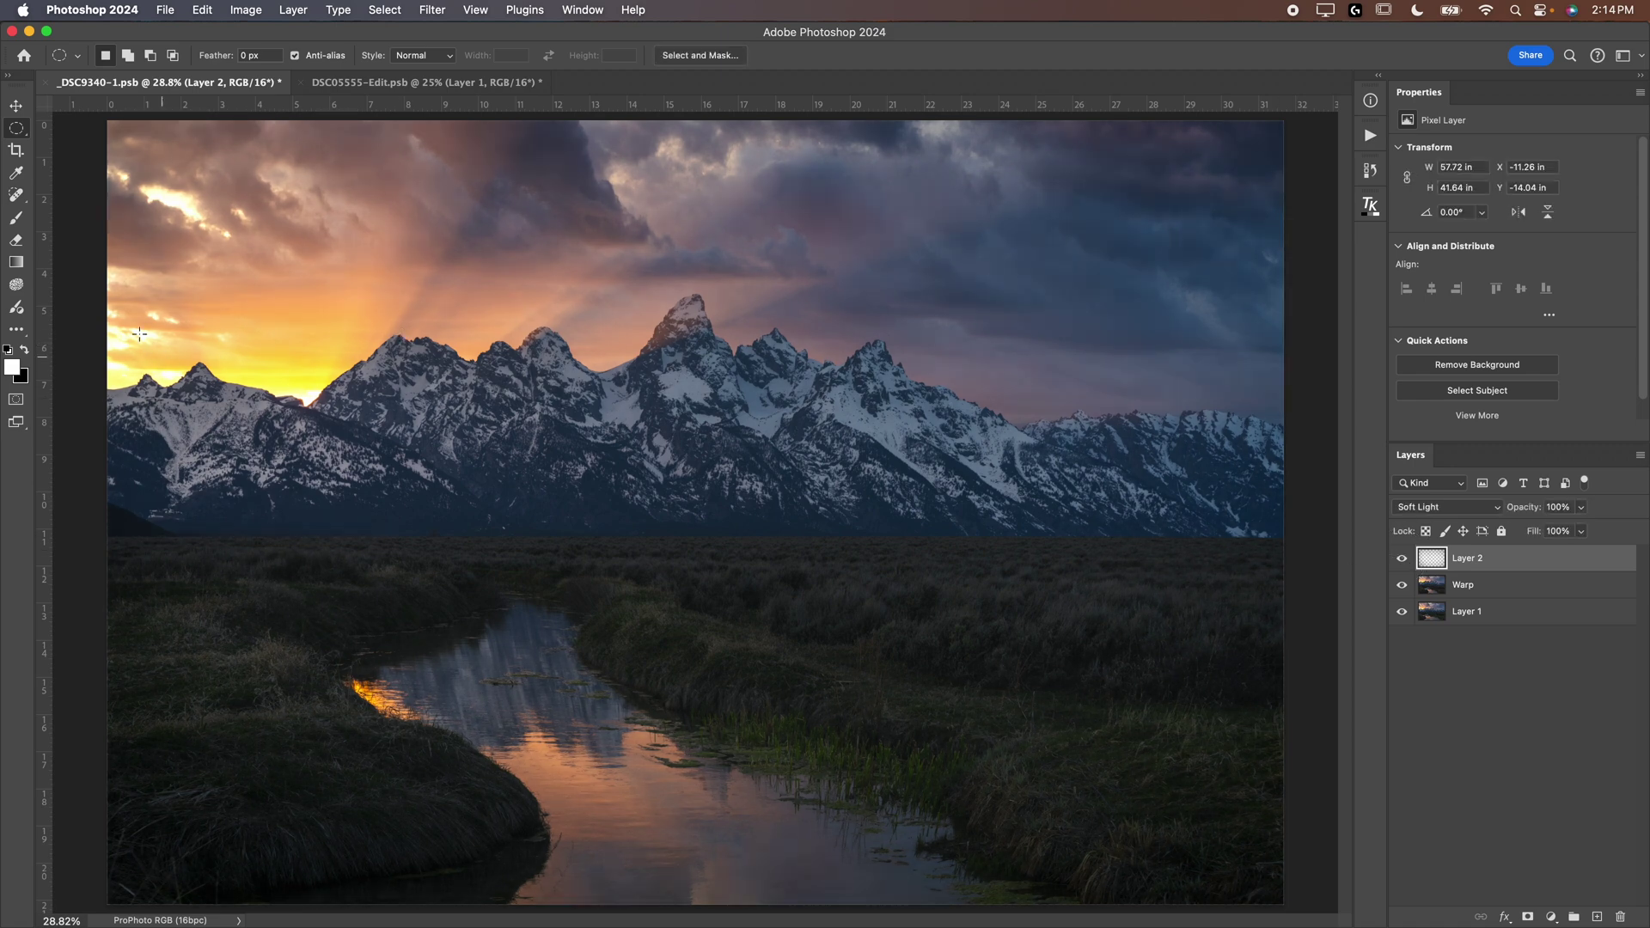
{"action": "left_click", "coordinate": [1401, 560]}
{"action": "left_click", "coordinate": [1402, 560]}
{"action": "key", "text": "ctrl+Tab"}
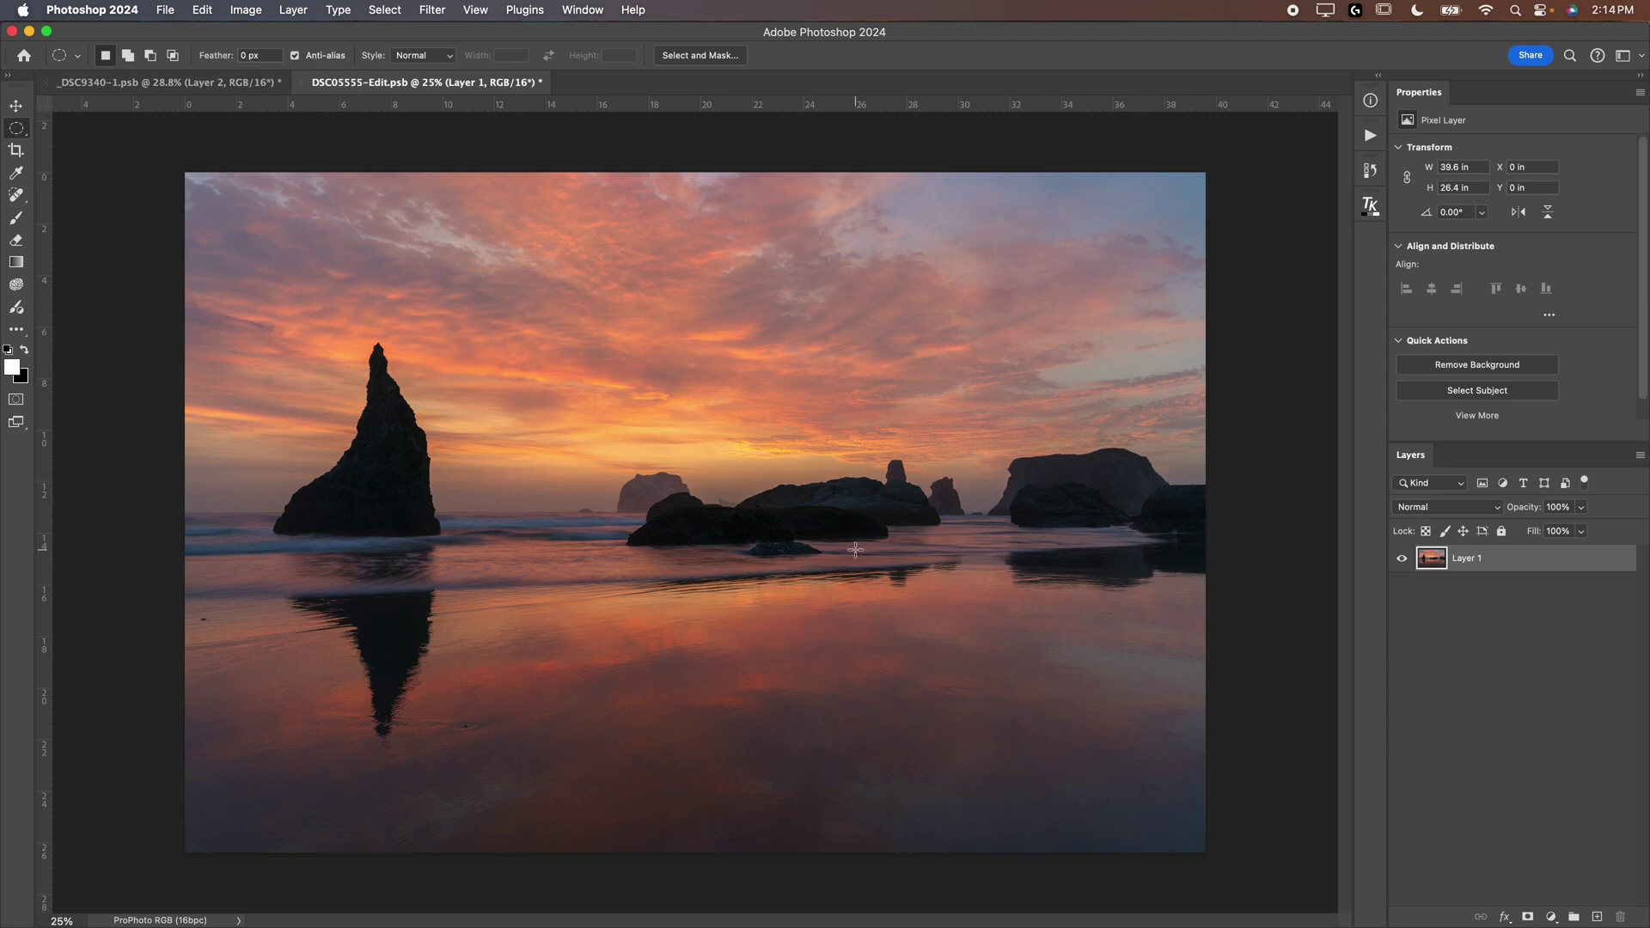
{"action": "left_click", "coordinate": [1551, 916]}
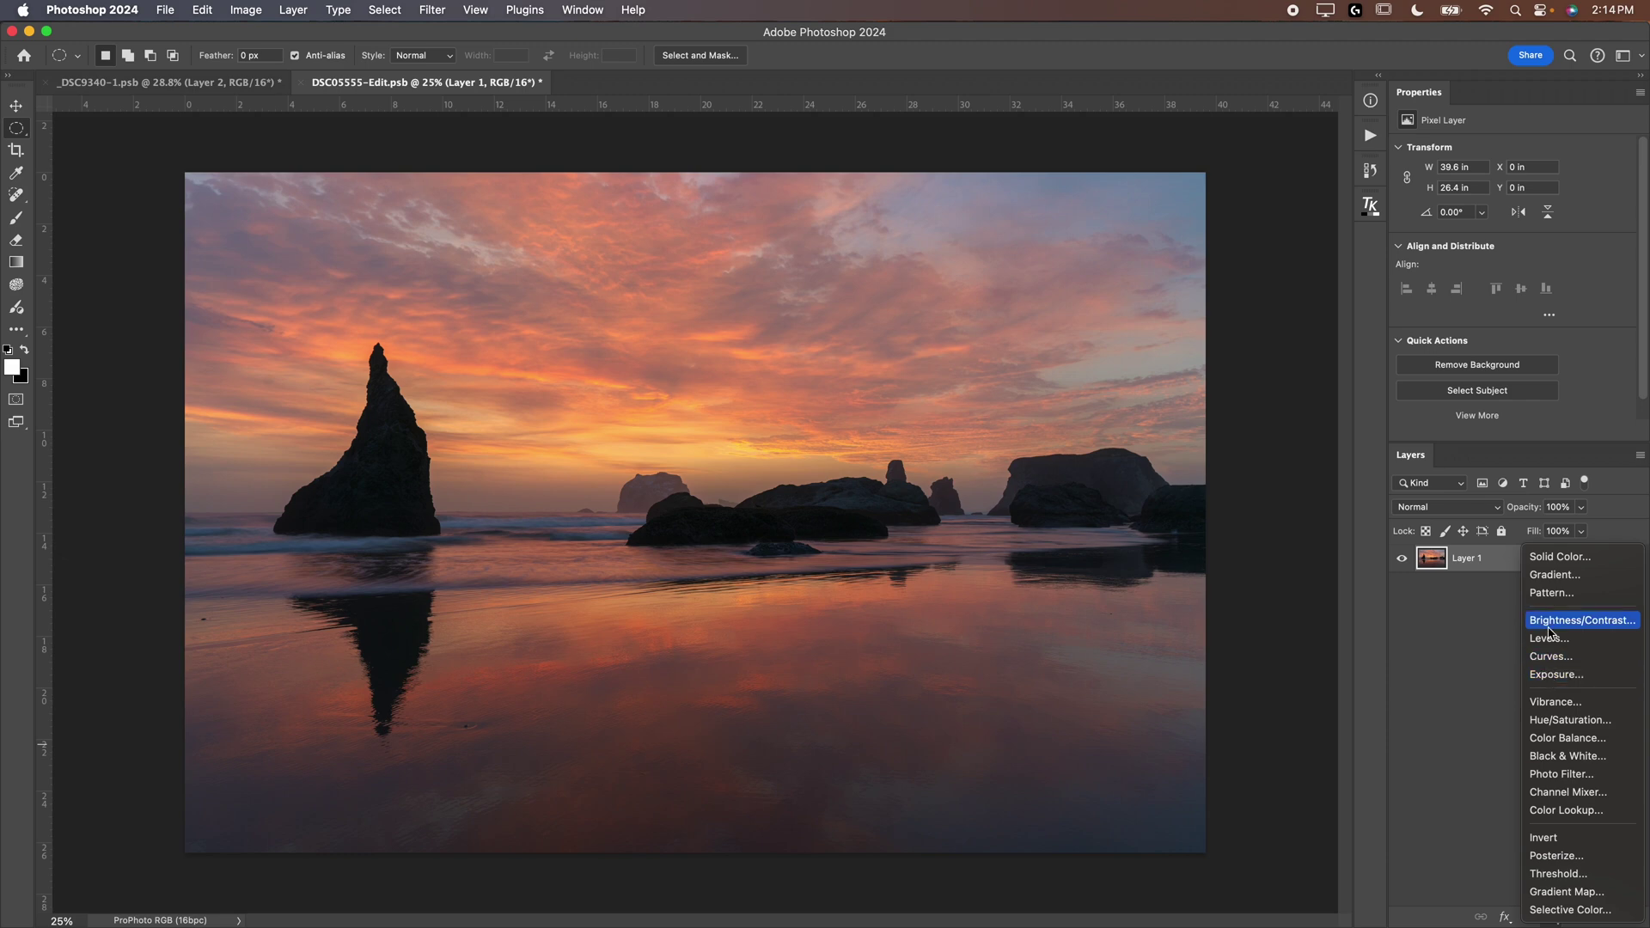
{"action": "left_click", "coordinate": [1547, 629]}
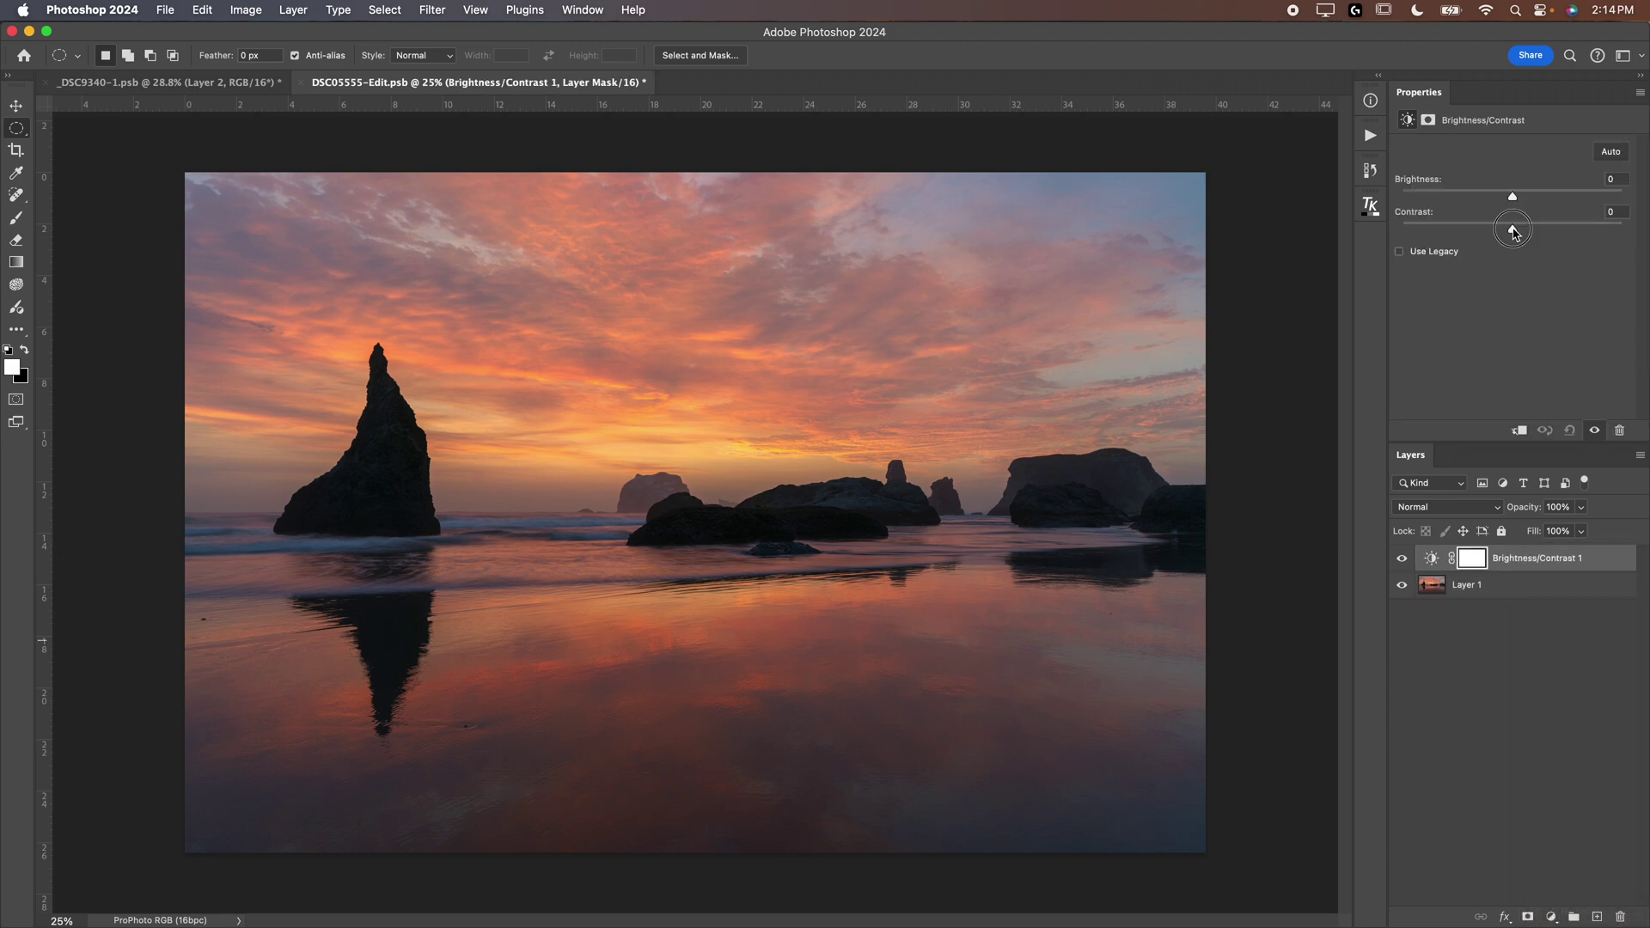
{"action": "left_click_drag", "start_coordinate": [1514, 229], "coordinate": [1640, 228]}
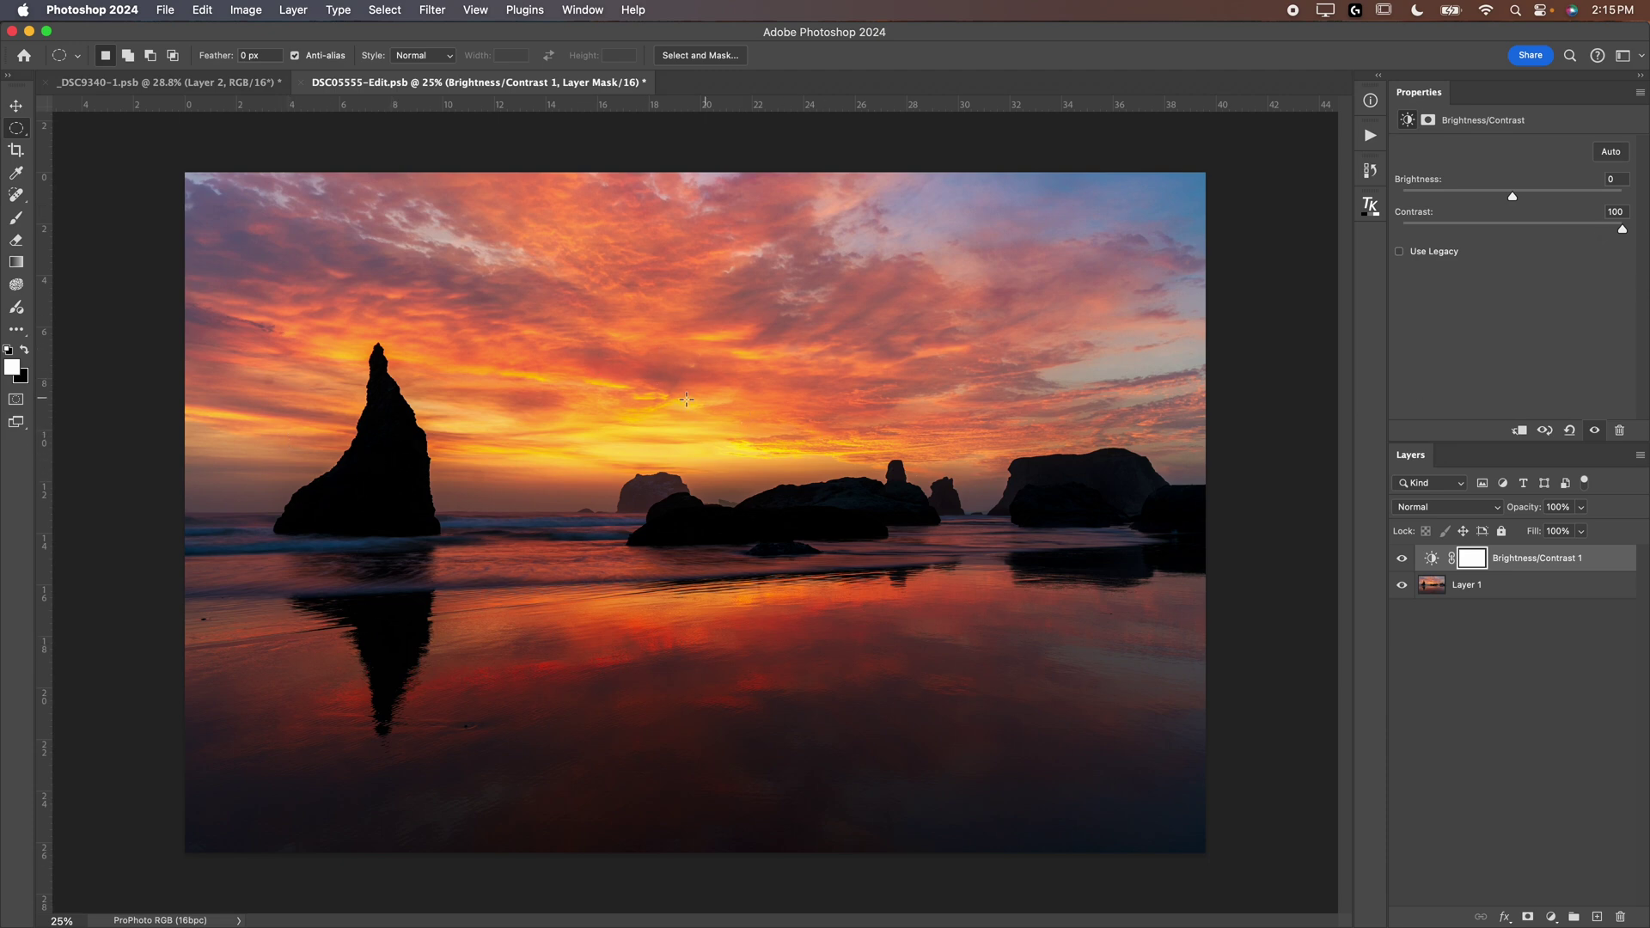
{"action": "left_click", "coordinate": [1427, 561]}
{"action": "key", "text": "Delete"}
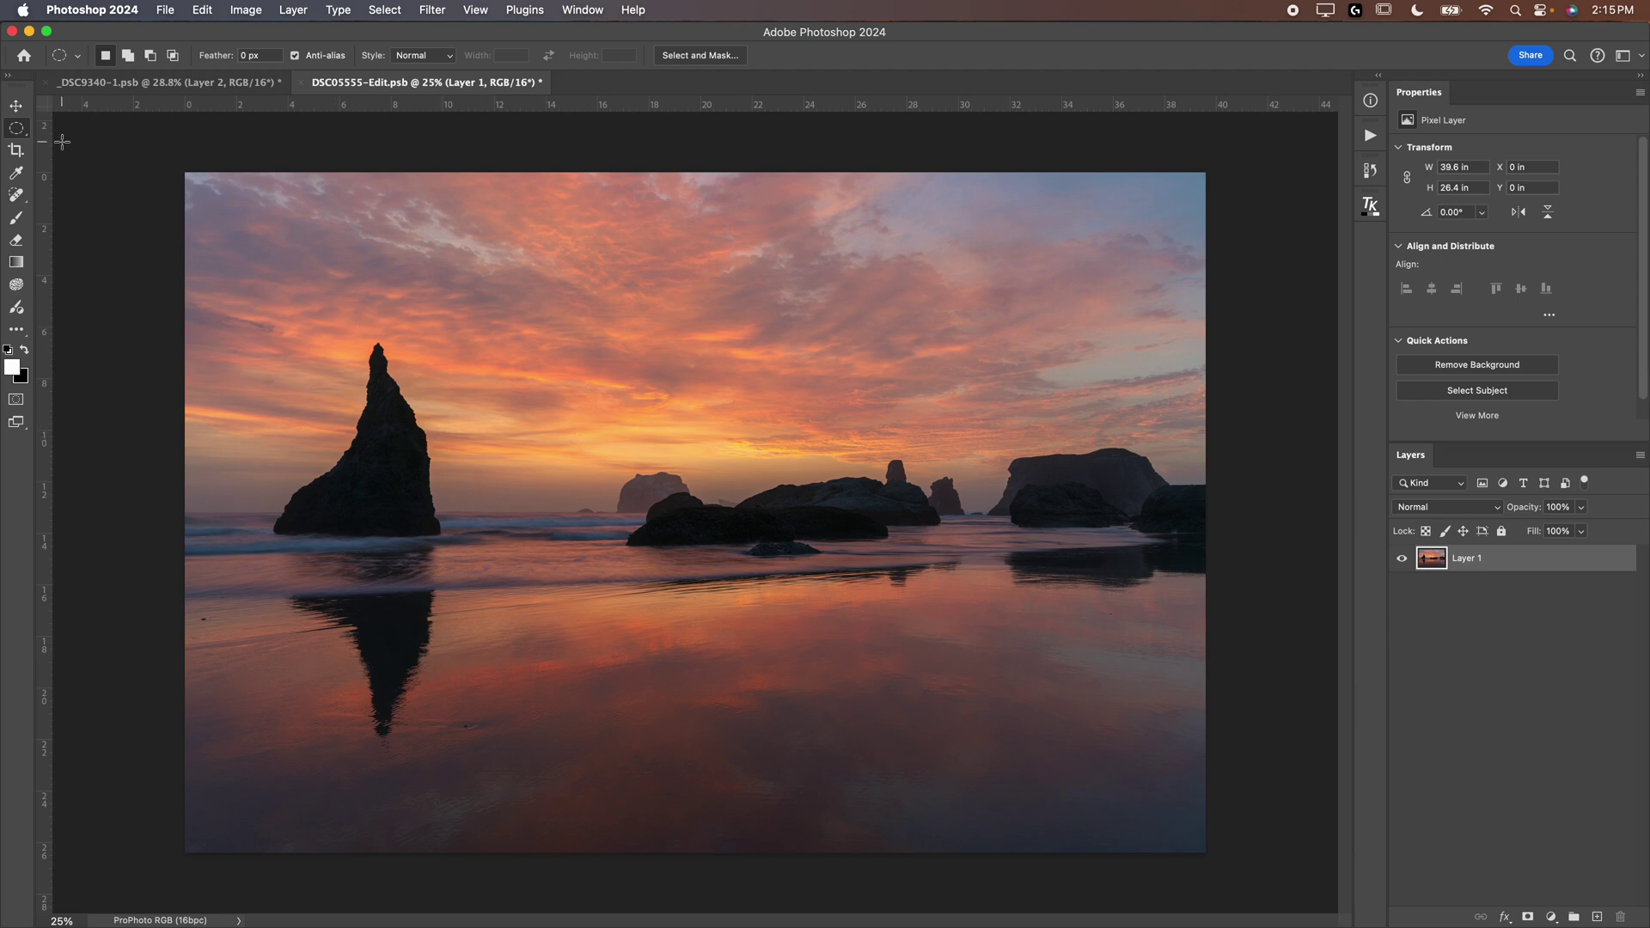
- Quick-select the rocks, sea and beach, refining the horizon edge with a 175 brush
{"action": "left_click", "coordinate": [13, 130]}
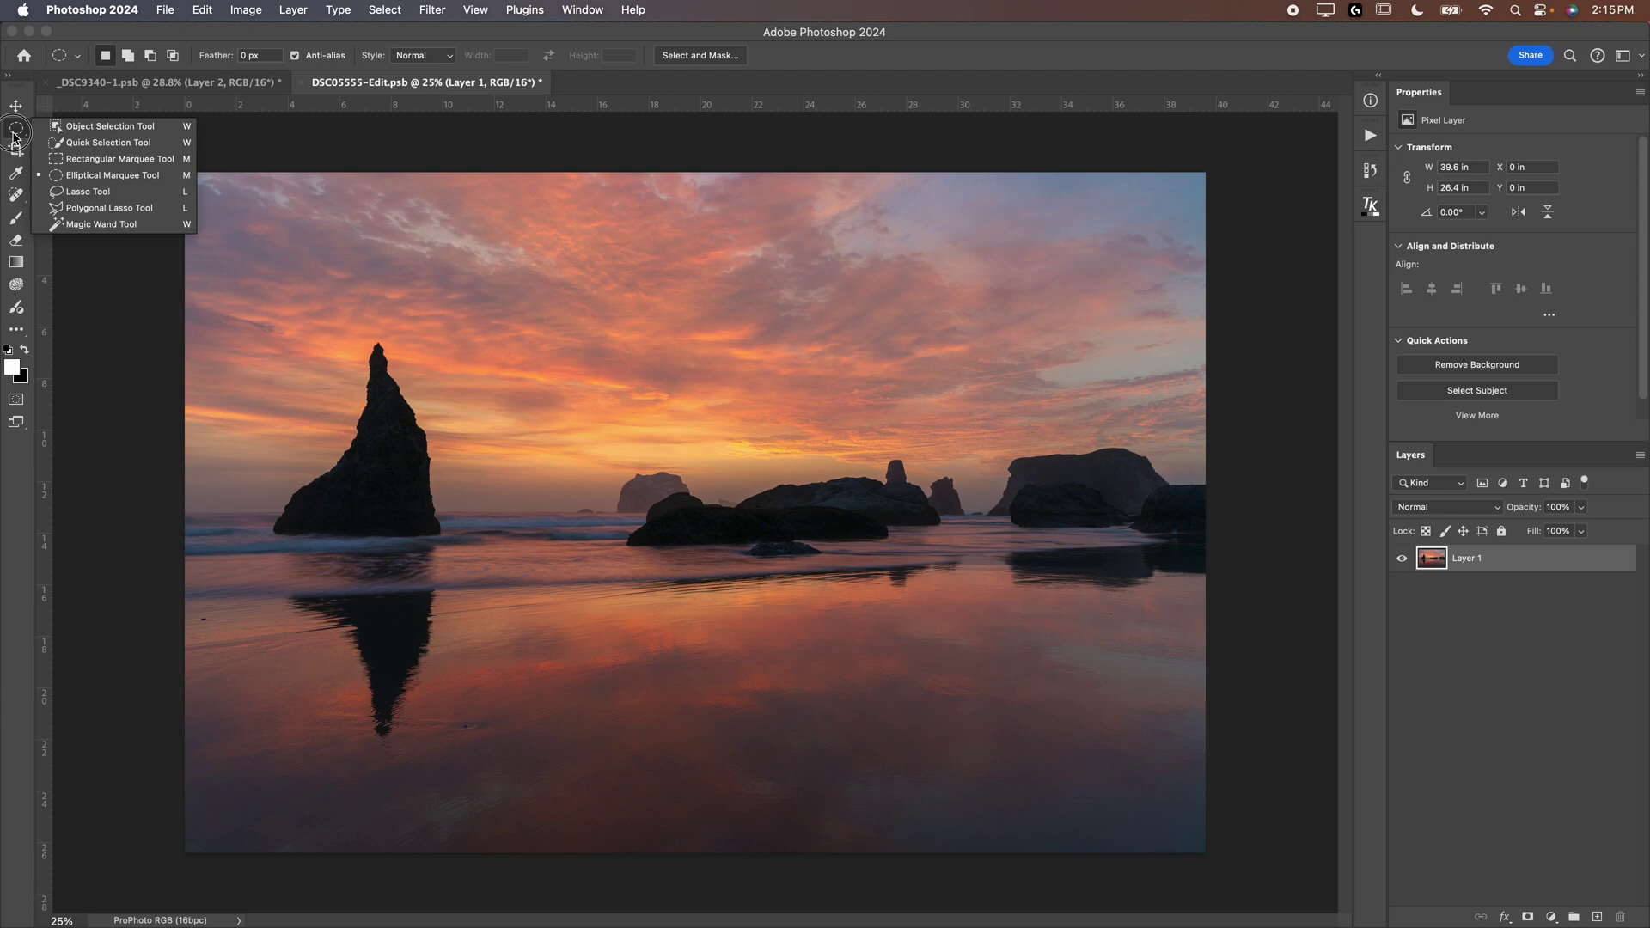
{"action": "left_click", "coordinate": [100, 142]}
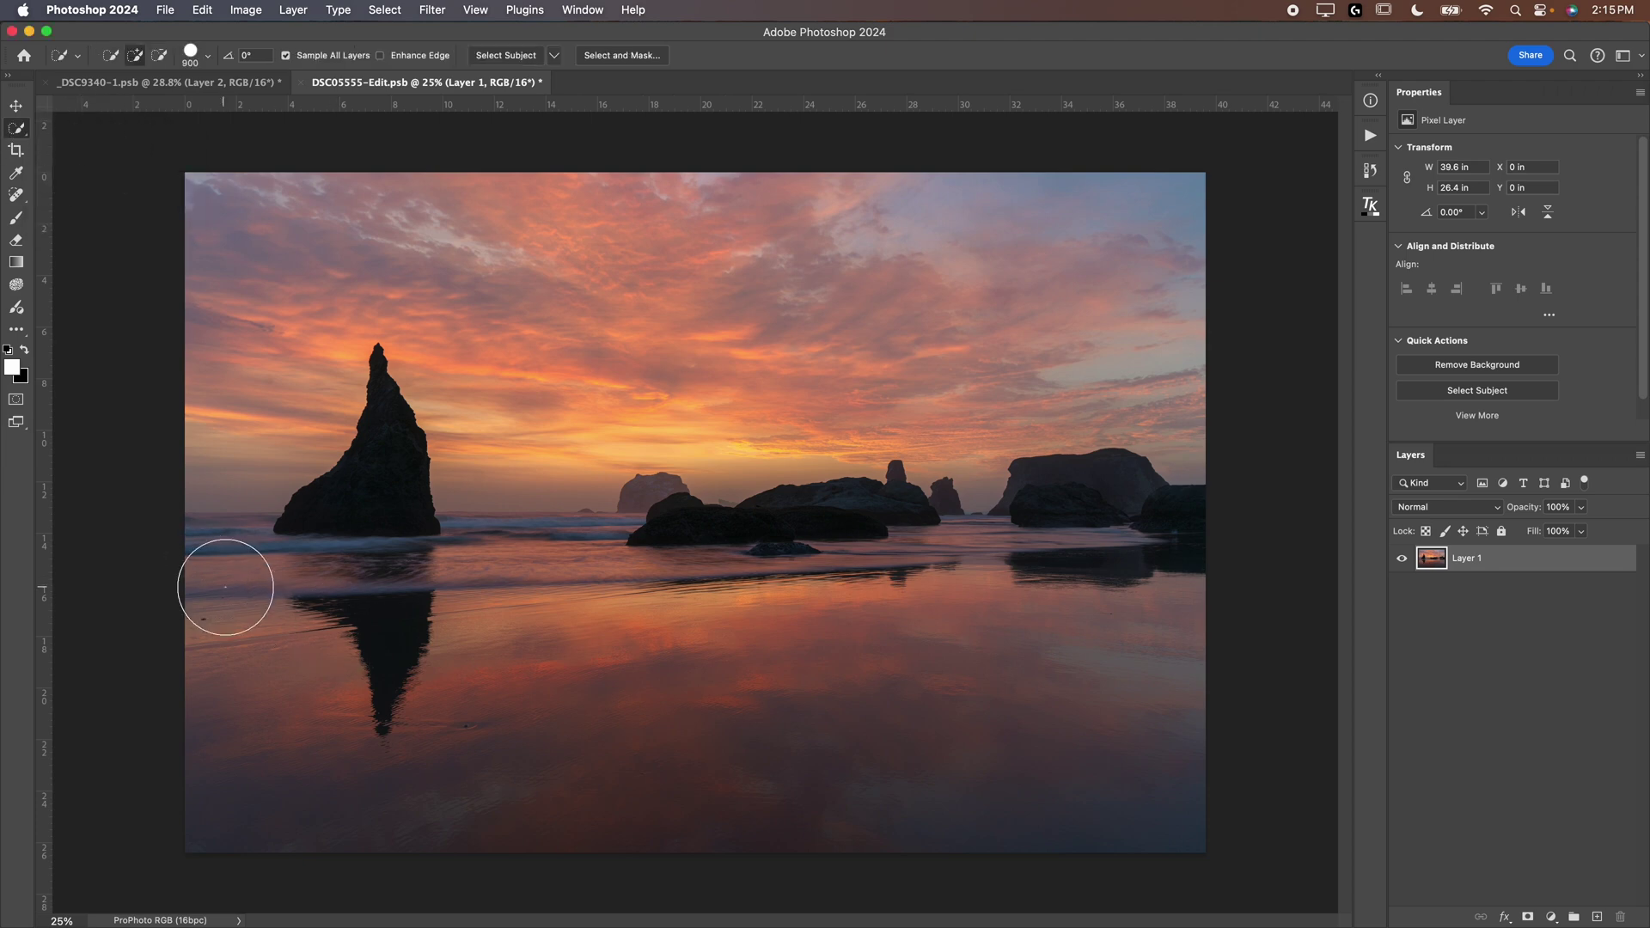
{"action": "mouse_move", "coordinate": [225, 587]}
{"action": "left_mouse_down"}
{"action": "mouse_move", "coordinate": [383, 617]}
{"action": "mouse_move", "coordinate": [1061, 672]}
{"action": "mouse_move", "coordinate": [1103, 638]}
{"action": "mouse_move", "coordinate": [1117, 573]}
{"action": "mouse_move", "coordinate": [661, 613]}
{"action": "mouse_move", "coordinate": [672, 542]}
{"action": "mouse_move", "coordinate": [651, 537]}
{"action": "mouse_move", "coordinate": [654, 565]}
{"action": "mouse_move", "coordinate": [417, 555]}
{"action": "mouse_move", "coordinate": [381, 512]}
{"action": "mouse_move", "coordinate": [239, 551]}
{"action": "mouse_move", "coordinate": [288, 563]}
{"action": "left_mouse_up"}
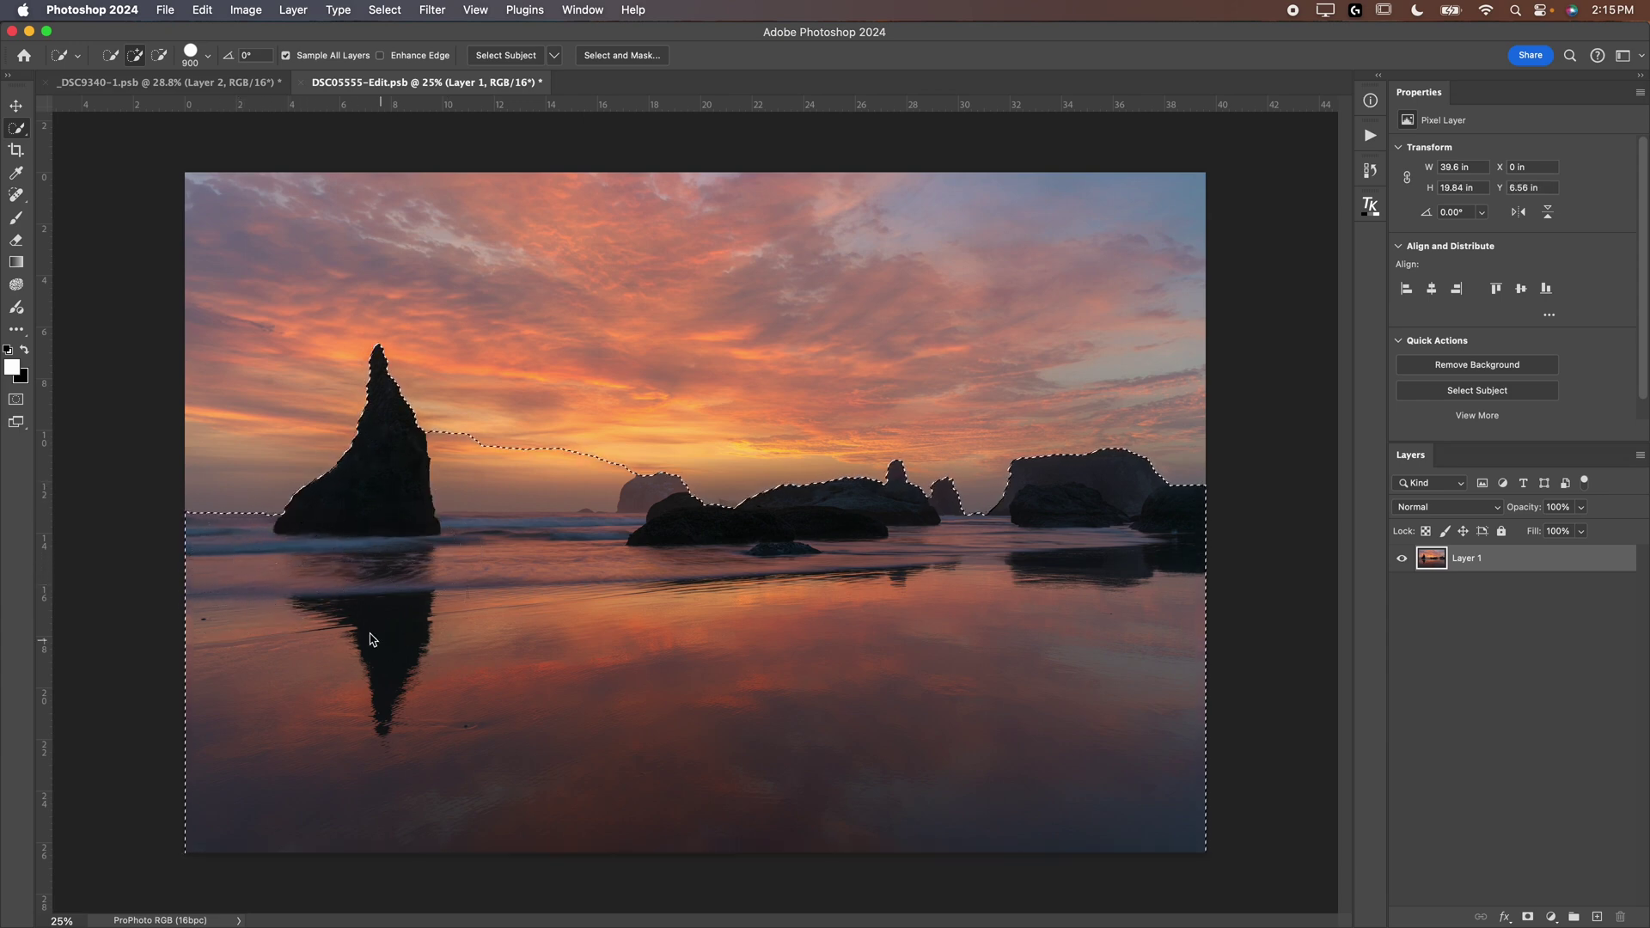
{"action": "left_click_drag", "start_coordinate": [497, 430], "coordinate": [579, 450]}
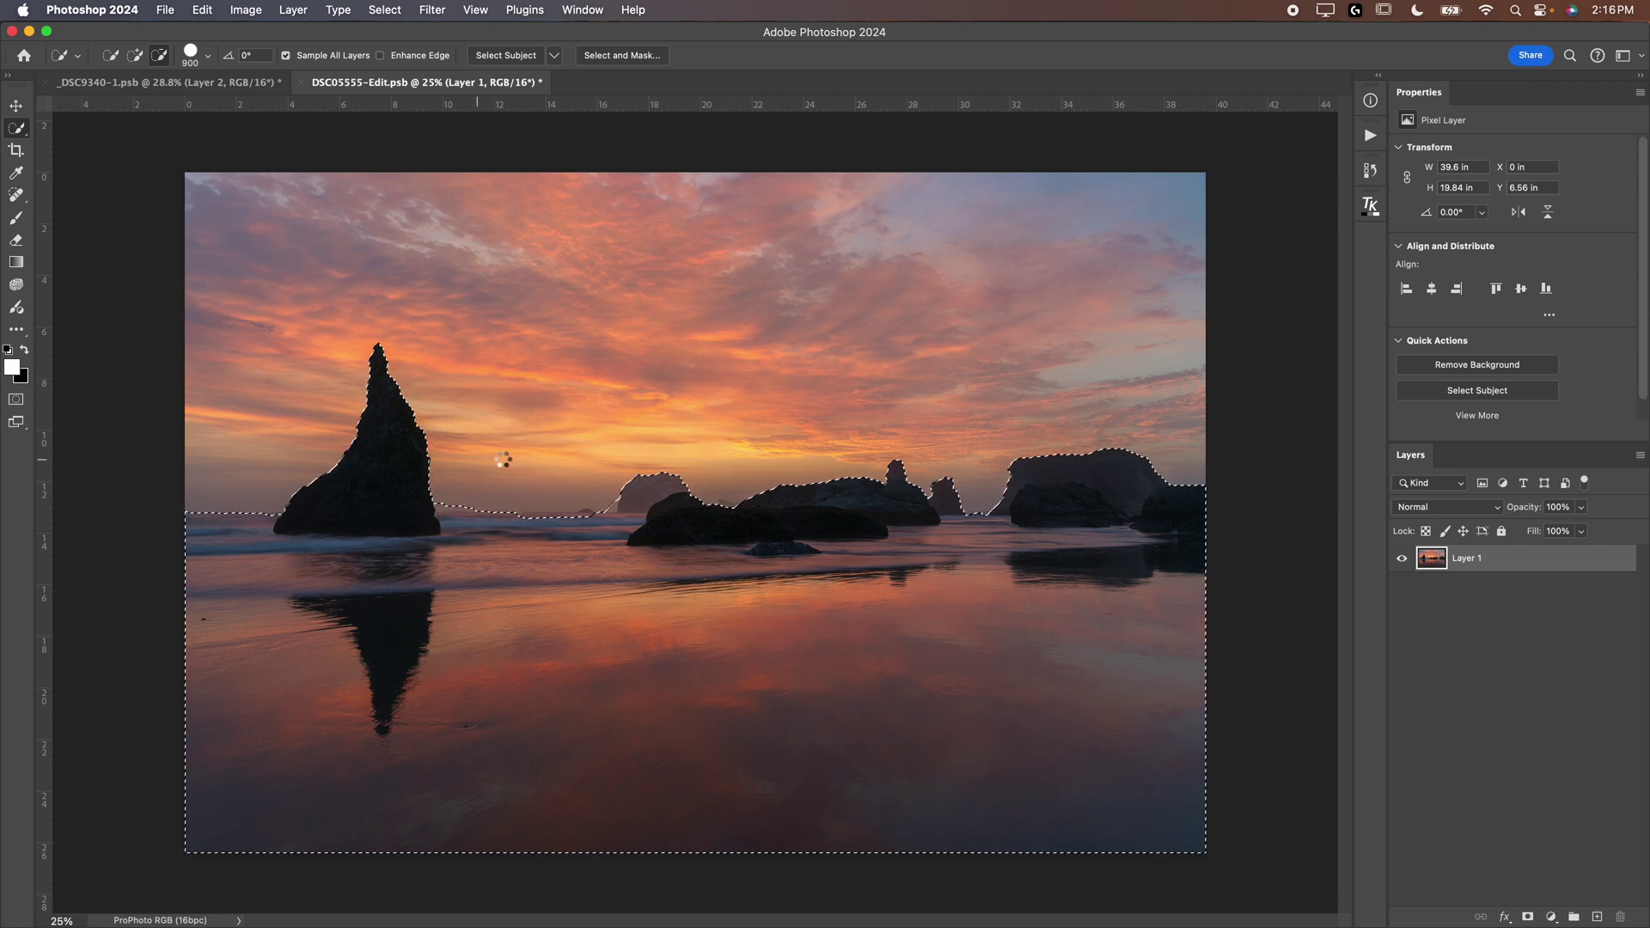
{"action": "key", "text": "bracketleft"}
{"action": "key", "text": "bracketleft"}
{"action": "key", "text": "bracketleft"}
{"action": "key", "text": "bracketleft"}
{"action": "key", "text": "super+0"}
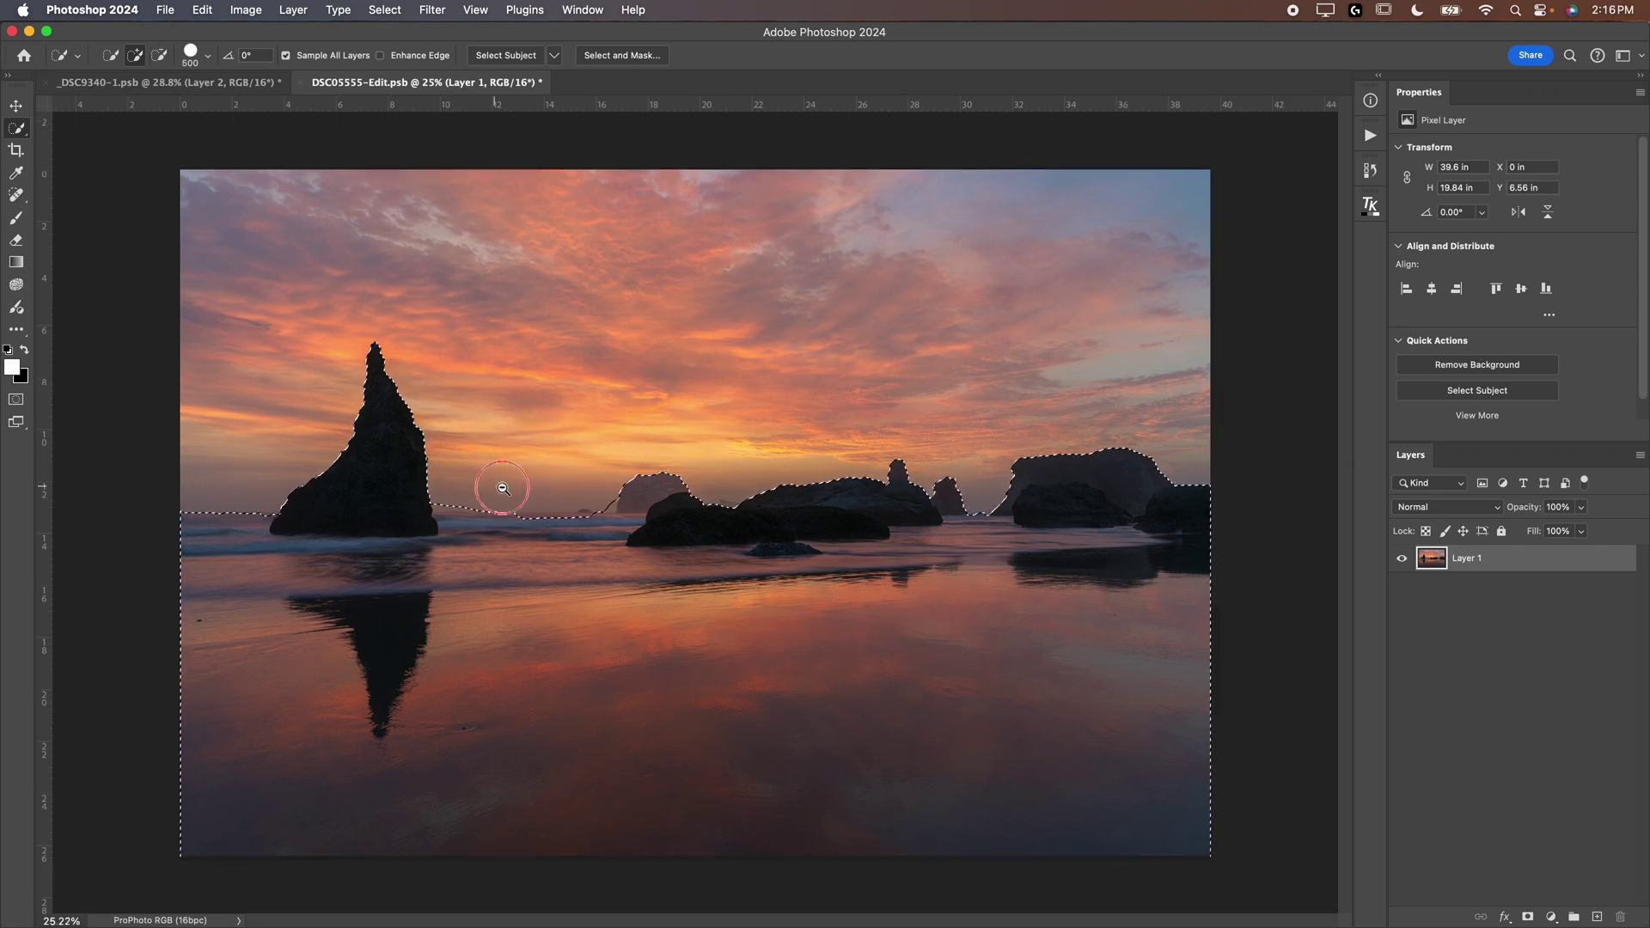
{"action": "left_click_drag", "start_coordinate": [502, 488], "coordinate": [578, 490]}
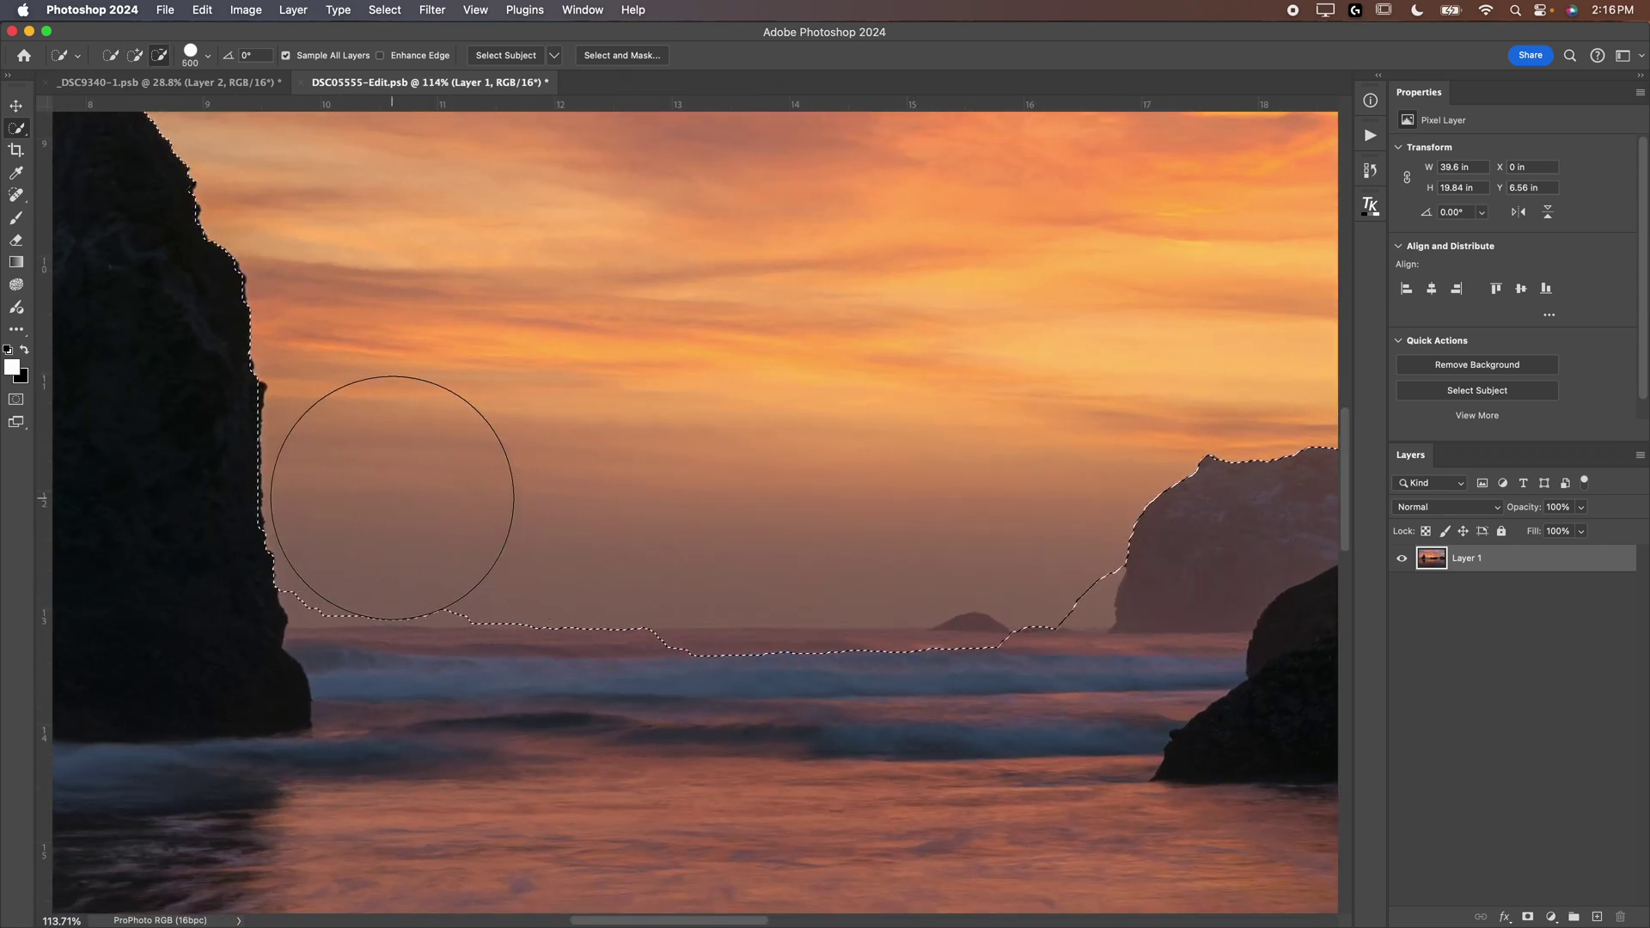
{"action": "key", "text": "bracketleft"}
{"action": "key", "text": "bracketleft"}
{"action": "key", "text": "bracketleft"}
{"action": "key", "text": "bracketleft"}
{"action": "key", "text": "bracketleft"}
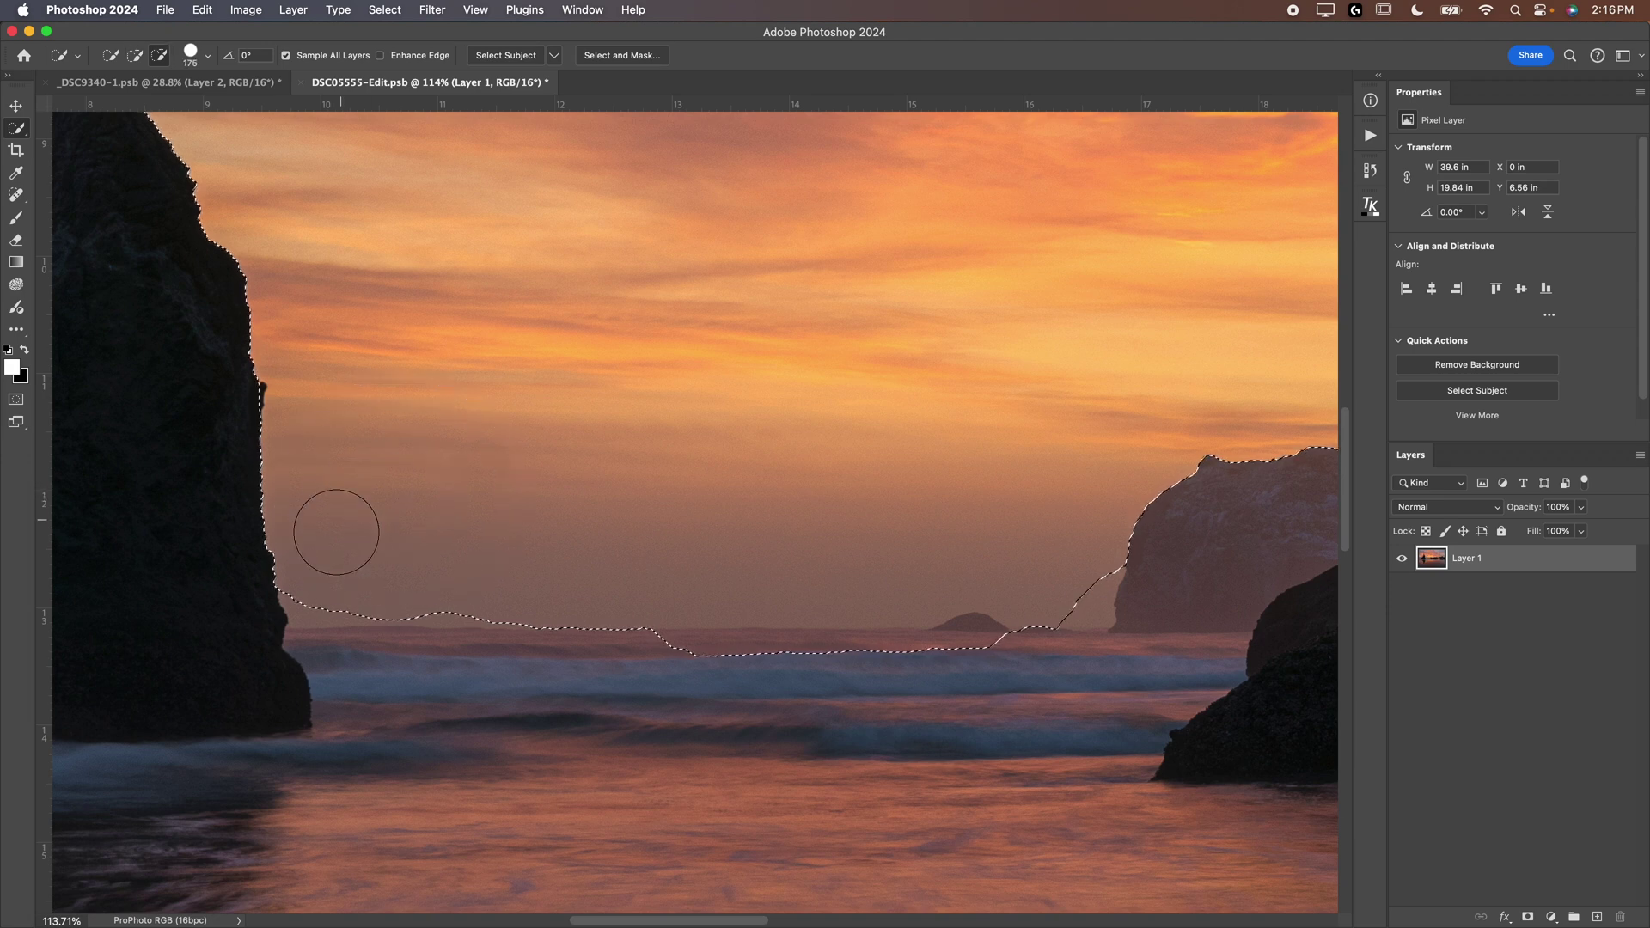
{"action": "mouse_move", "coordinate": [336, 532]}
{"action": "left_mouse_down"}
{"action": "mouse_move", "coordinate": [324, 579]}
{"action": "mouse_move", "coordinate": [438, 578]}
{"action": "mouse_move", "coordinate": [655, 634]}
{"action": "mouse_move", "coordinate": [655, 667]}
{"action": "mouse_move", "coordinate": [1058, 681]}
{"action": "mouse_move", "coordinate": [1112, 655]}
{"action": "mouse_move", "coordinate": [1072, 564]}
{"action": "mouse_move", "coordinate": [1073, 590]}
{"action": "left_mouse_up"}
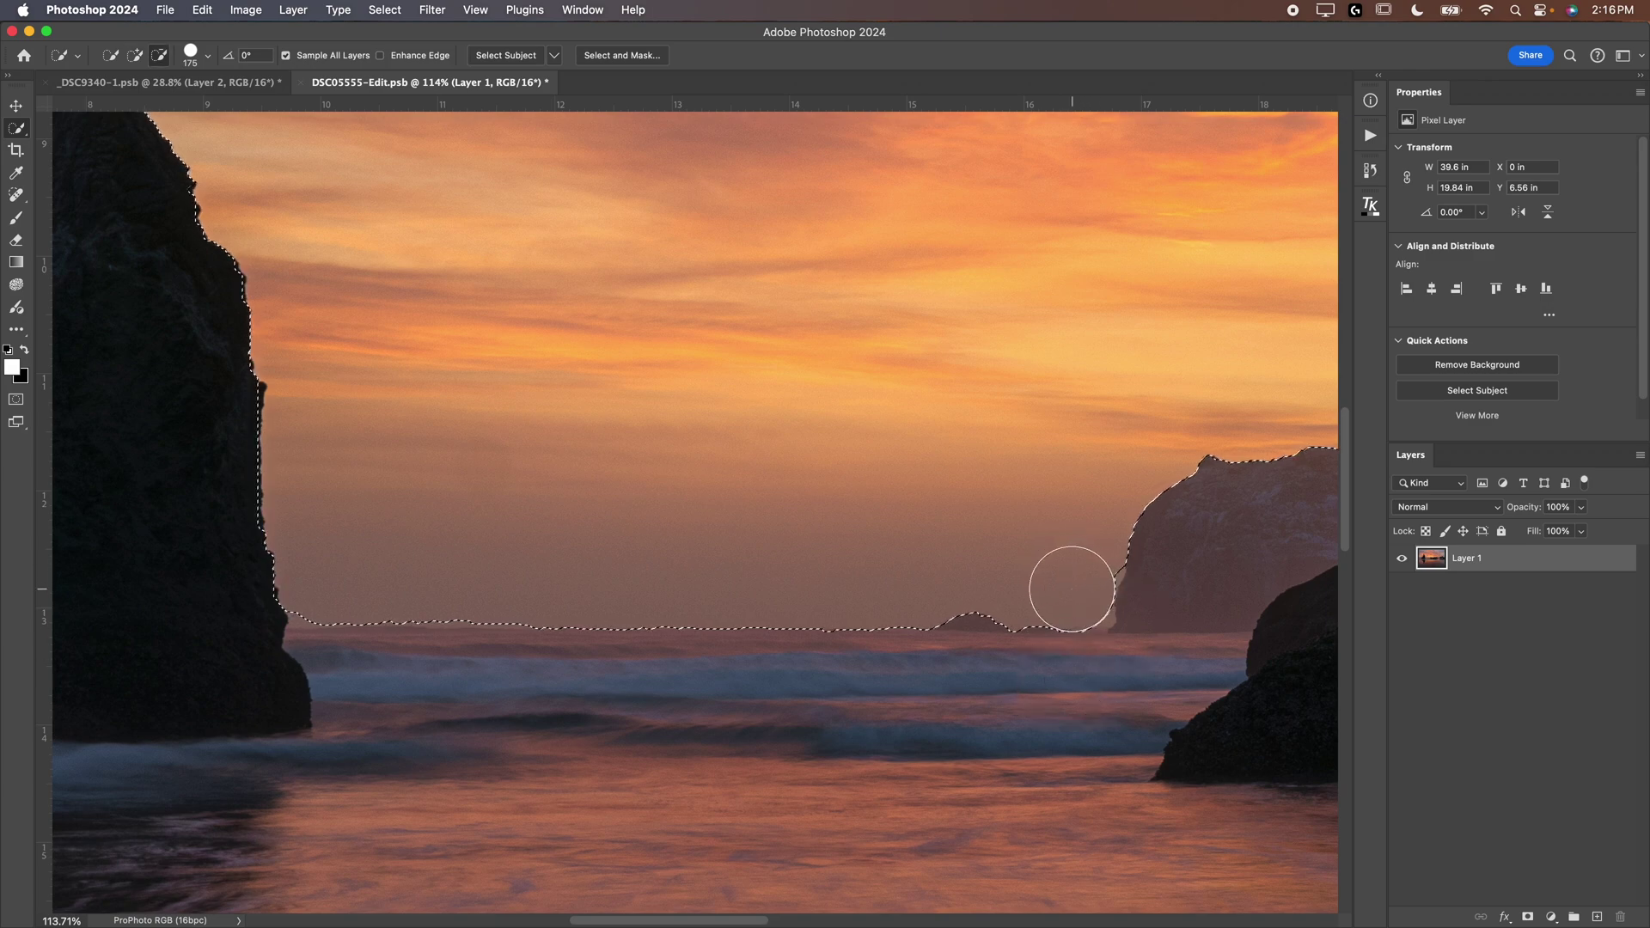
{"action": "key", "text": "cmd+minus"}
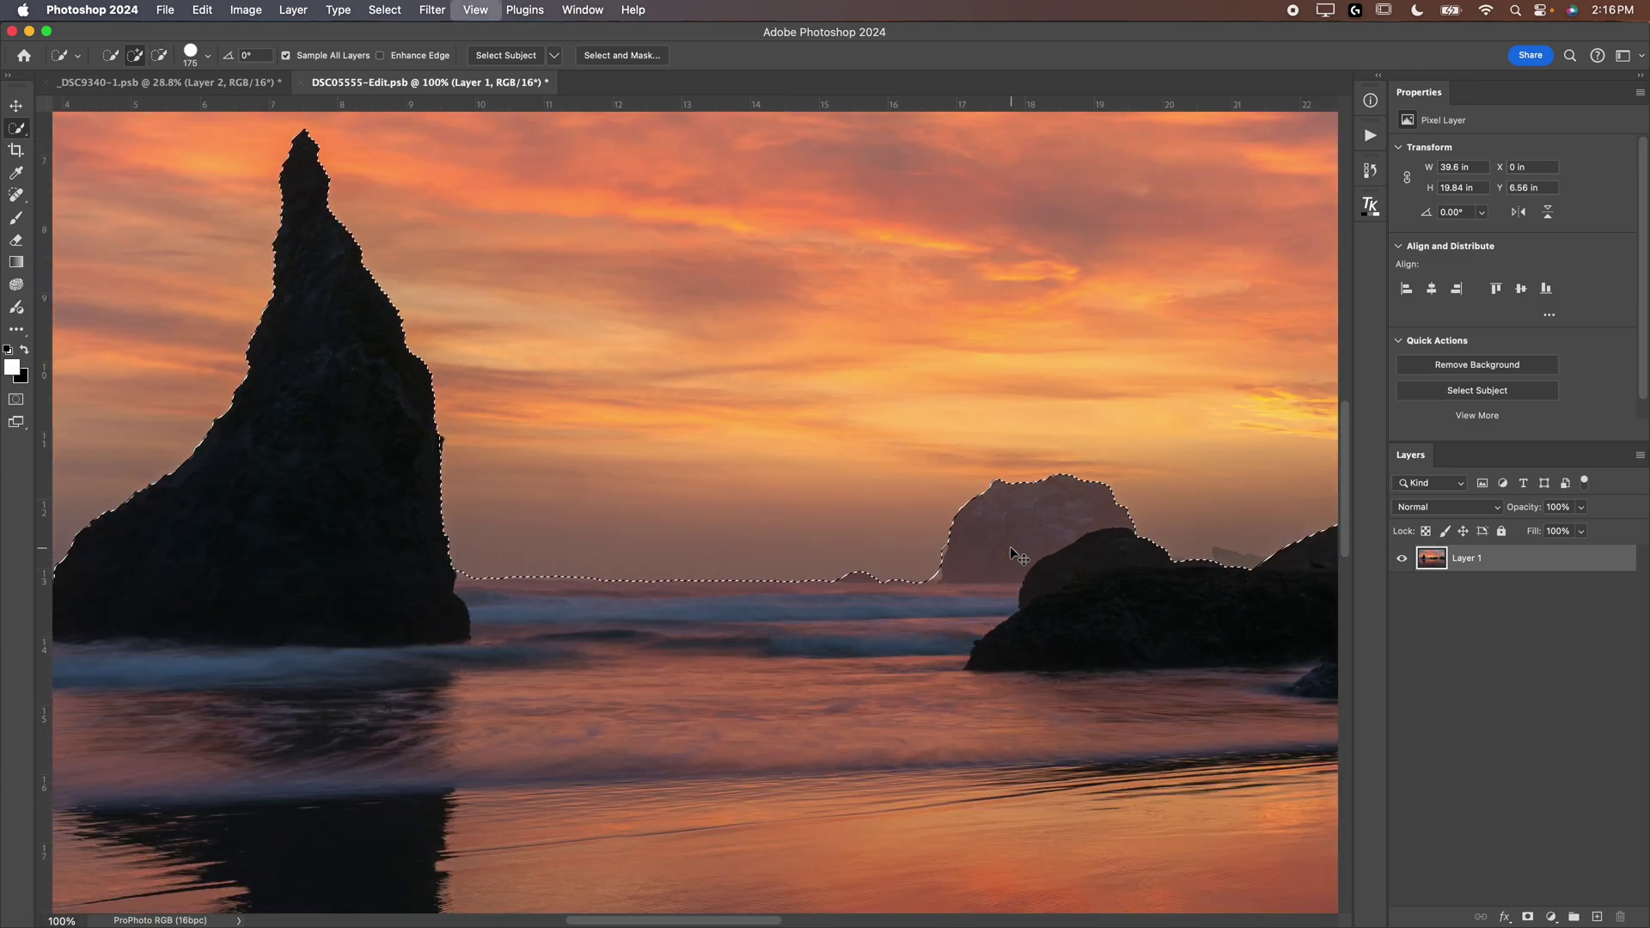
{"action": "key", "text": "super+minus"}
{"action": "key", "text": "super+minus"}
{"action": "key", "text": "super+minus"}
{"action": "key", "text": "super+minus"}
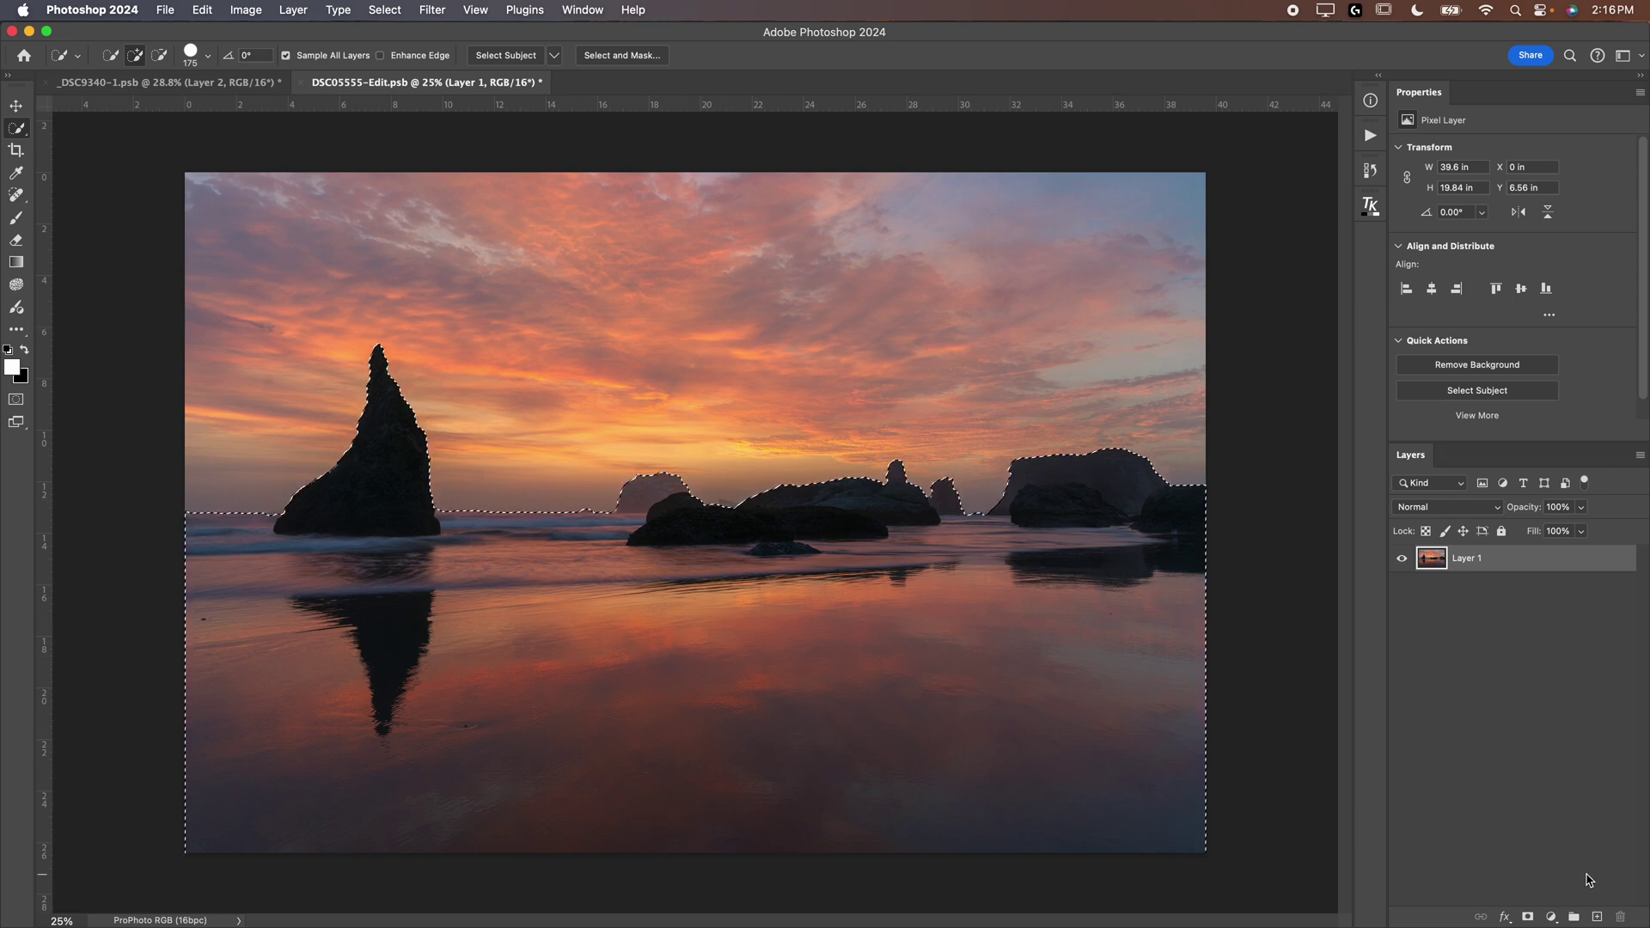
- Add a Curves 1 adjustment layer masked to the foreground selection
{"action": "left_click", "coordinate": [1552, 918]}
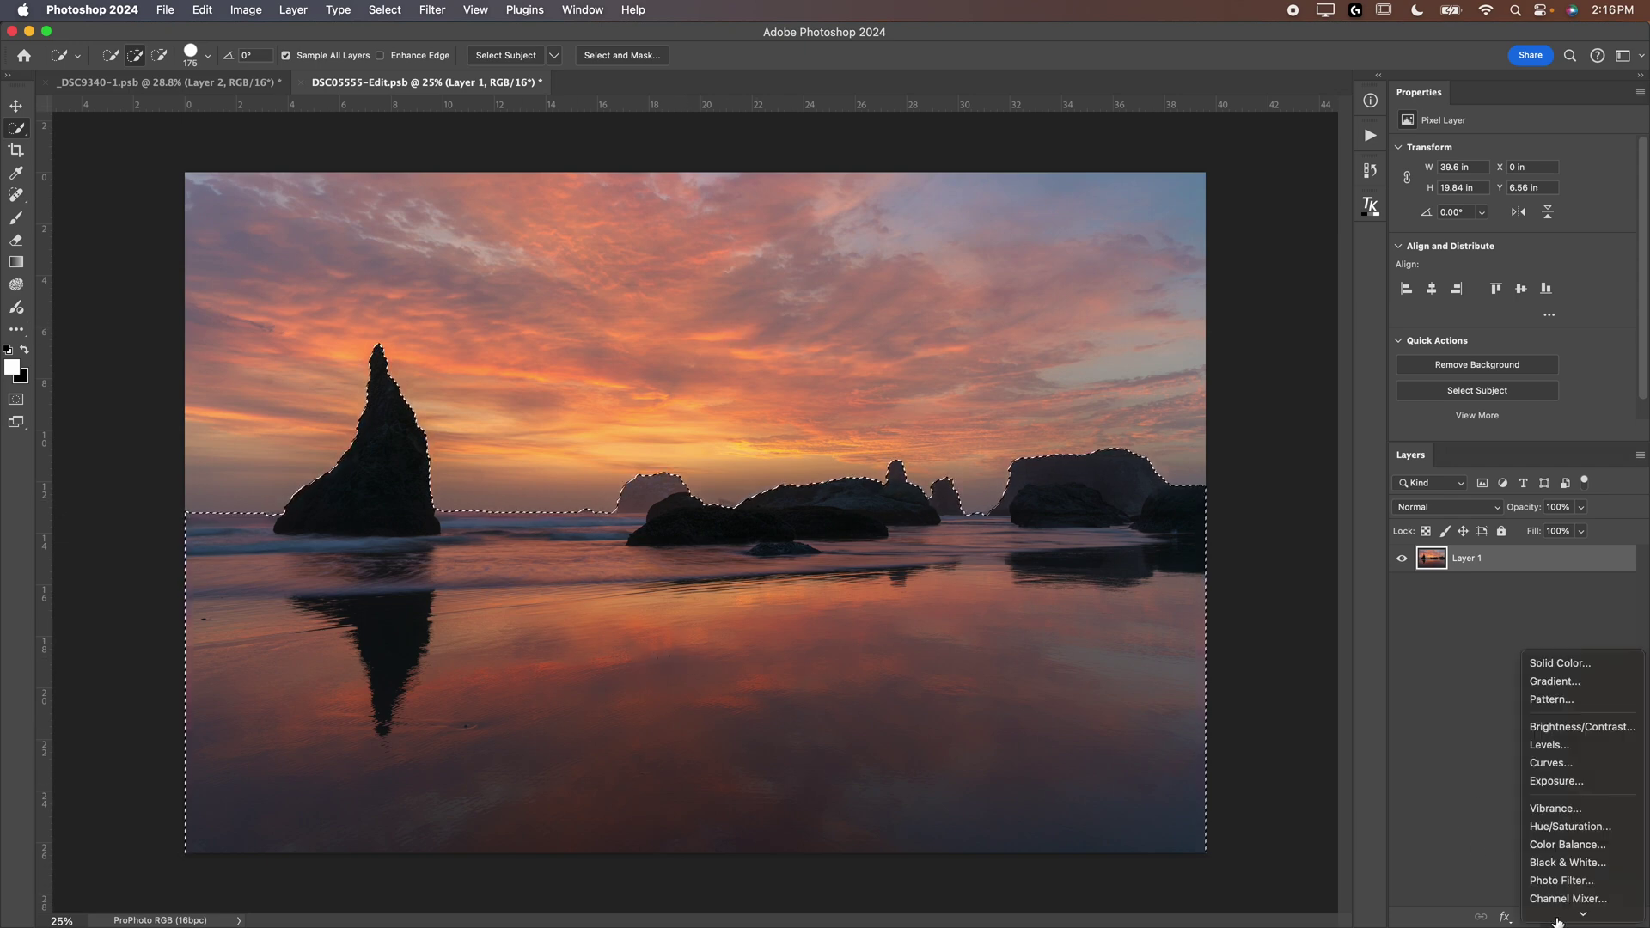
{"action": "left_click", "coordinate": [1551, 762]}
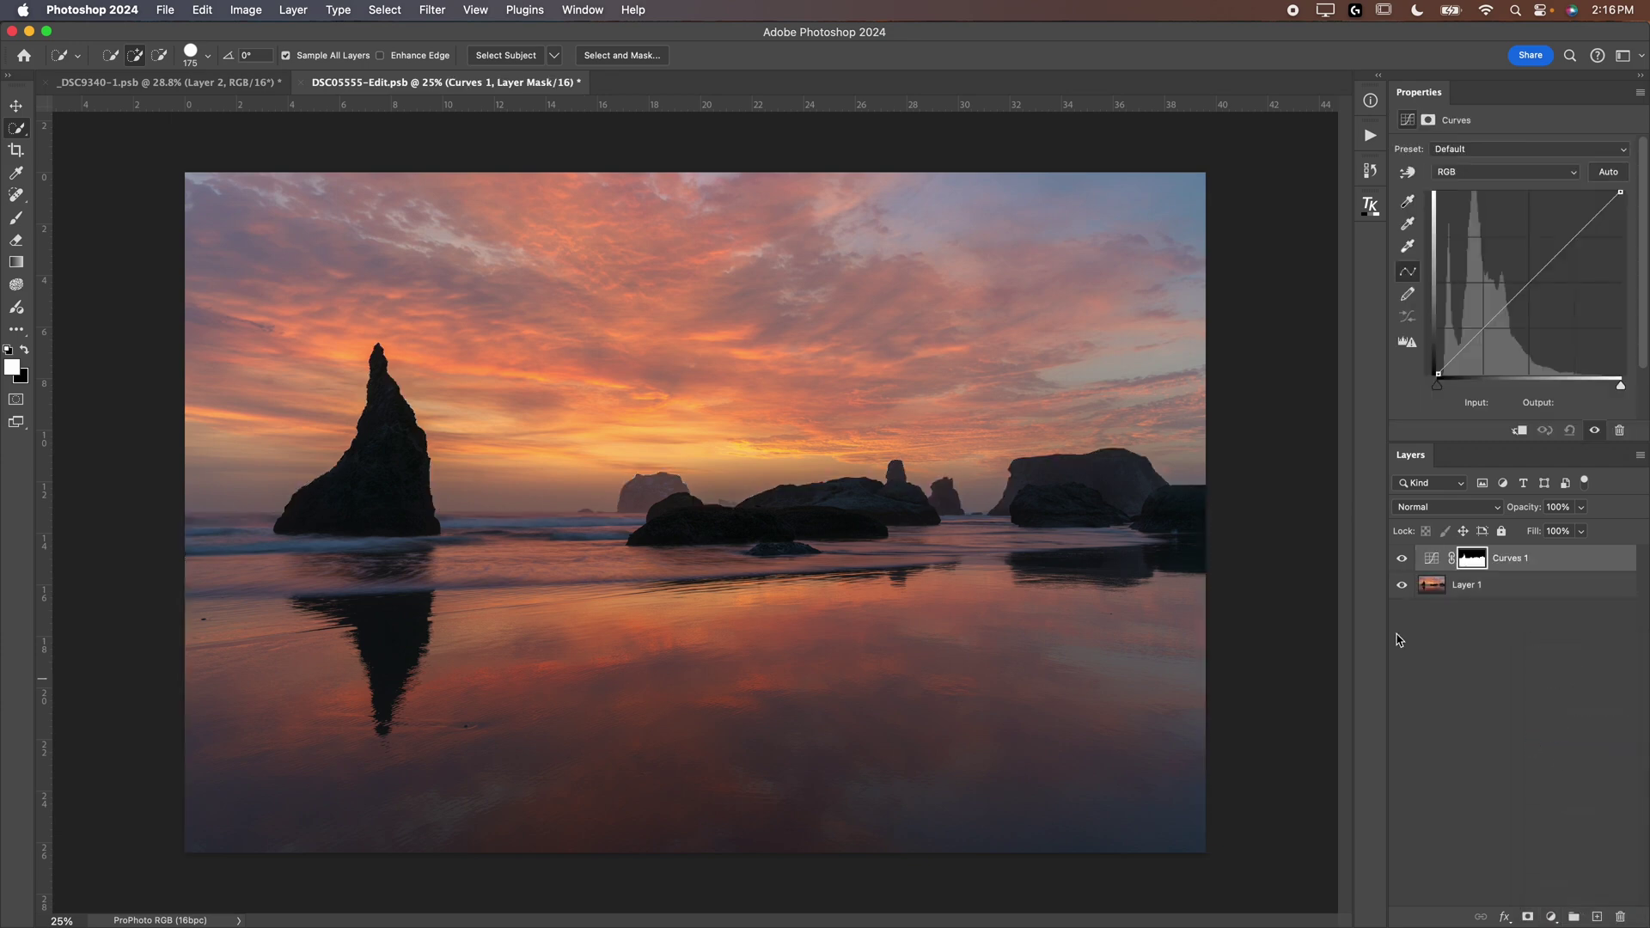
{"action": "left_click", "coordinate": [1472, 561]}
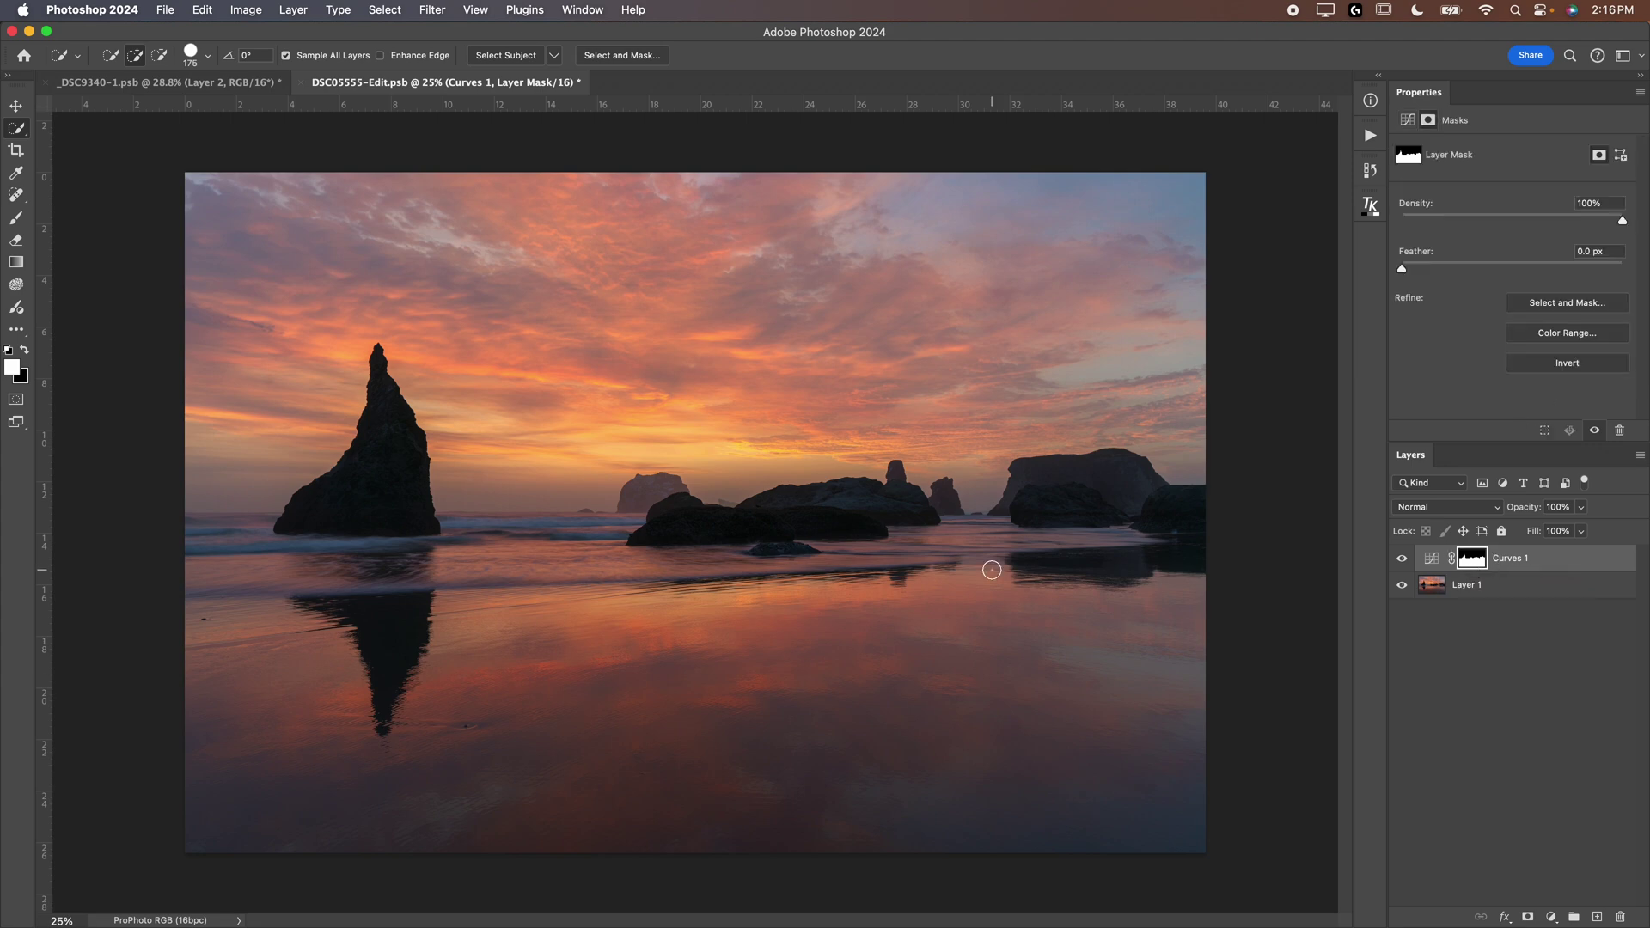
{"action": "left_click", "coordinate": [1429, 560]}
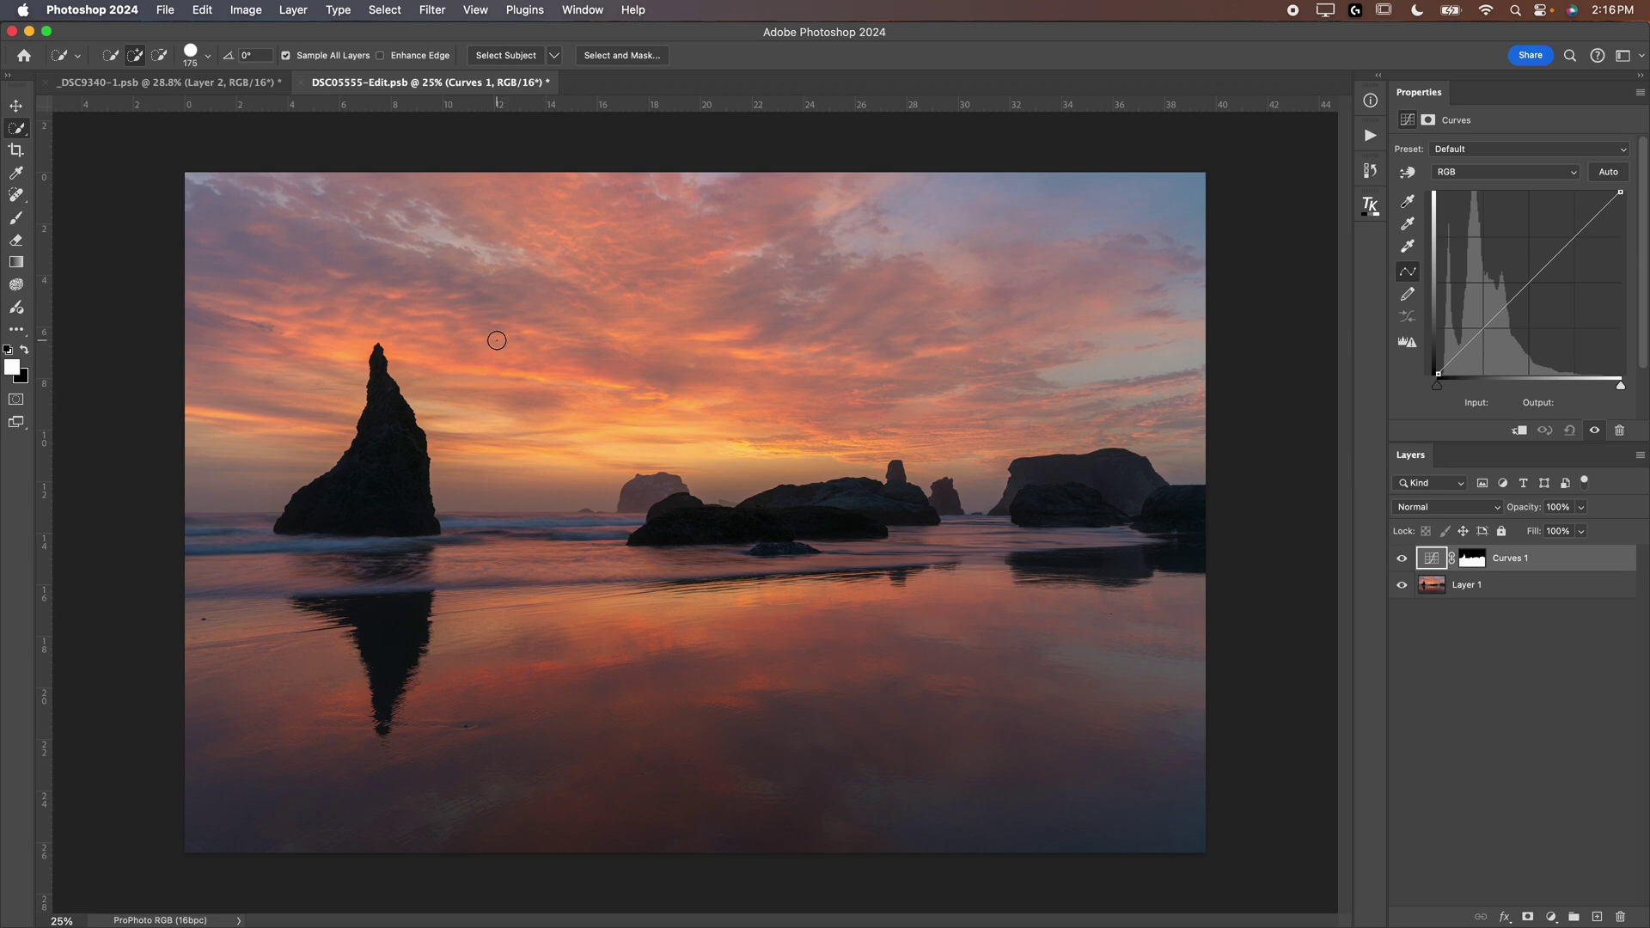
{"action": "left_click_drag", "start_coordinate": [1511, 293], "coordinate": [1519, 252]}
{"action": "key", "text": "super+z"}
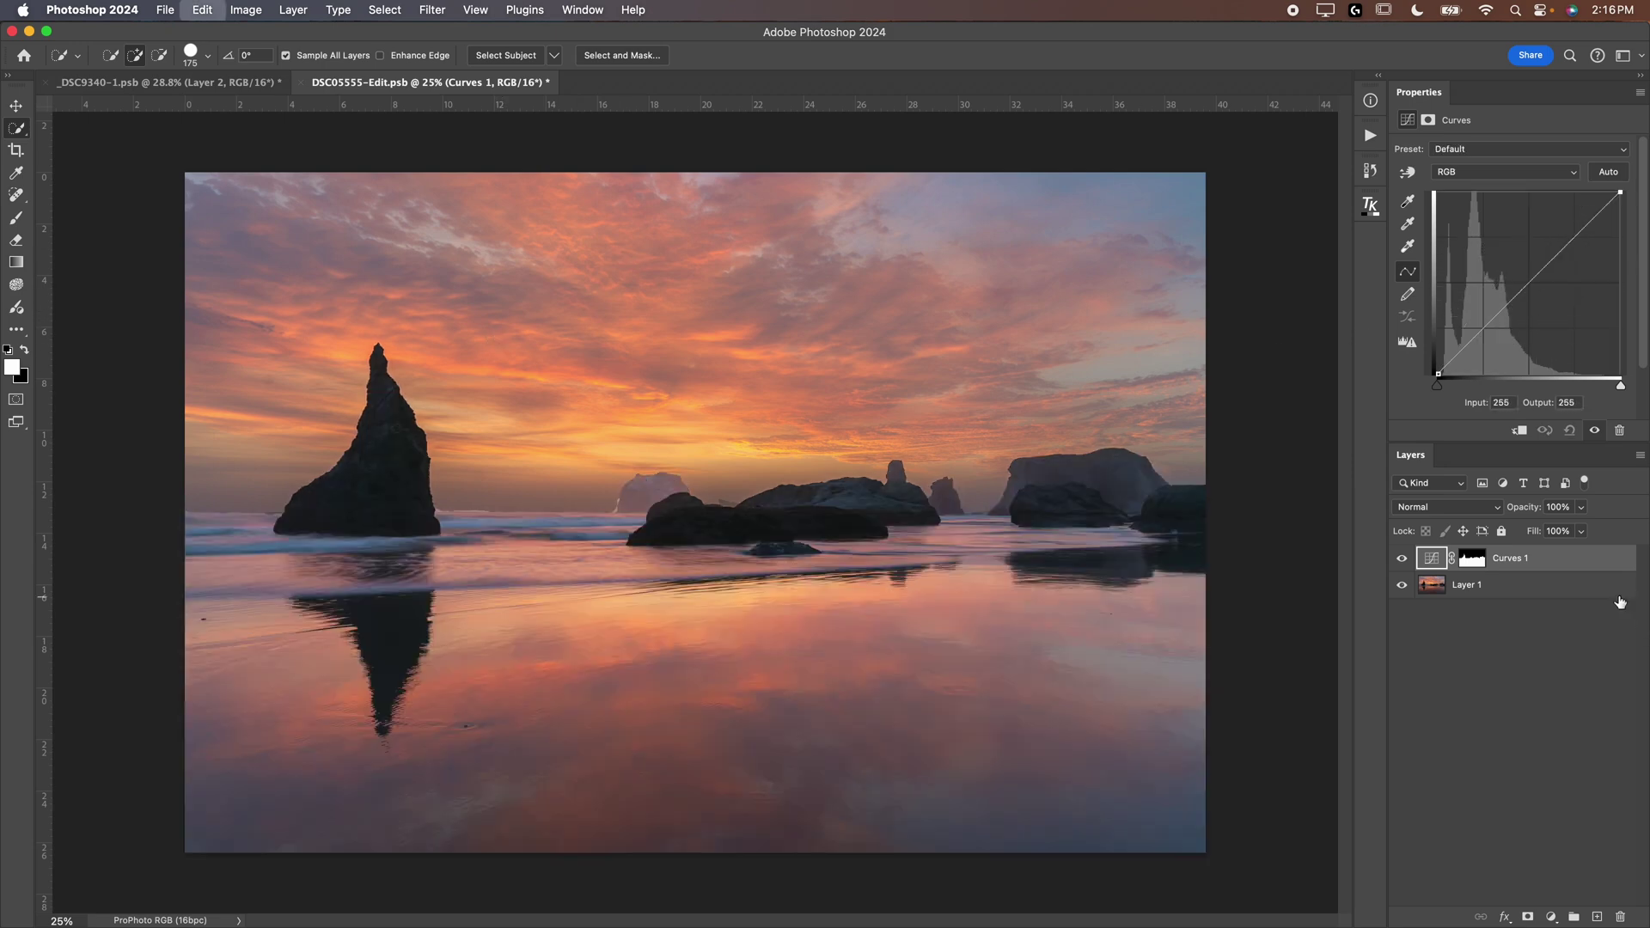
- Duplicate Curves 1 and invert the copy's mask so it covers the sky
{"action": "key", "text": "super+j"}
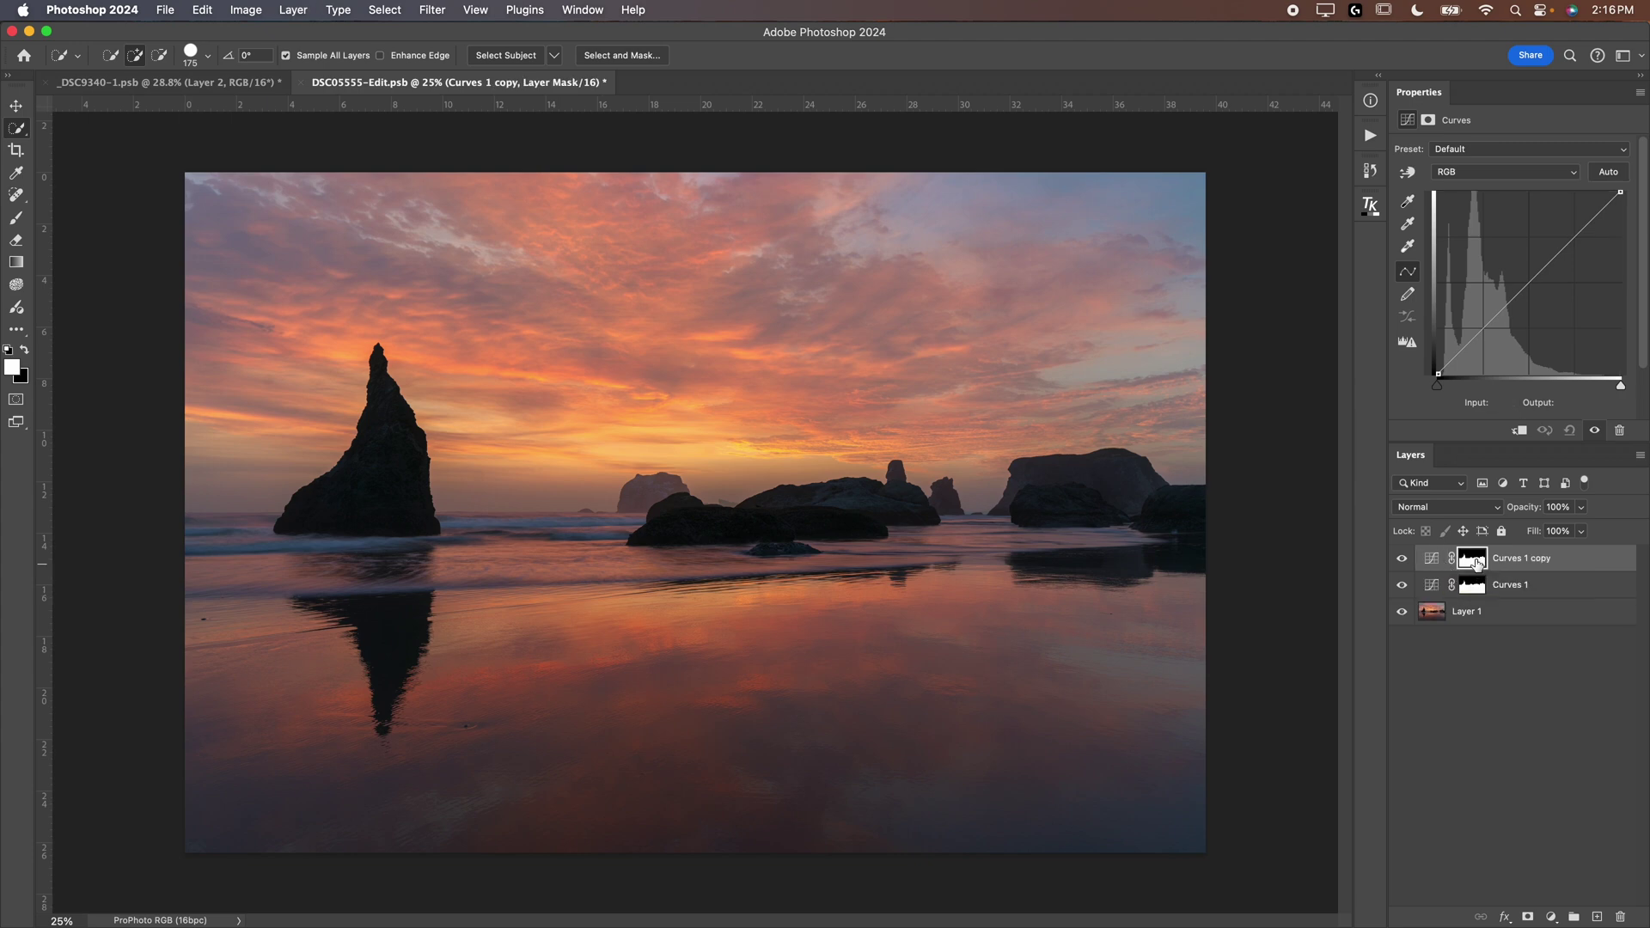
{"action": "key", "text": "super+i"}
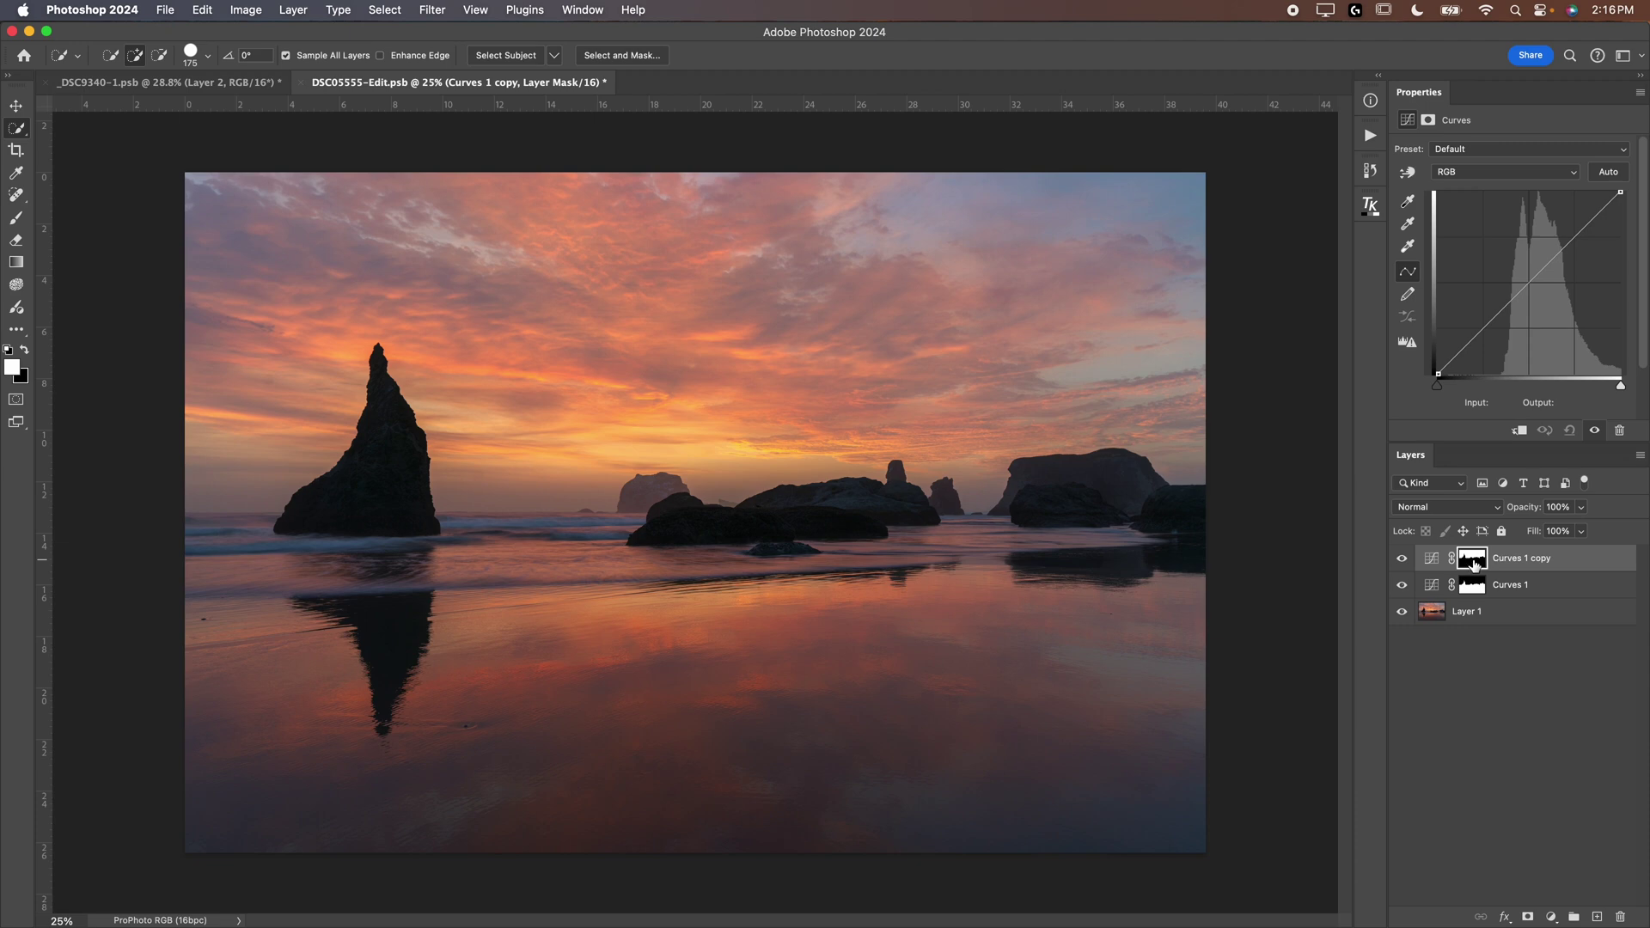
{"action": "left_click_drag", "start_coordinate": [1513, 302], "coordinate": [1518, 334]}
{"action": "key", "text": "super+z"}
- Bend Curves 1 copy into an S-curve, lowering shadows and raising highlights
{"action": "left_click", "coordinate": [1428, 559]}
{"action": "left_click_drag", "start_coordinate": [1488, 324], "coordinate": [1488, 337]}
{"action": "left_click_drag", "start_coordinate": [1578, 244], "coordinate": [1573, 230]}
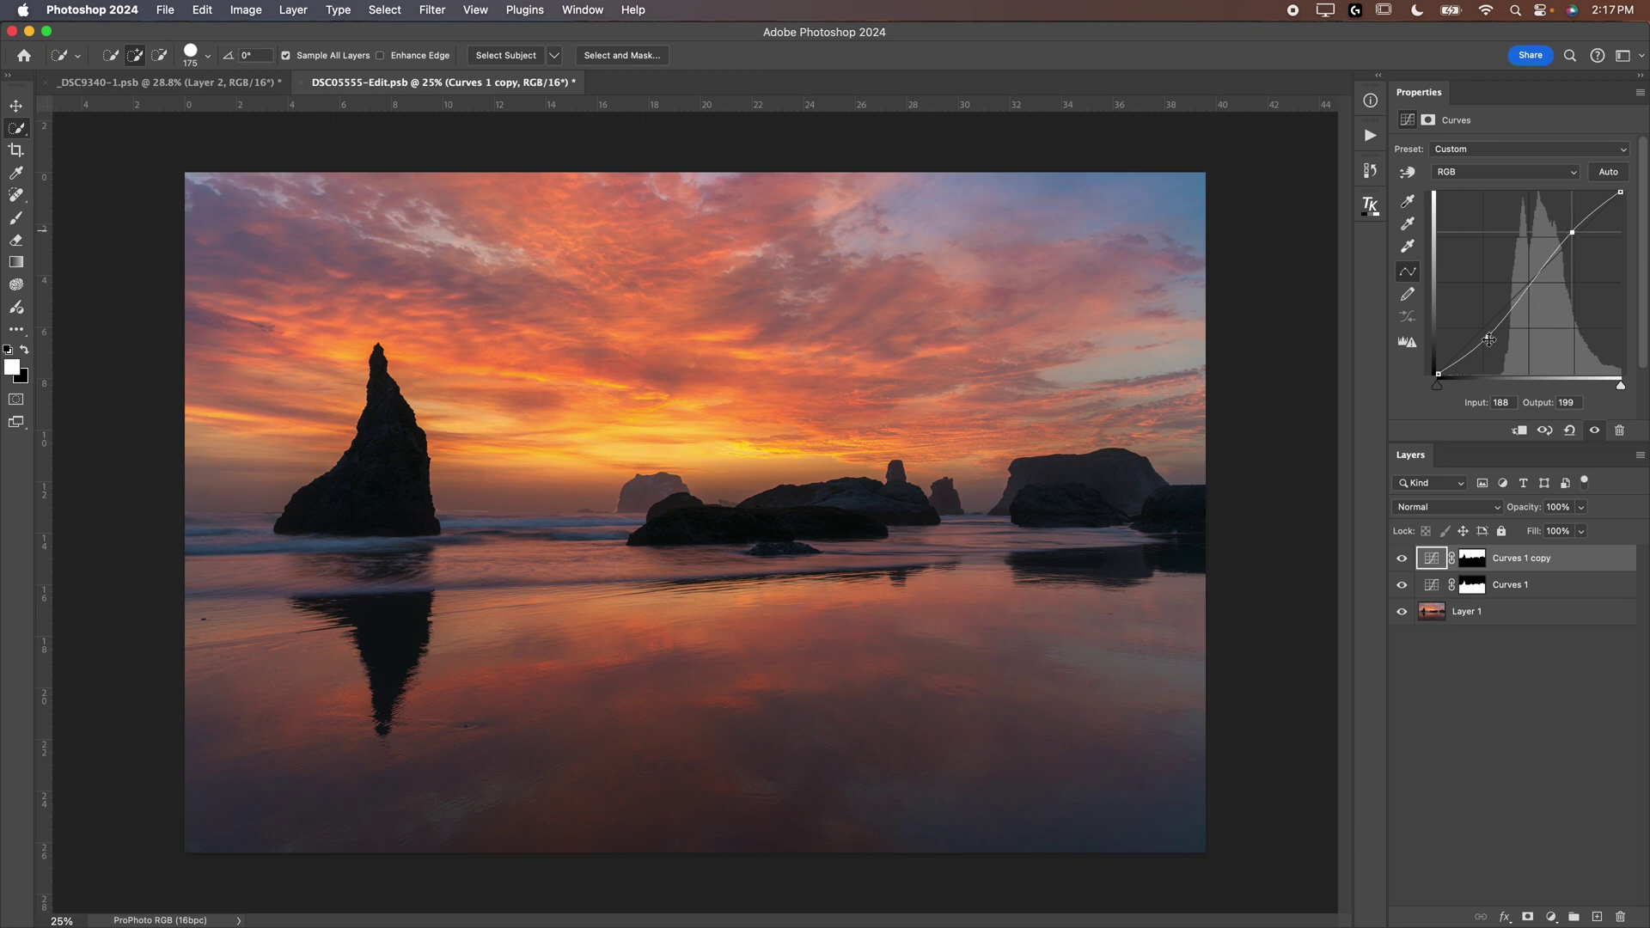
{"action": "left_click_drag", "start_coordinate": [1489, 340], "coordinate": [1487, 331]}
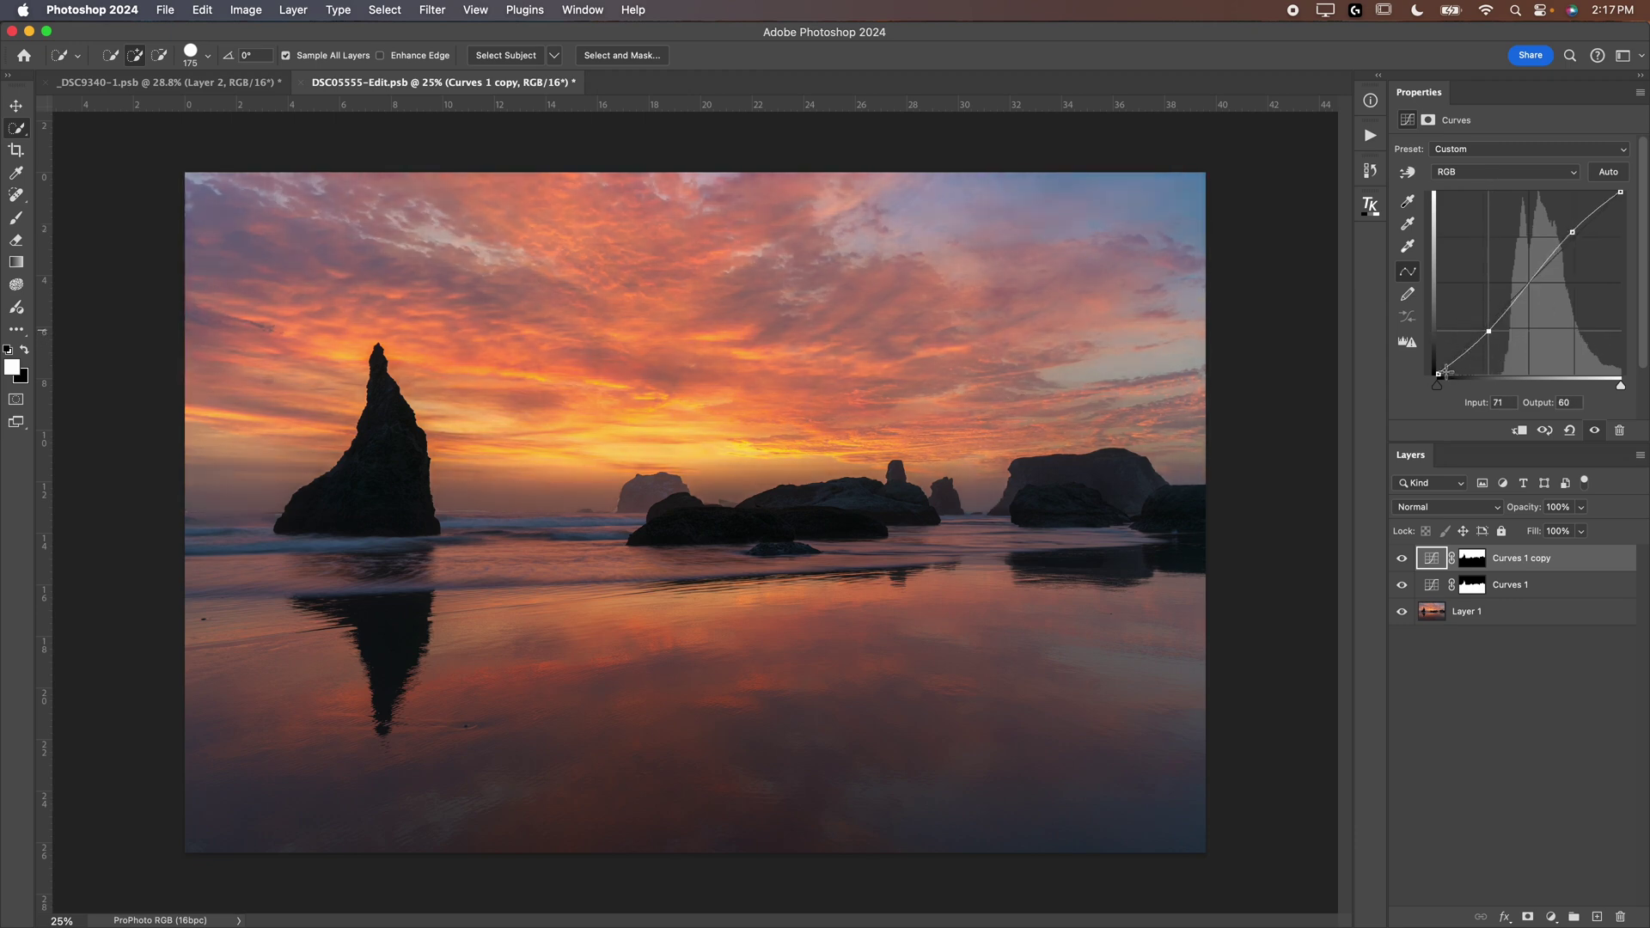
{"action": "left_click_drag", "start_coordinate": [1572, 234], "coordinate": [1597, 175]}
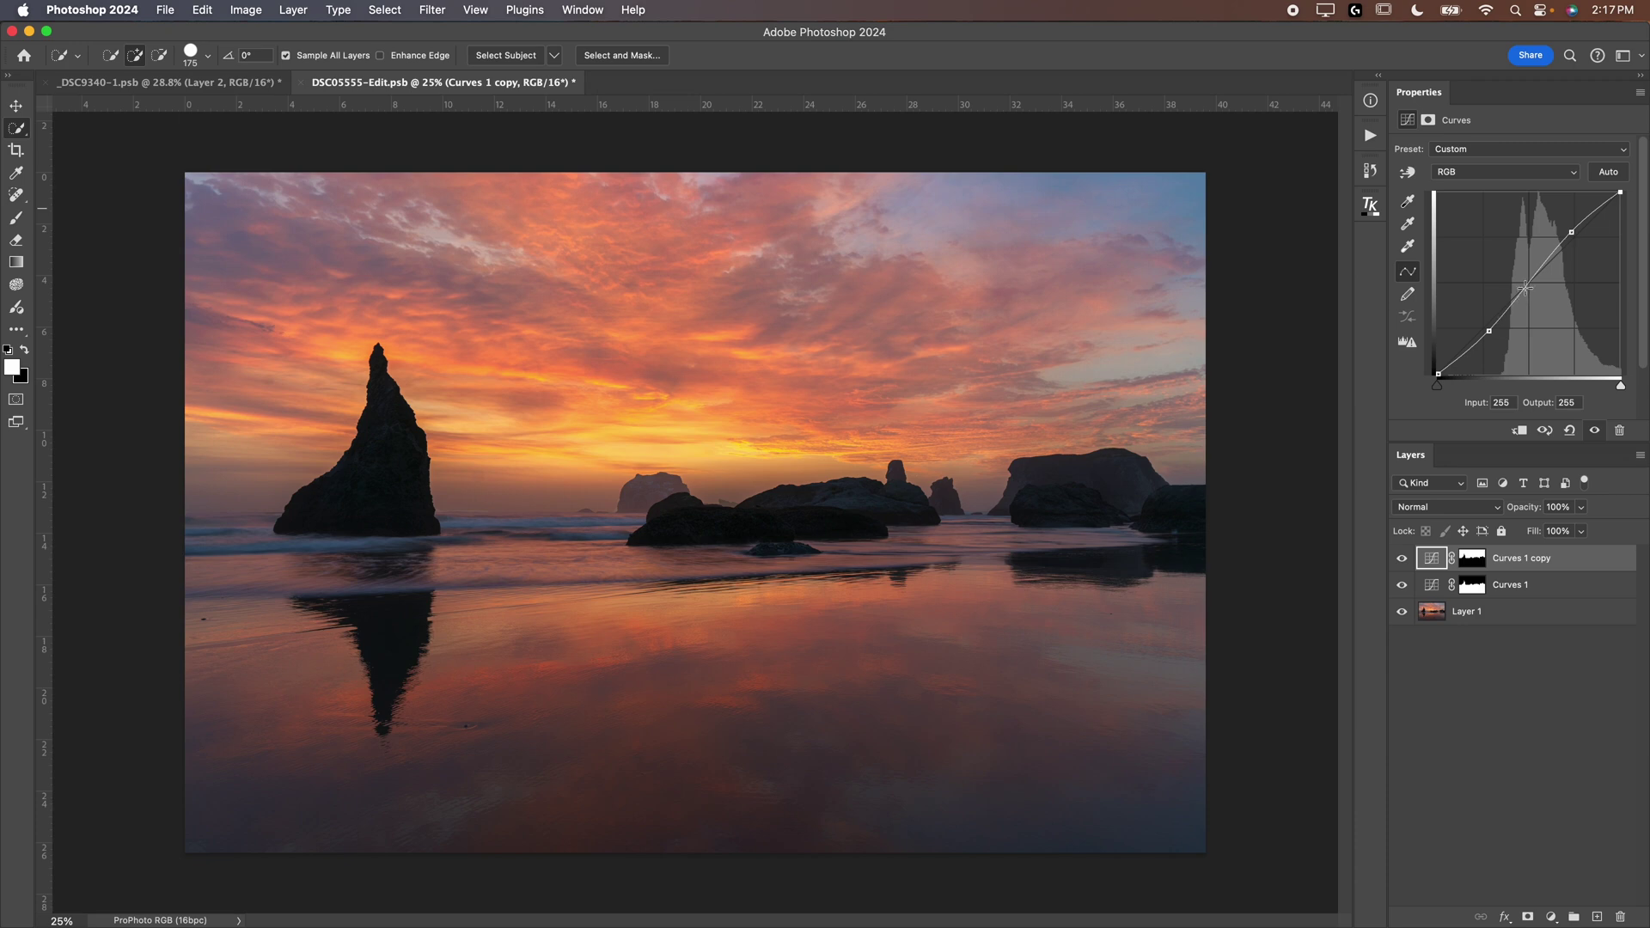
- Refine the S-curve with extra points, setting the lower point to input 80, output 52
{"action": "left_click", "coordinate": [1519, 298]}
{"action": "left_click", "coordinate": [1535, 272]}
{"action": "left_click", "coordinate": [1585, 224]}
{"action": "left_click_drag", "start_coordinate": [1474, 346], "coordinate": [1472, 350]}
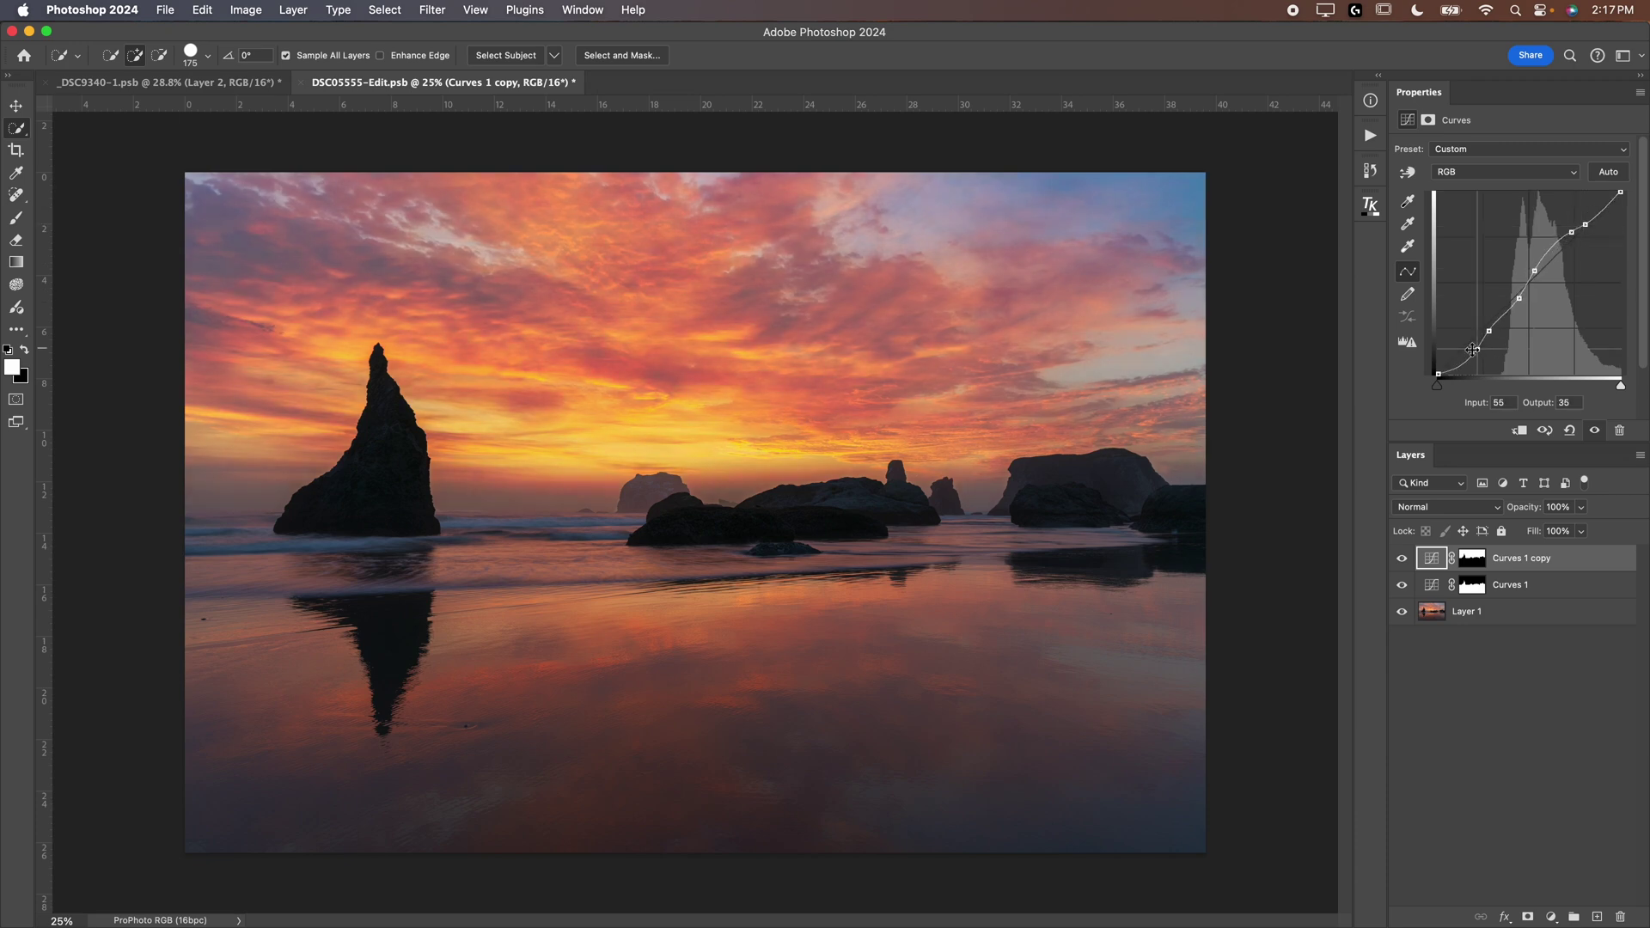
{"action": "key", "text": "super+z"}
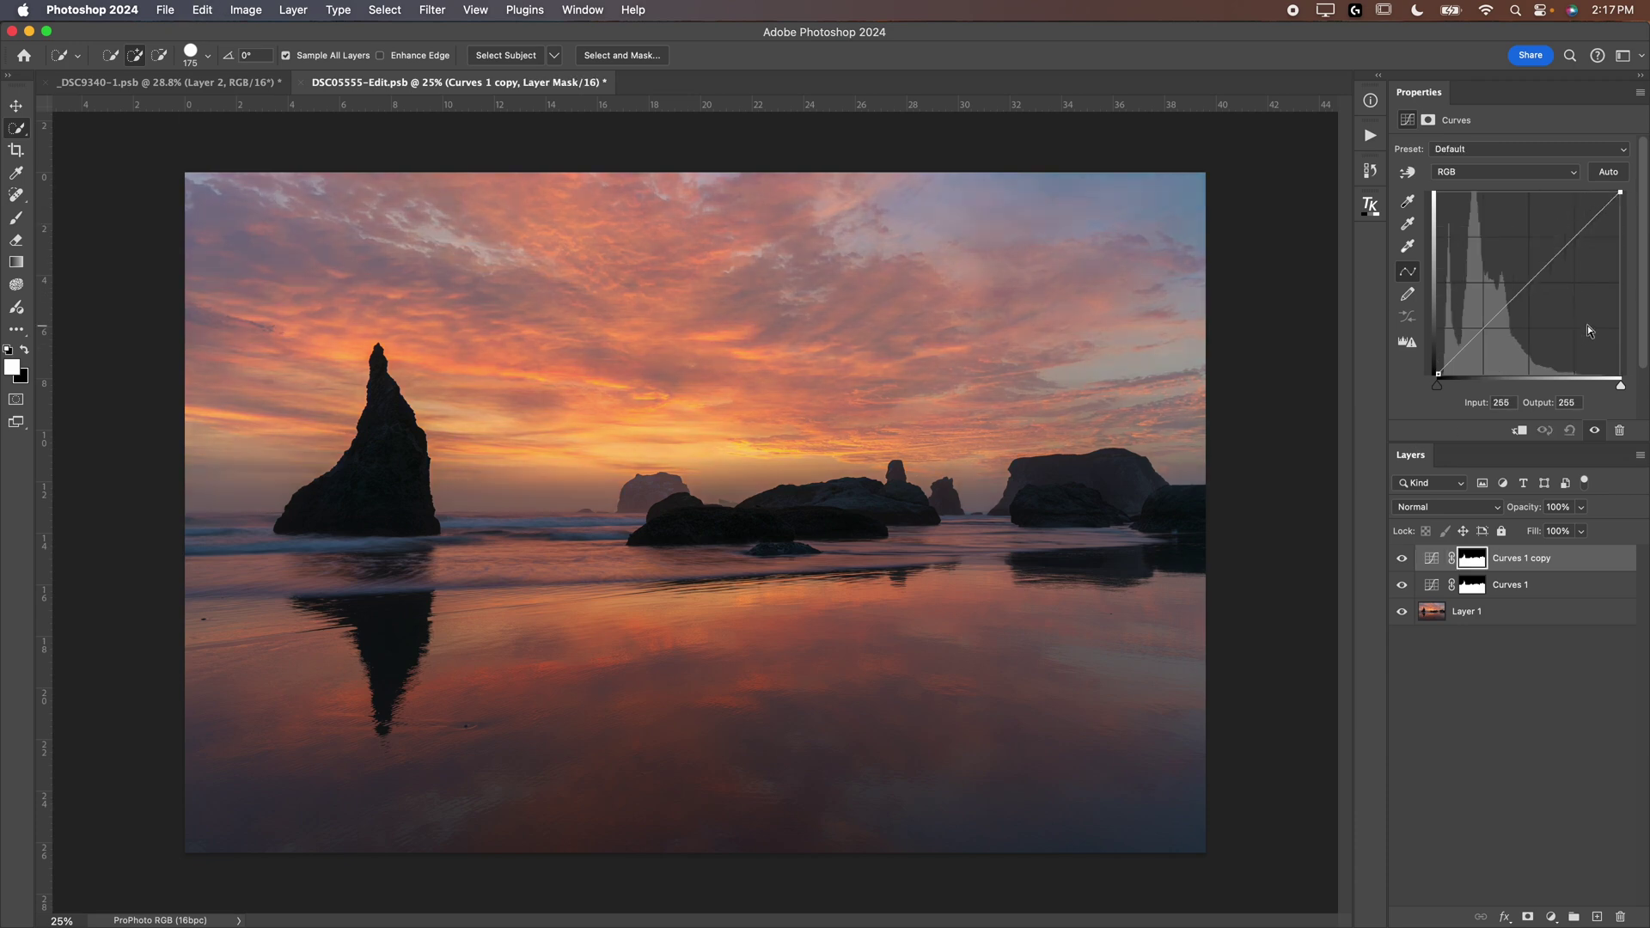
{"action": "key", "text": "super+shift+z"}
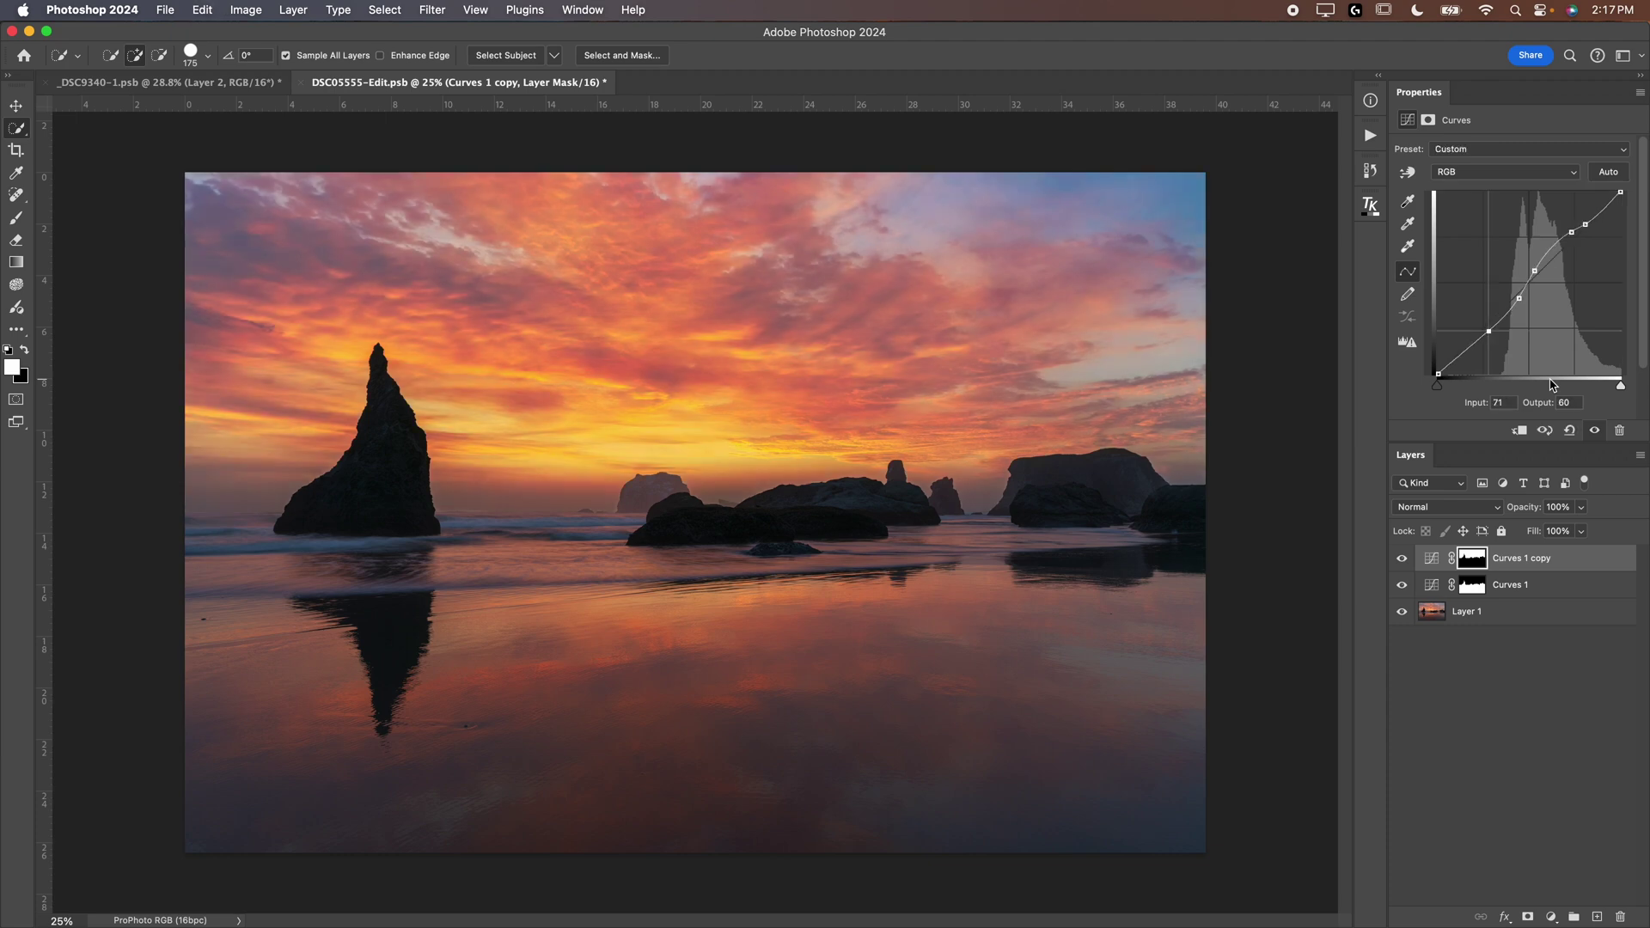
{"action": "left_click", "coordinate": [1518, 299]}
{"action": "left_click_drag", "start_coordinate": [1519, 299], "coordinate": [1572, 232]}
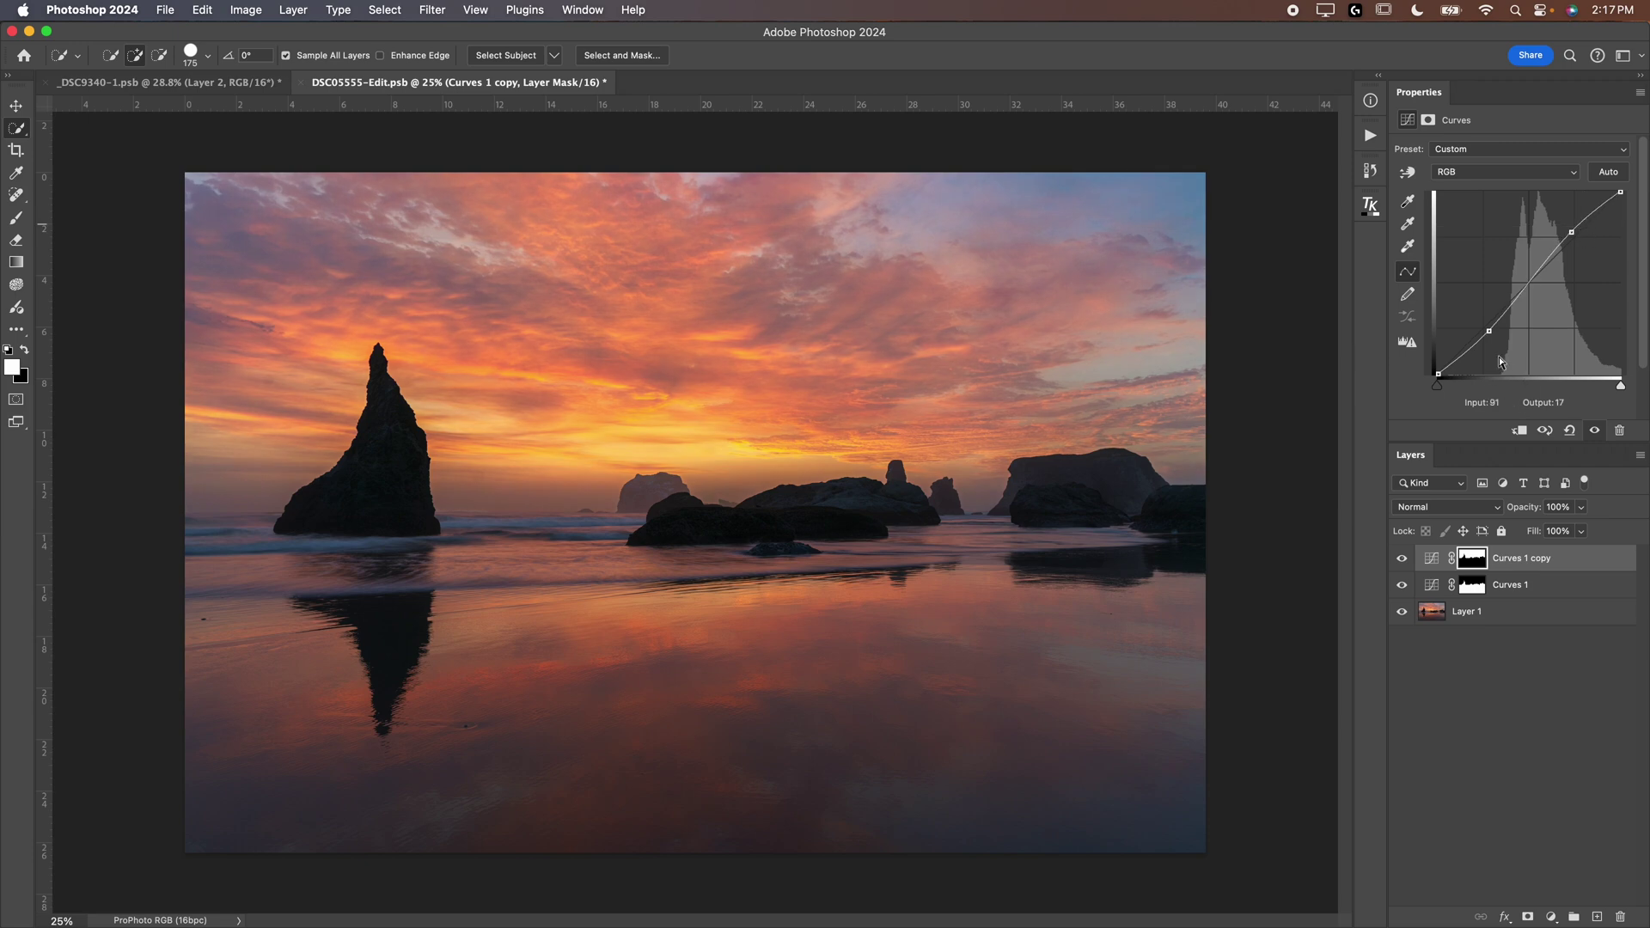
{"action": "left_click_drag", "start_coordinate": [1489, 333], "coordinate": [1488, 332]}
{"action": "left_click", "coordinate": [1401, 559]}
{"action": "left_click", "coordinate": [1402, 559]}
{"action": "left_click_drag", "start_coordinate": [1489, 331], "coordinate": [1496, 338]}
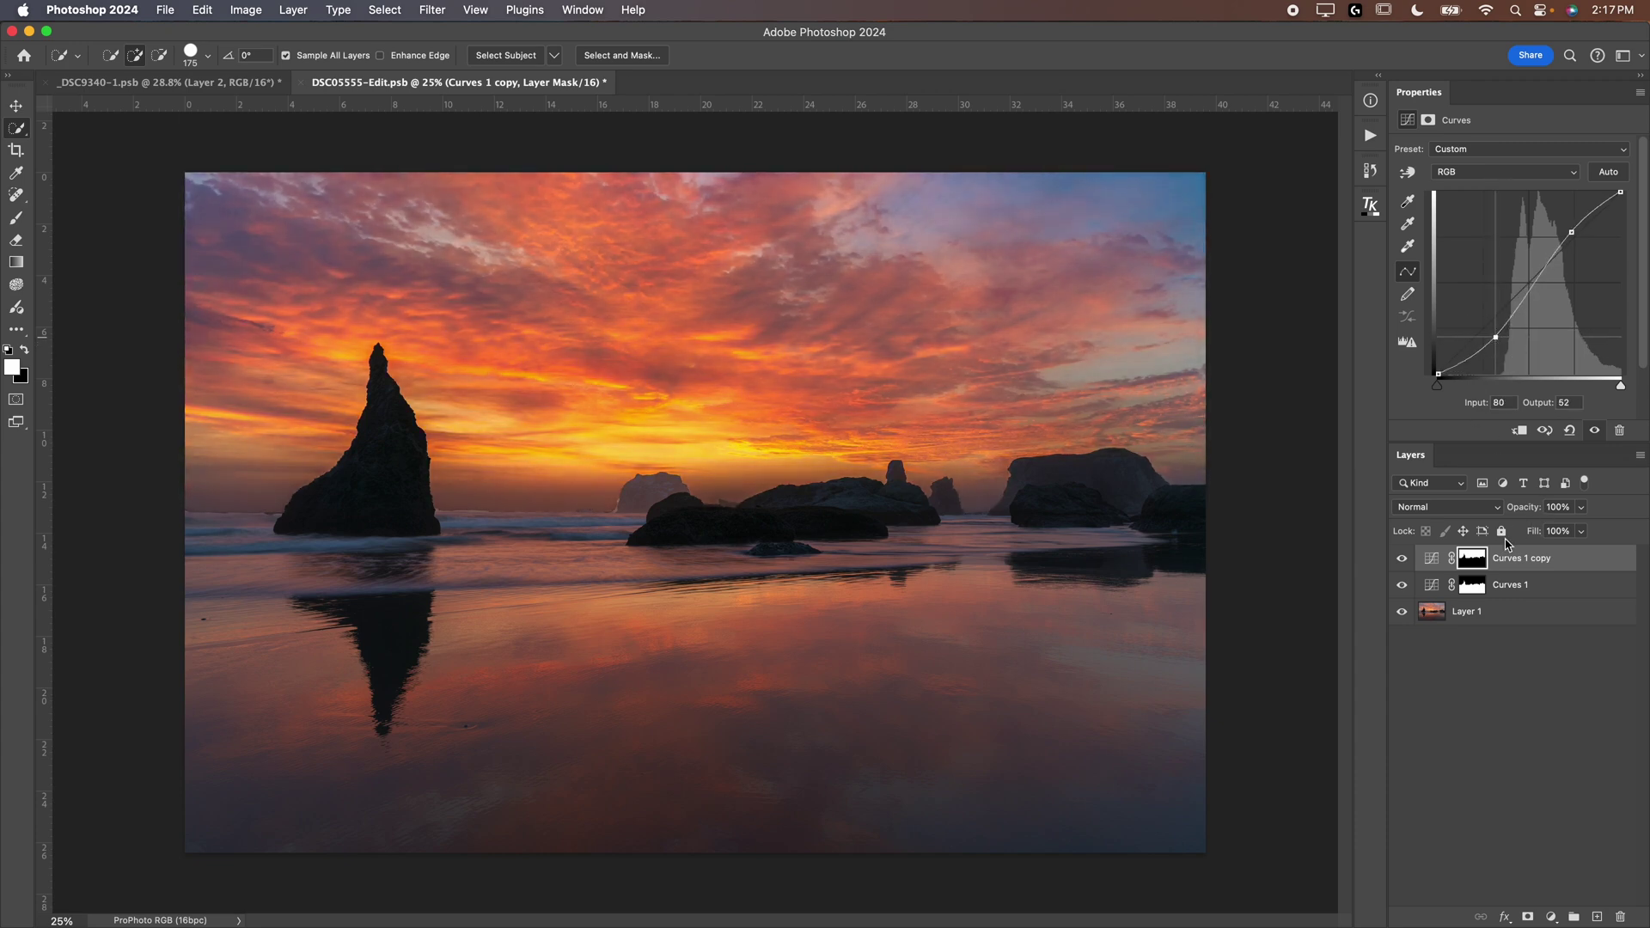
- Add a Hue/Saturation layer masked to the sky via the Curves 1 copy mask, saturation -10
{"action": "left_click", "coordinate": [1472, 559], "text": "super"}
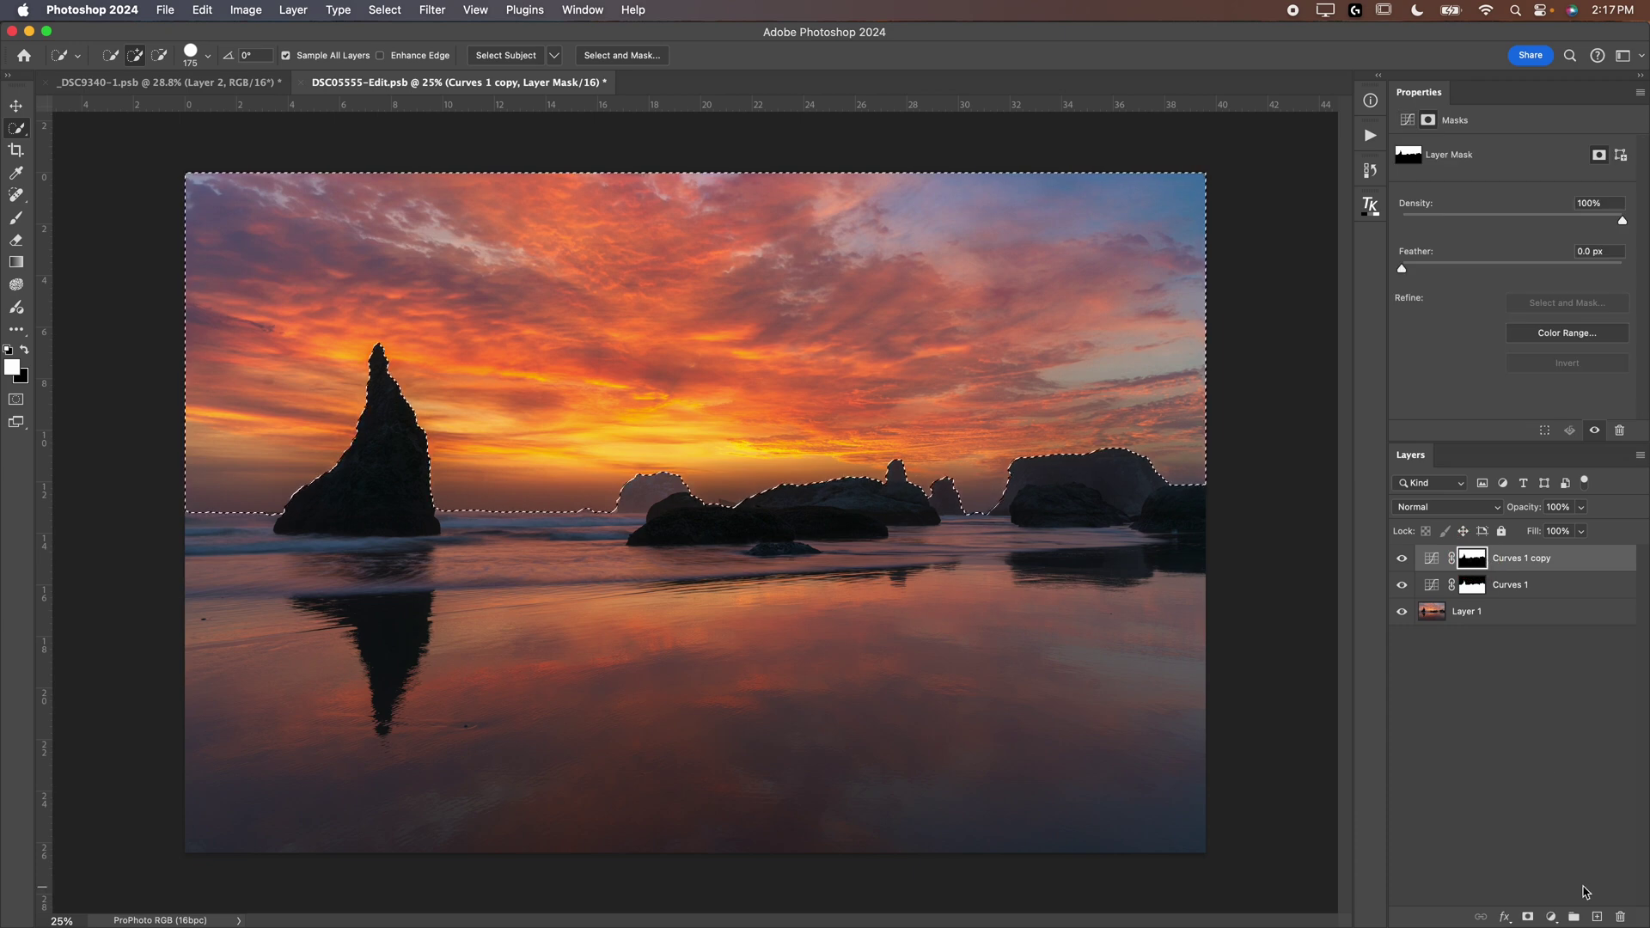
{"action": "left_click", "coordinate": [1553, 918]}
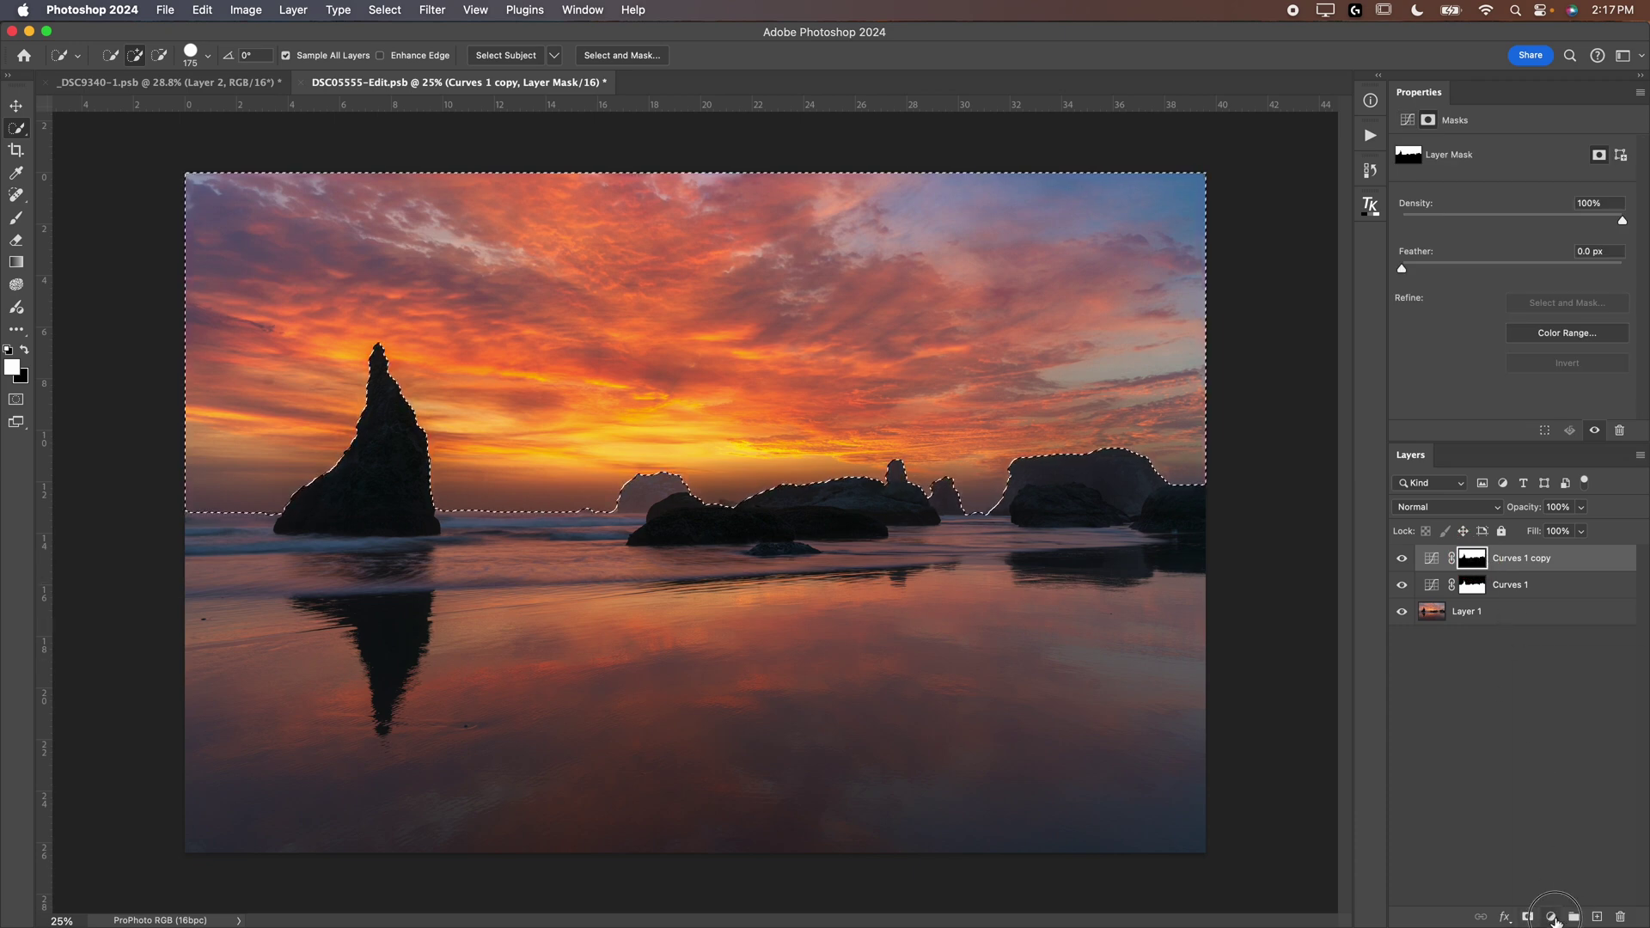
{"action": "left_click", "coordinate": [1541, 787]}
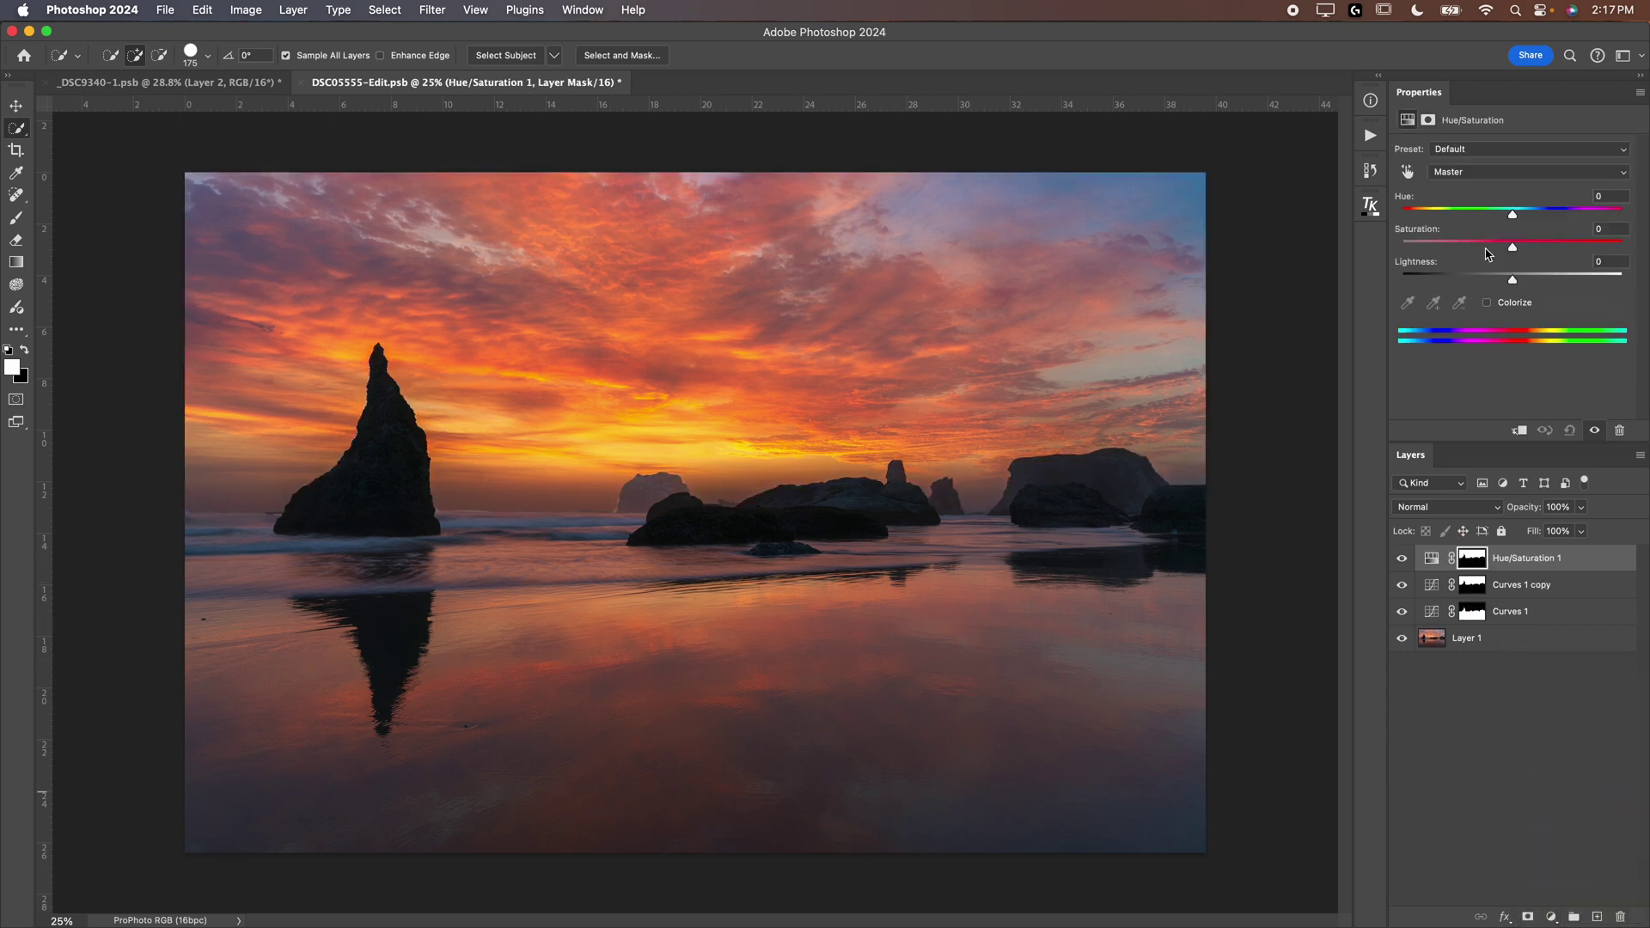
{"action": "left_click_drag", "start_coordinate": [1480, 243], "coordinate": [1503, 245]}
- Compare the image with Hue/Saturation 1 and Curves 1 copy toggled off and on
{"action": "left_click", "coordinate": [1402, 558]}
{"action": "left_click", "coordinate": [1400, 585]}
{"action": "left_click", "coordinate": [1401, 585]}
{"action": "left_click", "coordinate": [1401, 585]}
{"action": "left_click", "coordinate": [1401, 585]}
{"action": "left_click", "coordinate": [1401, 585]}
{"action": "left_click", "coordinate": [1400, 585]}
{"action": "left_click", "coordinate": [1510, 612]}
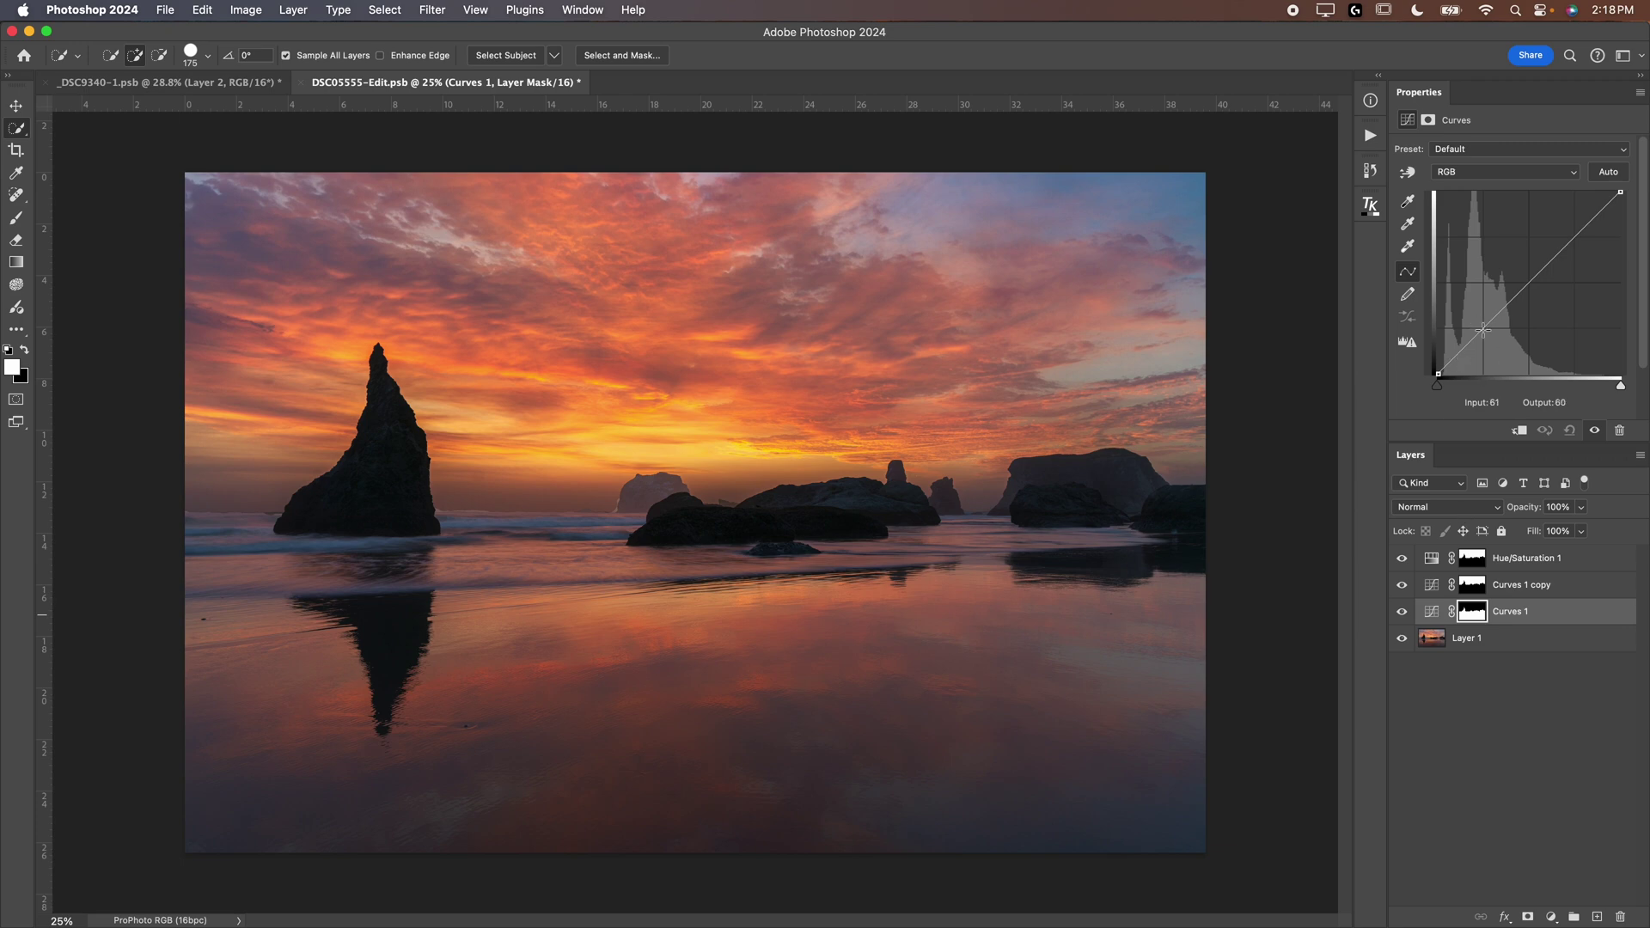
- Give Curves 1 an S-curve with darker shadows, brighter highlights and a lifted black point
{"action": "left_click_drag", "start_coordinate": [1487, 326], "coordinate": [1487, 333]}
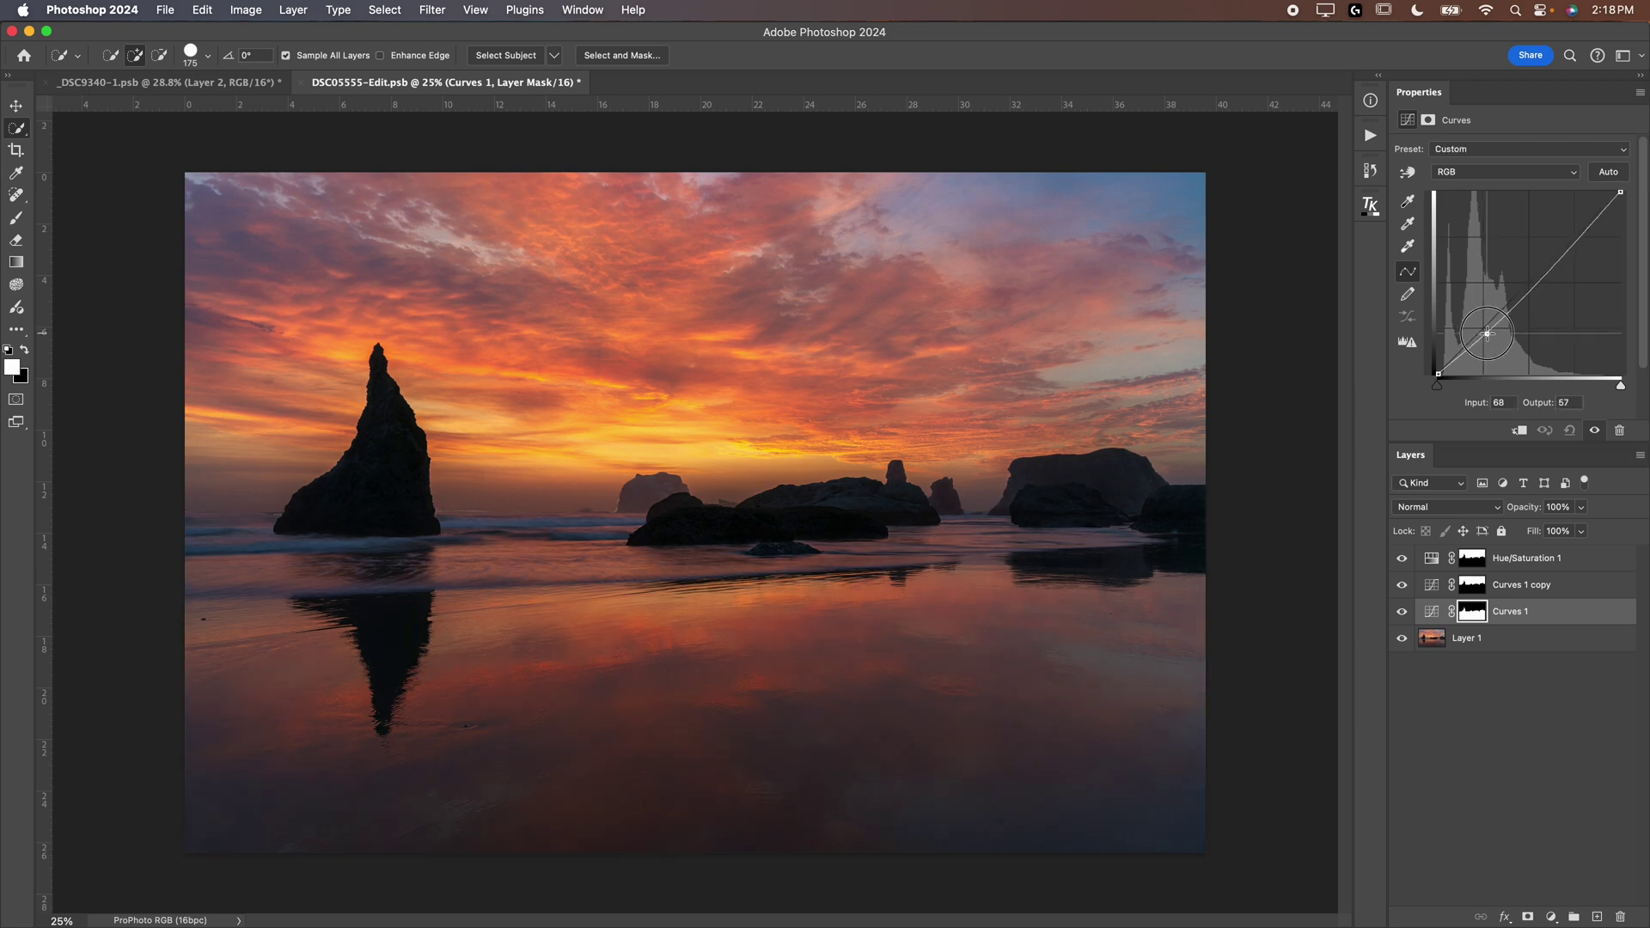
{"action": "mouse_move", "coordinate": [1563, 249]}
{"action": "left_mouse_down"}
{"action": "mouse_move", "coordinate": [1546, 196]}
{"action": "mouse_move", "coordinate": [1568, 233]}
{"action": "left_mouse_up"}
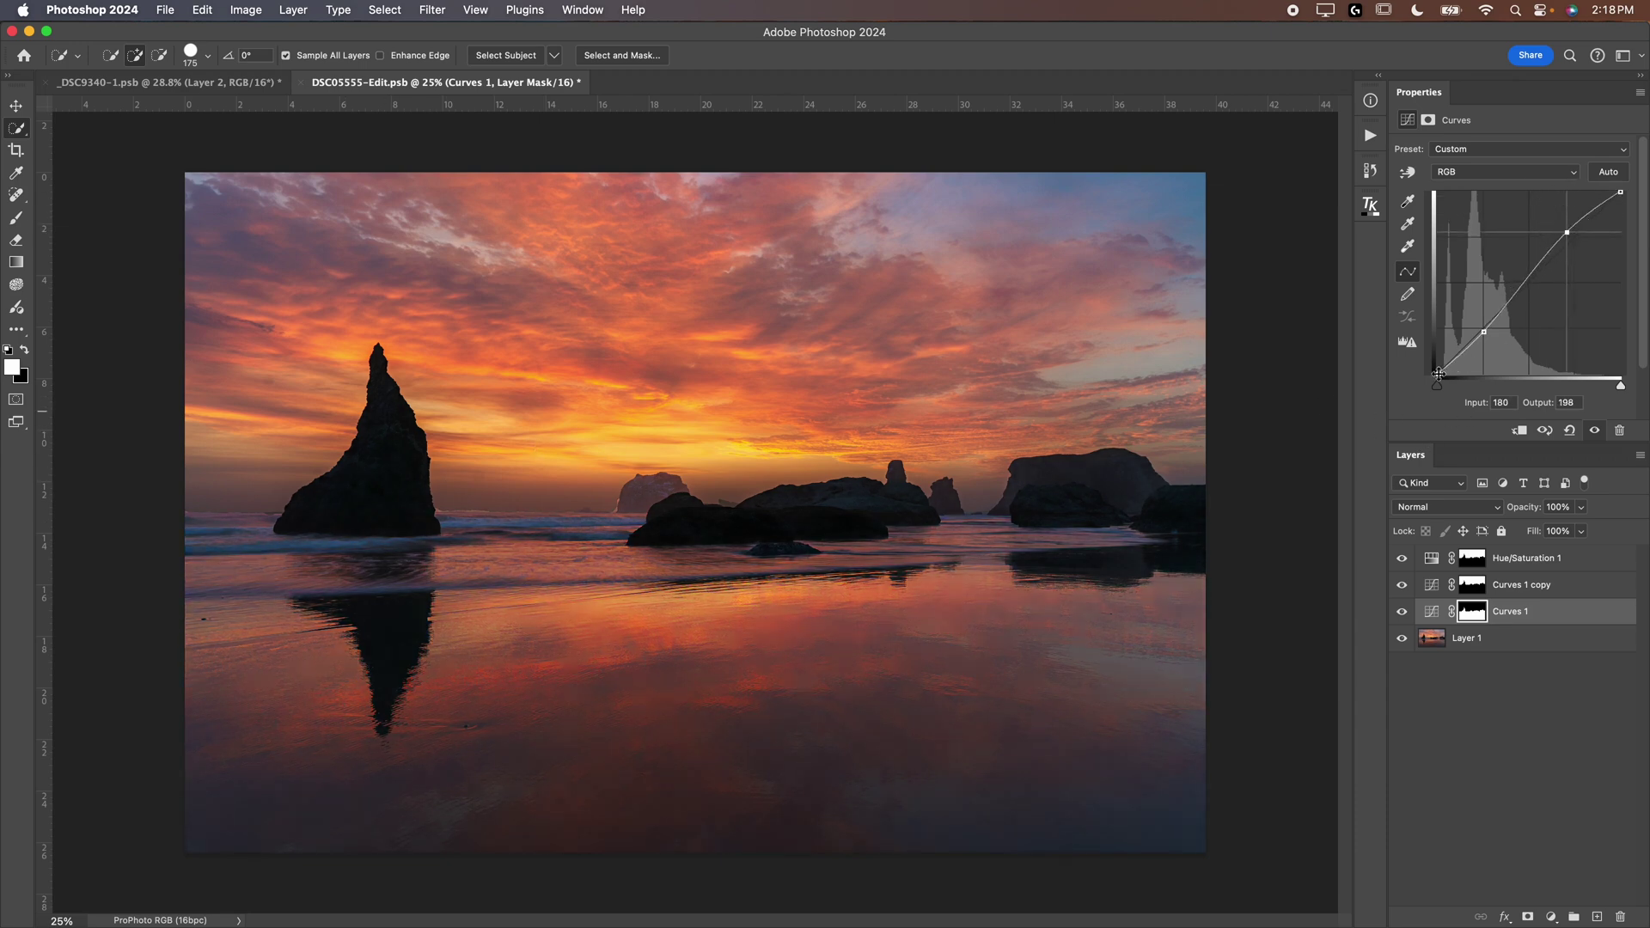
{"action": "mouse_move", "coordinate": [1438, 374]}
{"action": "left_mouse_down"}
{"action": "mouse_move", "coordinate": [1431, 353]}
{"action": "mouse_move", "coordinate": [1424, 373]}
{"action": "mouse_move", "coordinate": [1482, 329]}
{"action": "mouse_move", "coordinate": [1437, 370]}
{"action": "left_mouse_up"}
{"action": "left_click", "coordinate": [1482, 331]}
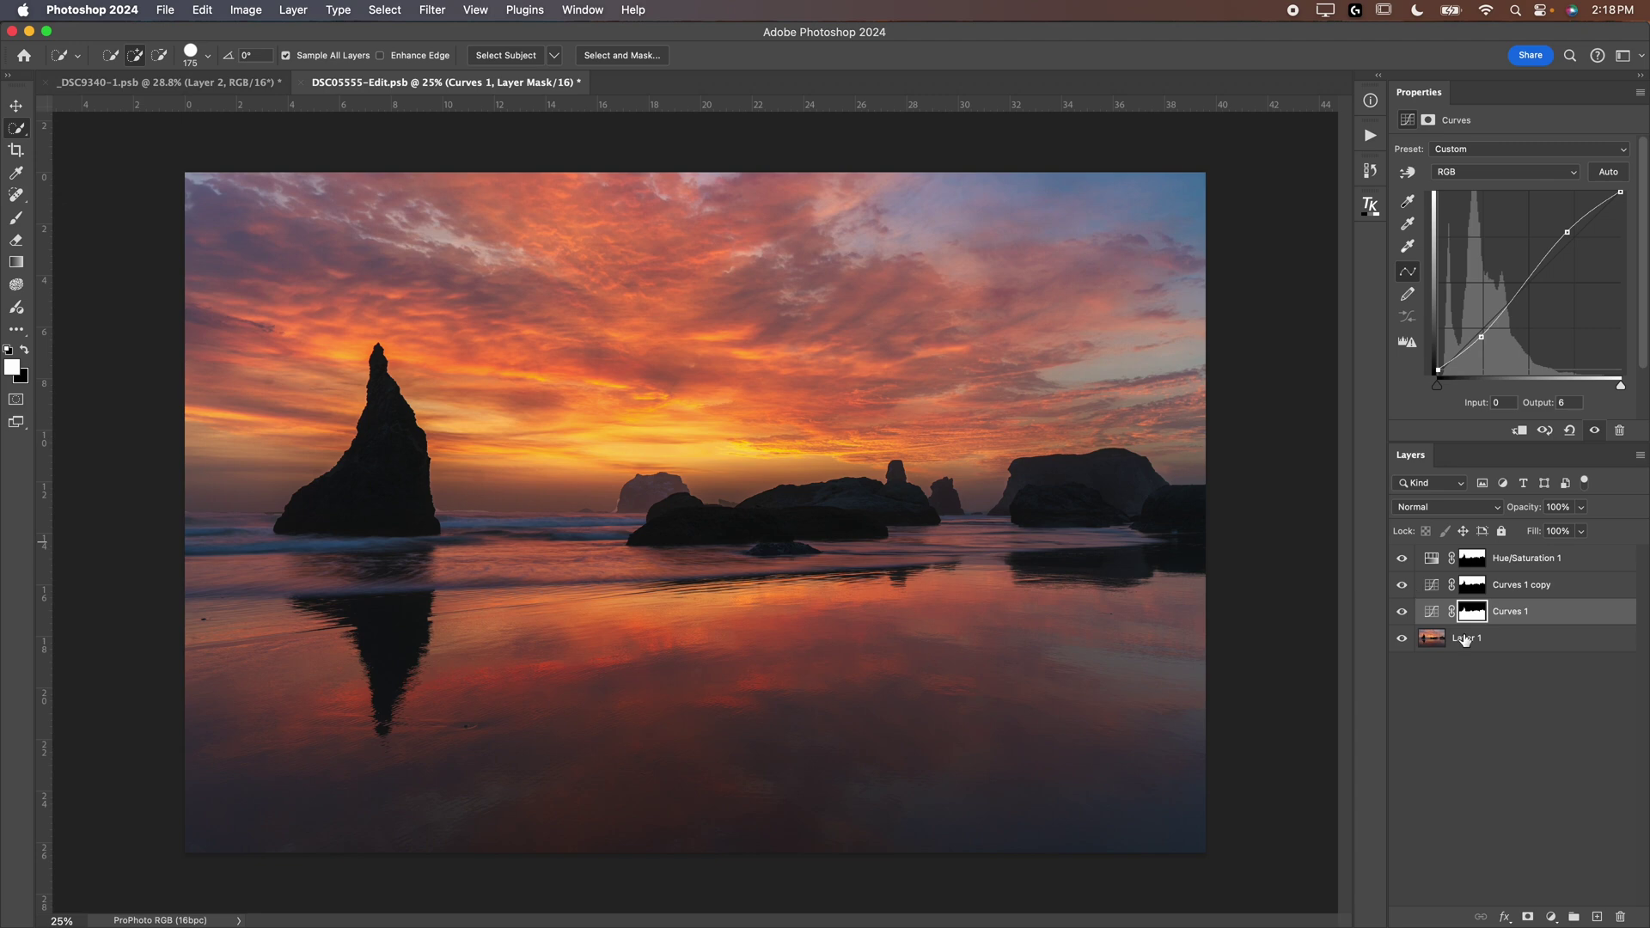
- Toggle Curves 1 off and on to compare, then select the Hue/Saturation 1 adjustment
{"action": "left_click", "coordinate": [1428, 613]}
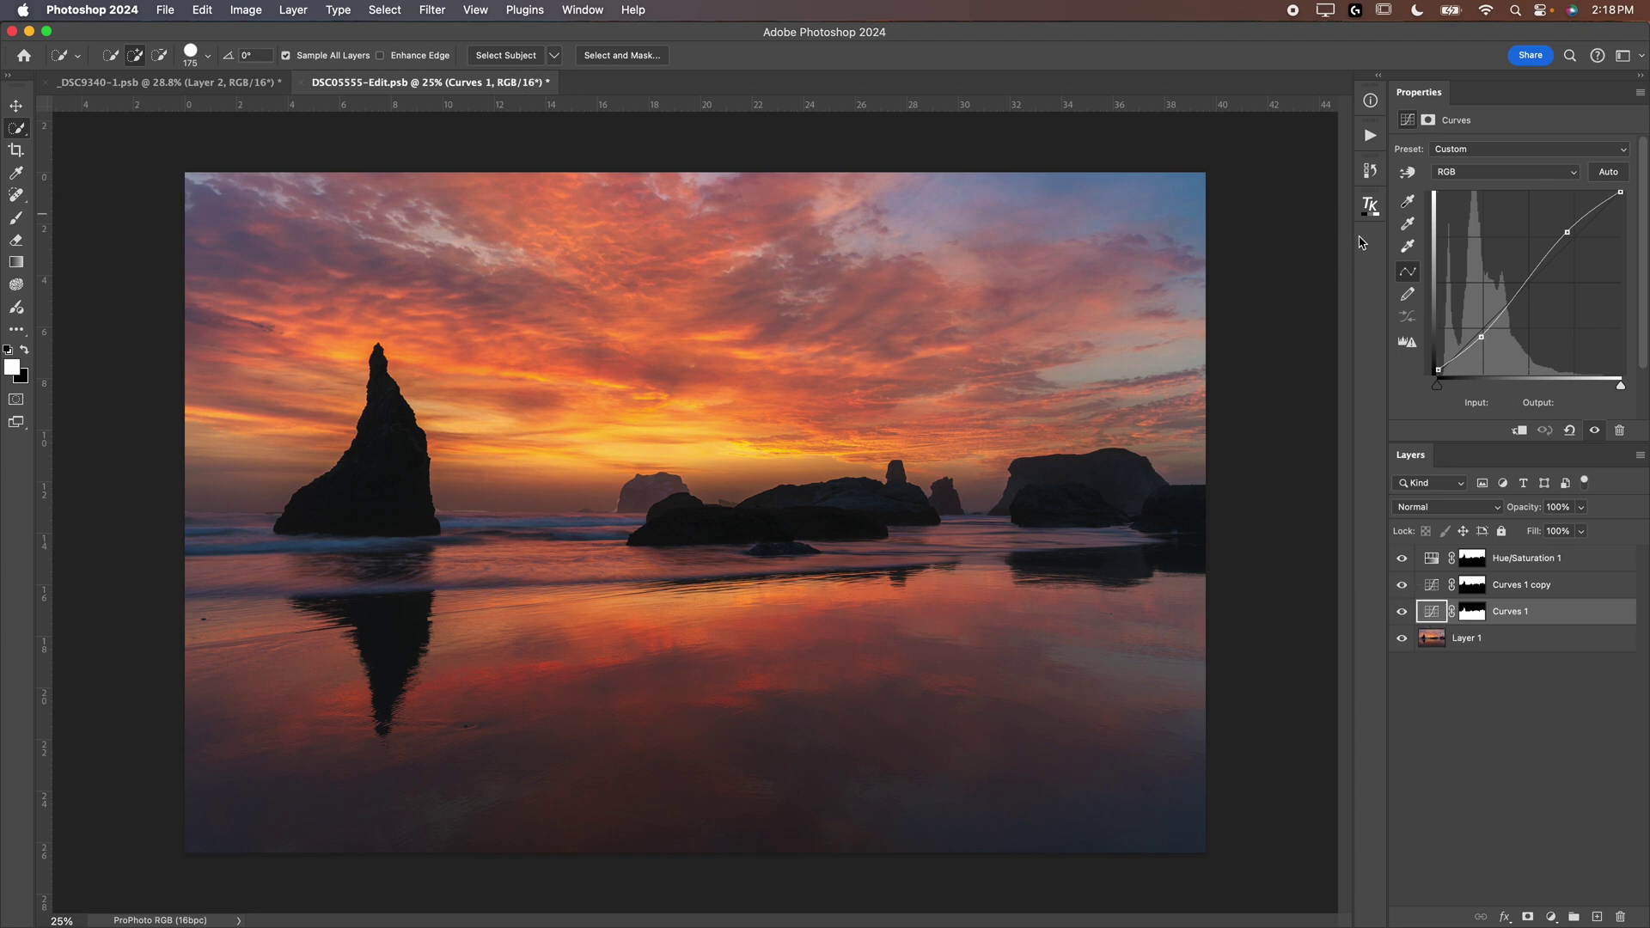
{"action": "left_click", "coordinate": [1402, 611]}
{"action": "left_click", "coordinate": [1401, 611]}
{"action": "left_click", "coordinate": [1435, 559]}
{"action": "left_click", "coordinate": [1431, 560]}
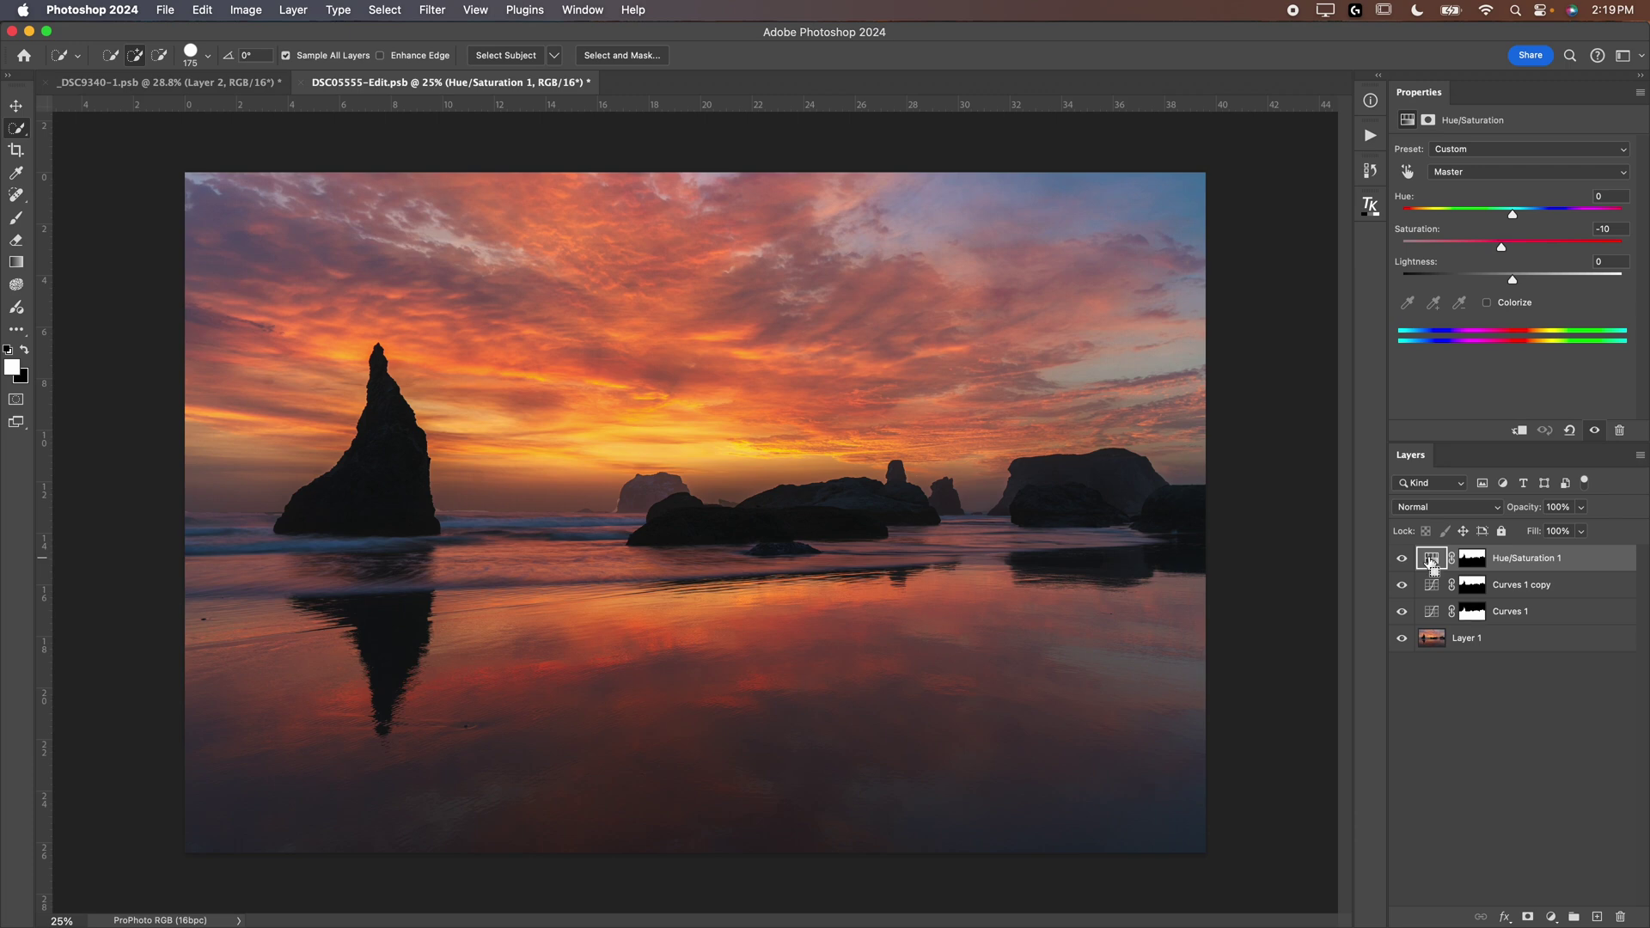
- Stamp all visible layers into Layer 2 and apply a 50-pixel Gaussian Blur
{"action": "key", "text": "super+alt+shift+e"}
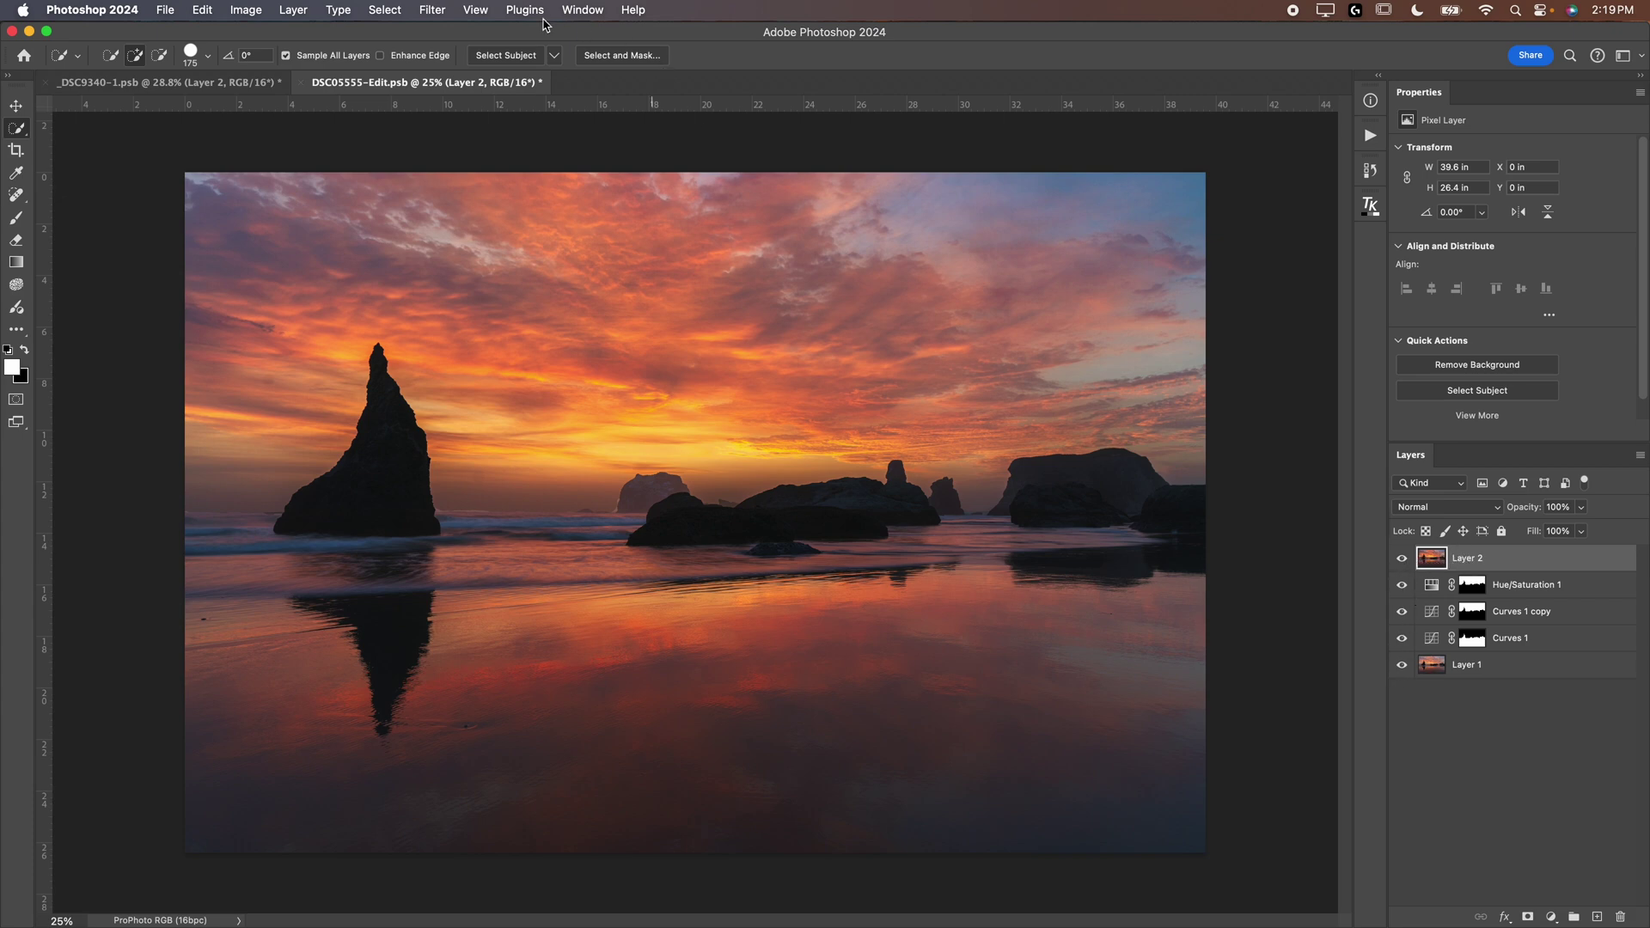
{"action": "left_click", "coordinate": [429, 10]}
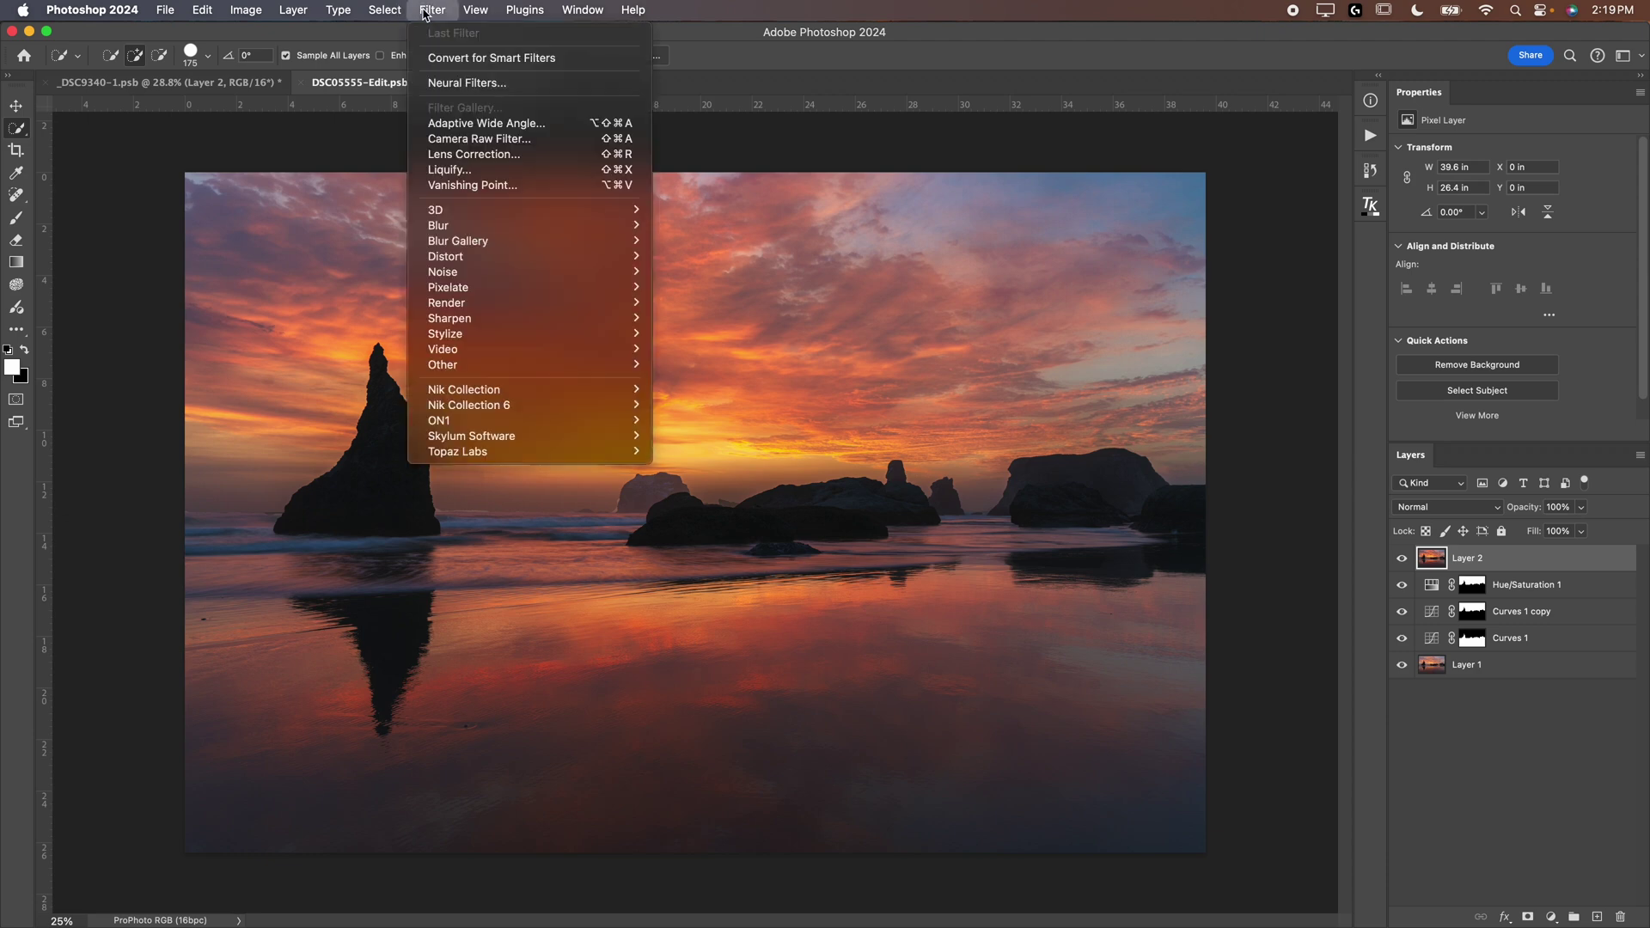
{"action": "mouse_move", "coordinate": [459, 238]}
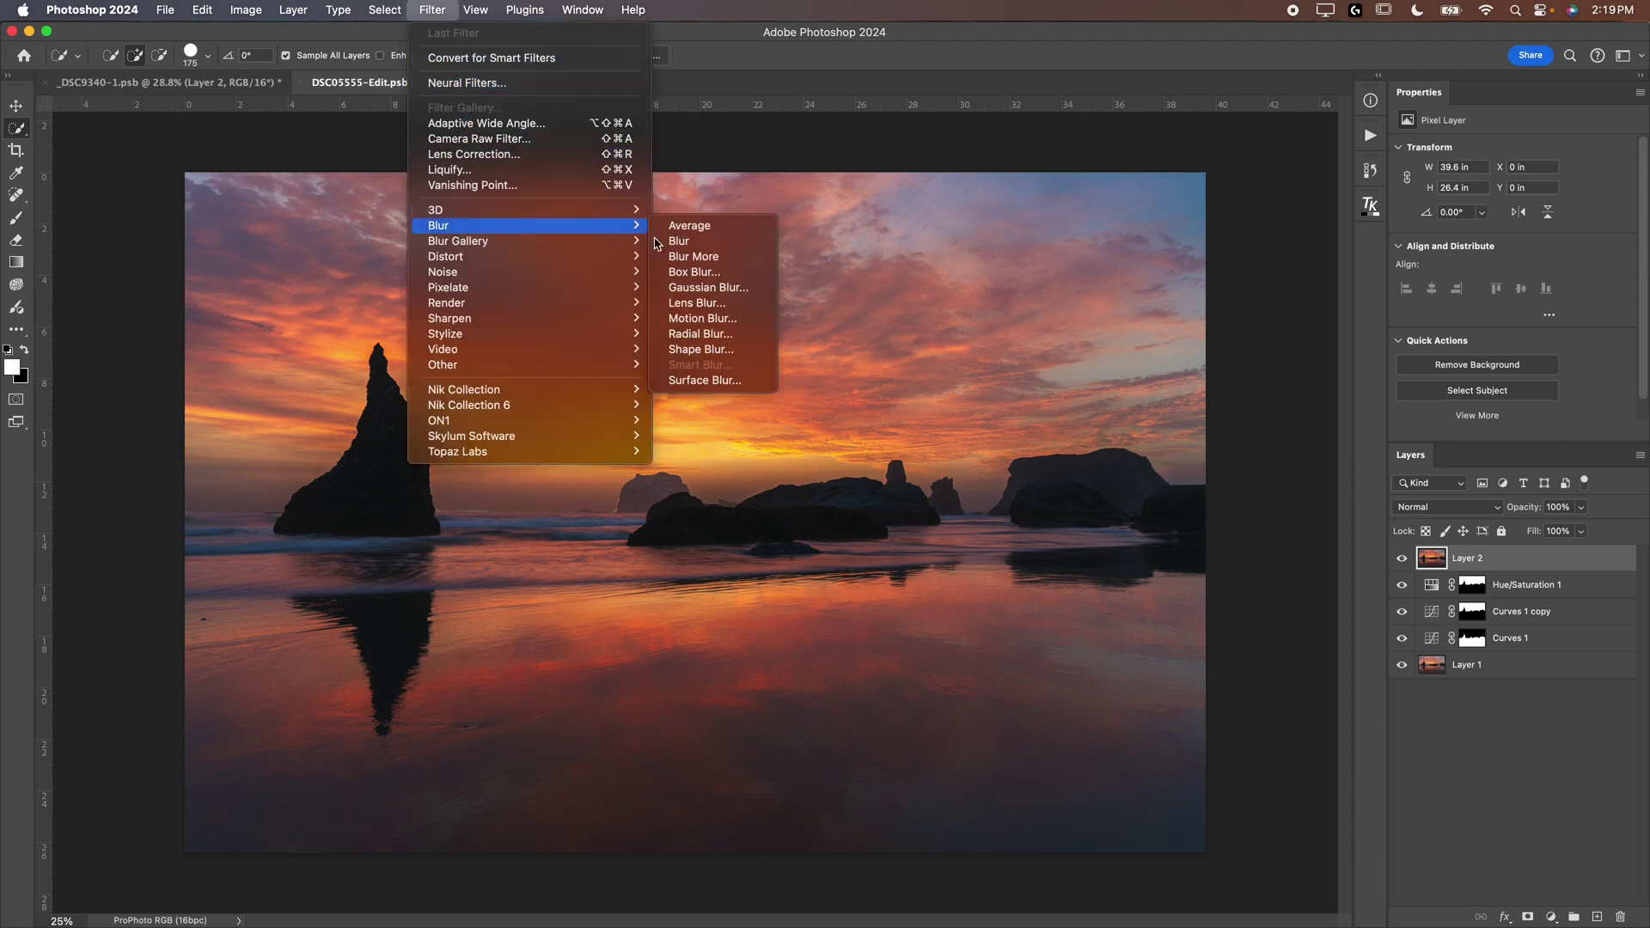
{"action": "left_click", "coordinate": [688, 287]}
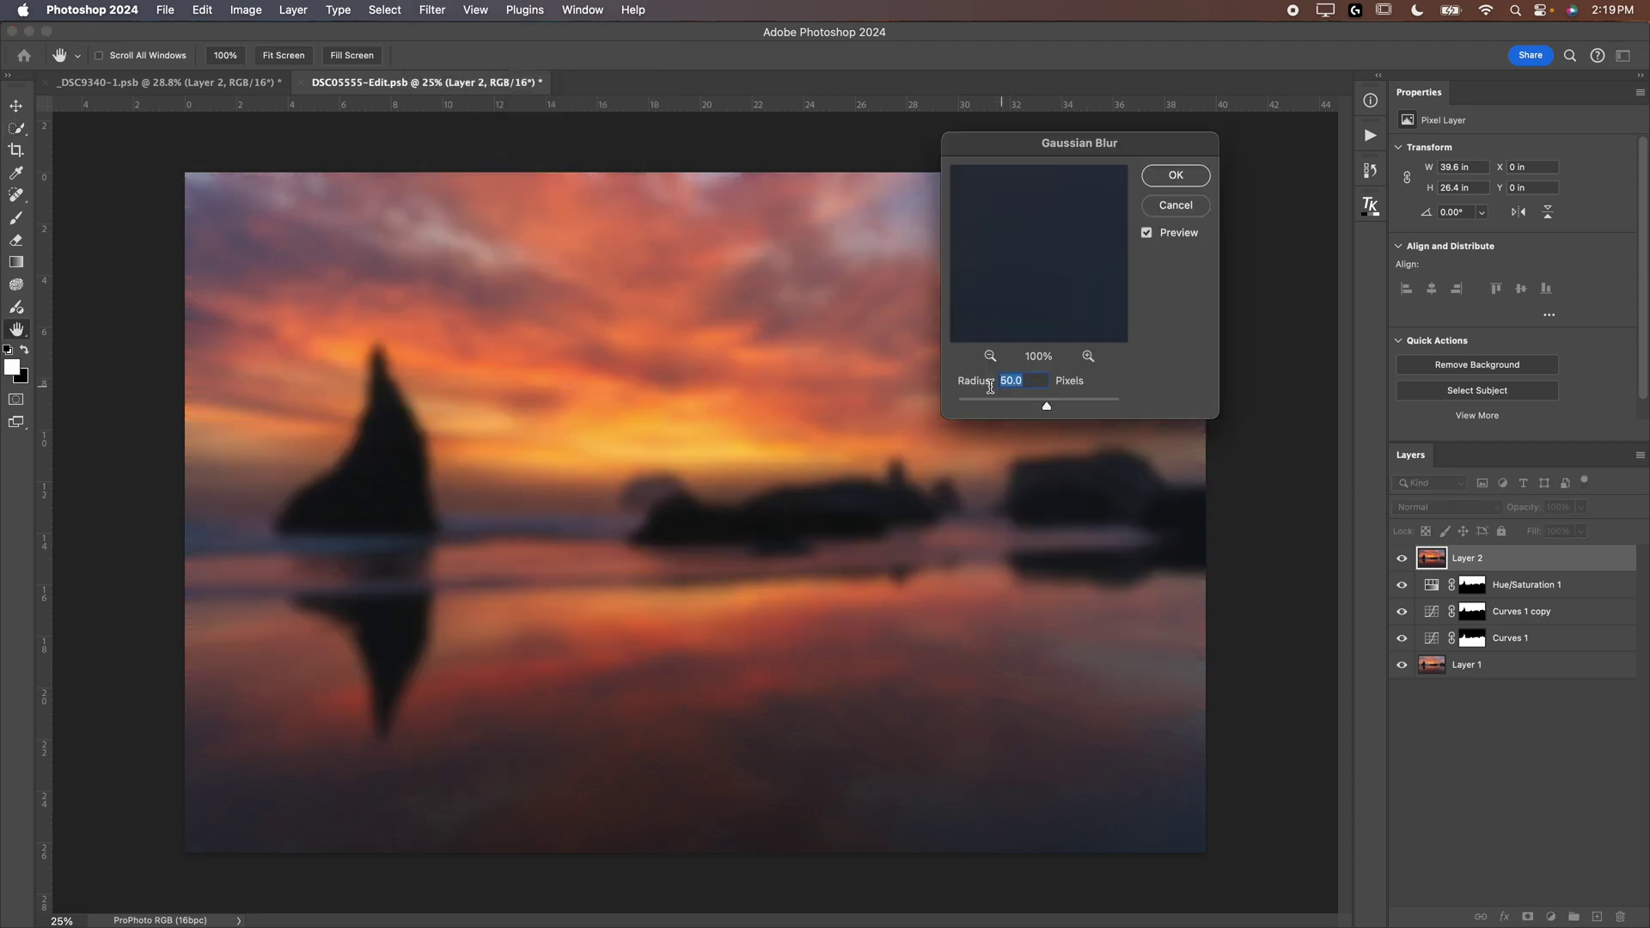
{"action": "left_click", "coordinate": [1172, 177]}
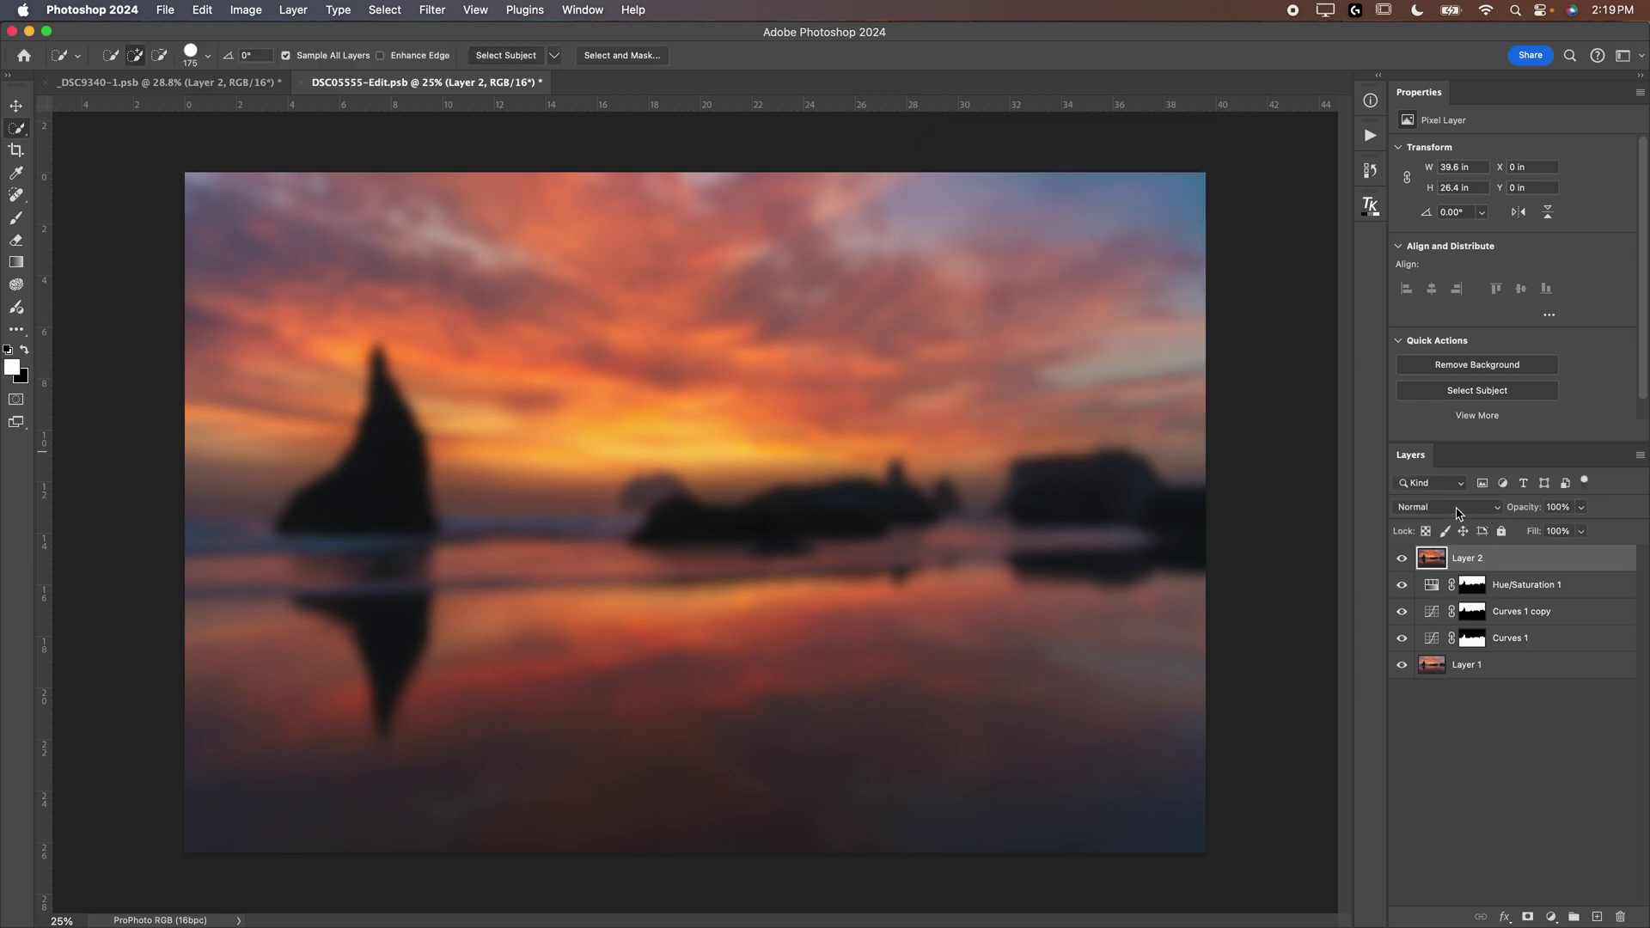
- Set Layer 2's blend mode to Soft Light and hide it
{"action": "left_click", "coordinate": [1459, 512]}
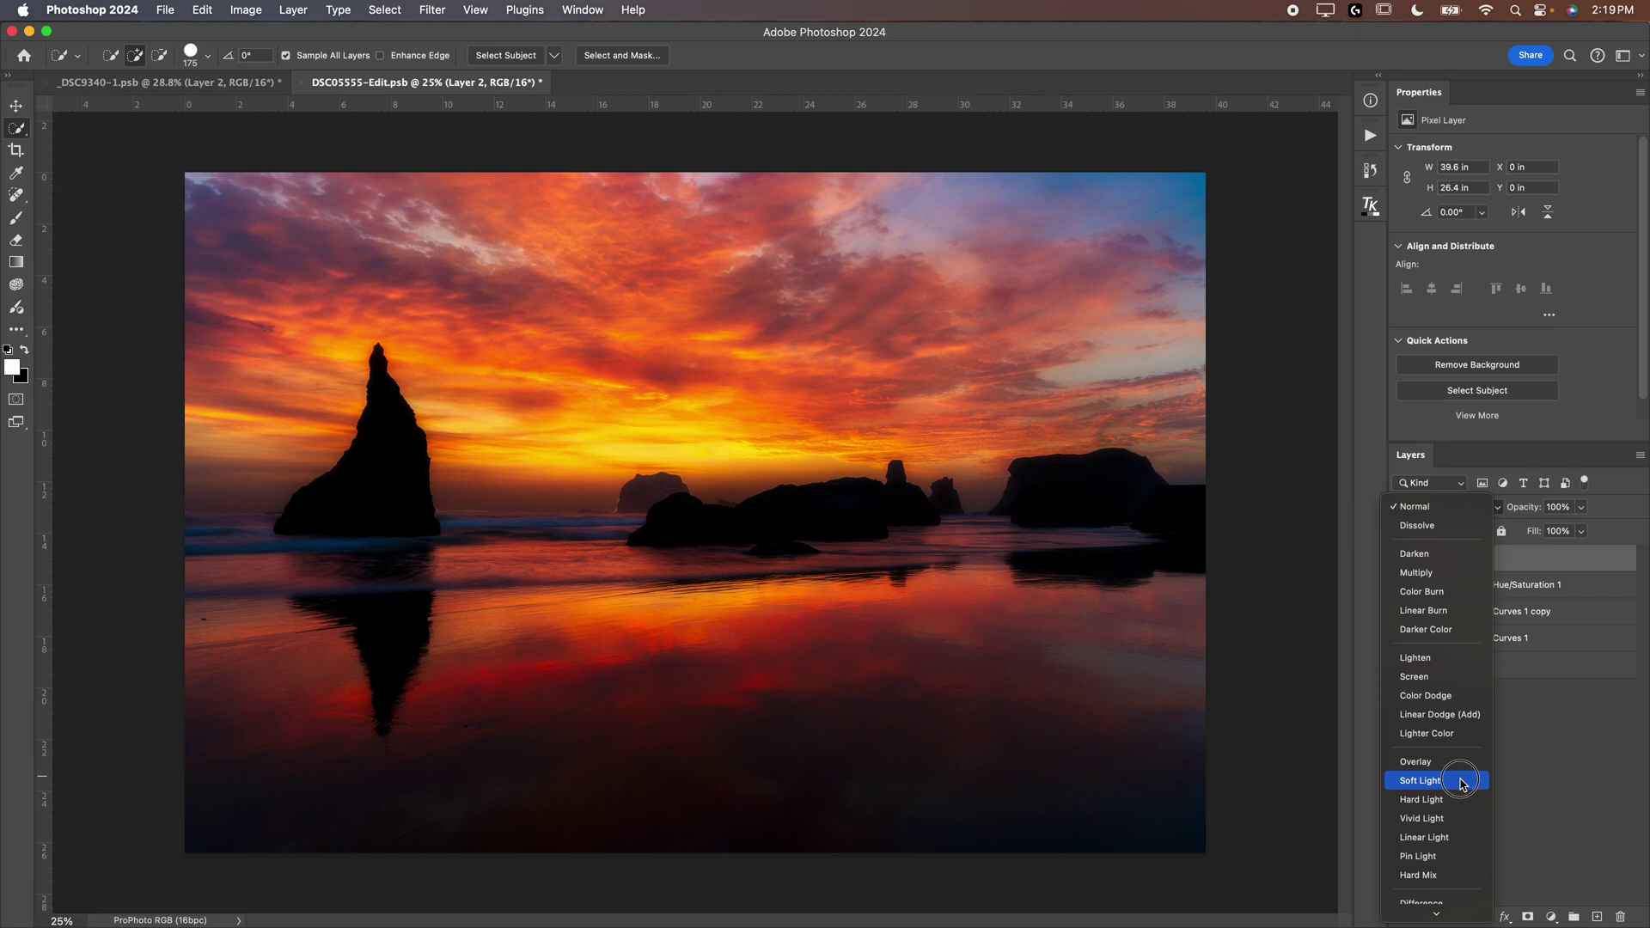
{"action": "left_click", "coordinate": [1461, 782]}
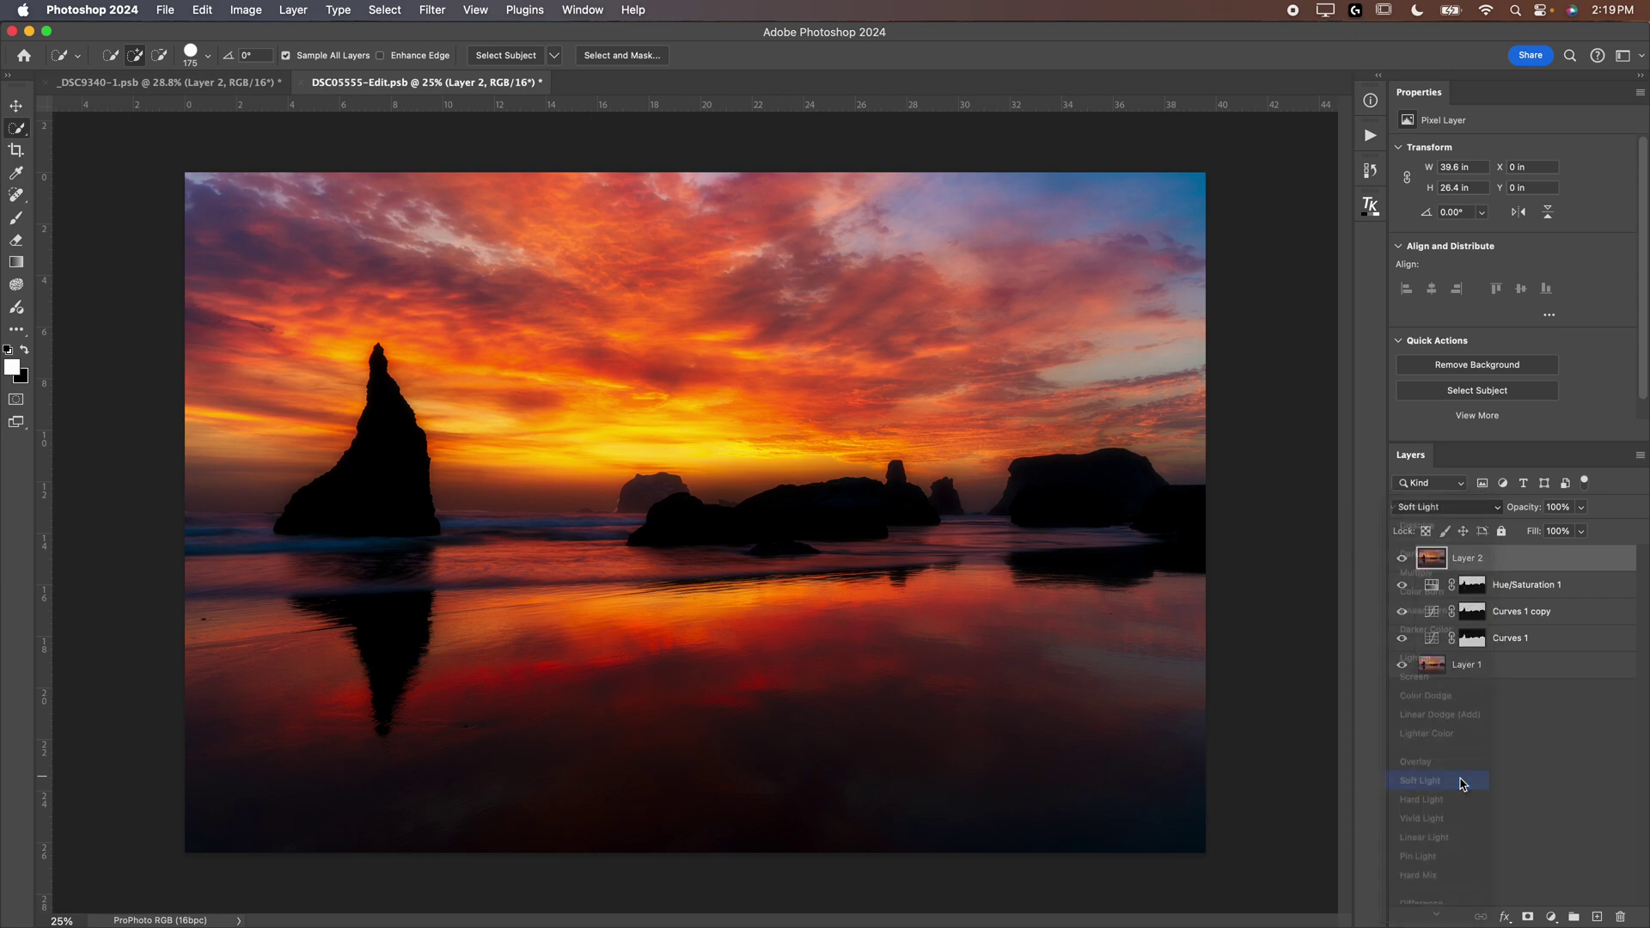
{"action": "left_click", "coordinate": [1403, 559]}
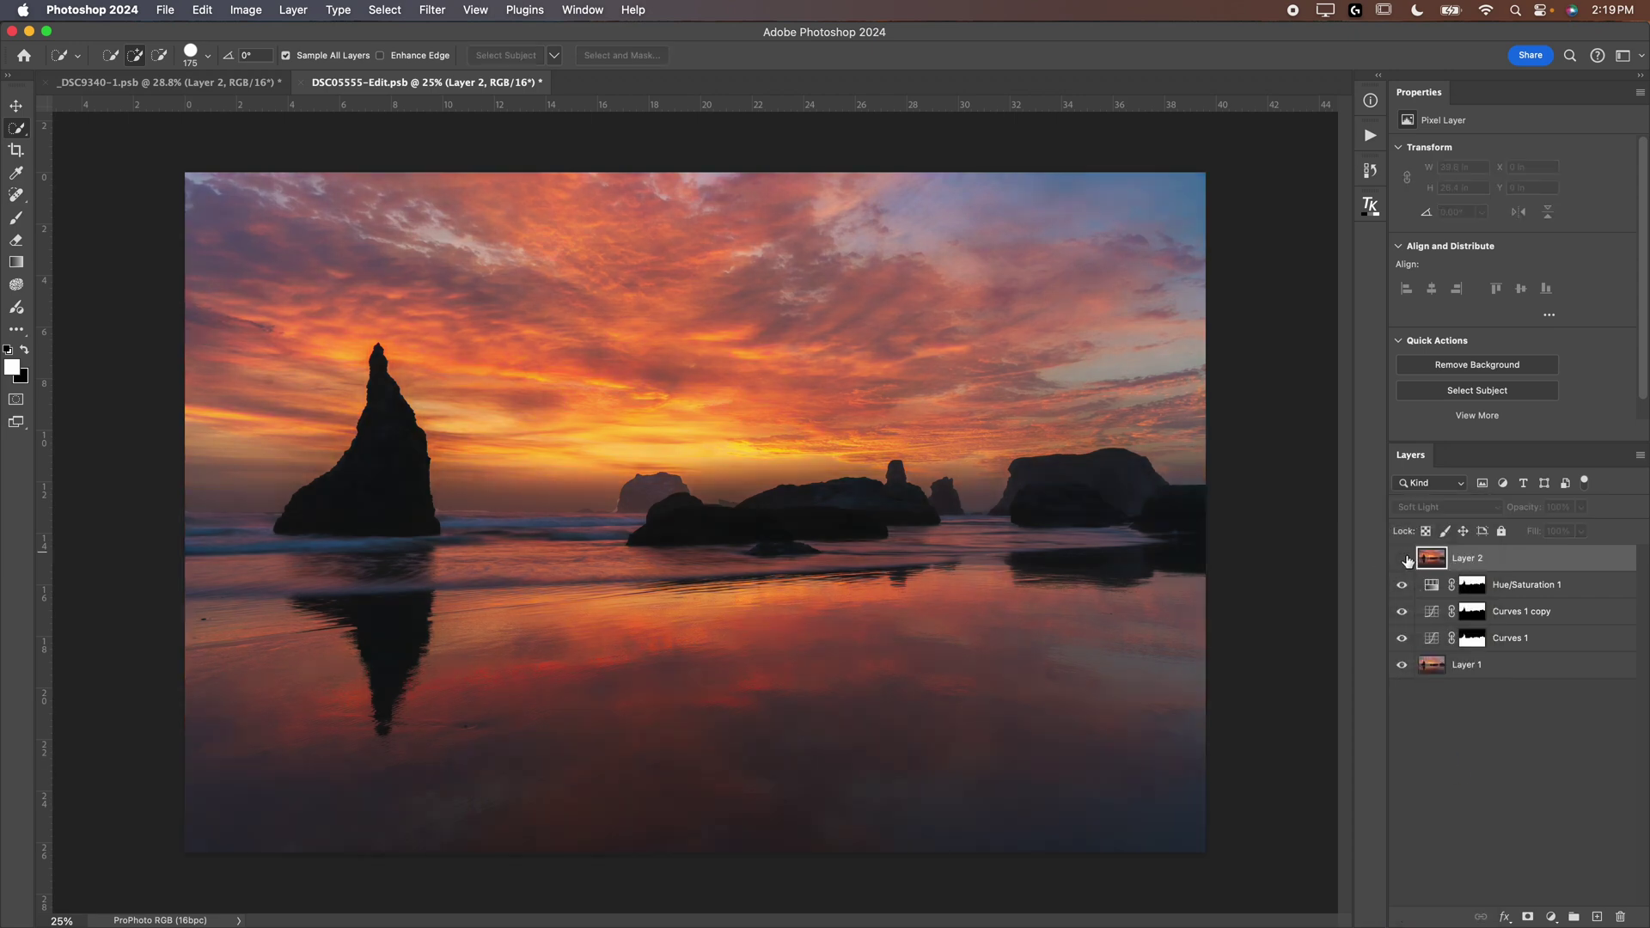
{"action": "left_click", "coordinate": [1375, 206]}
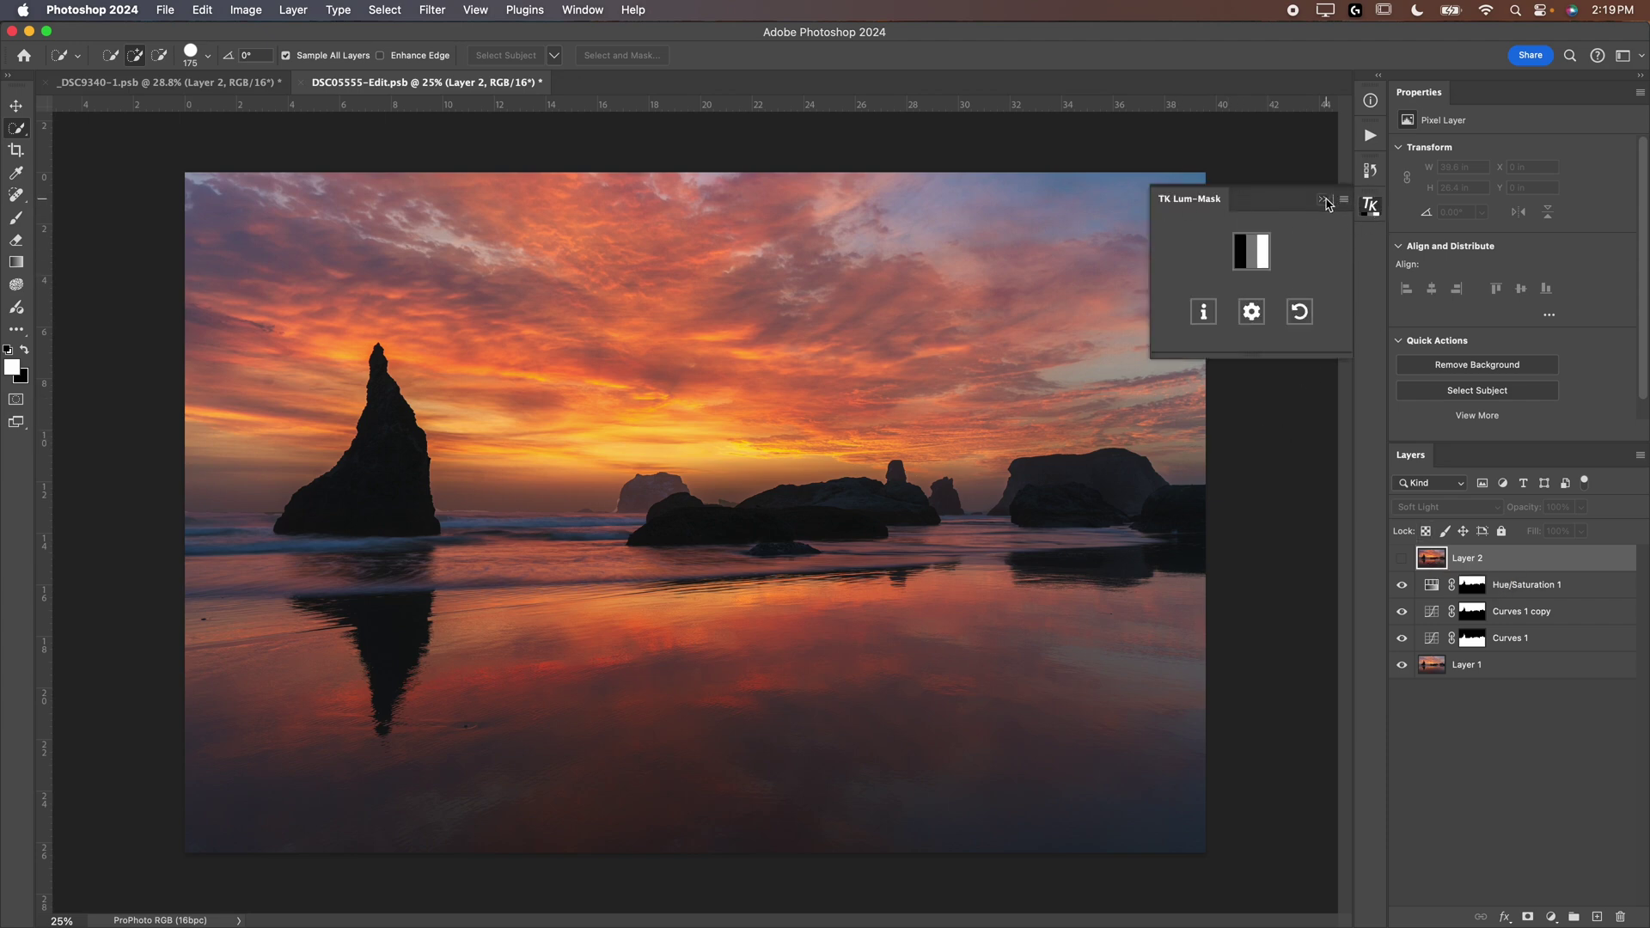
- Open and close the TK luminosity mask panel
{"action": "left_click", "coordinate": [1374, 205]}
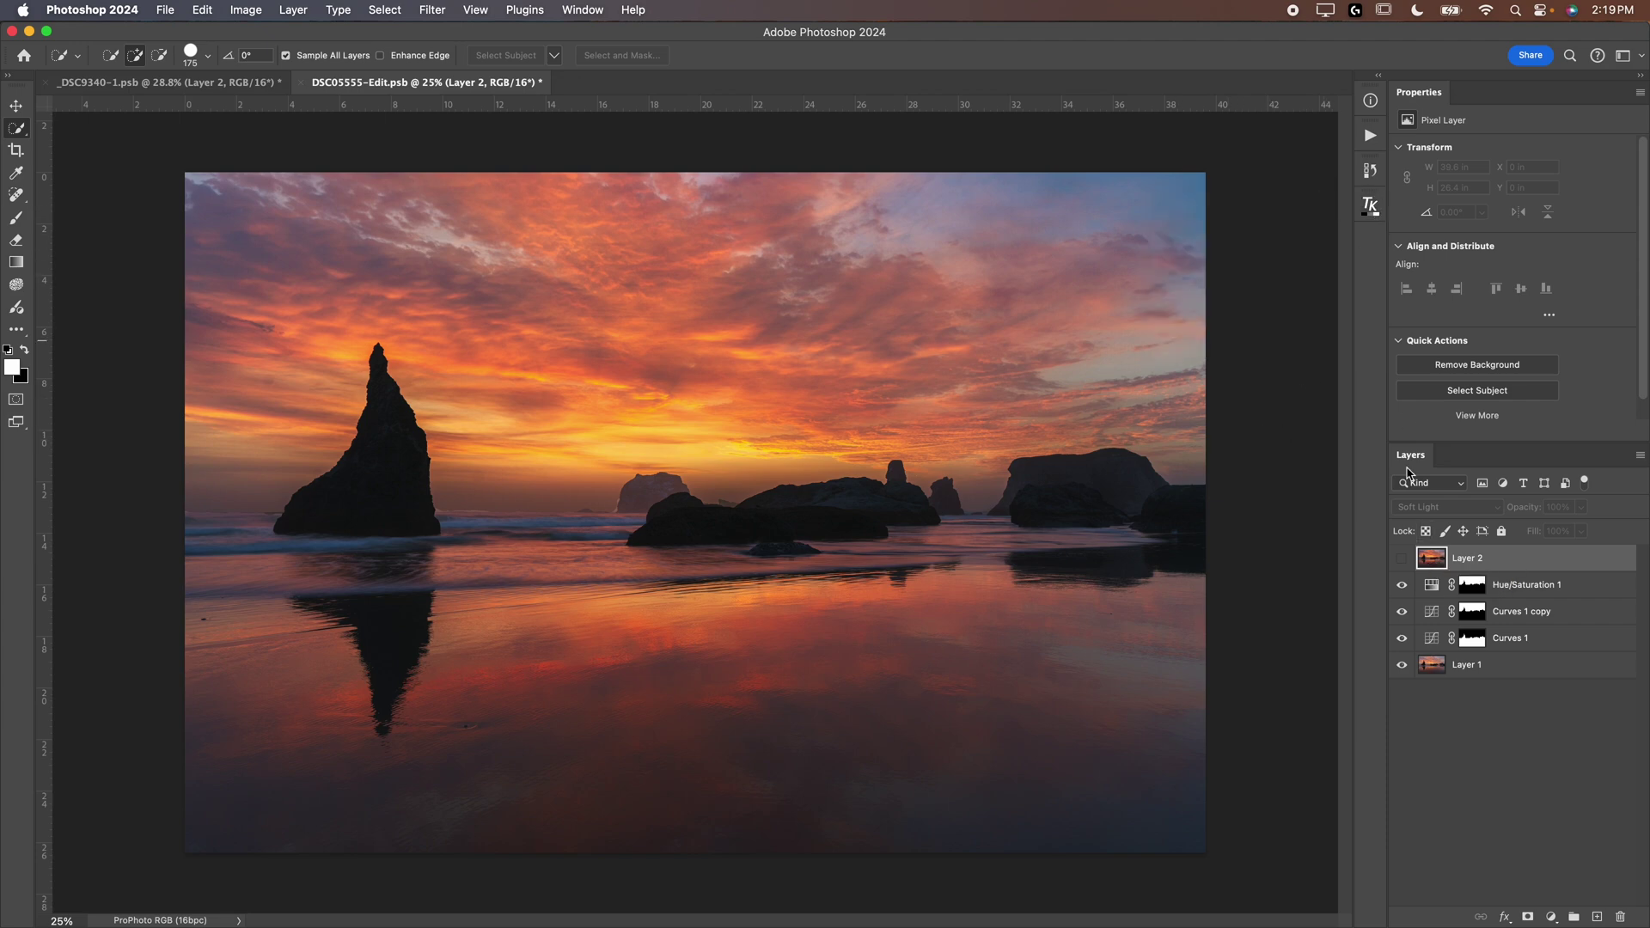
{"action": "left_click", "coordinate": [1373, 203]}
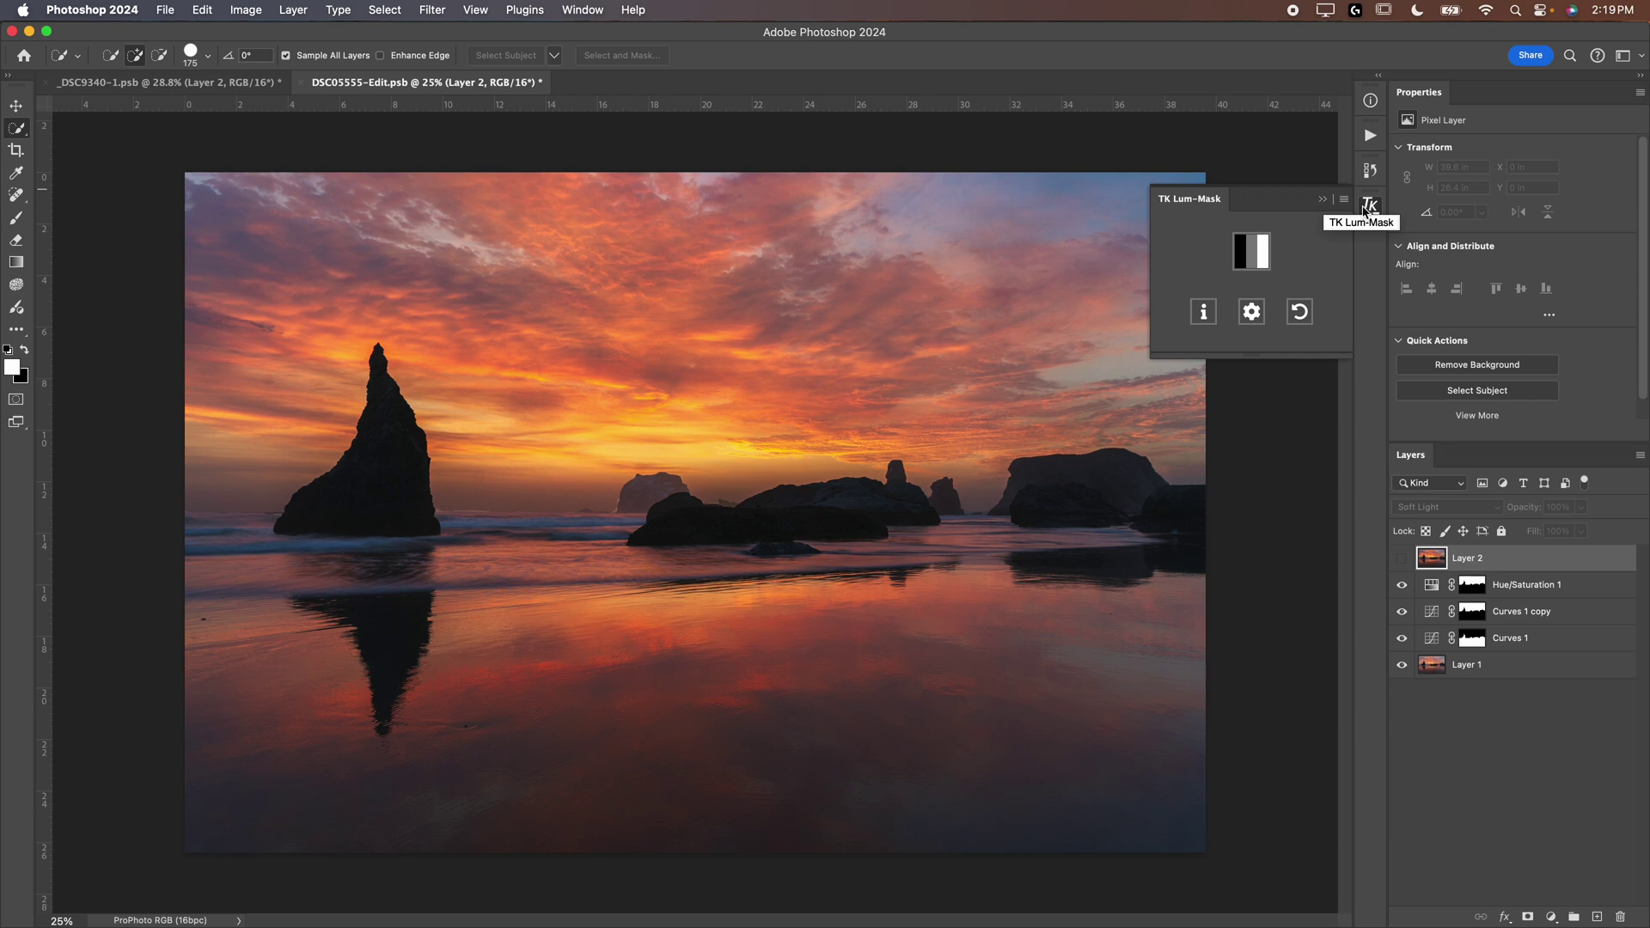
{"action": "left_click", "coordinate": [1368, 208]}
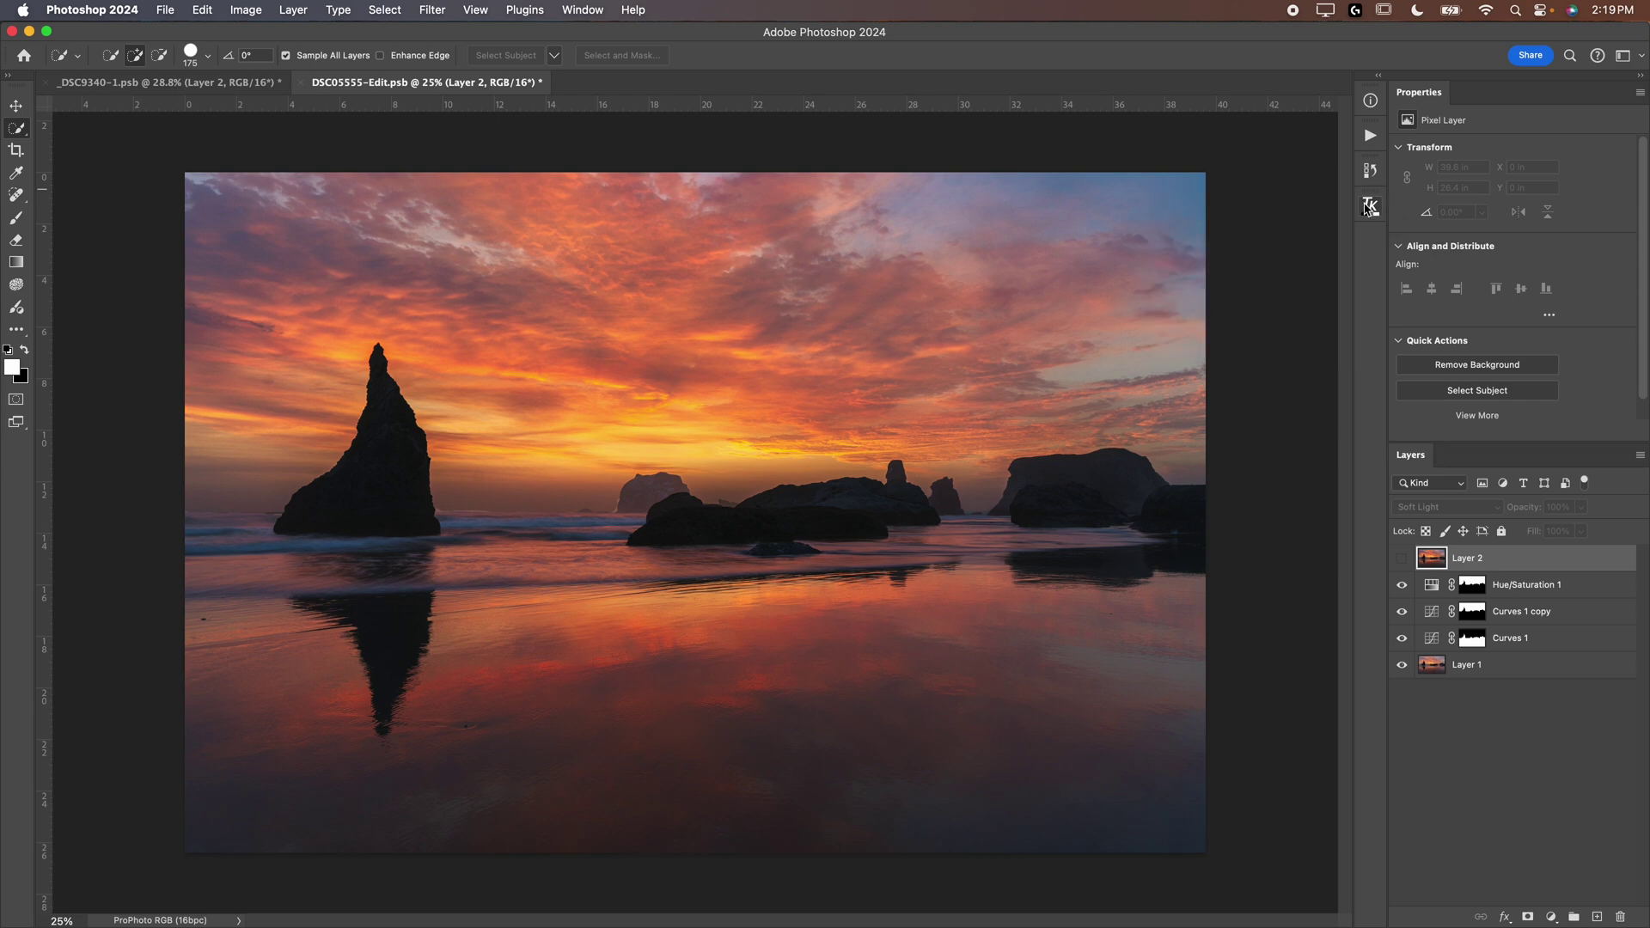
- Select the highlights with Color Range at Fuzziness 100 and Range 212
{"action": "left_click", "coordinate": [384, 10]}
{"action": "left_click", "coordinate": [413, 175]}
{"action": "left_click", "coordinate": [1179, 335]}
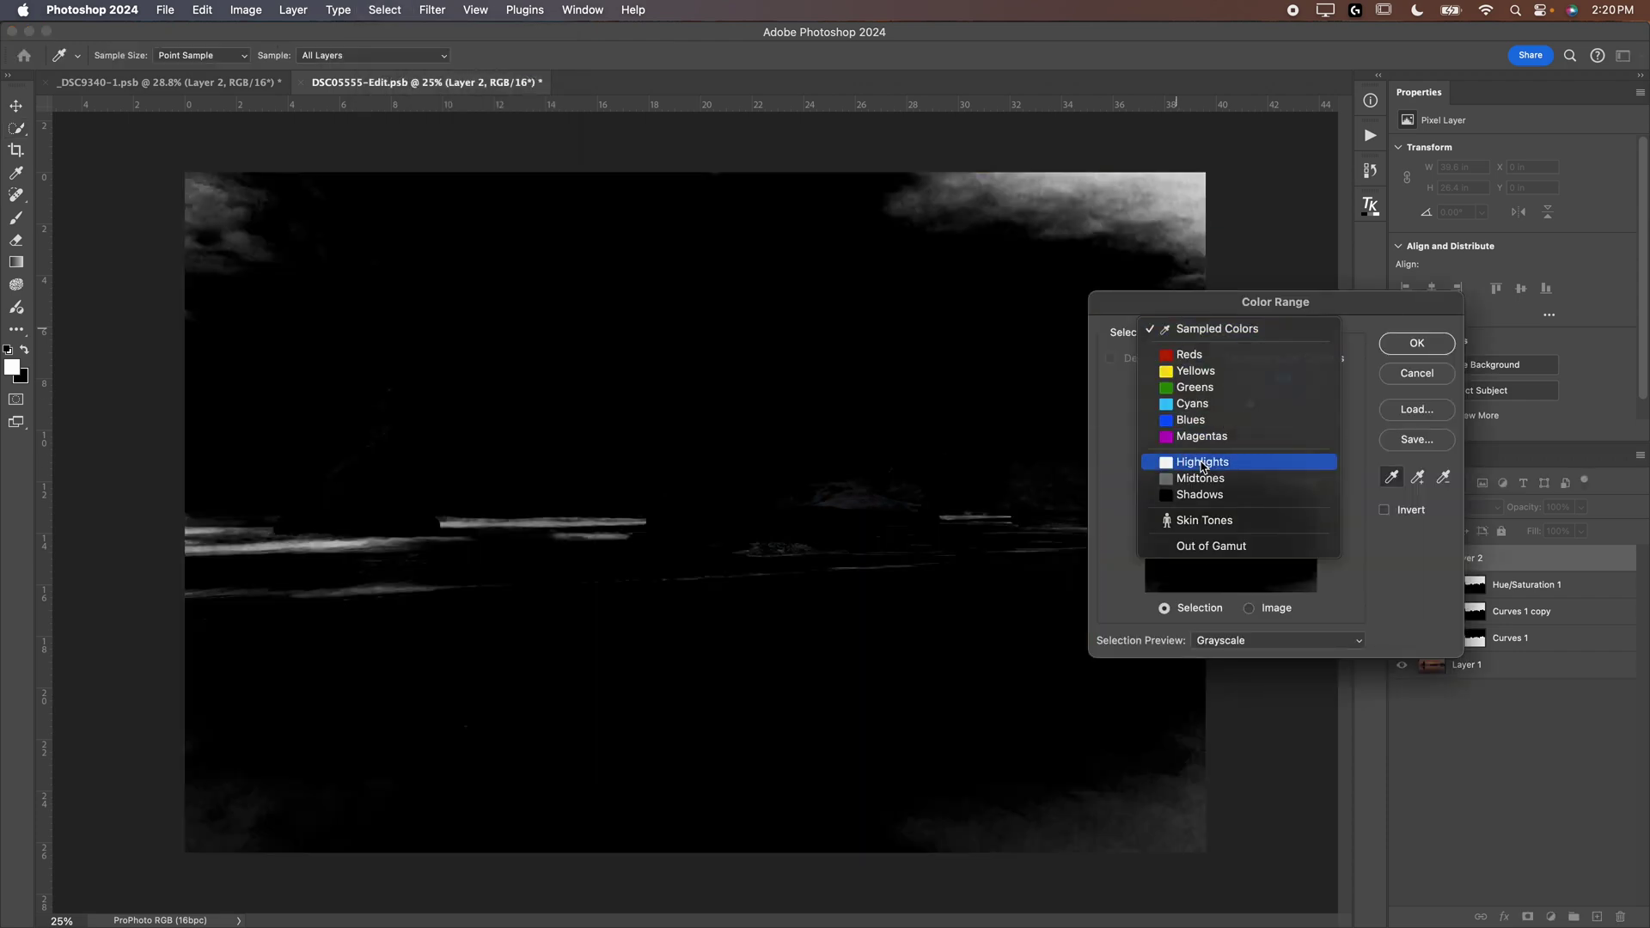
{"action": "left_click", "coordinate": [1194, 460]}
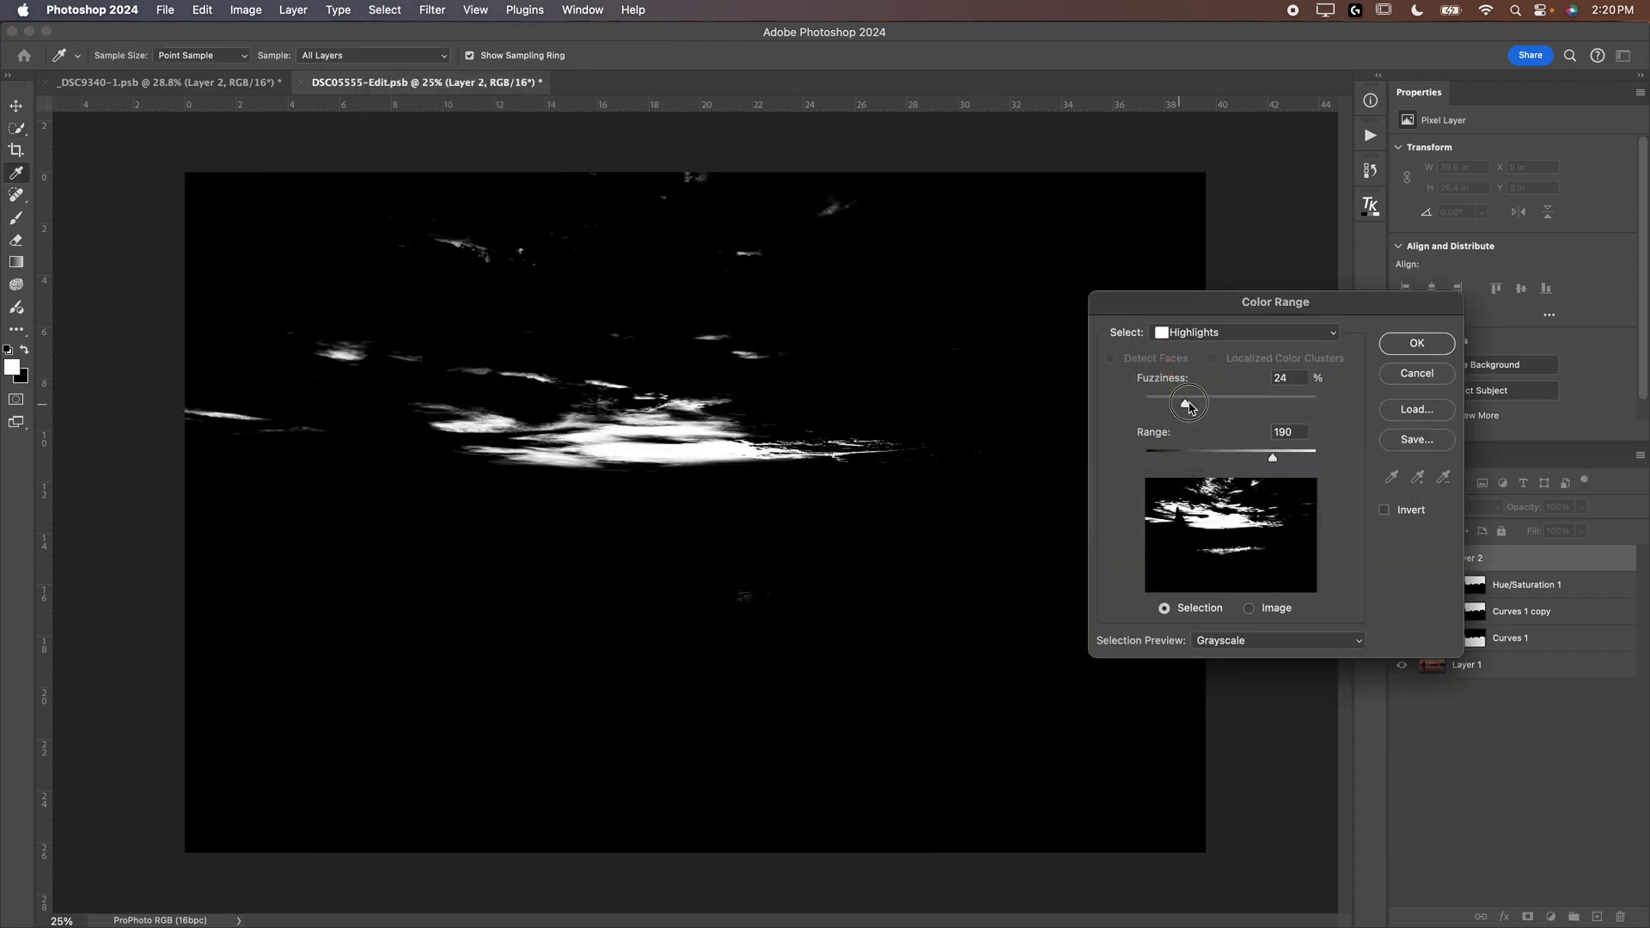
{"action": "left_click_drag", "start_coordinate": [1181, 404], "coordinate": [1231, 404]}
{"action": "mouse_move", "coordinate": [1273, 456]}
{"action": "left_mouse_down"}
{"action": "mouse_move", "coordinate": [1201, 459]}
{"action": "mouse_move", "coordinate": [1275, 457]}
{"action": "left_mouse_up"}
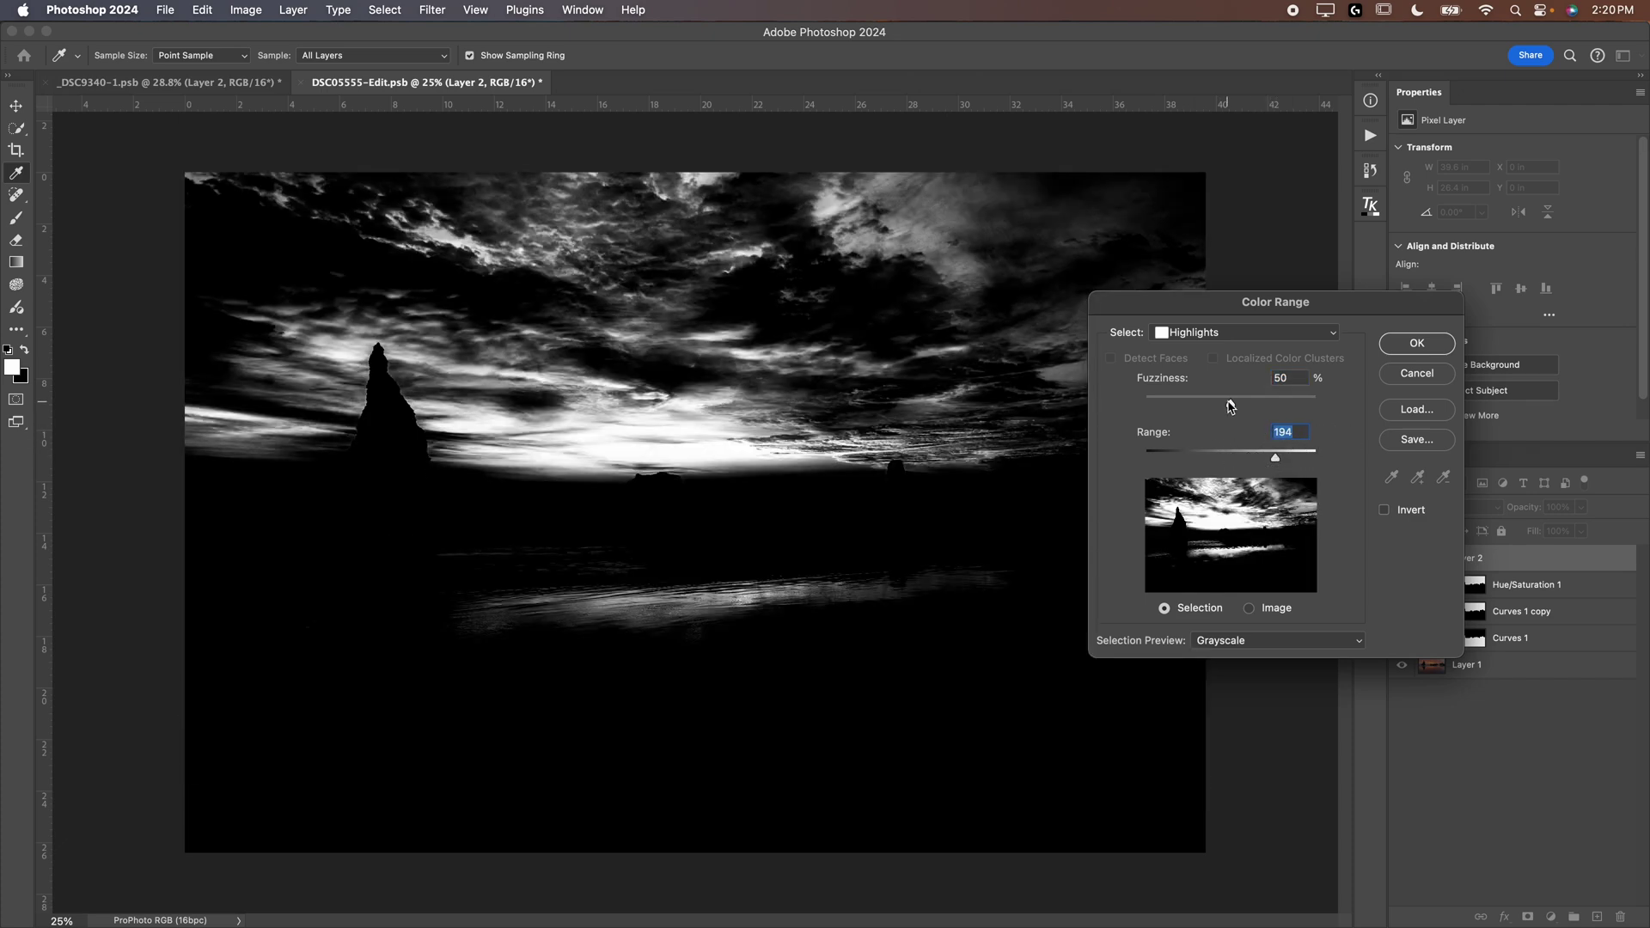
{"action": "left_click_drag", "start_coordinate": [1230, 404], "coordinate": [1336, 411]}
{"action": "mouse_move", "coordinate": [1274, 462]}
{"action": "left_mouse_down"}
{"action": "mouse_move", "coordinate": [1234, 461]}
{"action": "mouse_move", "coordinate": [1289, 460]}
{"action": "left_mouse_up"}
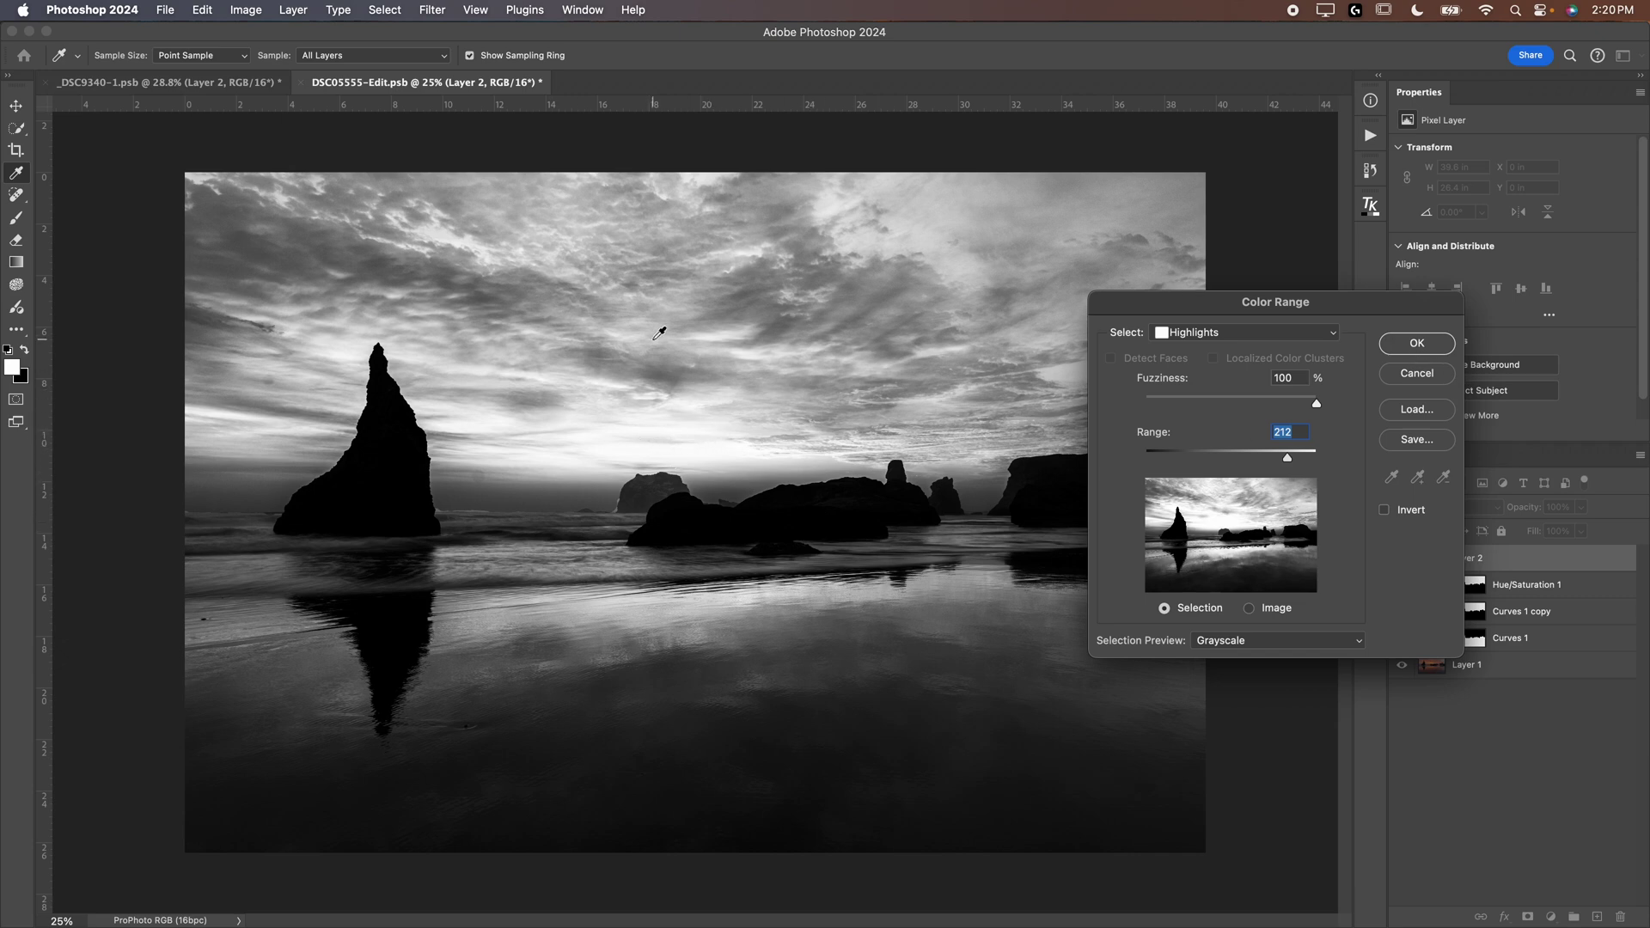
{"action": "left_click_drag", "start_coordinate": [1328, 305], "coordinate": [1179, 260]}
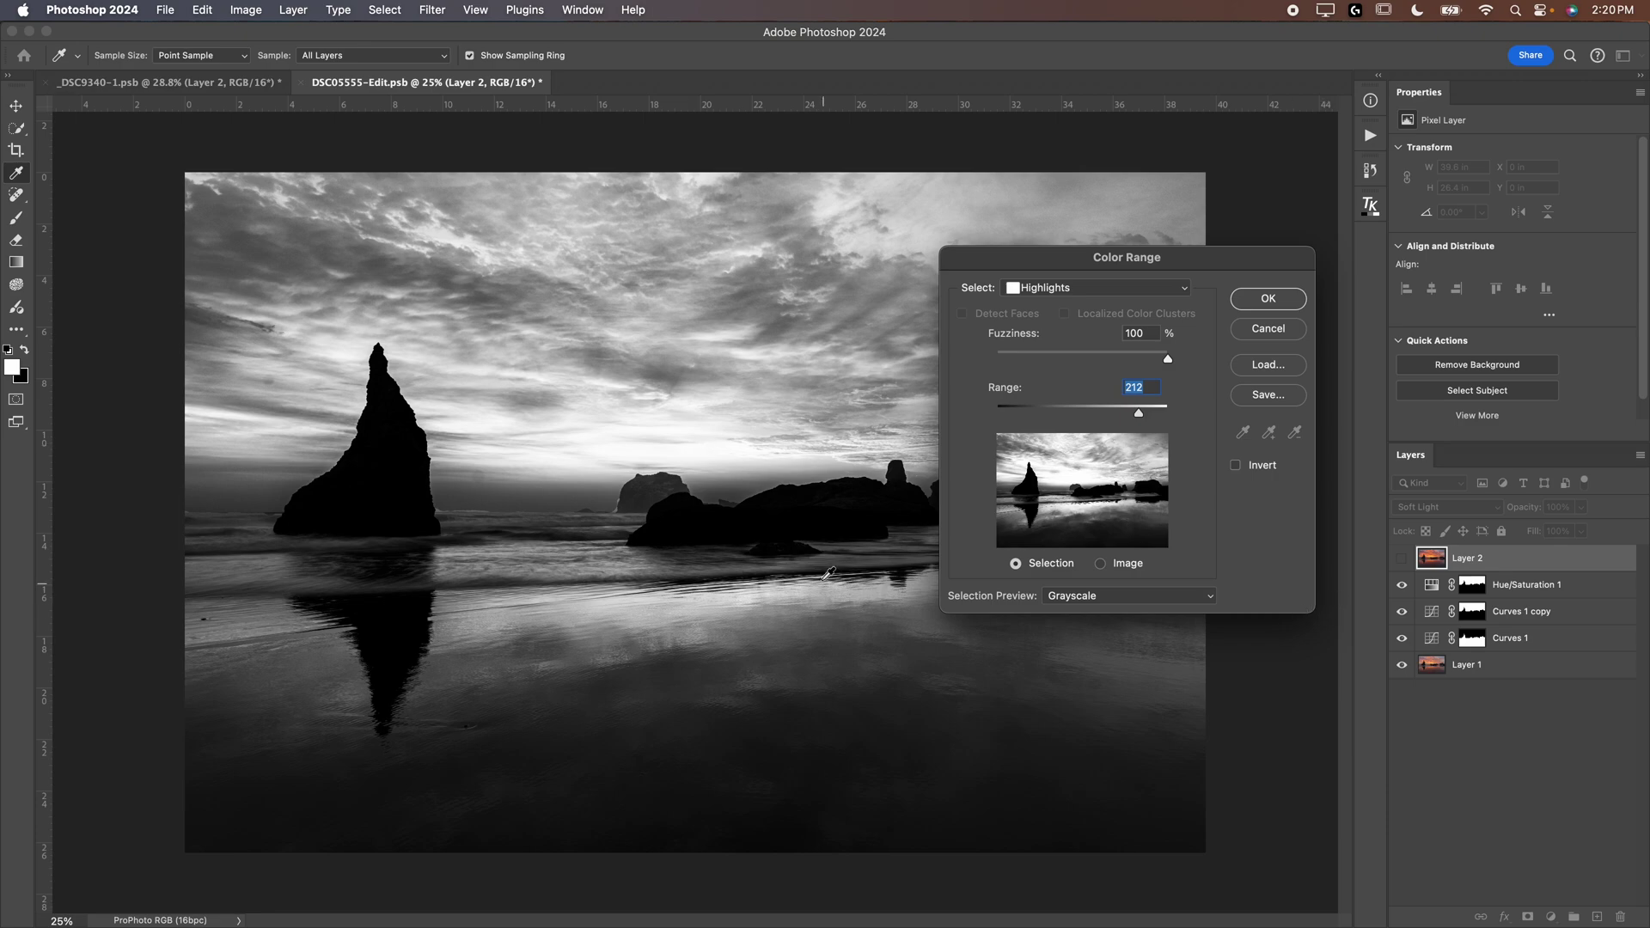
{"action": "left_click", "coordinate": [1259, 300]}
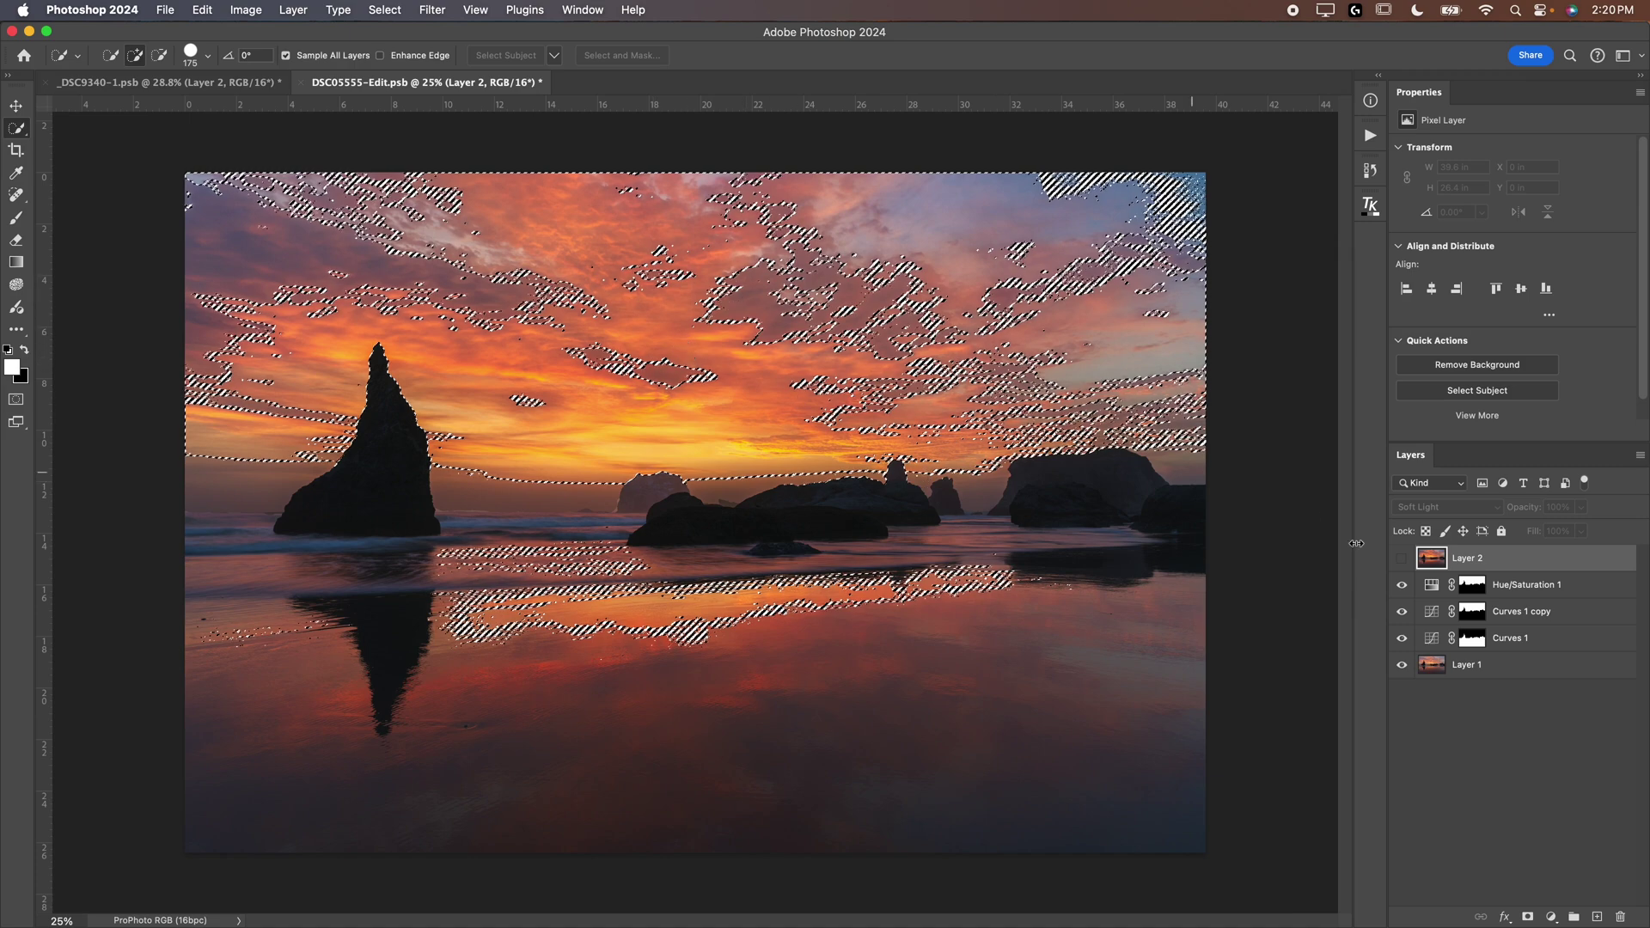
- Mask Layer 2 to the highlights selection and toggle it to compare the glow
{"action": "left_click", "coordinate": [1528, 918]}
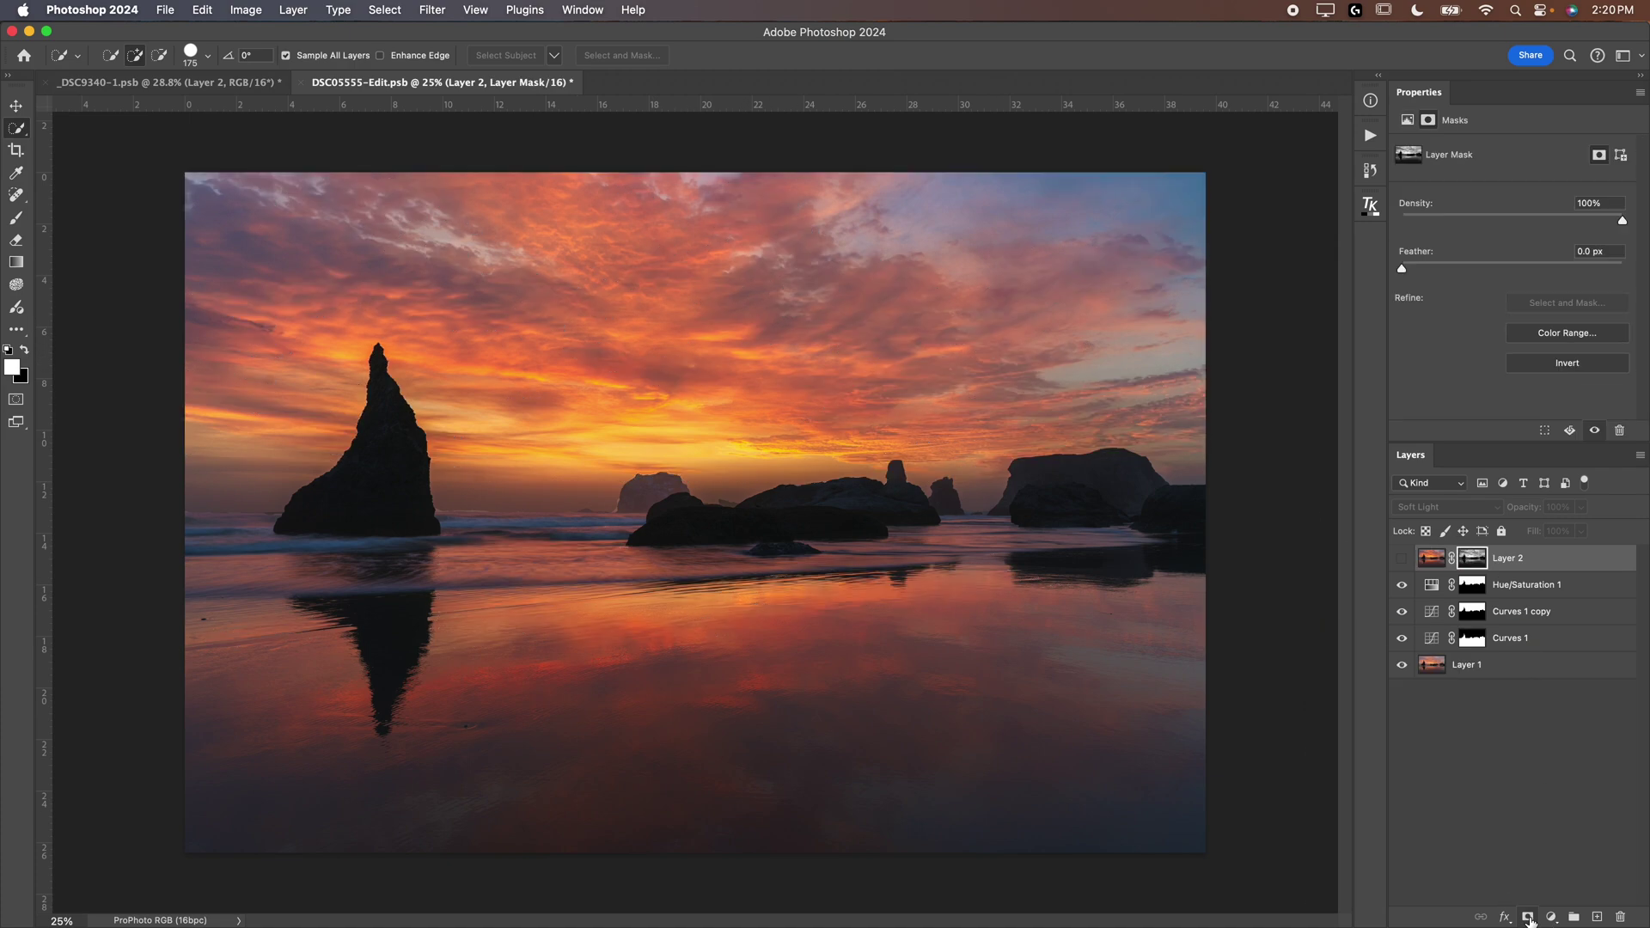
{"action": "left_click", "coordinate": [1401, 561]}
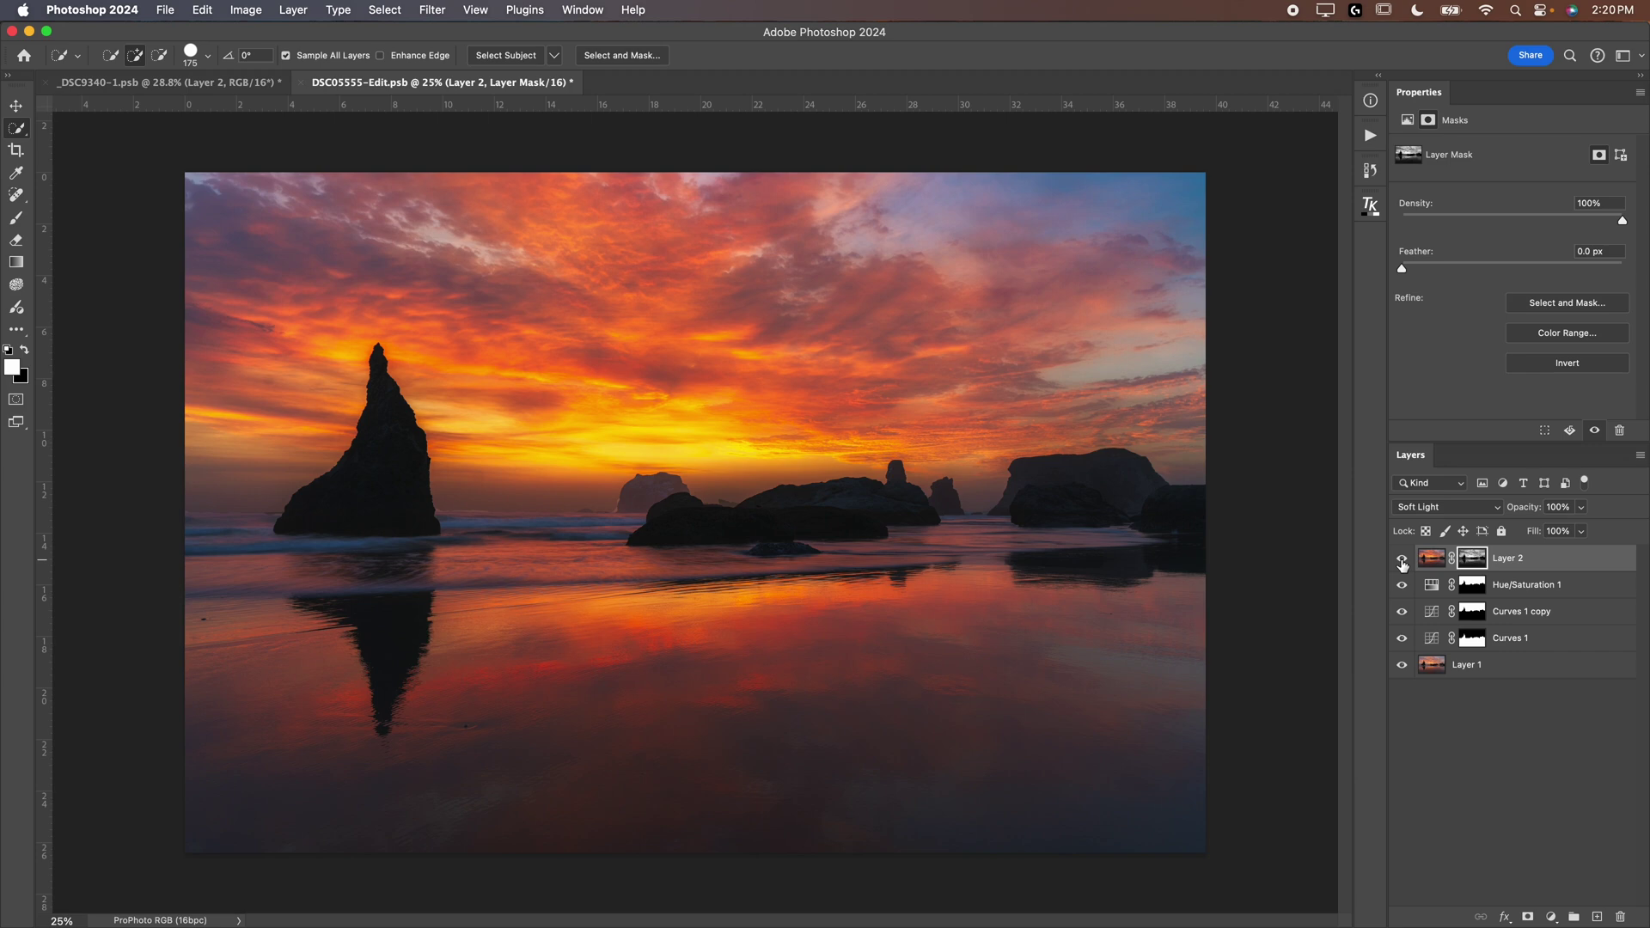
{"action": "left_click", "coordinate": [1402, 560]}
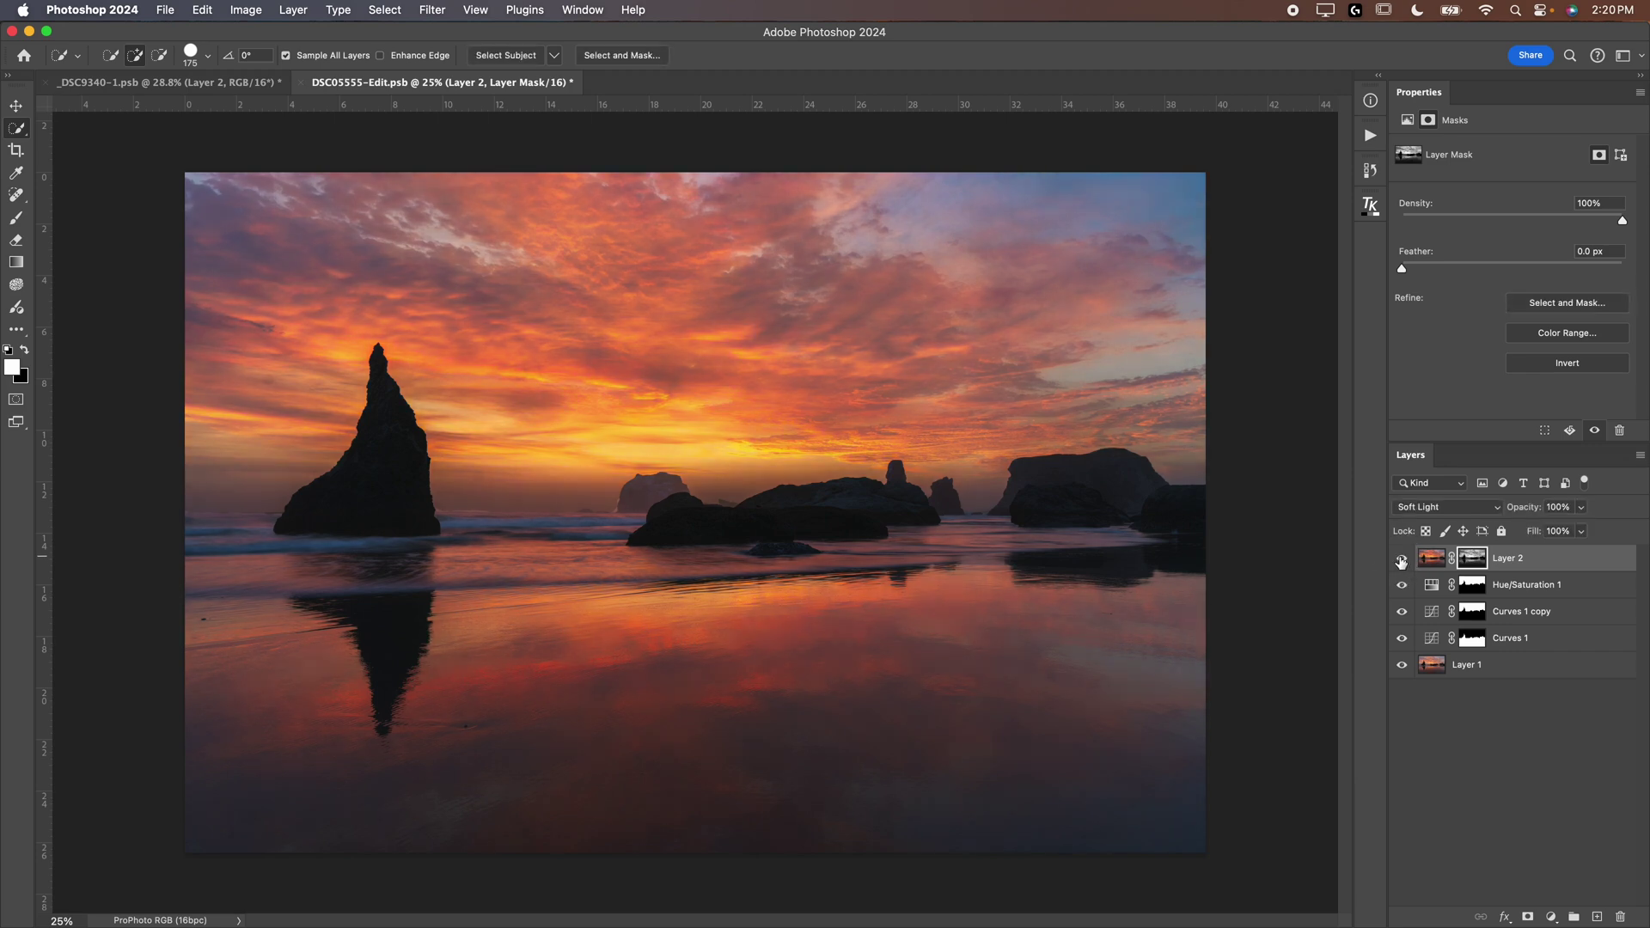
{"action": "left_click", "coordinate": [1402, 560]}
{"action": "left_click", "coordinate": [1402, 560]}
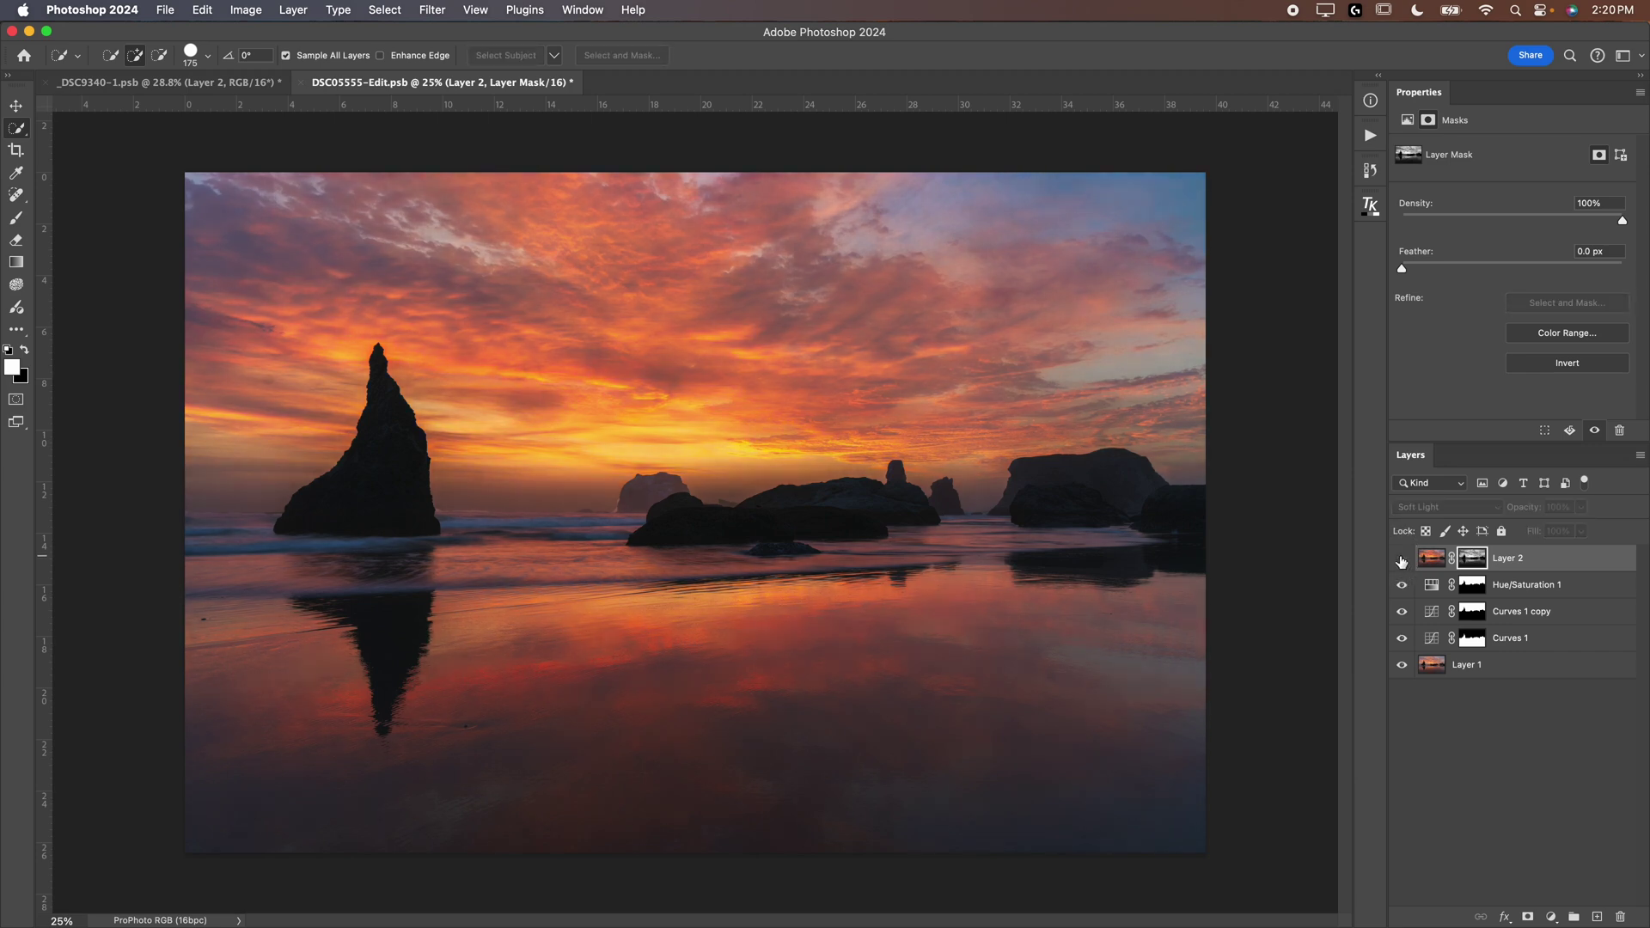
{"action": "left_click", "coordinate": [1402, 560]}
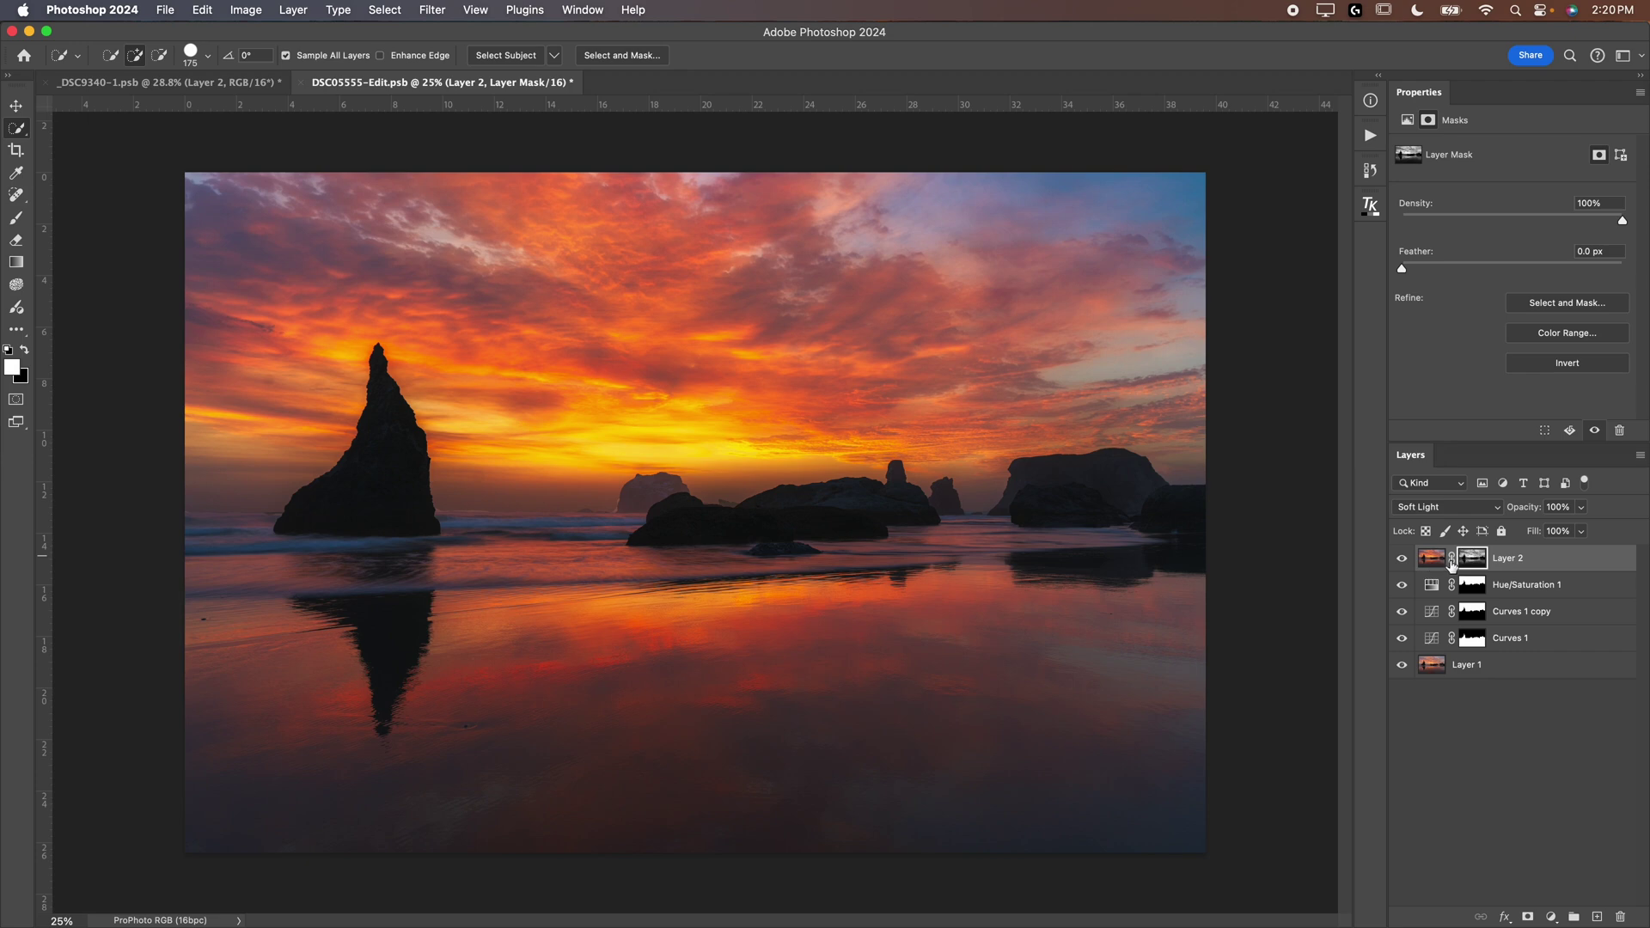
- Rename Layer 2 to 'Orton'
{"action": "double_click", "coordinate": [1508, 558]}
{"action": "type", "text": "Orton"}
{"action": "key", "text": "Return"}
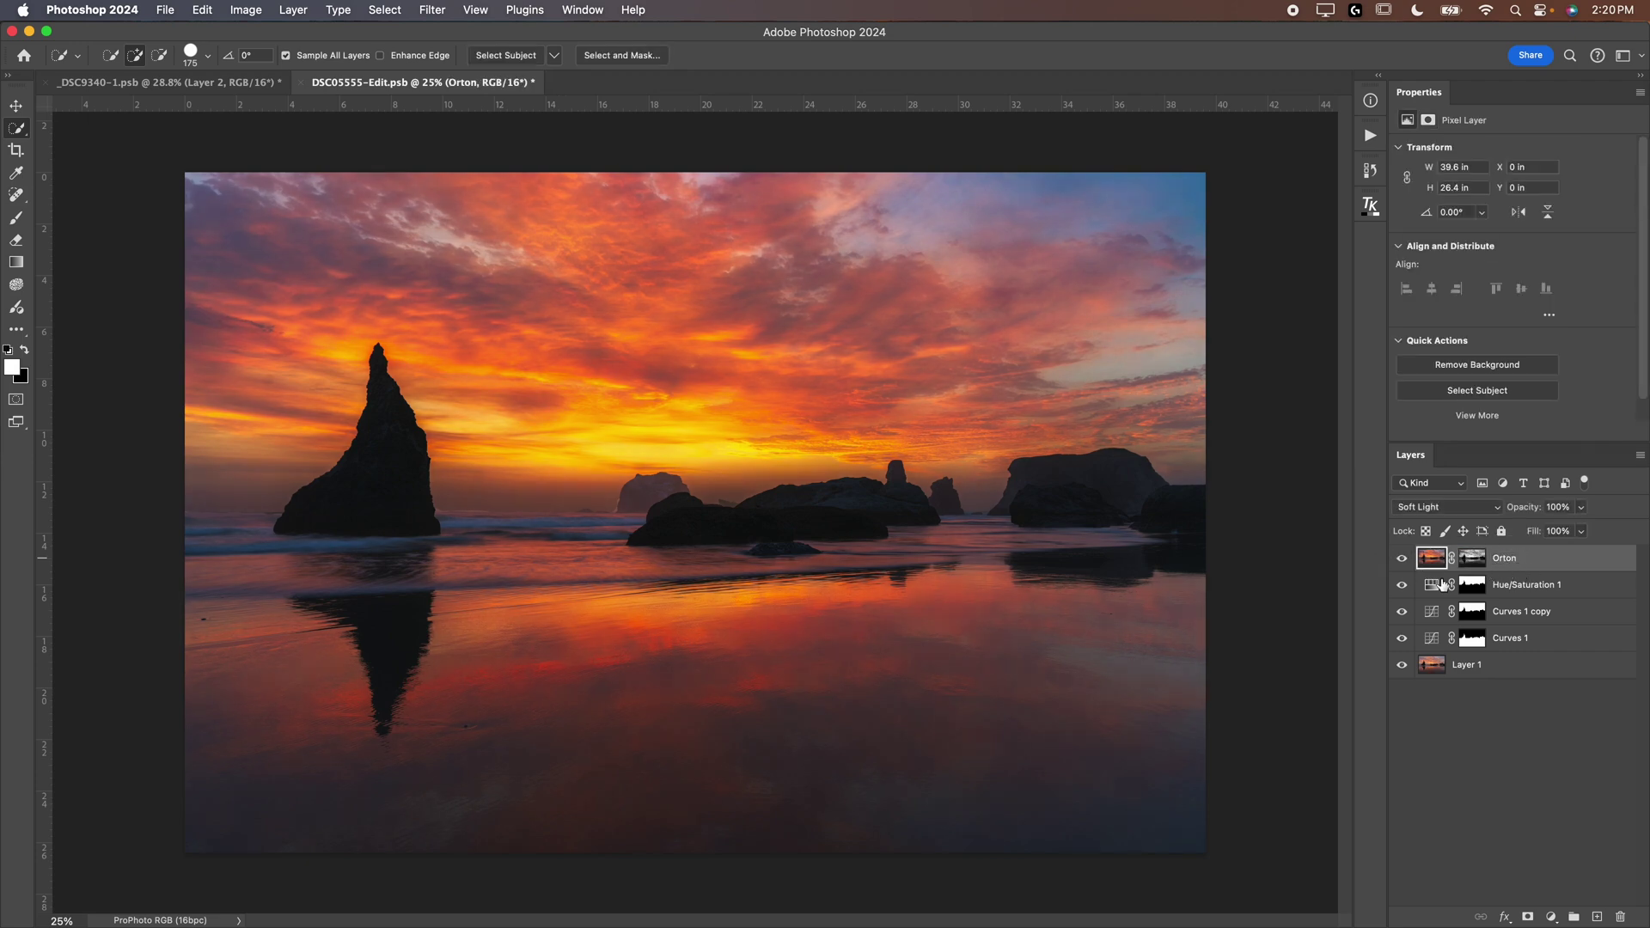
{"action": "left_click", "coordinate": [1552, 917]}
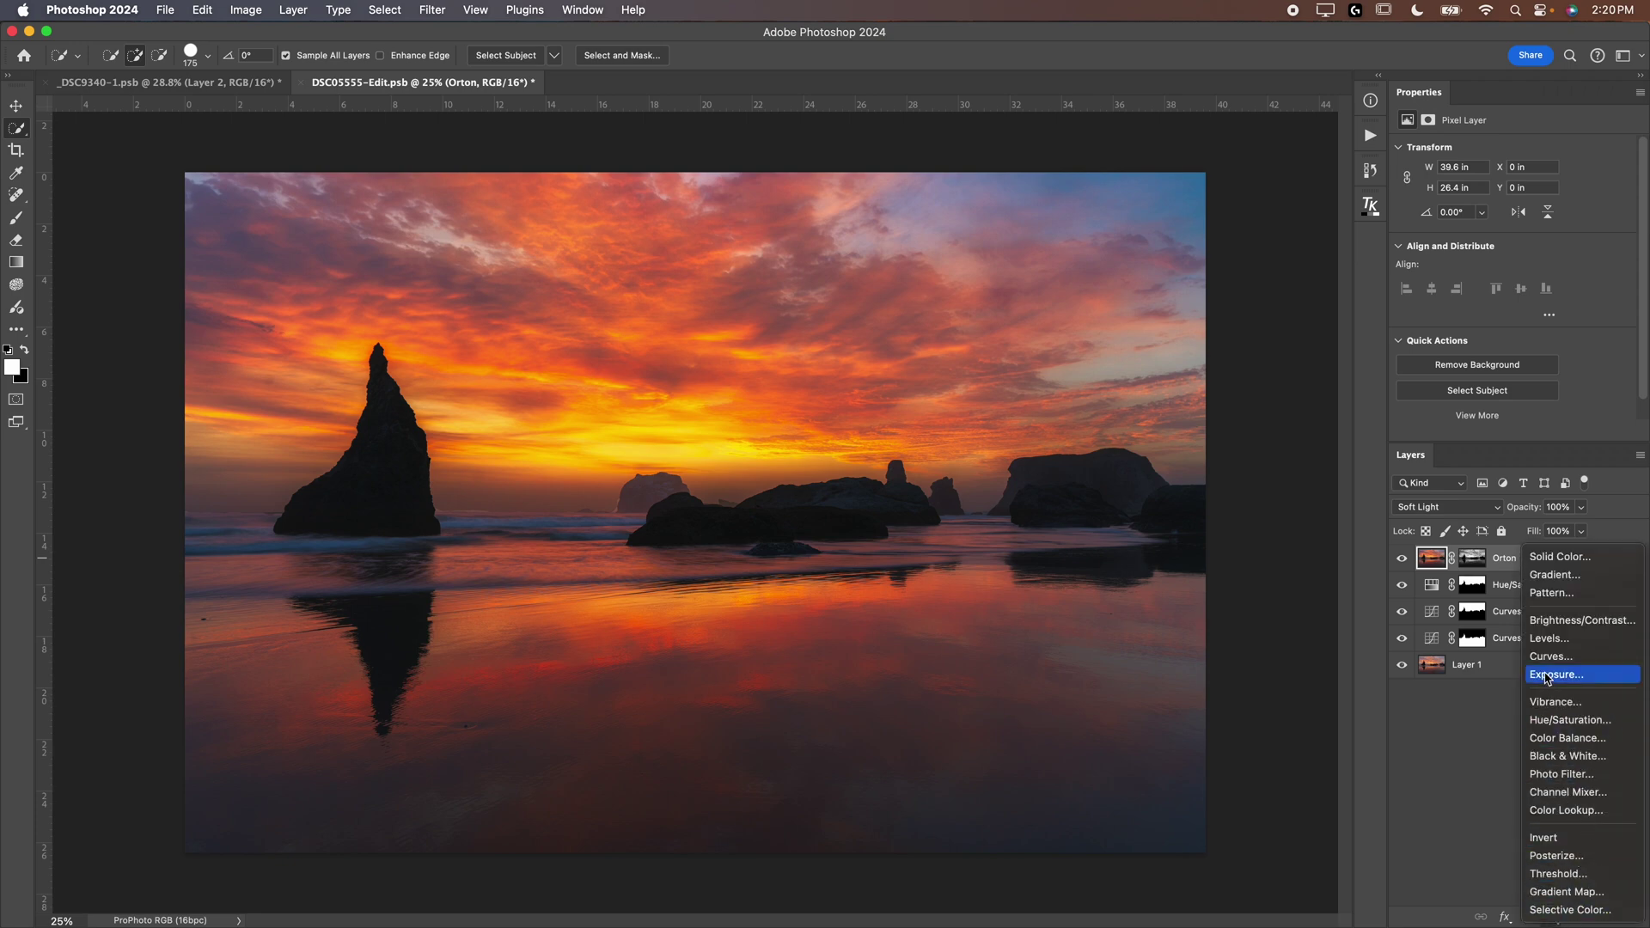
- Add an Exposure adjustment clipped to Orton, raising exposure to +0.80
{"action": "left_click", "coordinate": [1547, 674]}
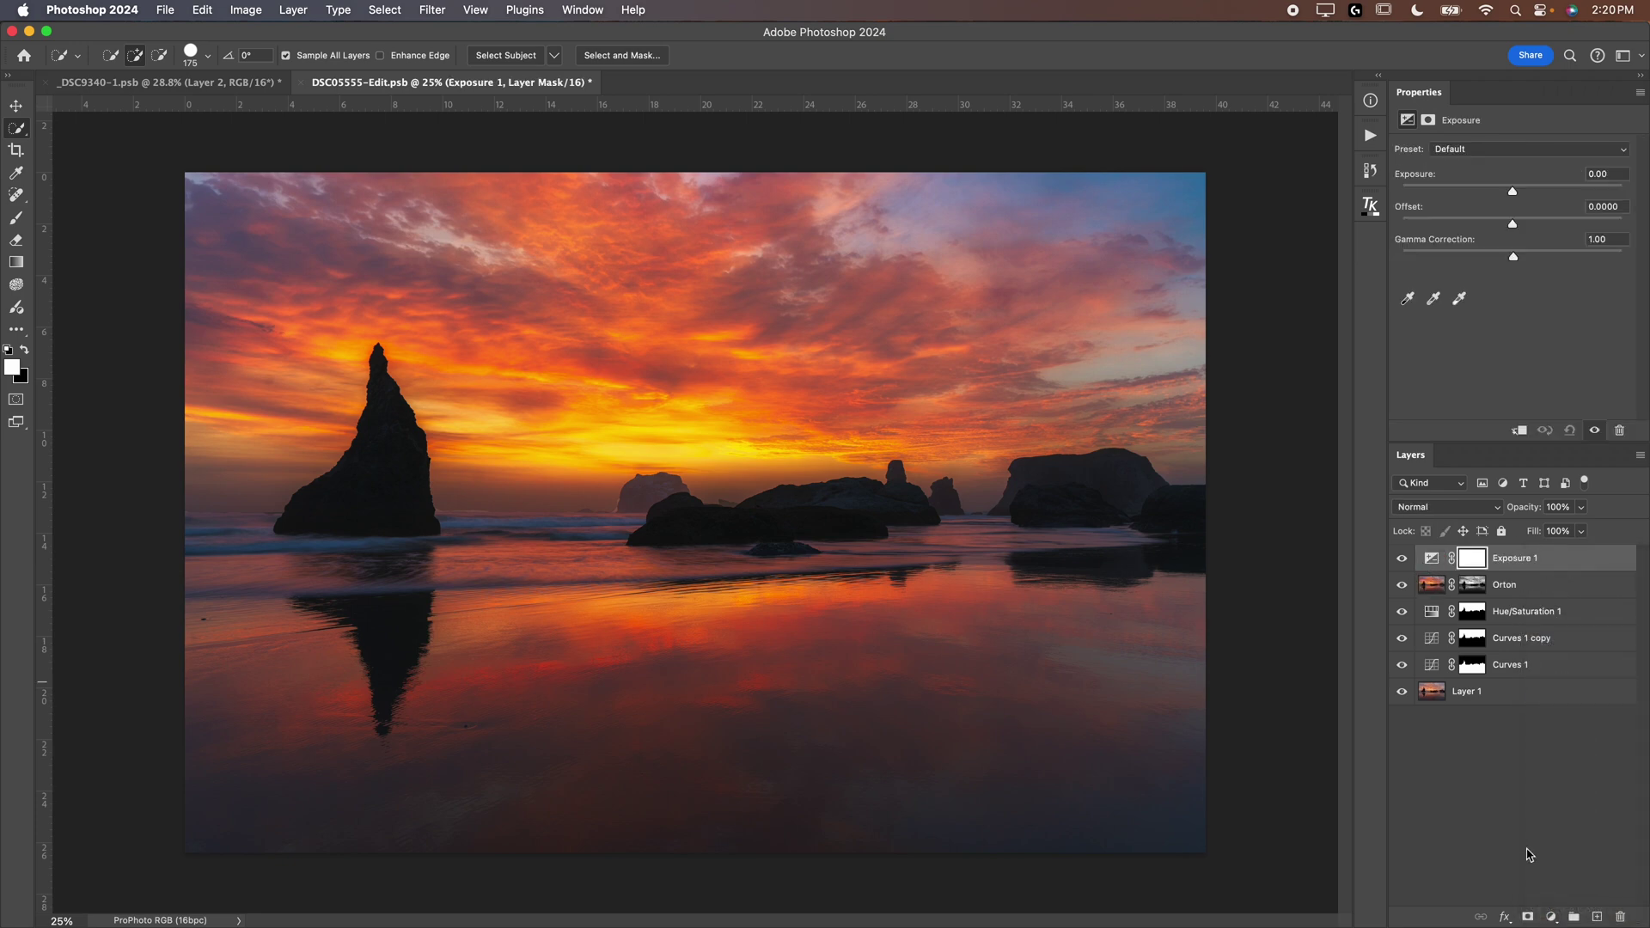
{"action": "left_click", "coordinate": [1431, 559]}
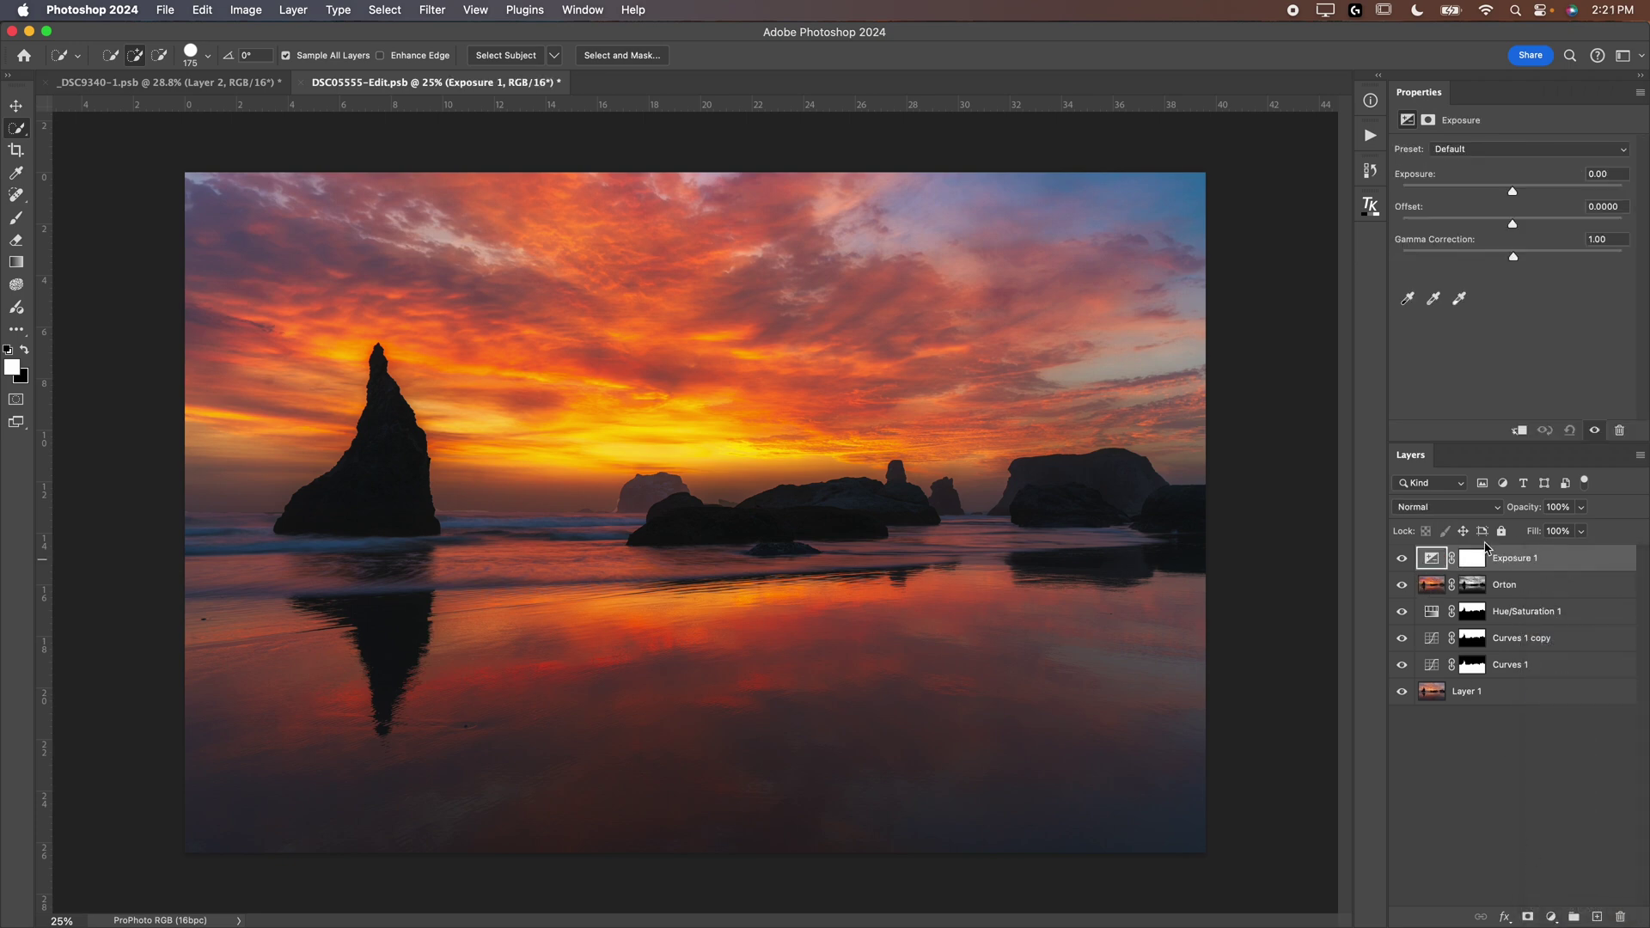
{"action": "left_click", "coordinate": [1521, 431]}
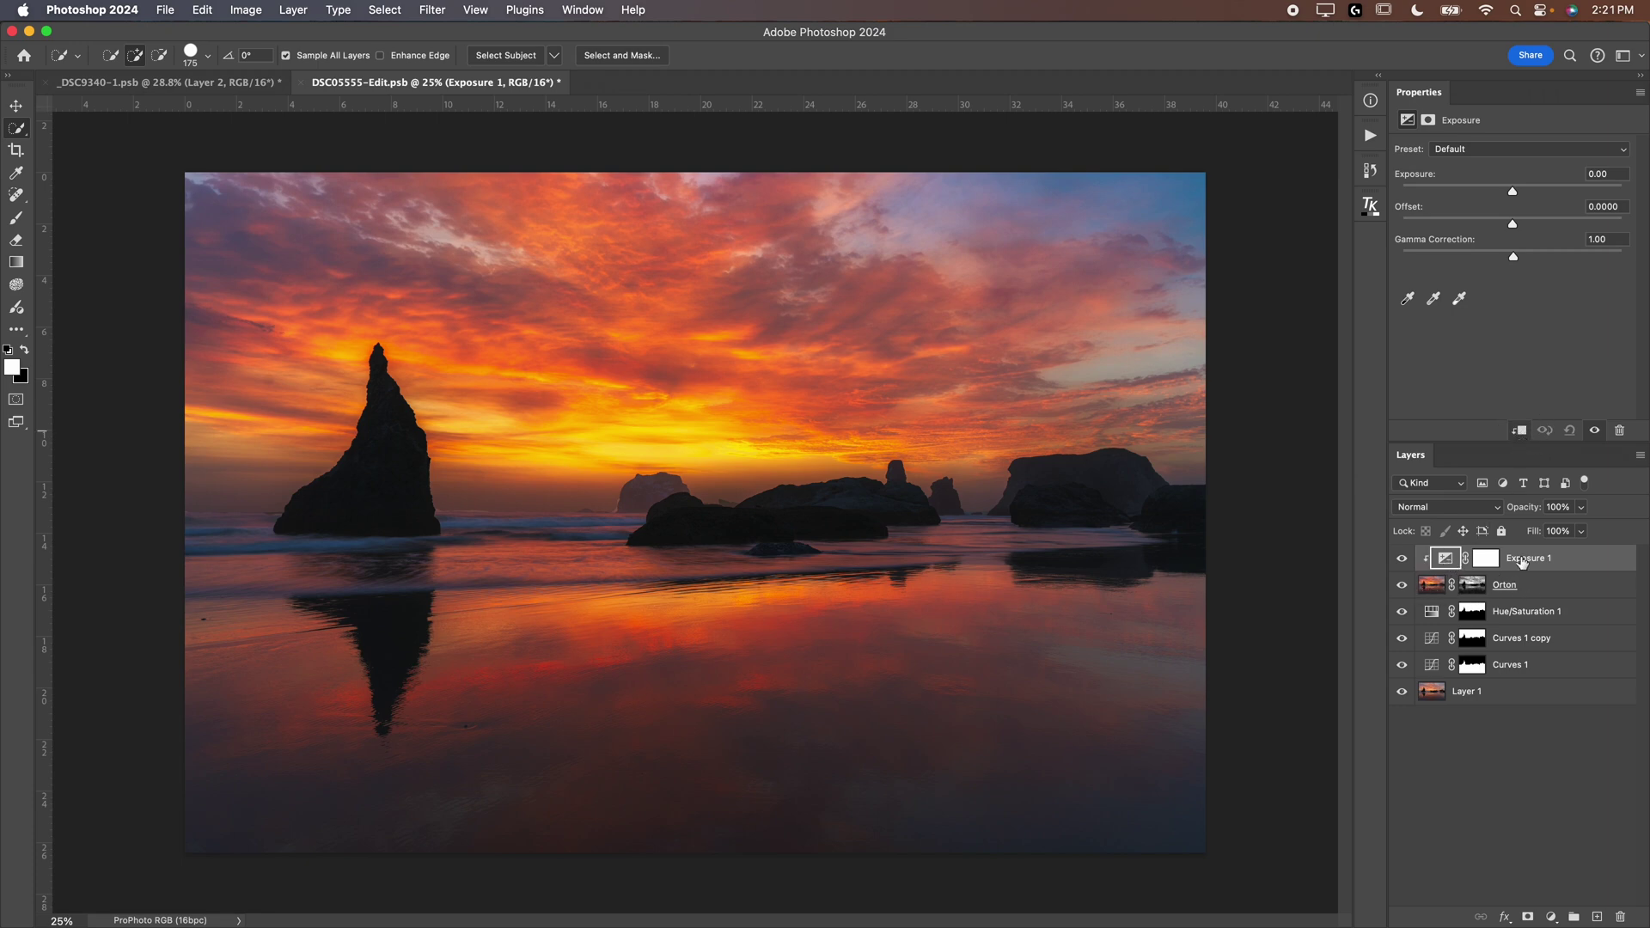
{"action": "mouse_move", "coordinate": [1512, 194]}
{"action": "left_mouse_down"}
{"action": "mouse_move", "coordinate": [1557, 193]}
{"action": "mouse_move", "coordinate": [1527, 197]}
{"action": "left_mouse_up"}
- Add a Hue/Saturation layer clipped to Orton with saturation -41, and compare it
{"action": "left_click", "coordinate": [1549, 914]}
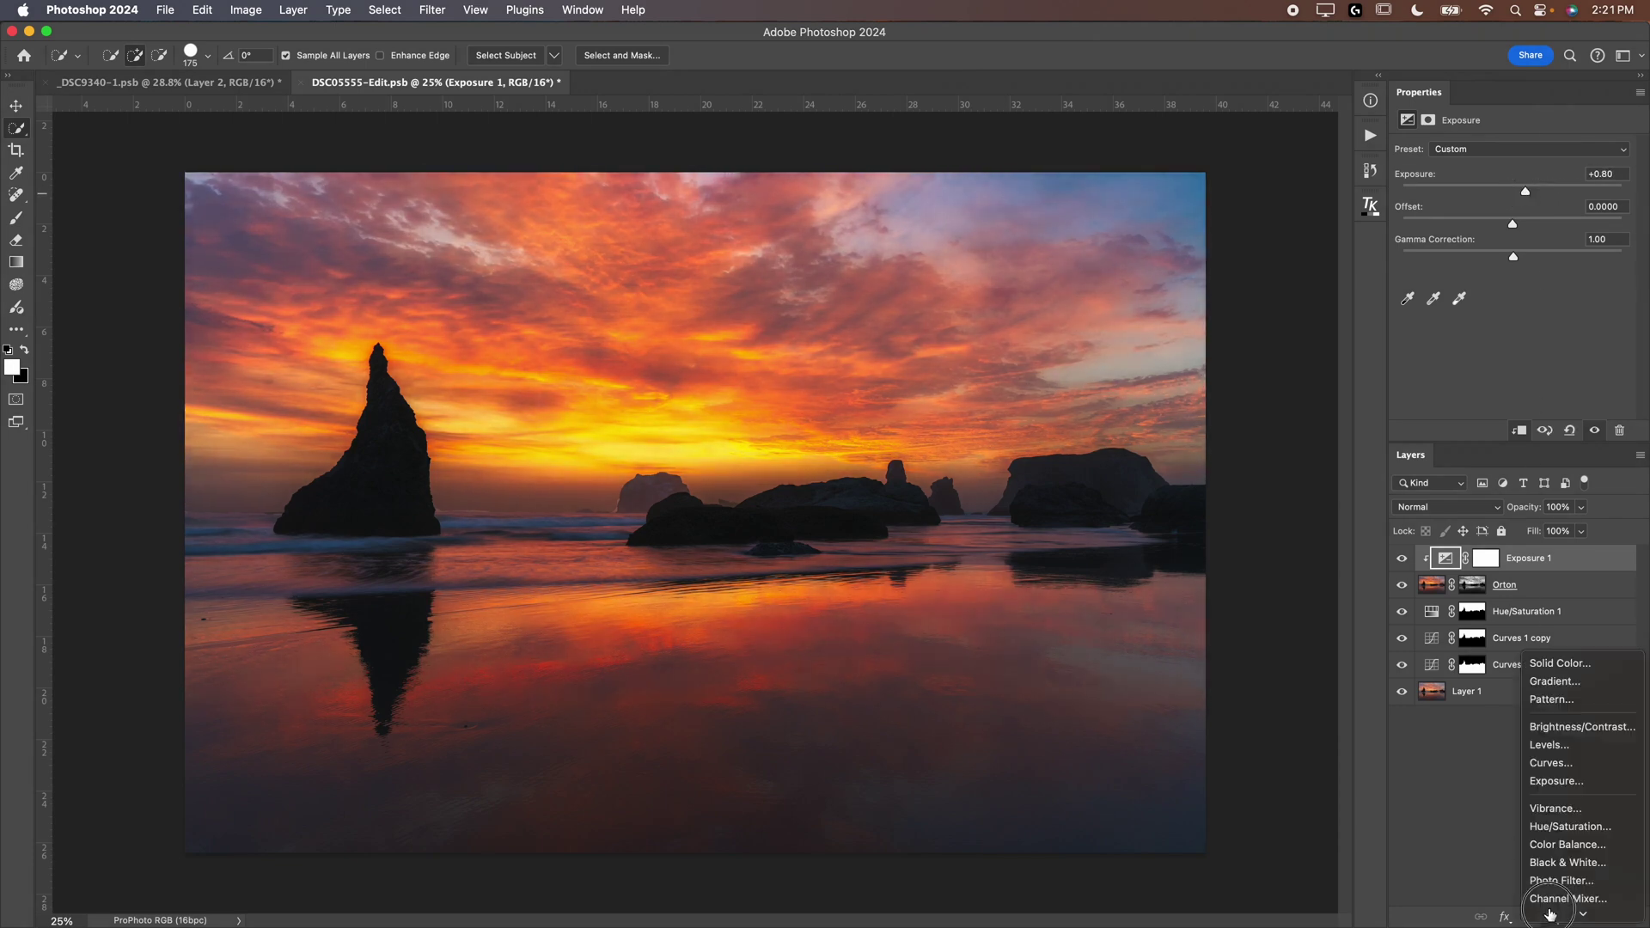
{"action": "left_click", "coordinate": [1546, 762]}
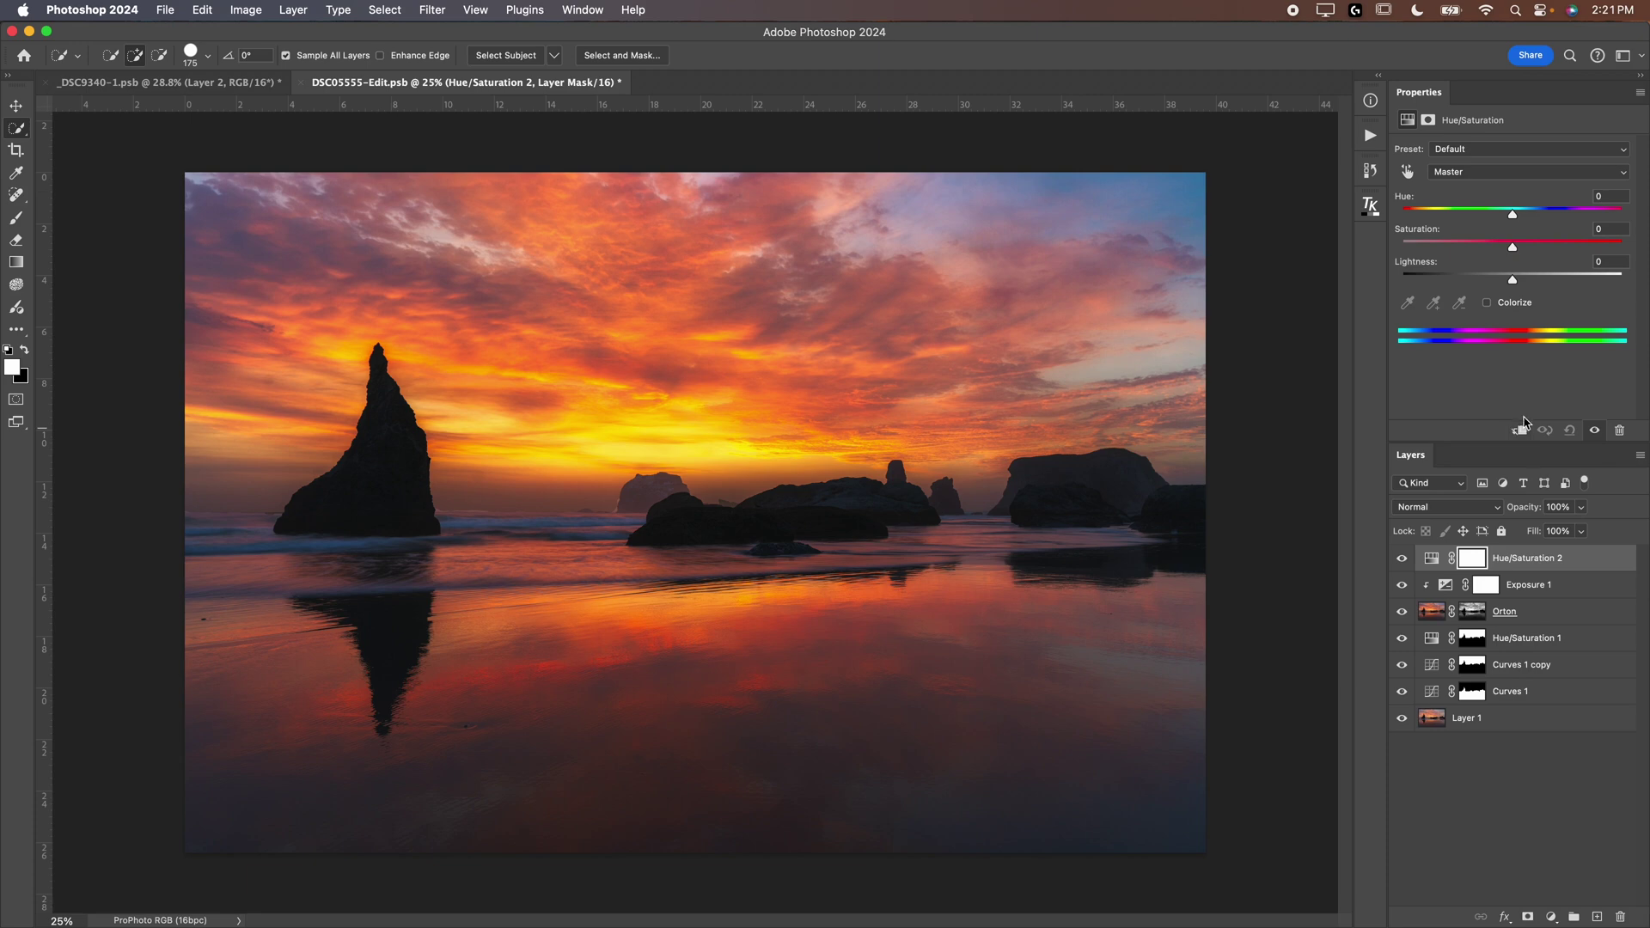
{"action": "left_click", "coordinate": [1518, 431]}
{"action": "mouse_move", "coordinate": [1485, 244]}
{"action": "left_mouse_down"}
{"action": "mouse_move", "coordinate": [1454, 241]}
{"action": "mouse_move", "coordinate": [1514, 234]}
{"action": "mouse_move", "coordinate": [1457, 232]}
{"action": "mouse_move", "coordinate": [1467, 241]}
{"action": "left_mouse_up"}
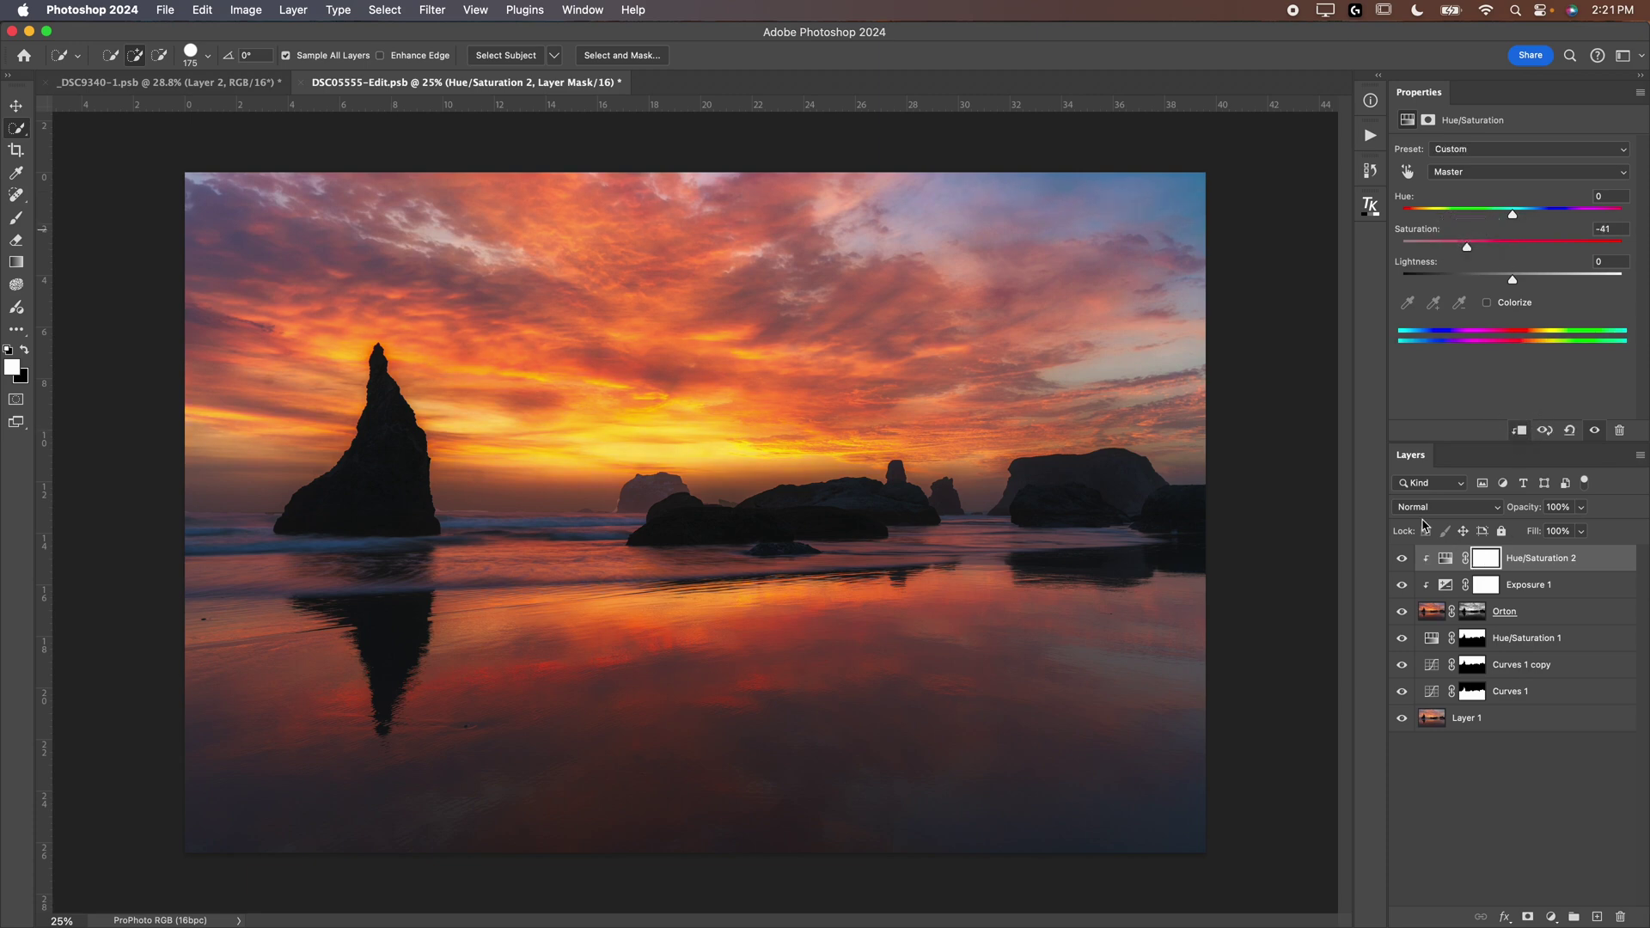
{"action": "left_click", "coordinate": [1401, 558]}
{"action": "left_click", "coordinate": [1402, 560]}
{"action": "left_click", "coordinate": [1549, 915]}
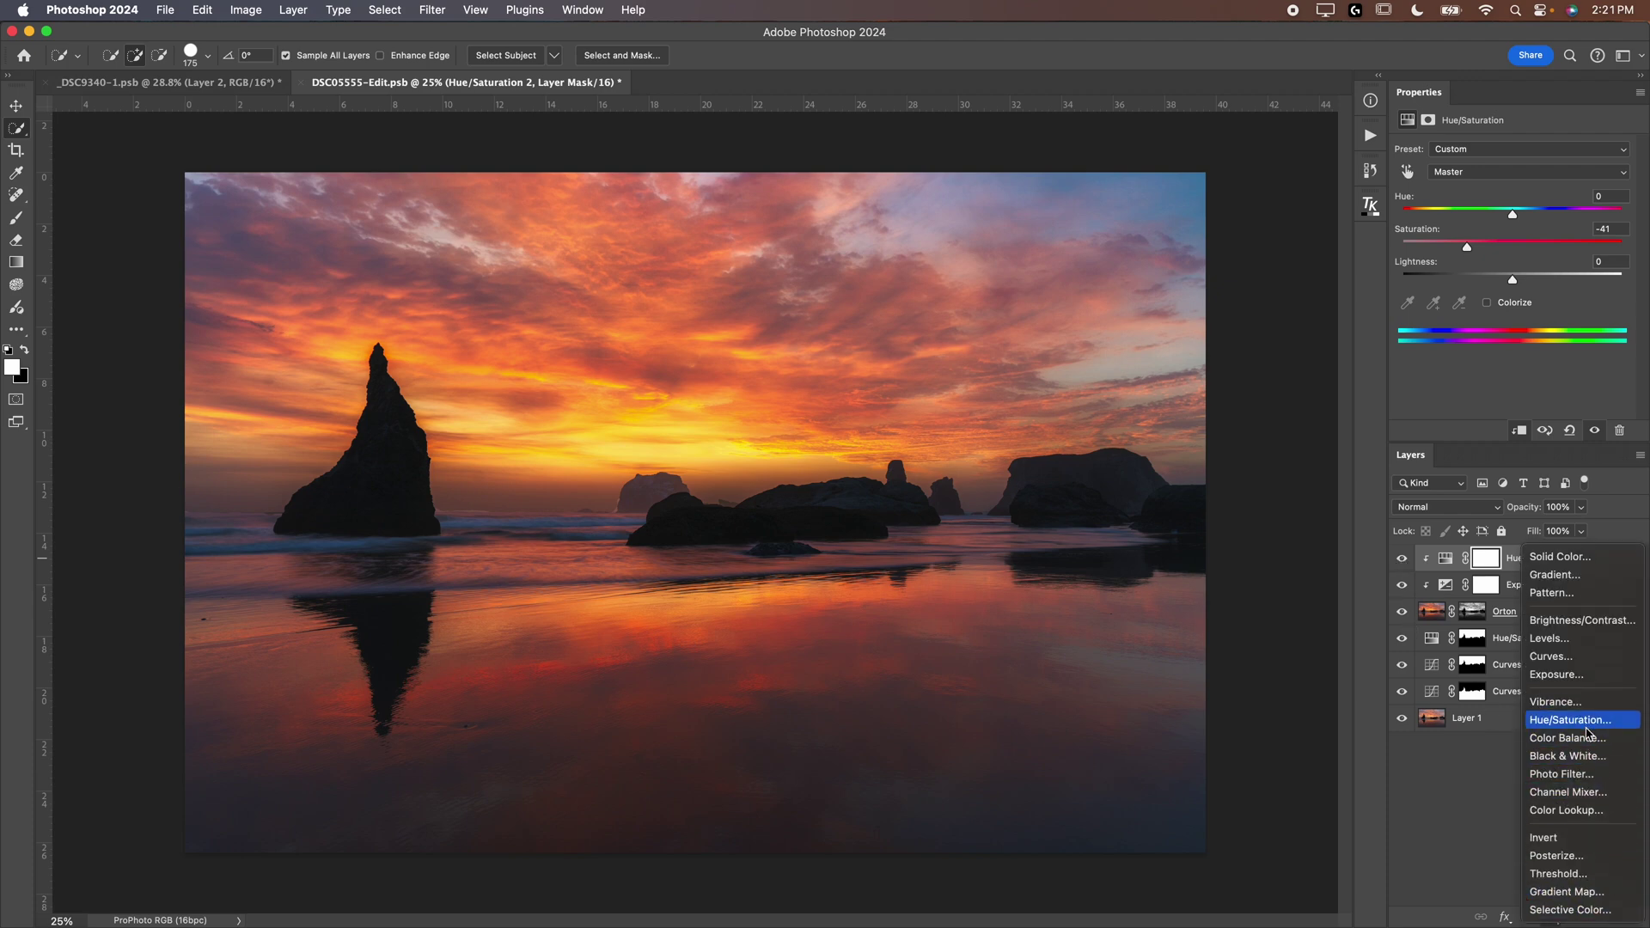
{"action": "left_click", "coordinate": [1581, 737]}
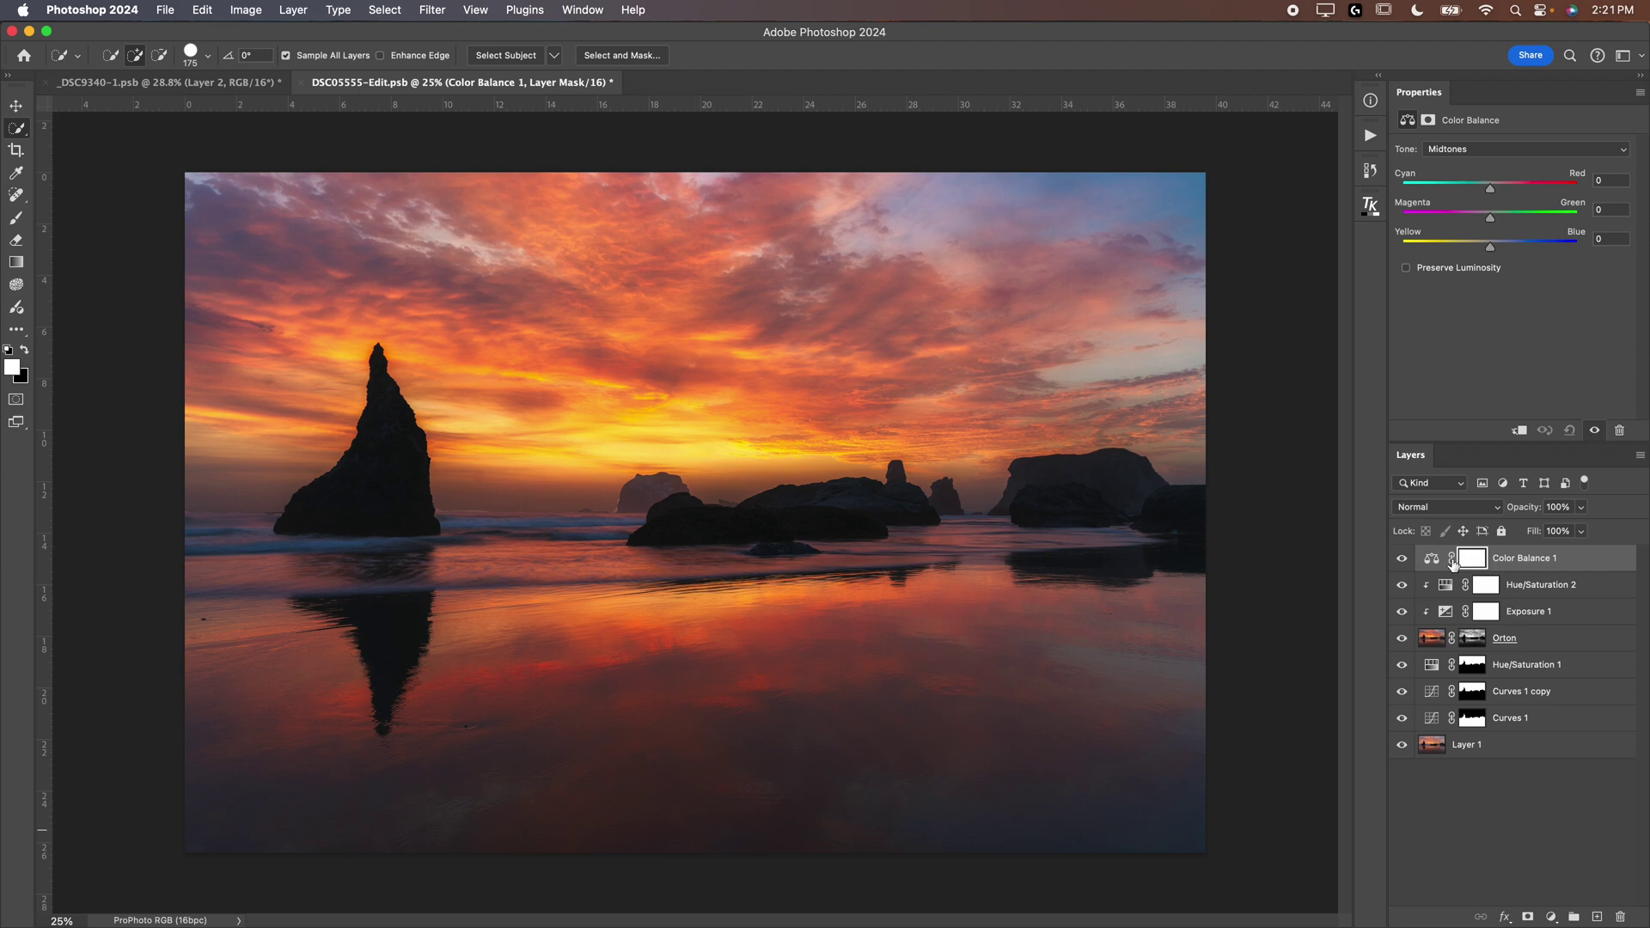
{"action": "left_click", "coordinate": [1518, 430]}
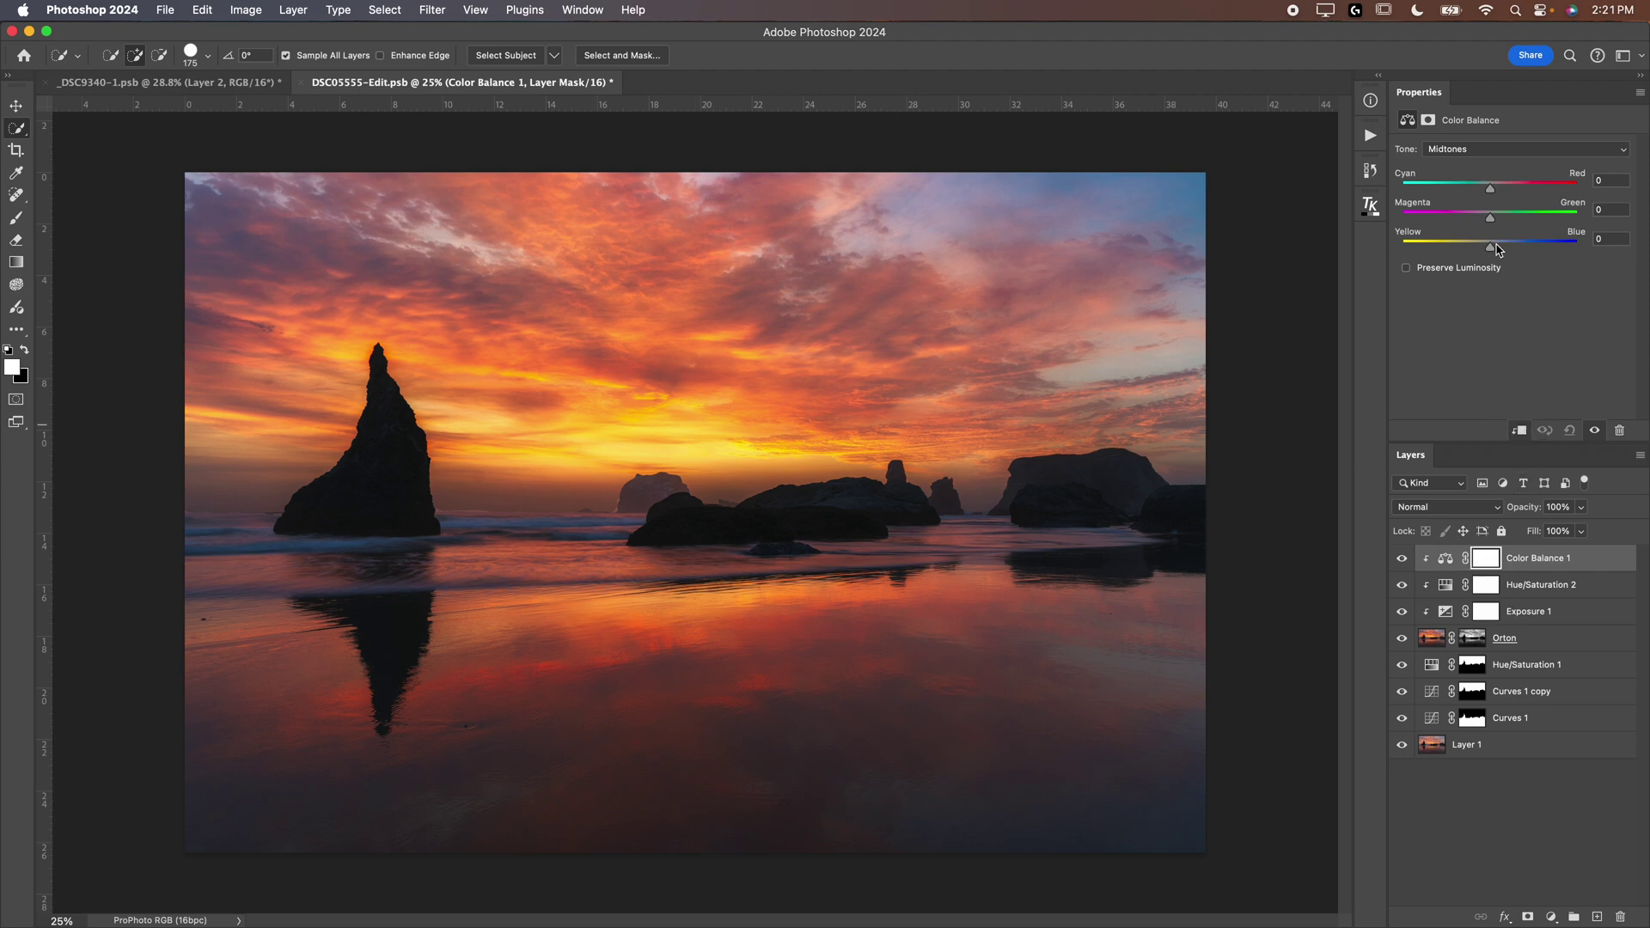
{"action": "left_click_drag", "start_coordinate": [1497, 249], "coordinate": [1405, 249]}
{"action": "key", "text": "super+z"}
{"action": "key", "text": "BackSpace"}
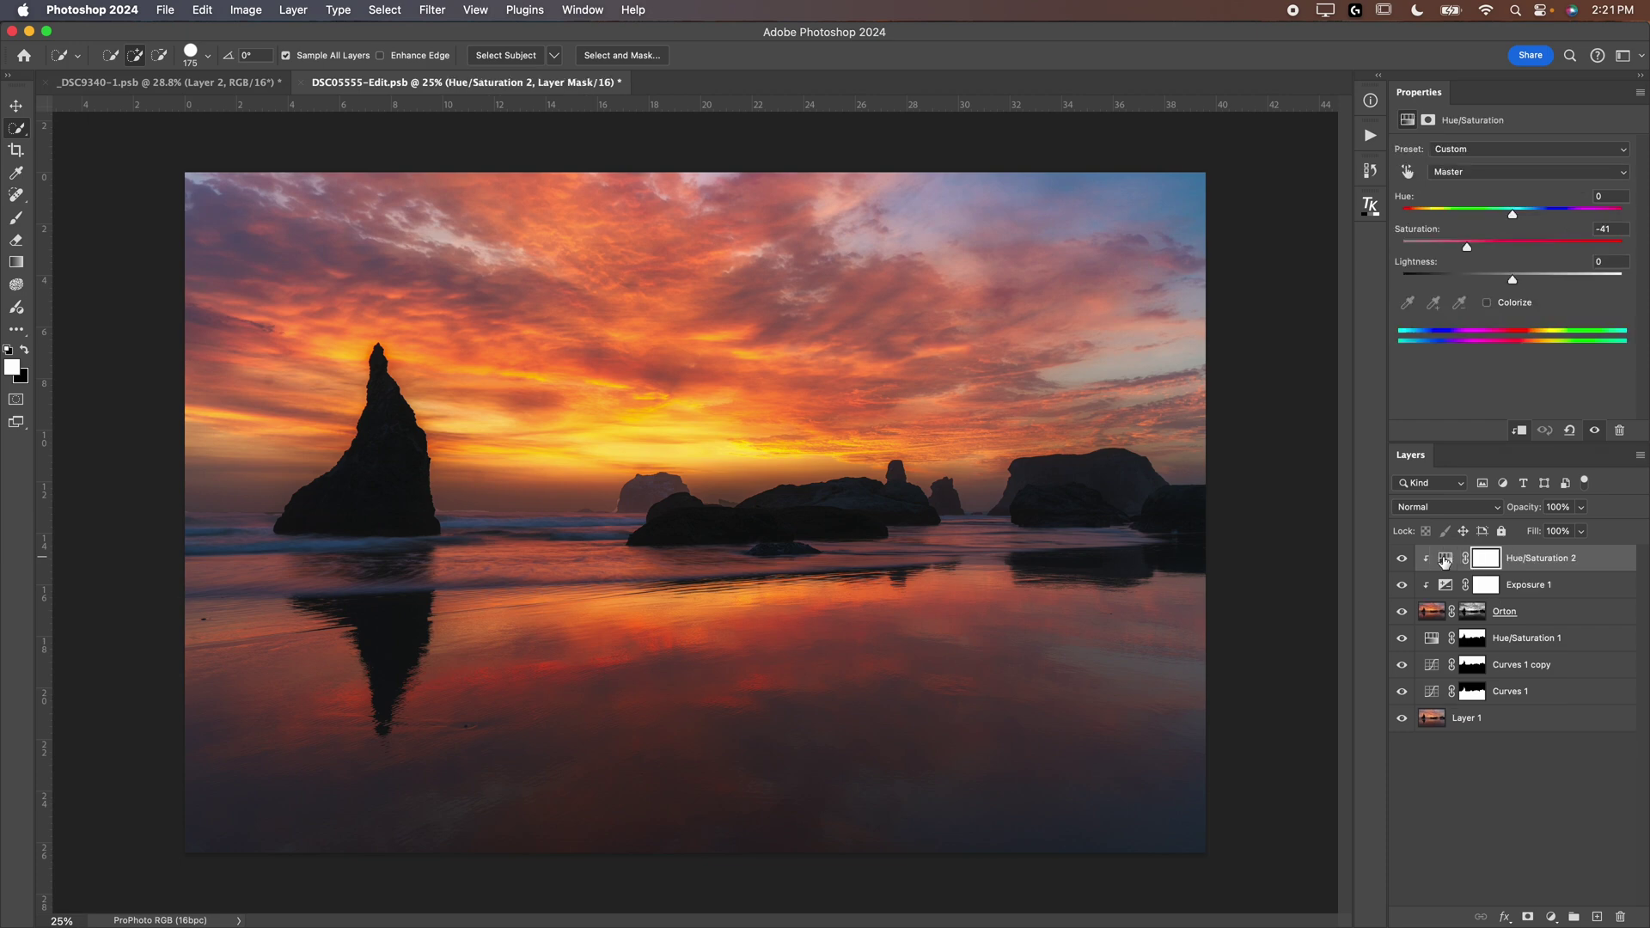
{"action": "left_click", "coordinate": [1402, 613]}
{"action": "left_click", "coordinate": [1402, 612]}
{"action": "left_click", "coordinate": [1401, 613]}
{"action": "left_click", "coordinate": [1402, 613]}
{"action": "left_click", "coordinate": [1401, 613]}
{"action": "left_click", "coordinate": [1402, 613]}
{"action": "left_click", "coordinate": [1401, 613]}
{"action": "left_click", "coordinate": [1402, 613]}
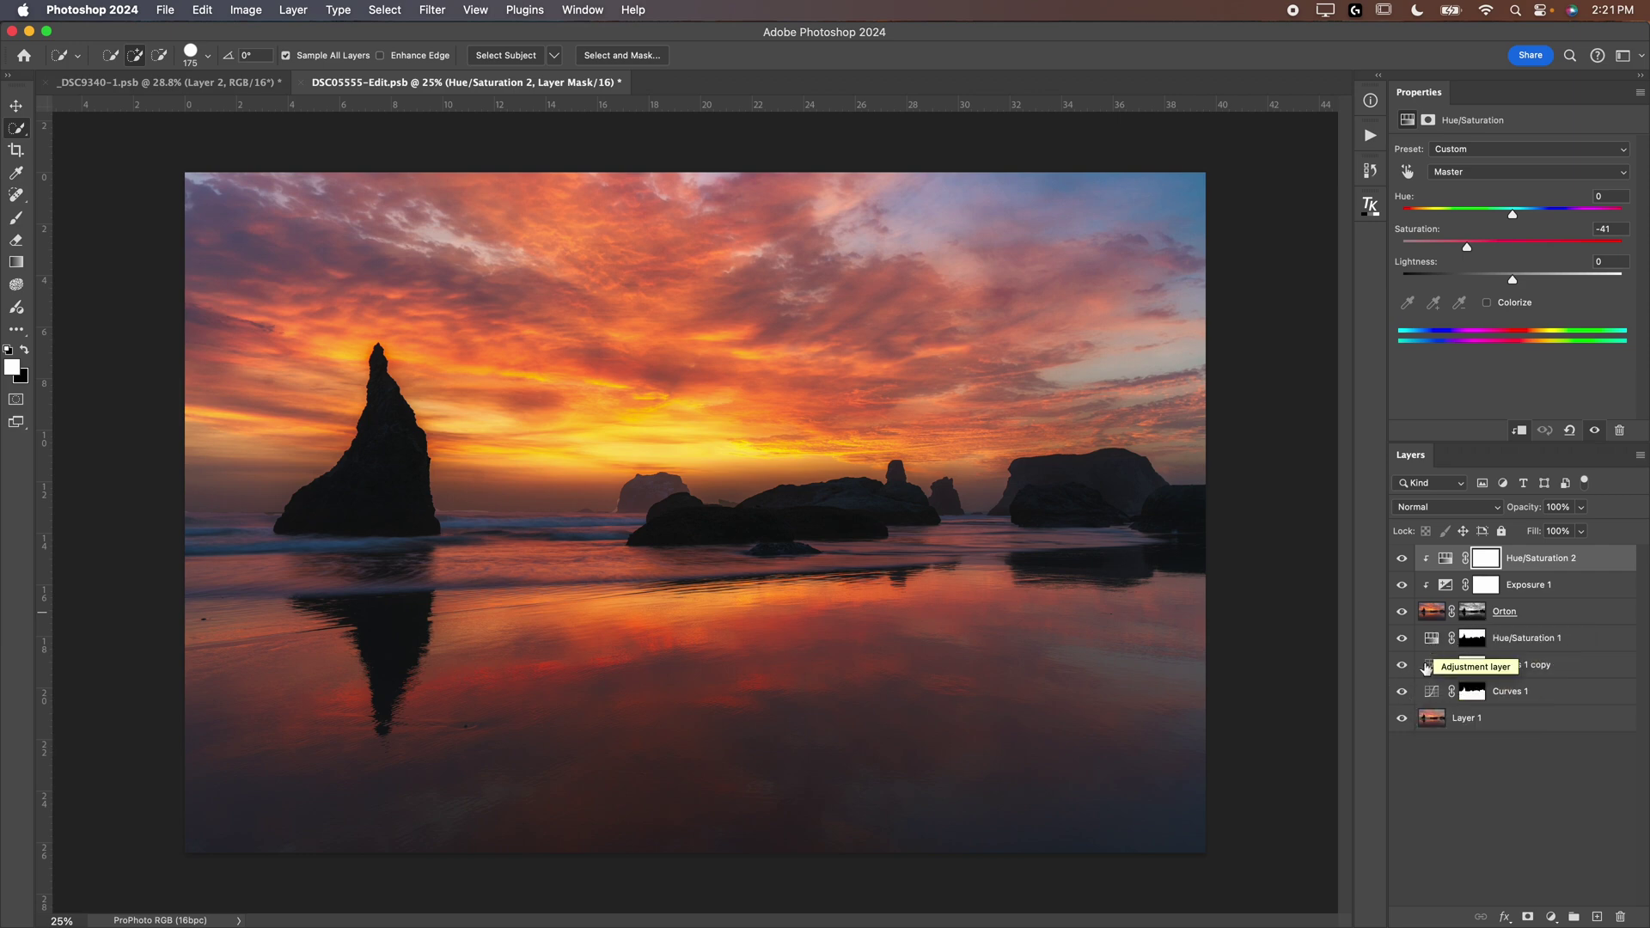
{"action": "left_click_drag", "start_coordinate": [1402, 691], "coordinate": [1403, 550]}
{"action": "key", "text": "super+z"}
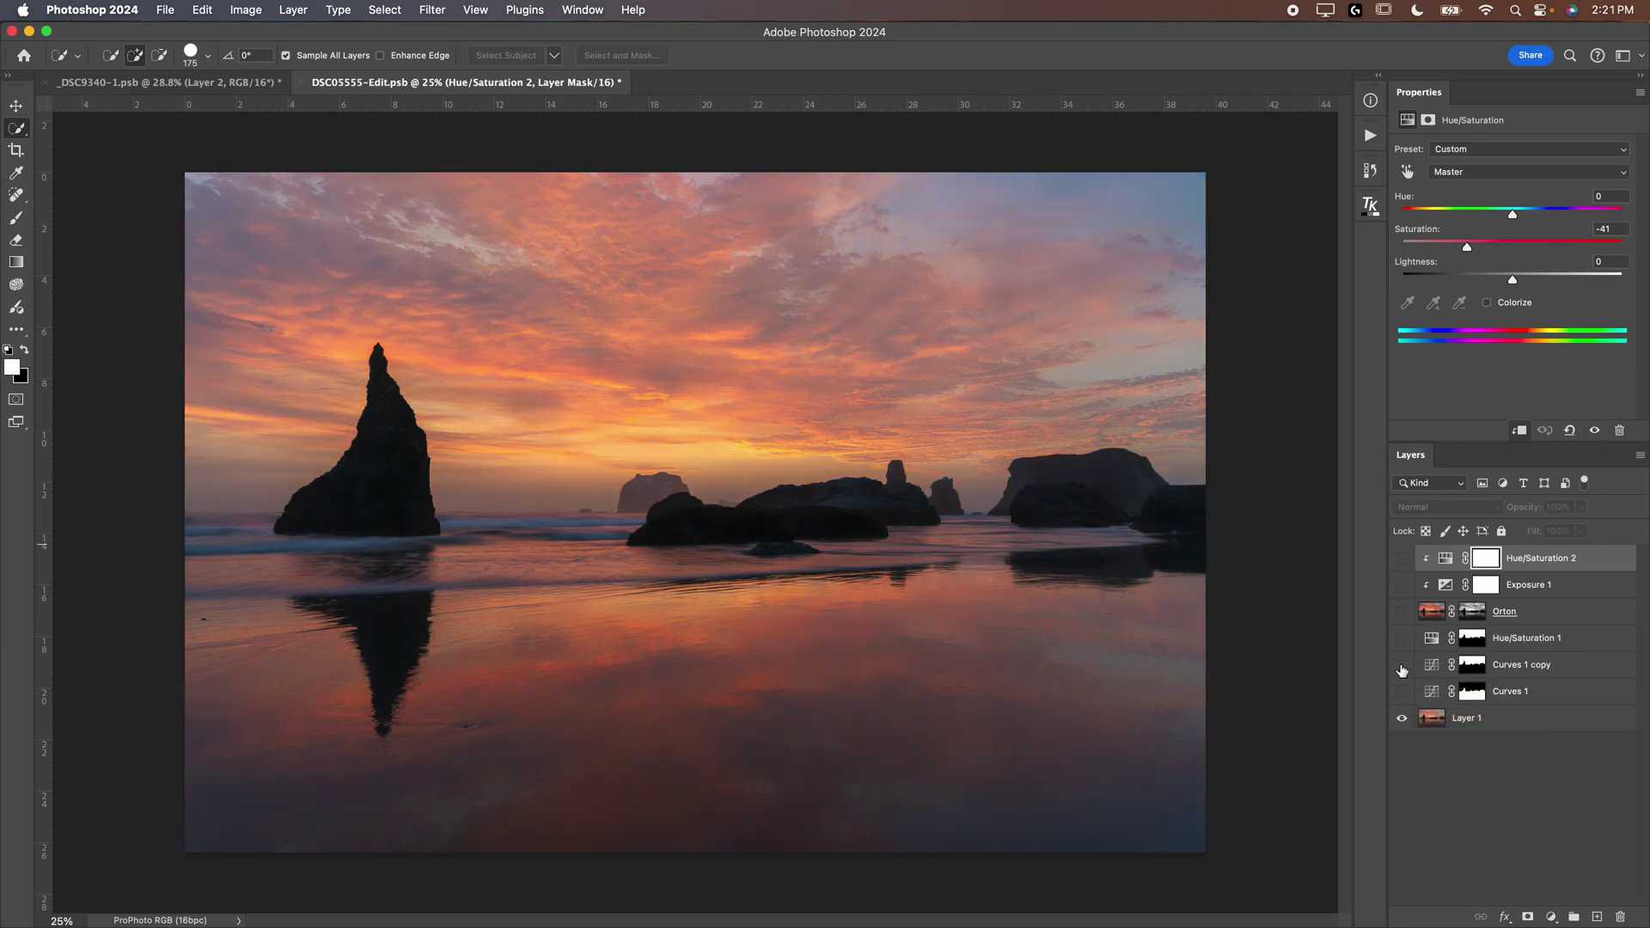